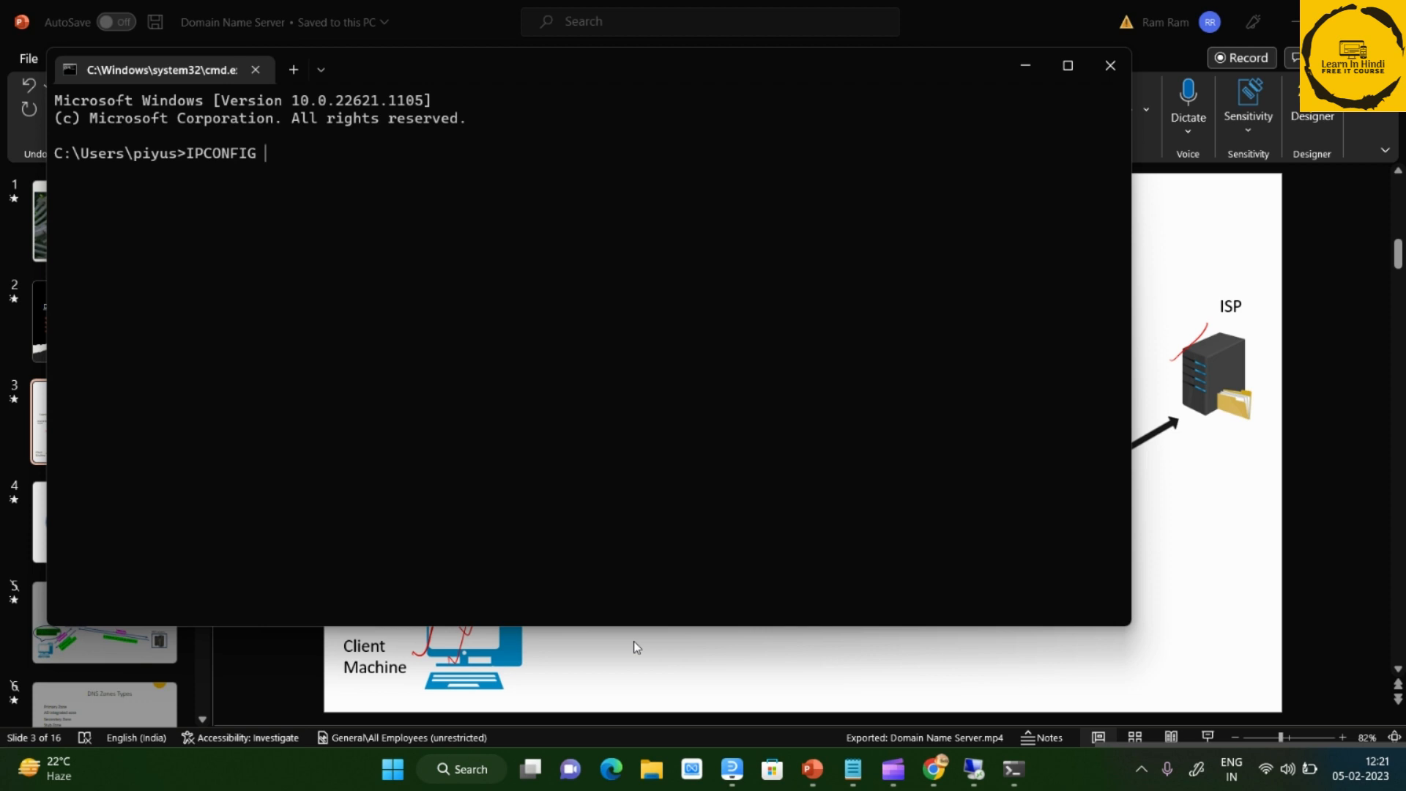
# Try to display the DNS cache with ipconfig and copy the /displaydns option from the help output.
pyautogui.write('ispalydns')
pyautogui.press('Return')
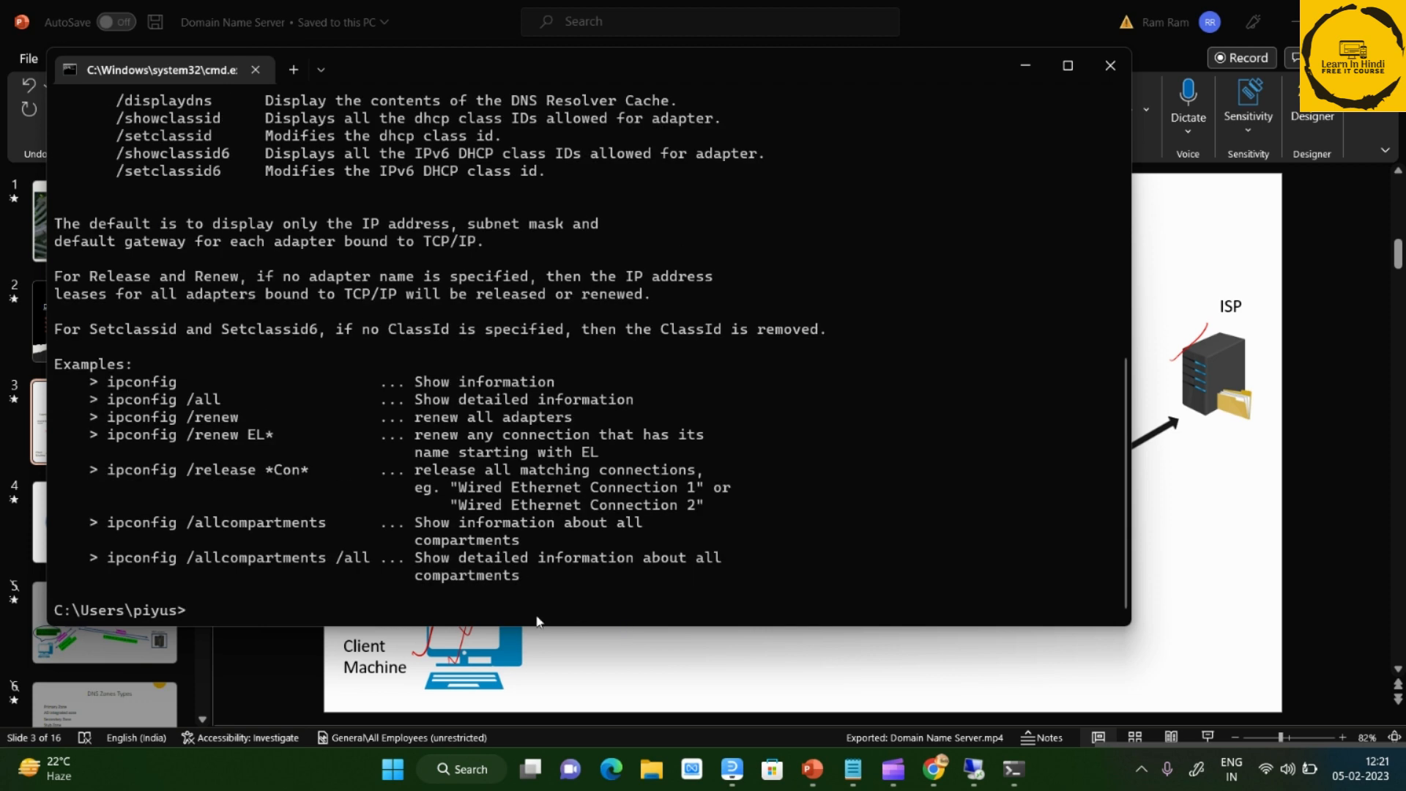
pyautogui.scroll(2, 193, 461)
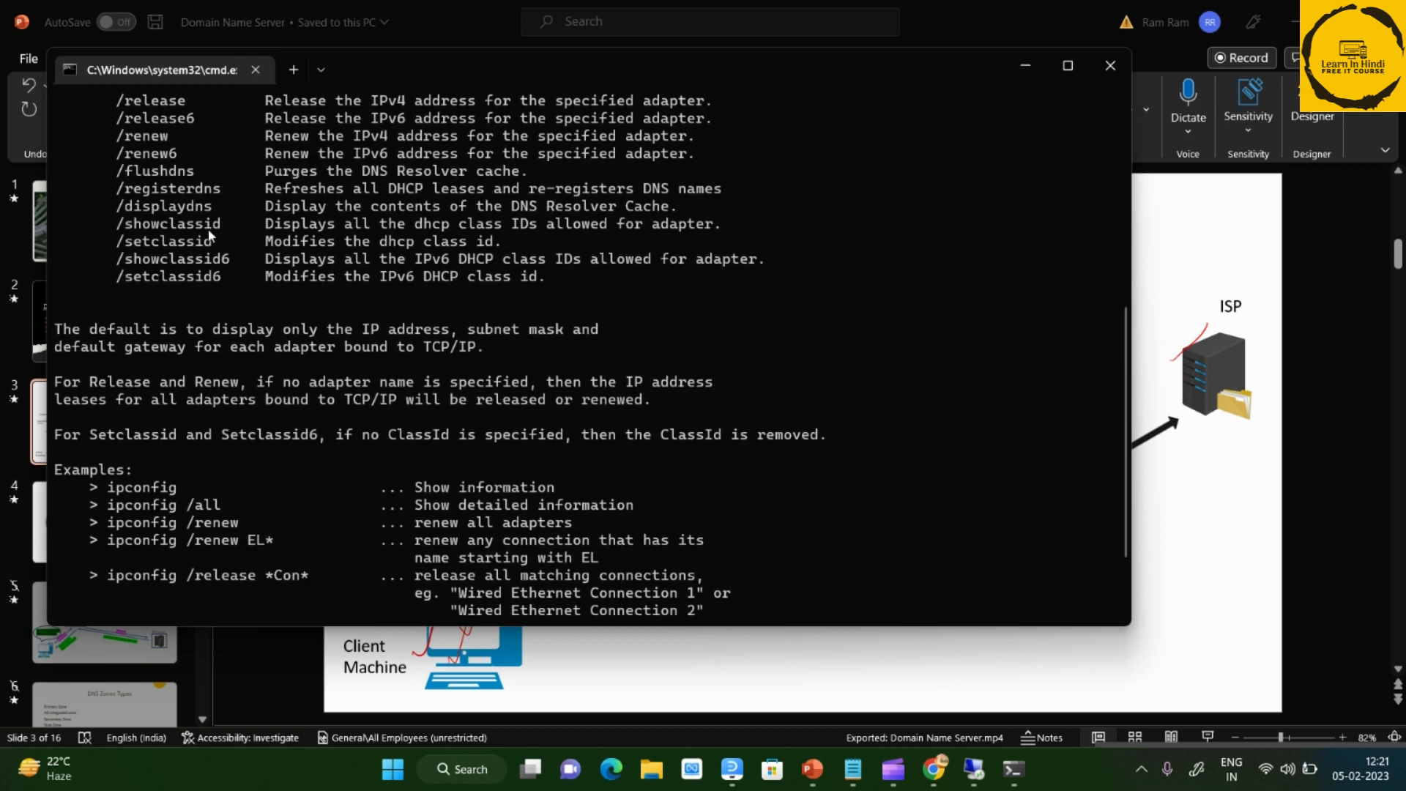
pyautogui.moveTo(209, 212); pyautogui.dragTo(121, 214)
pyautogui.hotkey('ctrl', 'c')
pyautogui.scroll(-2, 267, 398)
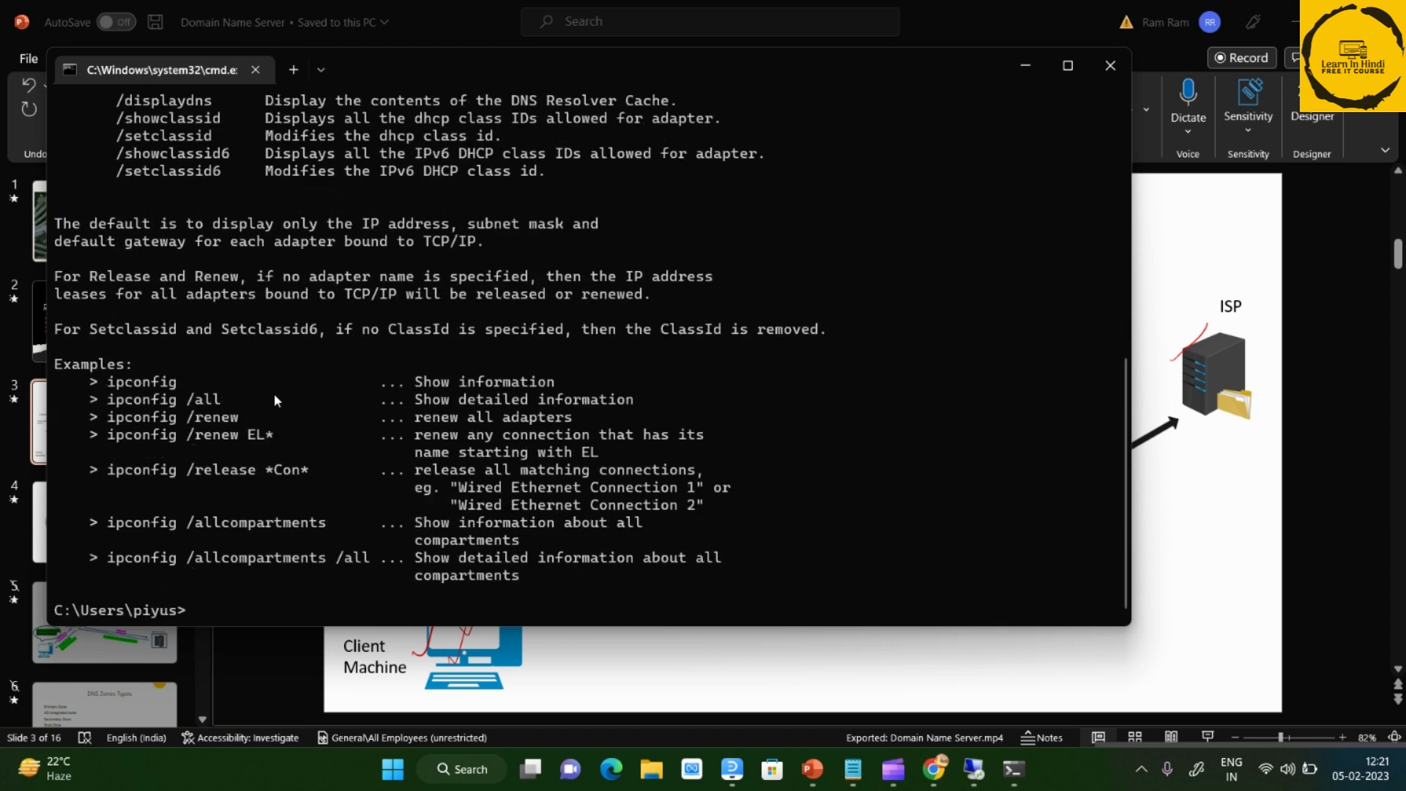
# Run ipconfig /displaydns to list the client's DNS resolver cache.
pyautogui.write('ipconfig //displaydns')
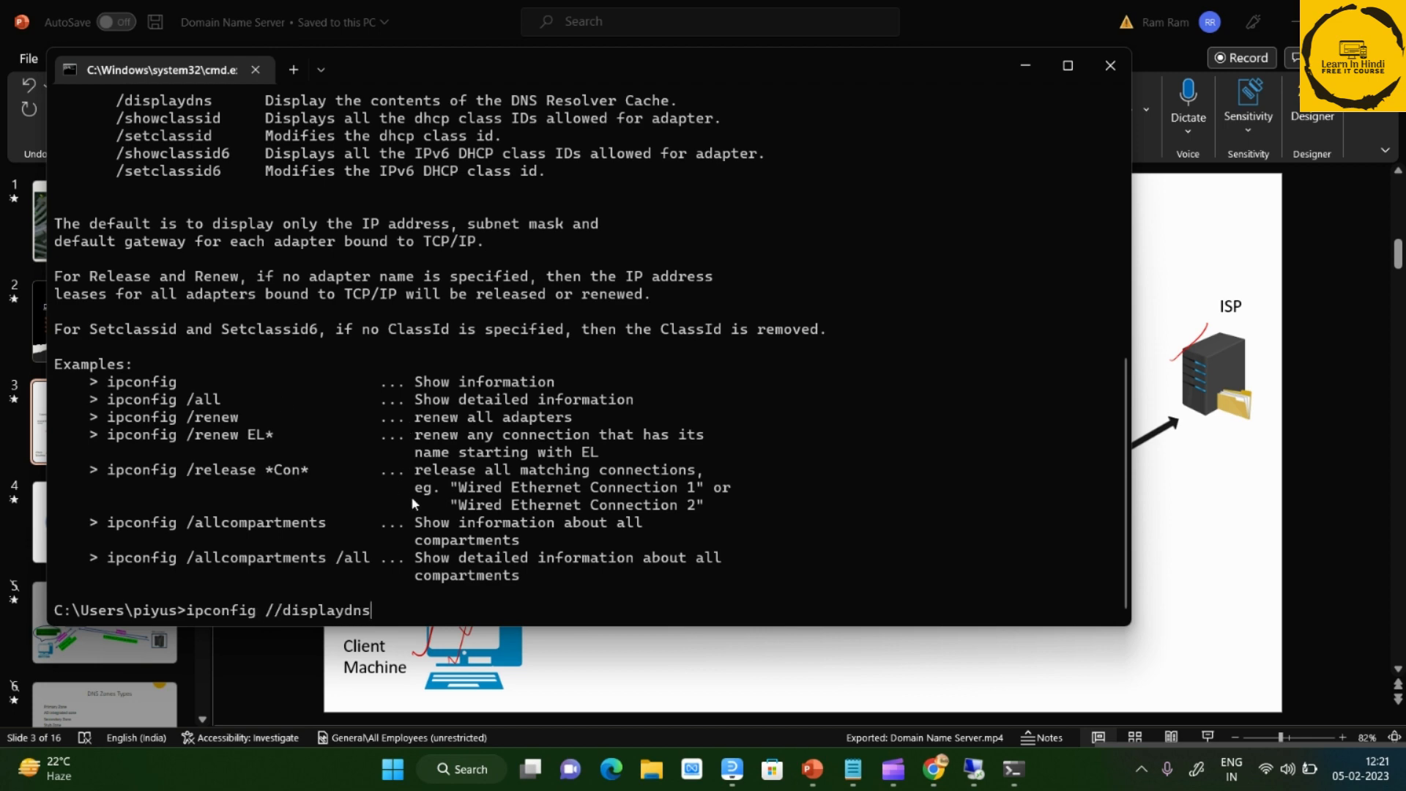
pyautogui.press('Left')
pyautogui.press('Left')
pyautogui.press('Left')
pyautogui.press('Left')
pyautogui.press('Left')
pyautogui.press('Left')
pyautogui.press('Left')
pyautogui.press('Left')
pyautogui.press('Left')
pyautogui.press('Left')
pyautogui.press('BackSpace')
pyautogui.press('Return')
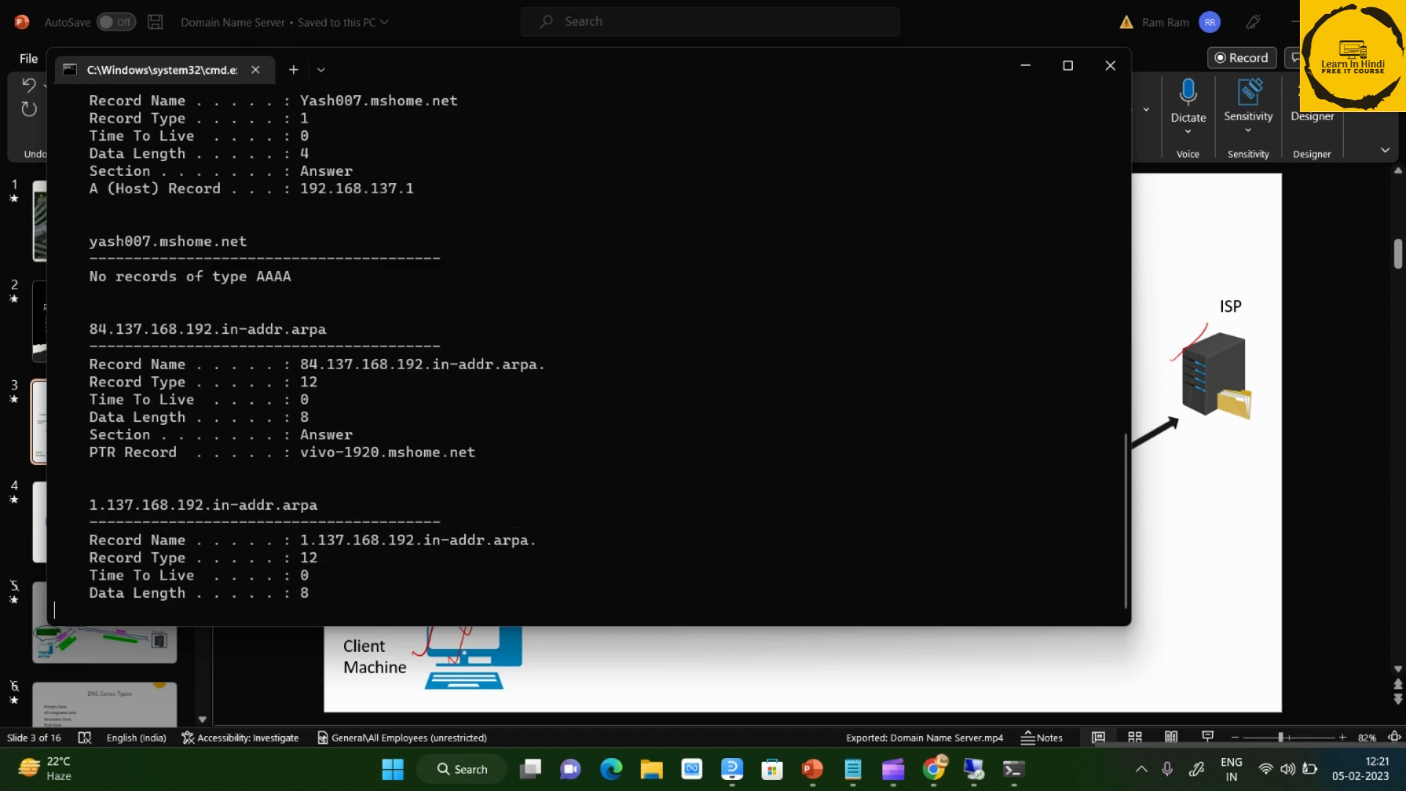
# Examine the cached DNS records from the first entry to the last, checking their record names and host addresses.
pyautogui.scroll(12, 391, 327)
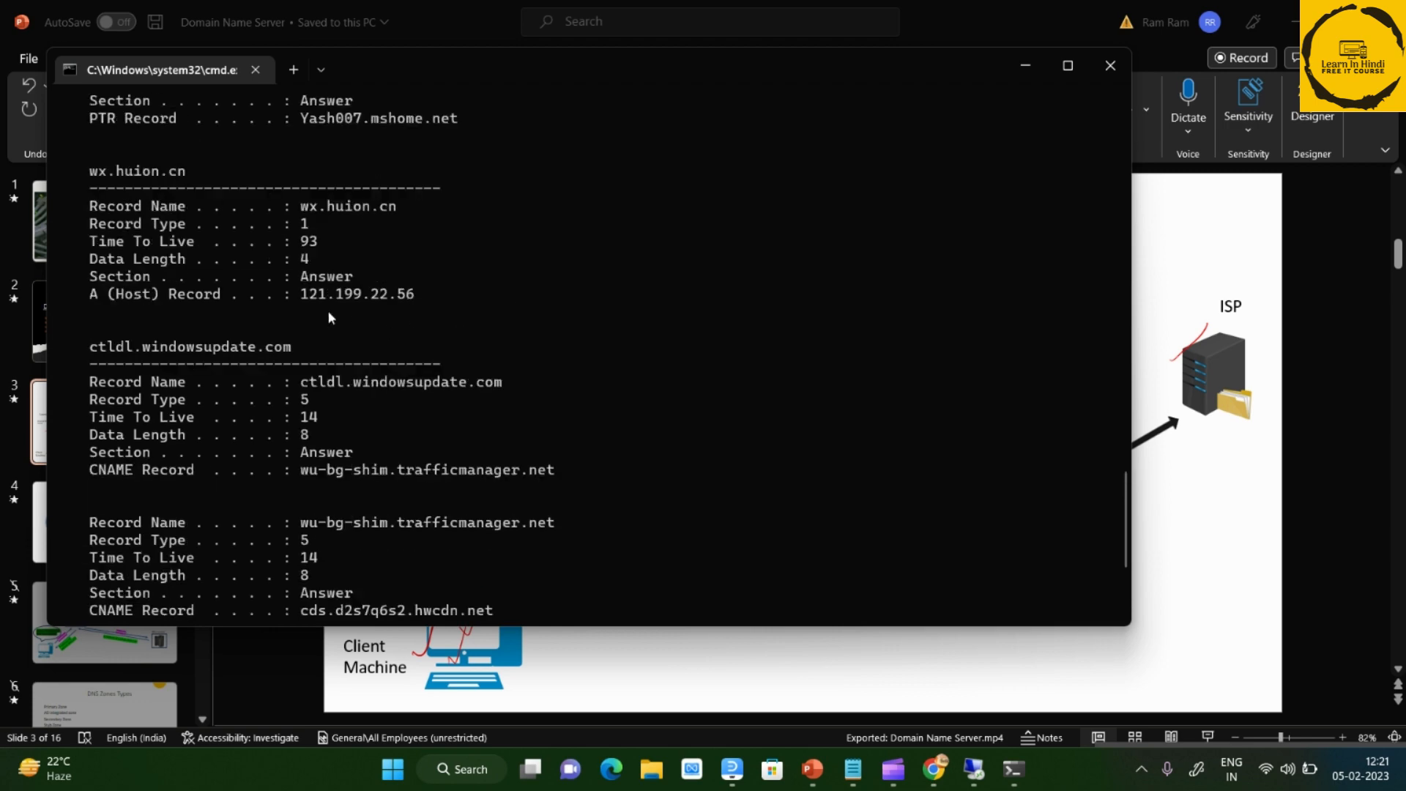
pyautogui.scroll(5, 239, 323)
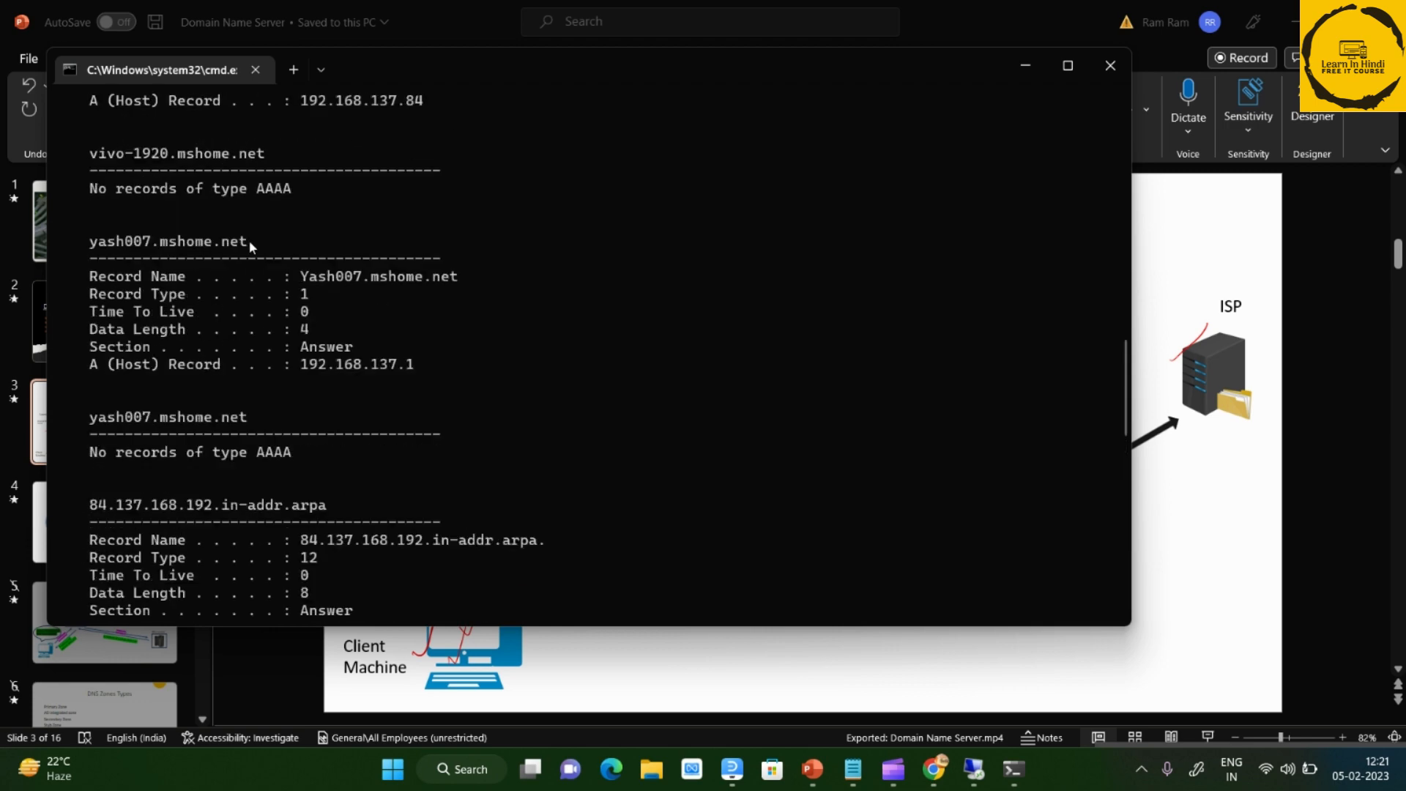
pyautogui.scroll(6, 235, 257)
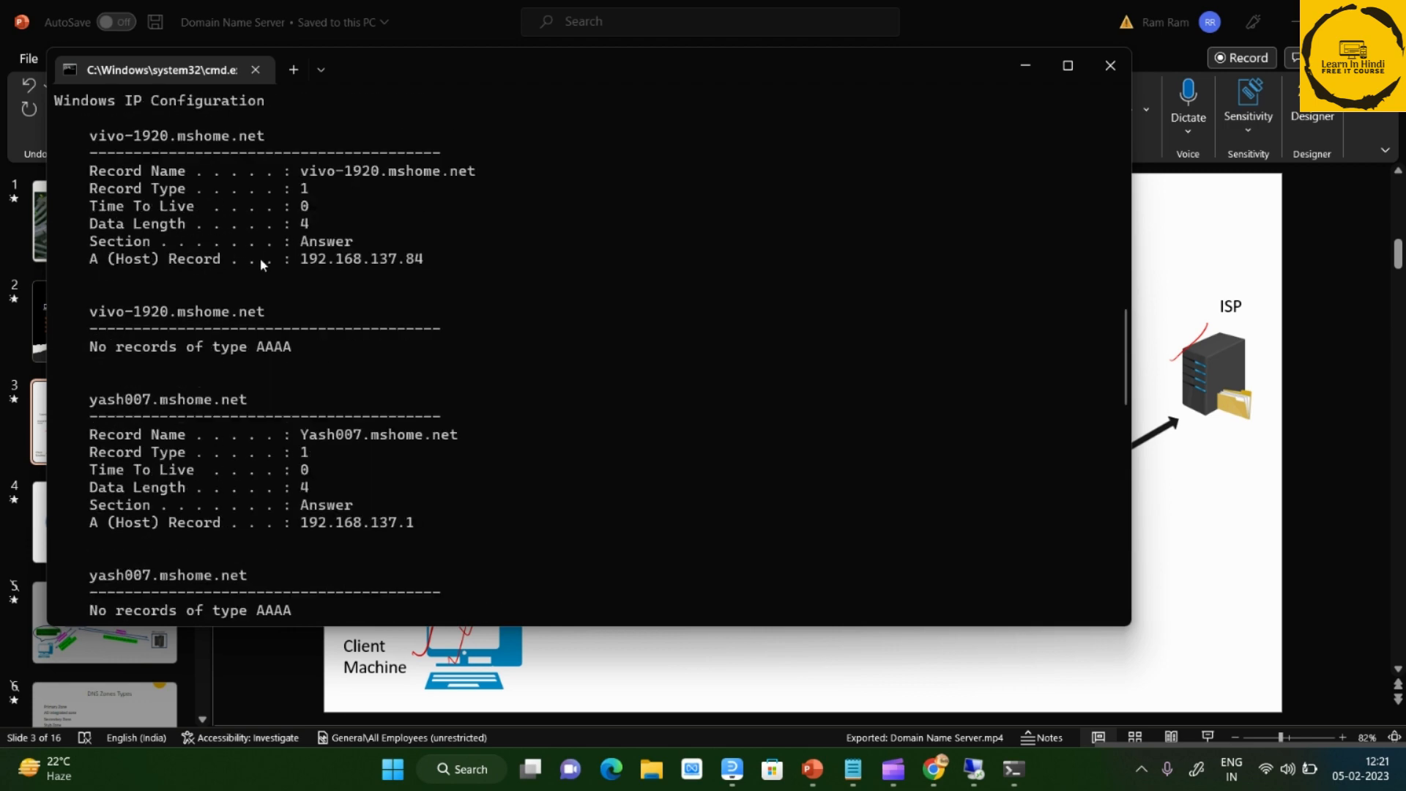
pyautogui.moveTo(100, 297); pyautogui.dragTo(391, 367)
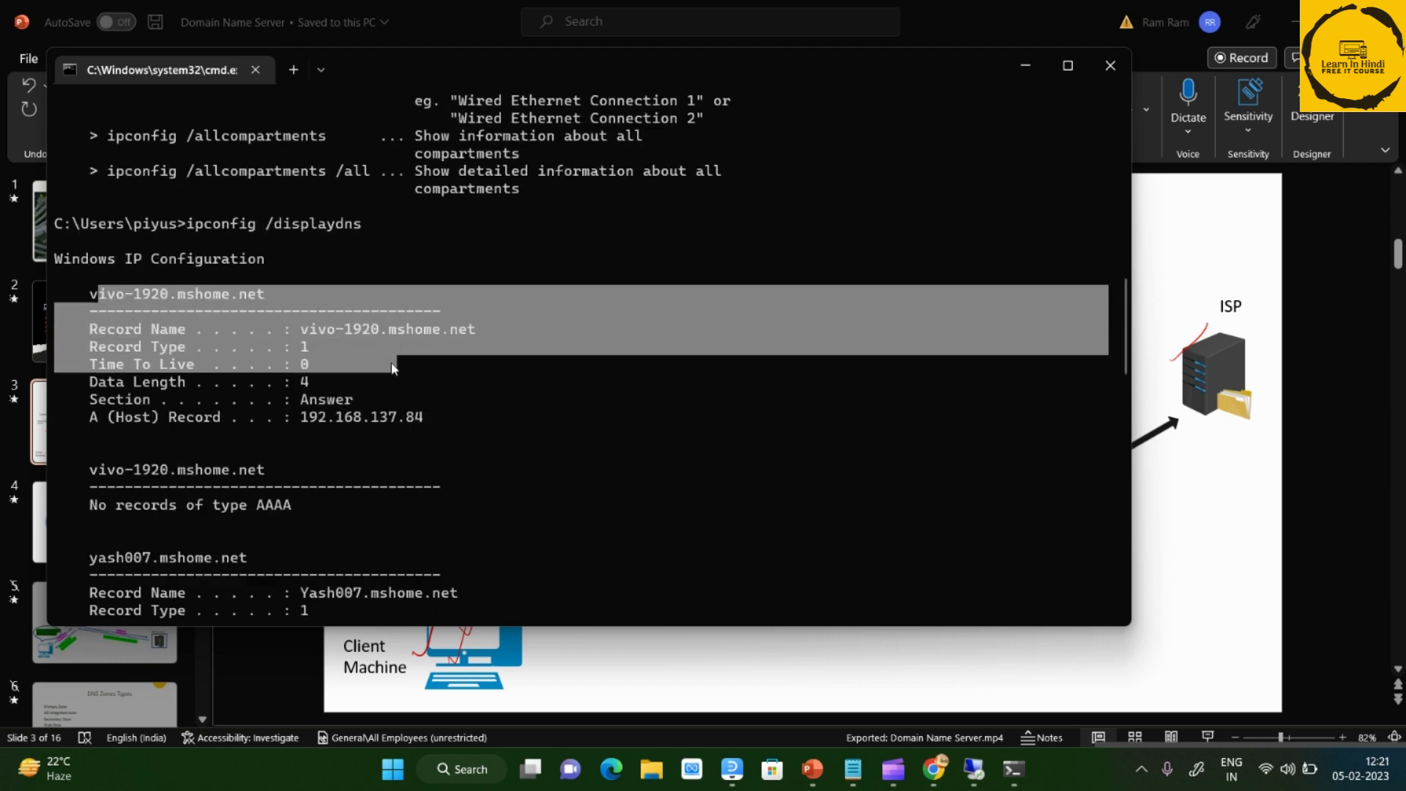
pyautogui.moveTo(99, 293); pyautogui.dragTo(266, 313)
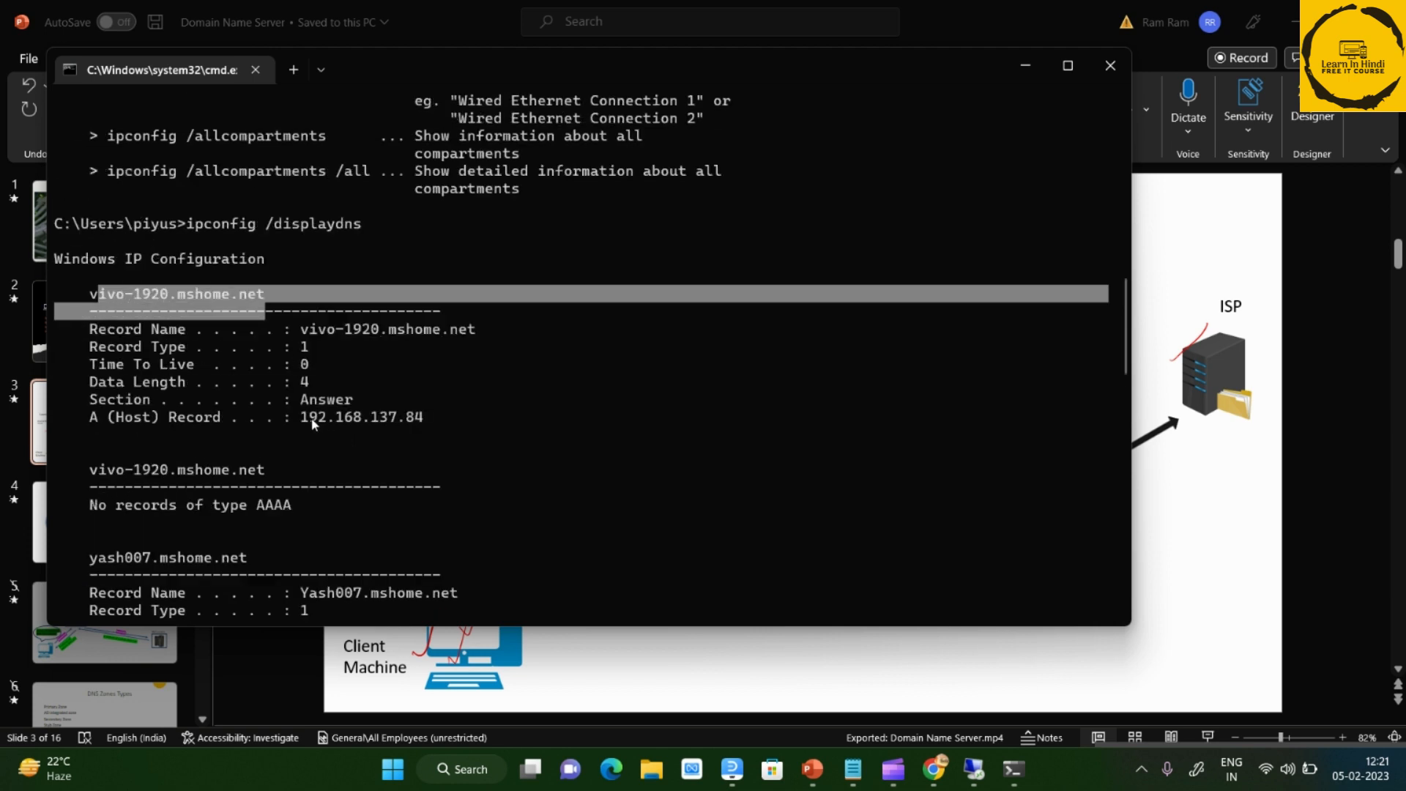
pyautogui.moveTo(300, 418); pyautogui.dragTo(425, 423)
pyautogui.scroll(-19, 287, 481)
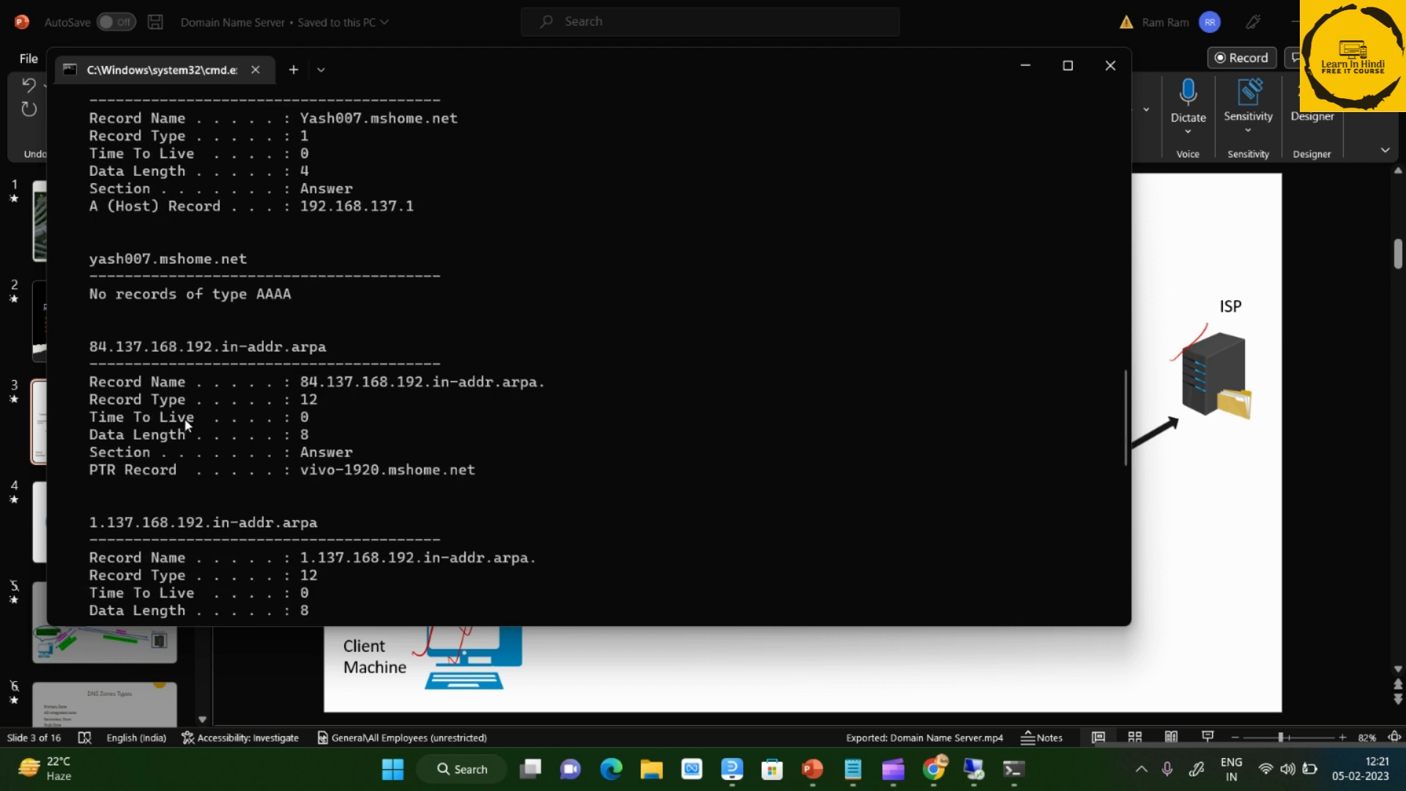
pyautogui.scroll(-4, 220, 424)
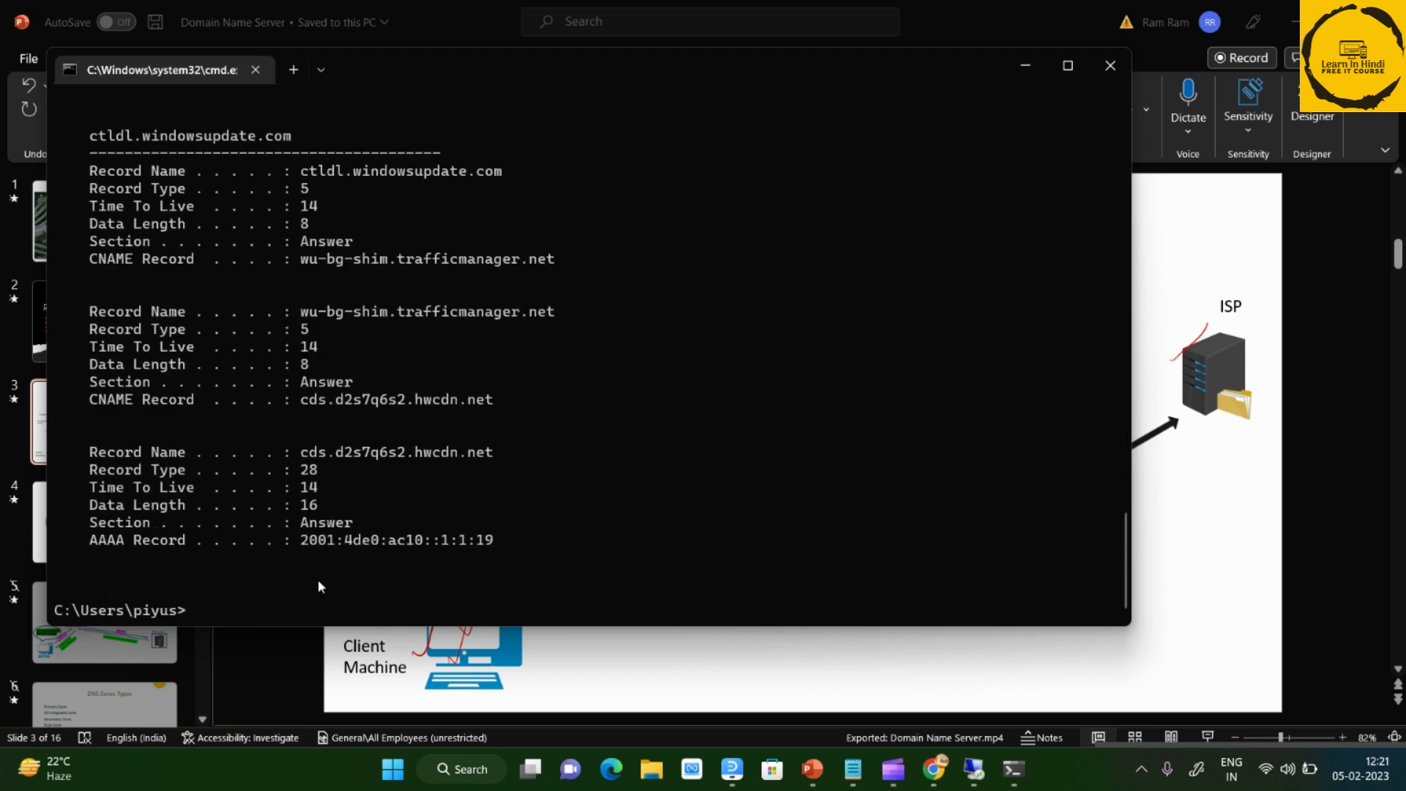
pyautogui.moveTo(295, 540); pyautogui.dragTo(562, 542)
pyautogui.moveTo(334, 452); pyautogui.dragTo(523, 452)
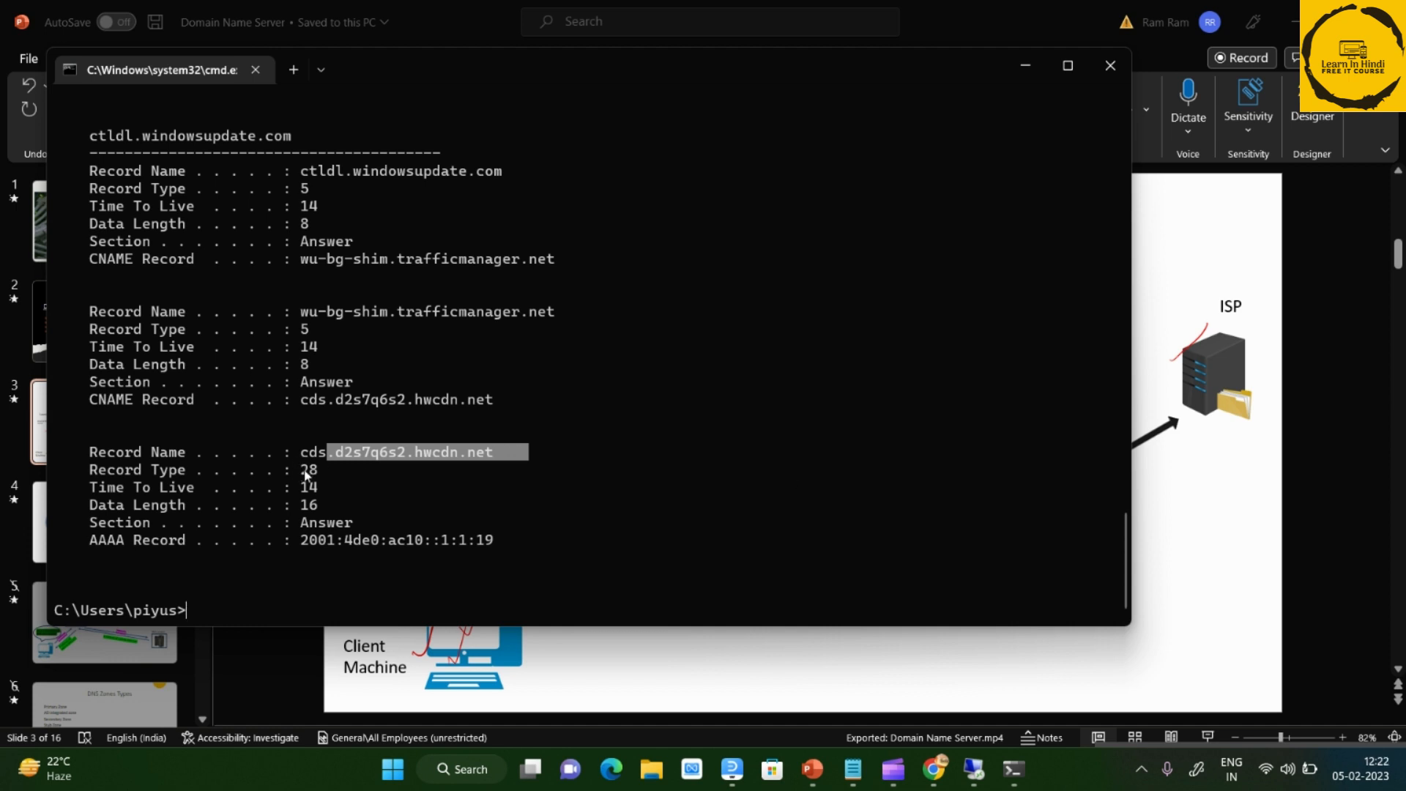
# Point out the Client Machine picture on the DNS Cache slide in PowerPoint and return to the Command Prompt.
pyautogui.click(713, 686)
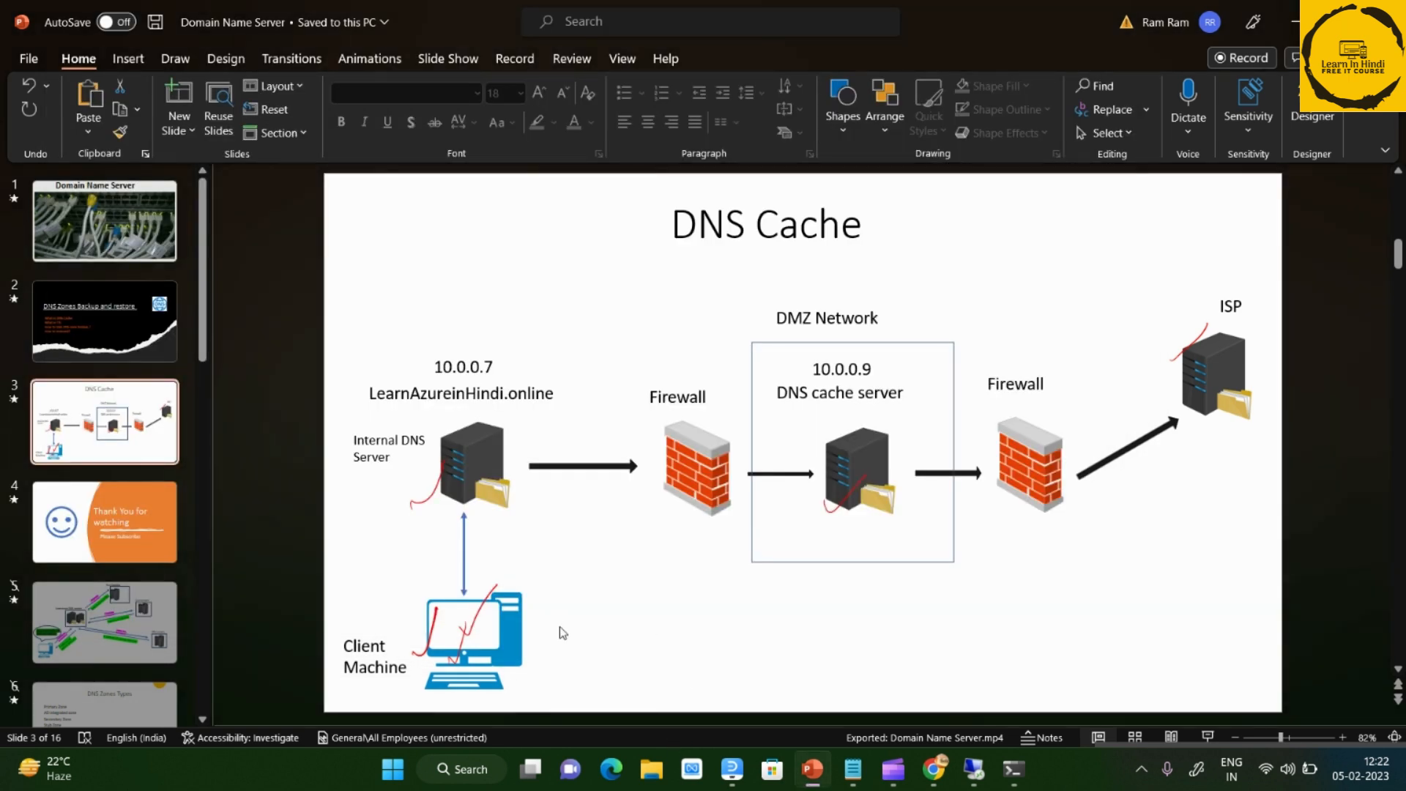
pyautogui.click(480, 627)
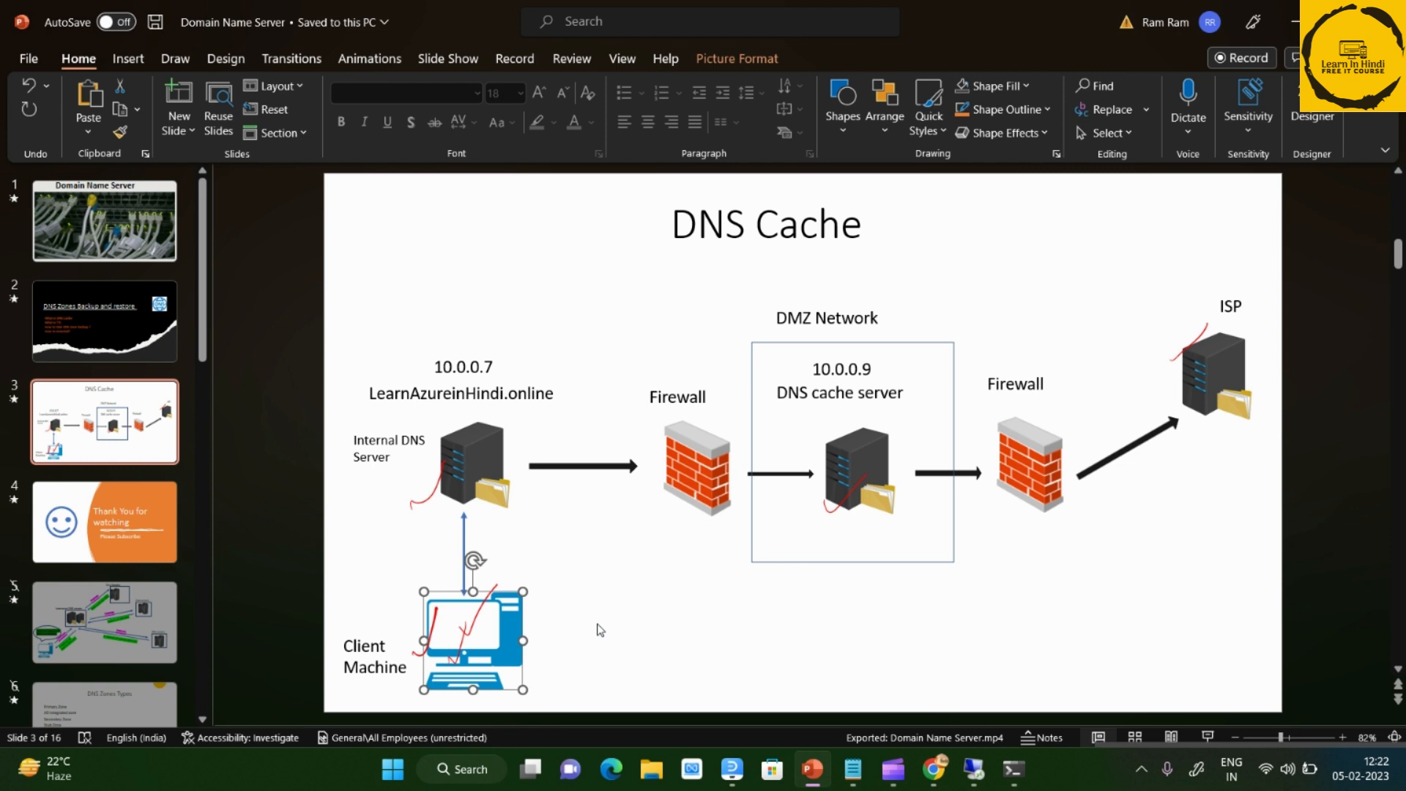
pyautogui.click(1013, 769)
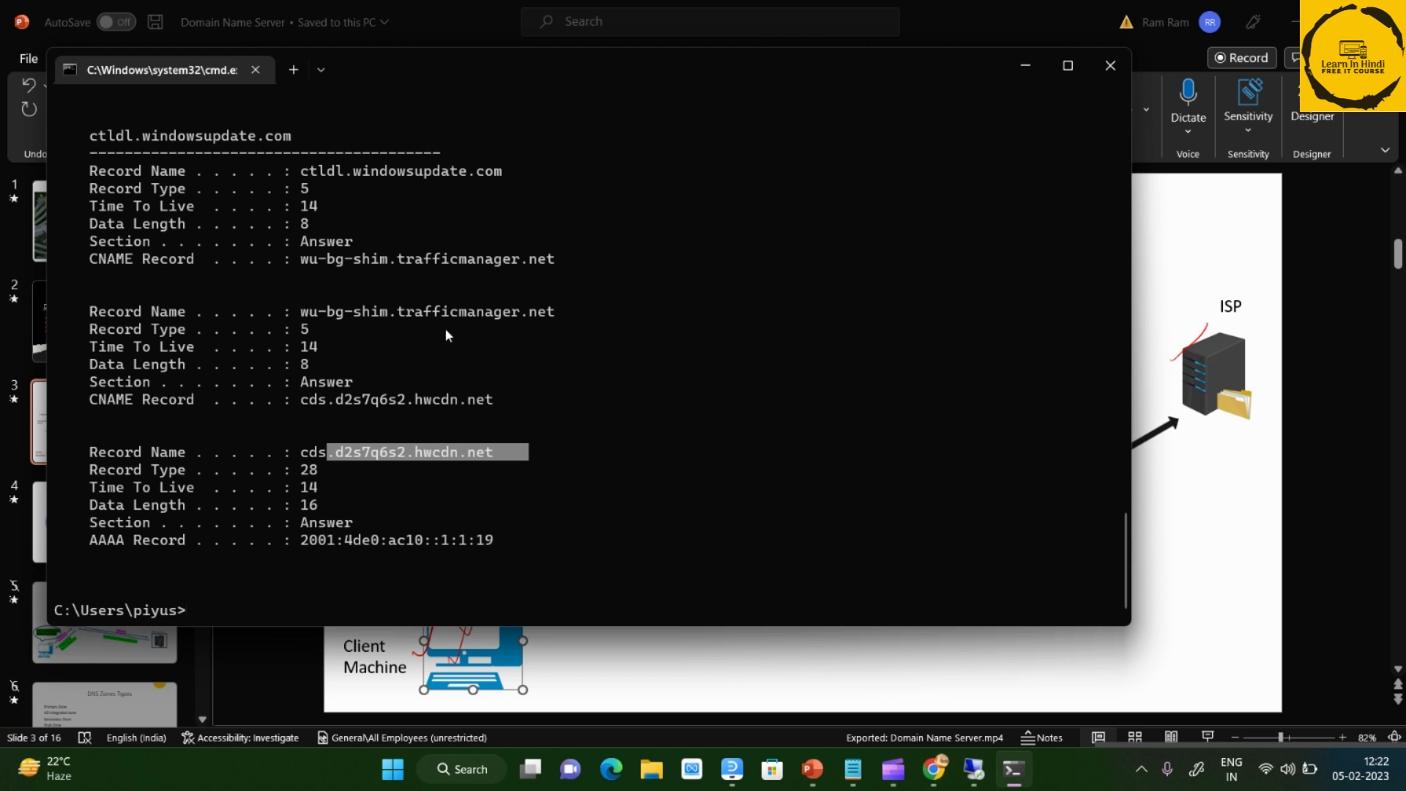
# Clear the DNS resolver cache by running ipconfig /flushdns twice.
pyautogui.press('Up')
pyautogui.press('BackSpace')
pyautogui.press('BackSpace')
pyautogui.press('BackSpace')
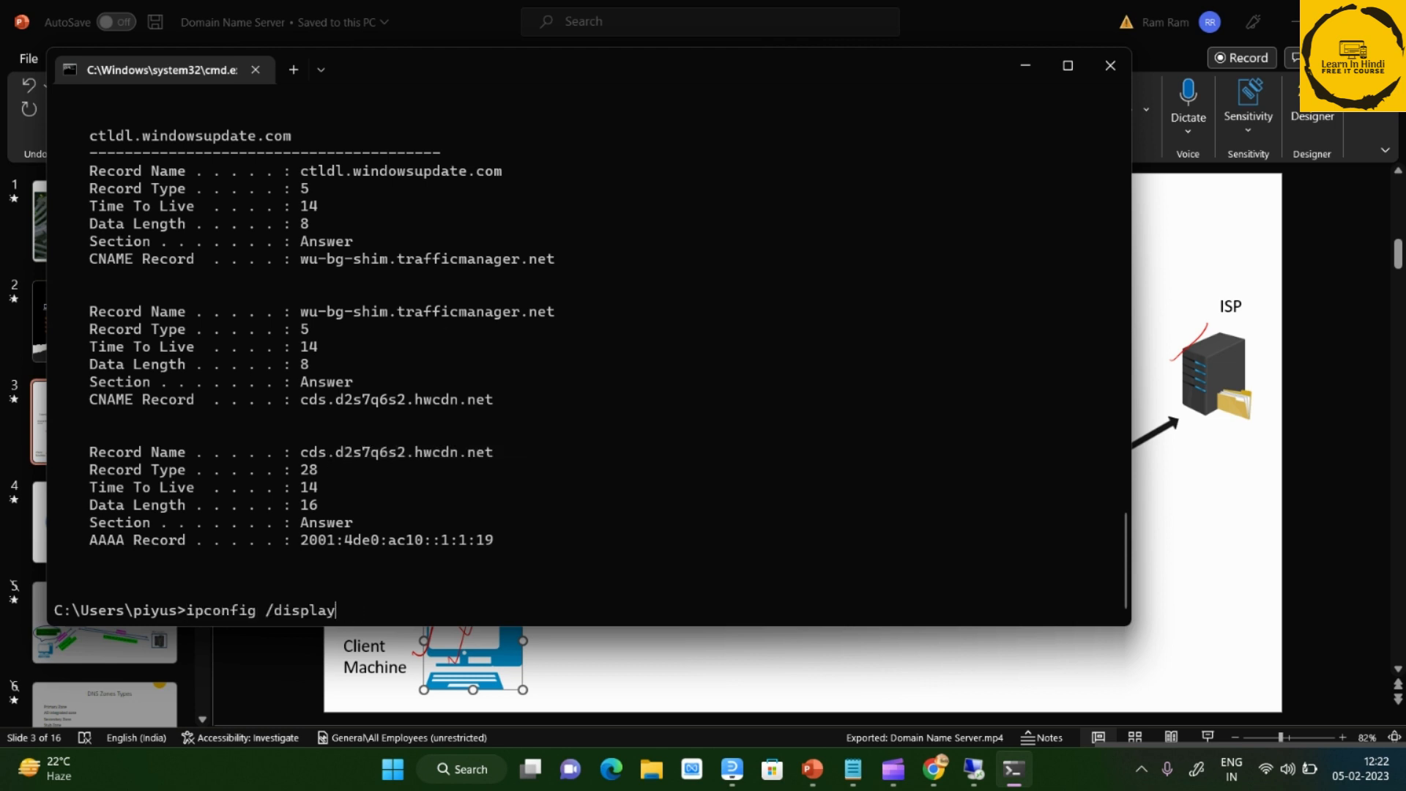
pyautogui.press('BackSpace')
pyautogui.press('BackSpace')
pyautogui.press('BackSpace')
pyautogui.write('flushdns')
pyautogui.press('Return')
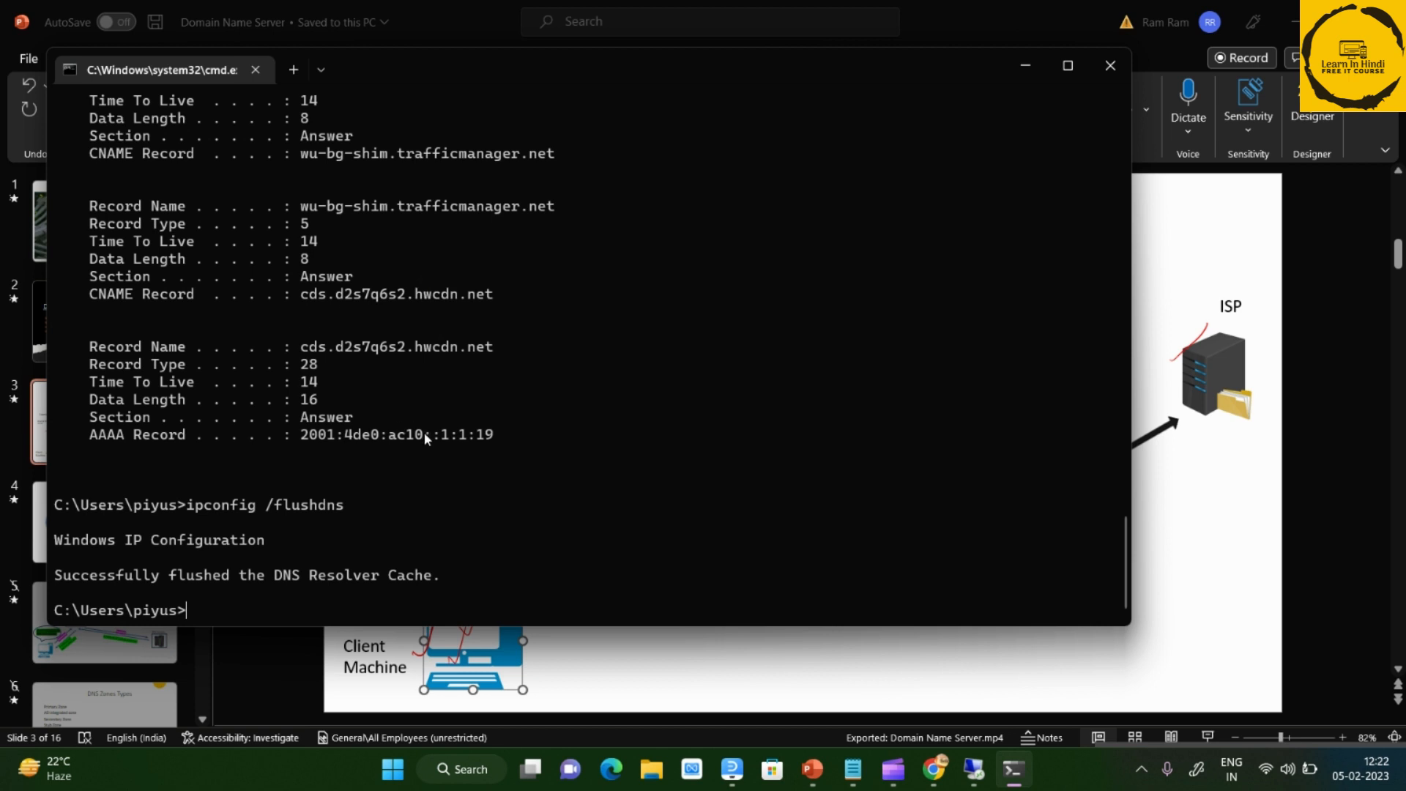
pyautogui.press('Up')
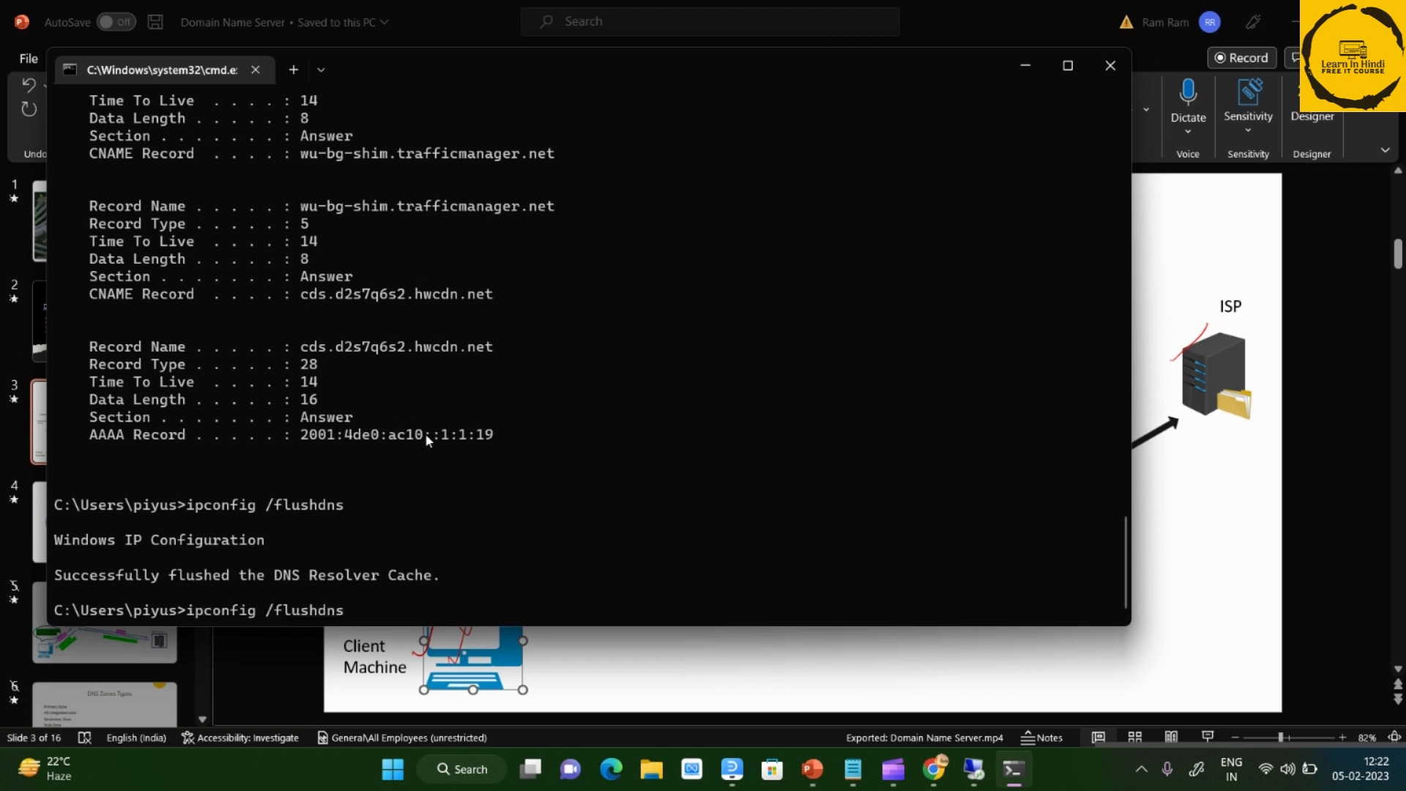
pyautogui.press('Return')
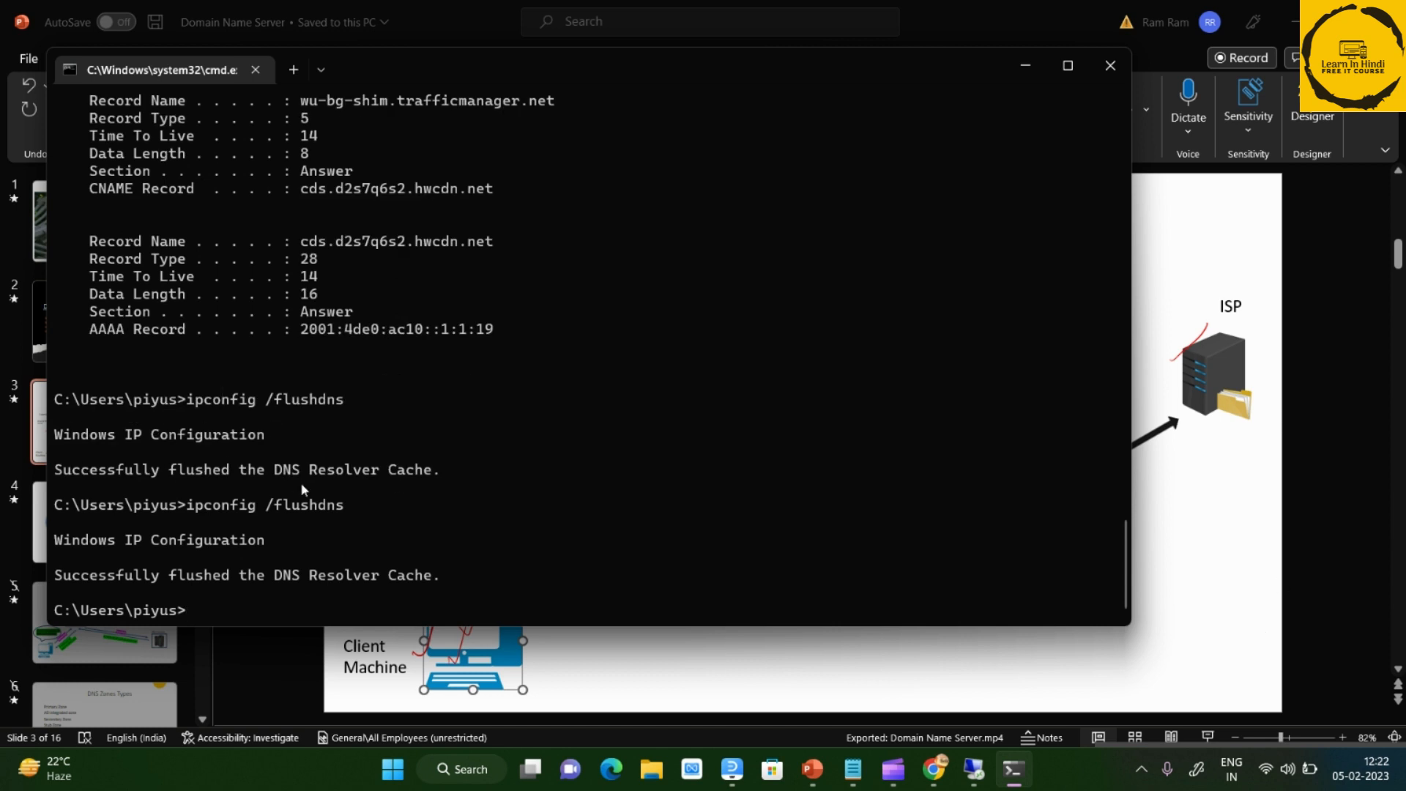
# Switch to DNS Manager in the remote desktop session and open the Cached Lookups folder of server DC01.
pyautogui.click(1029, 679)
pyautogui.click(470, 456)
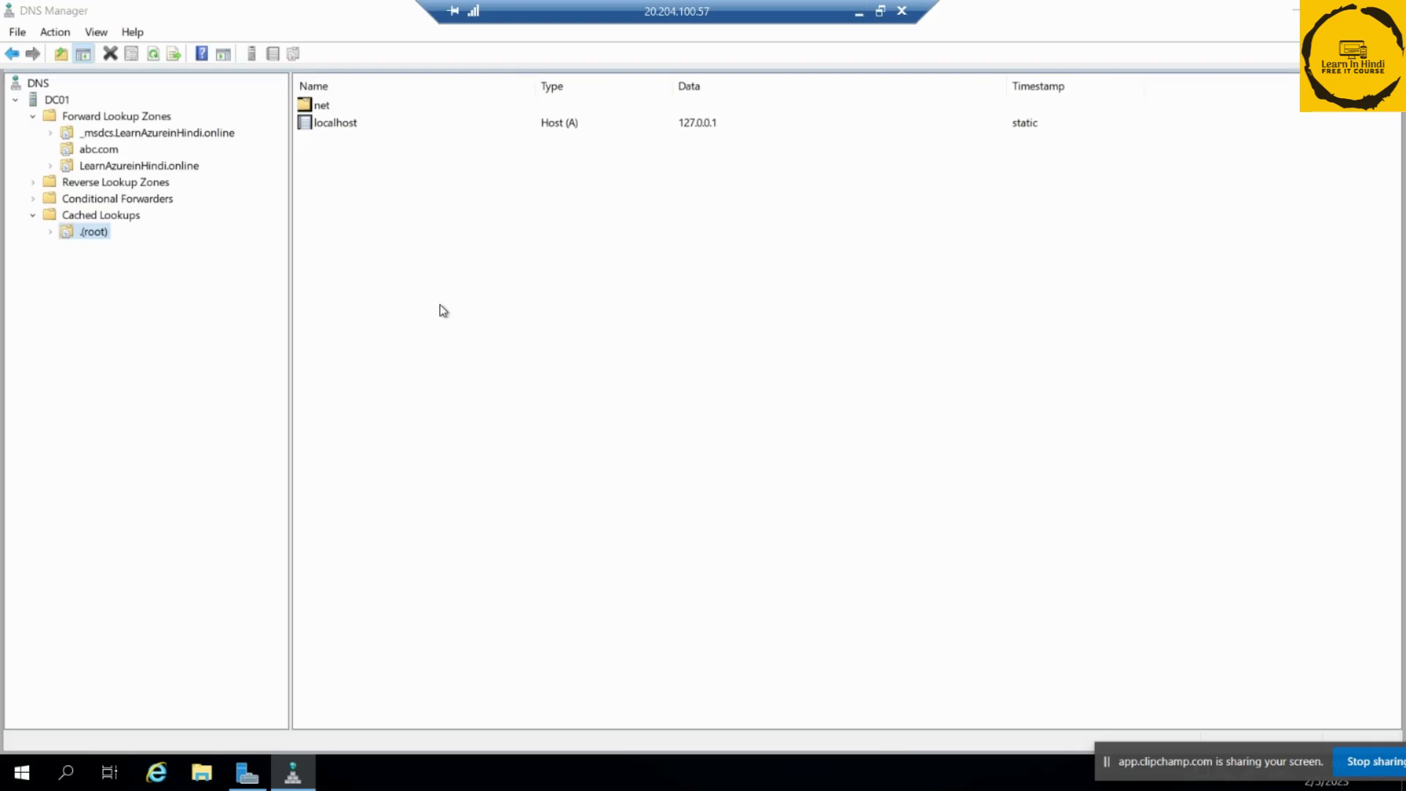
pyautogui.click(254, 117)
pyautogui.click(56, 100)
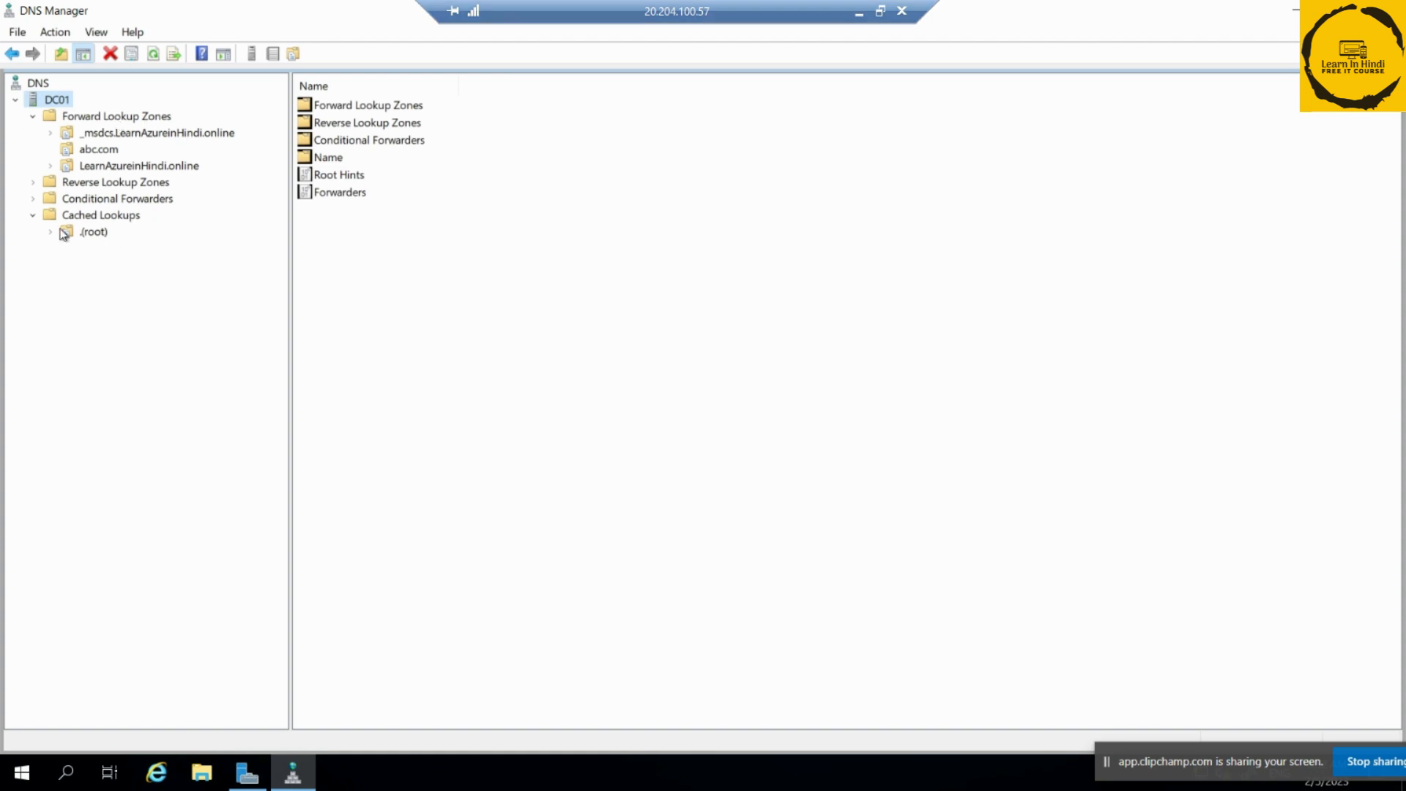
pyautogui.click(82, 217)
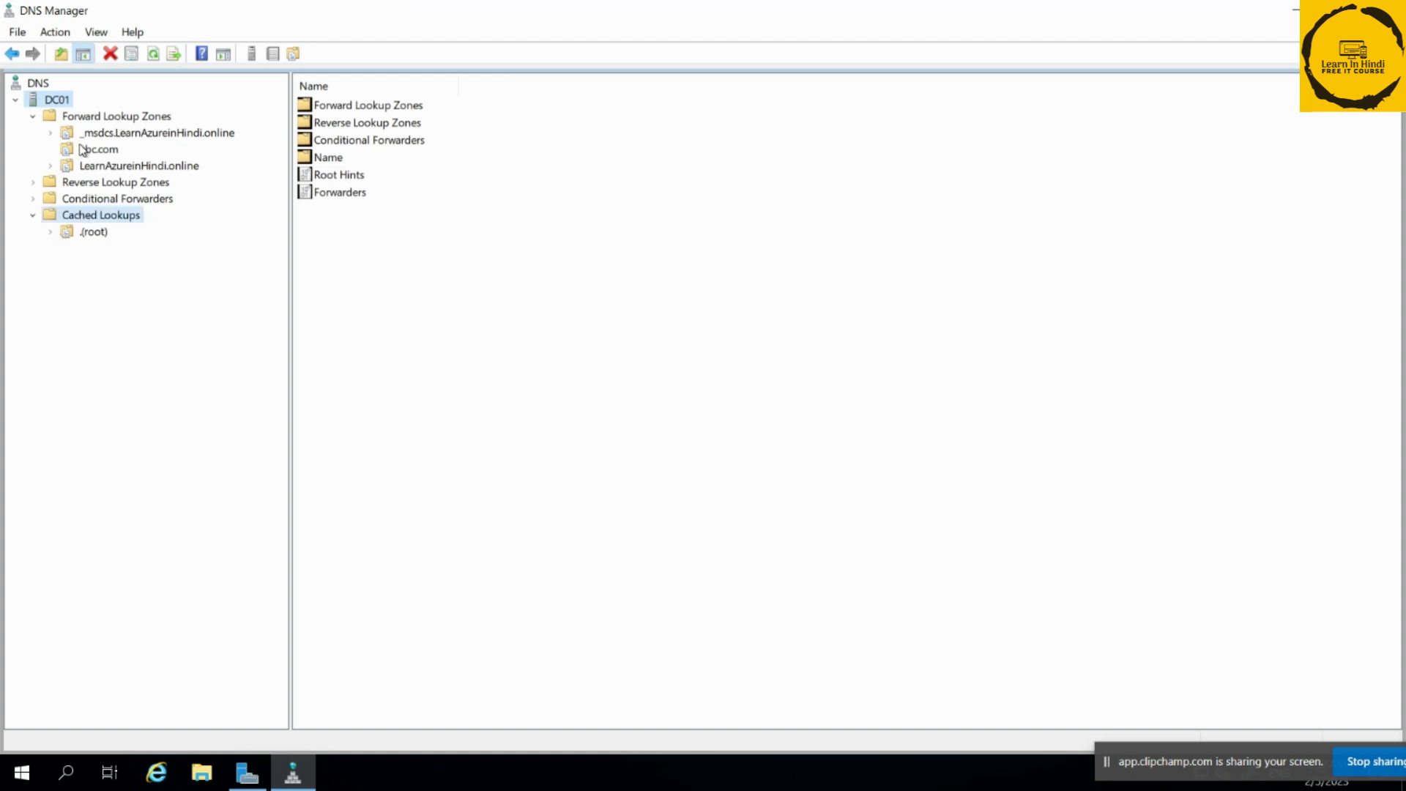
# Turn the Advanced view off for server DC01 and turn it back on.
pyautogui.click(96, 32)
pyautogui.click(58, 33)
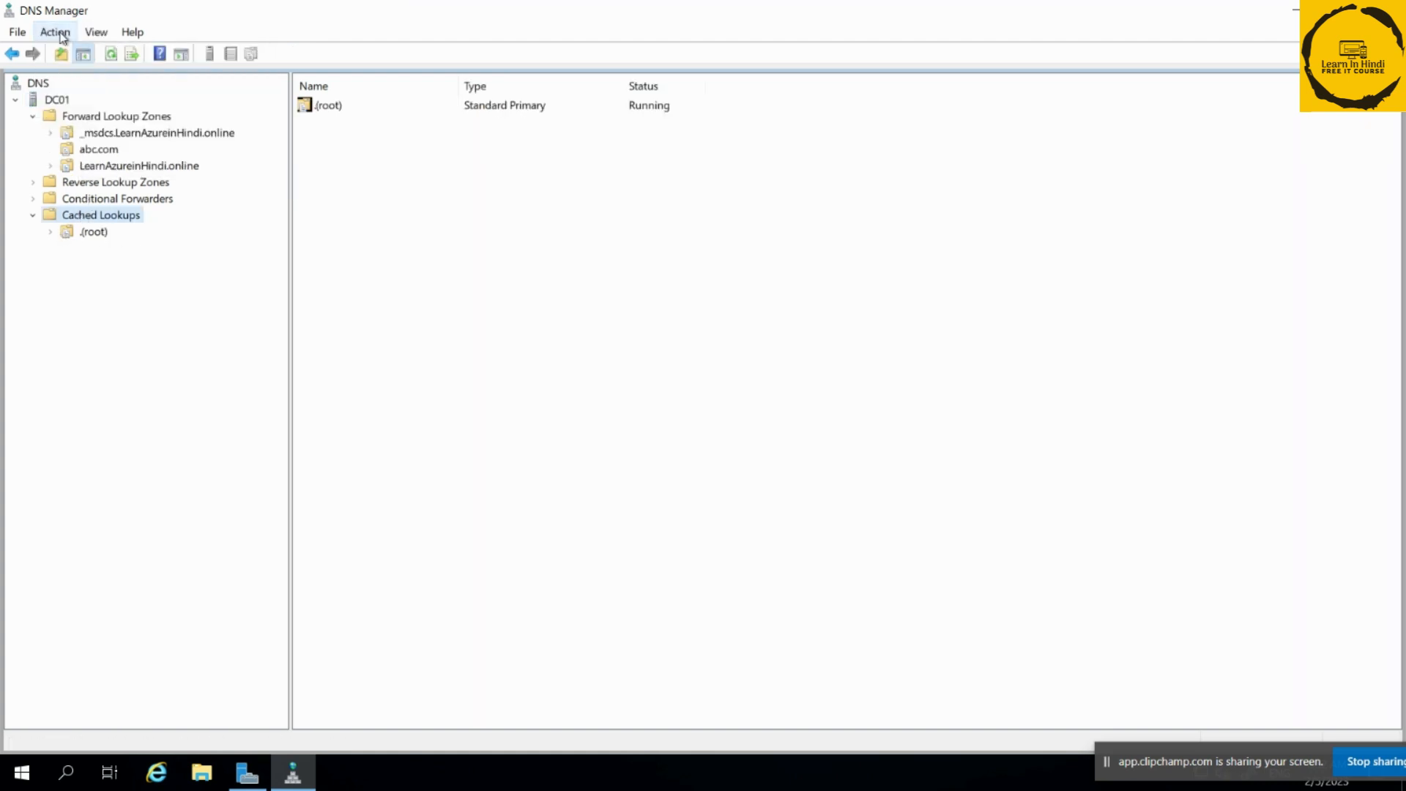
pyautogui.click(62, 33)
pyautogui.click(15, 166)
pyautogui.click(57, 100)
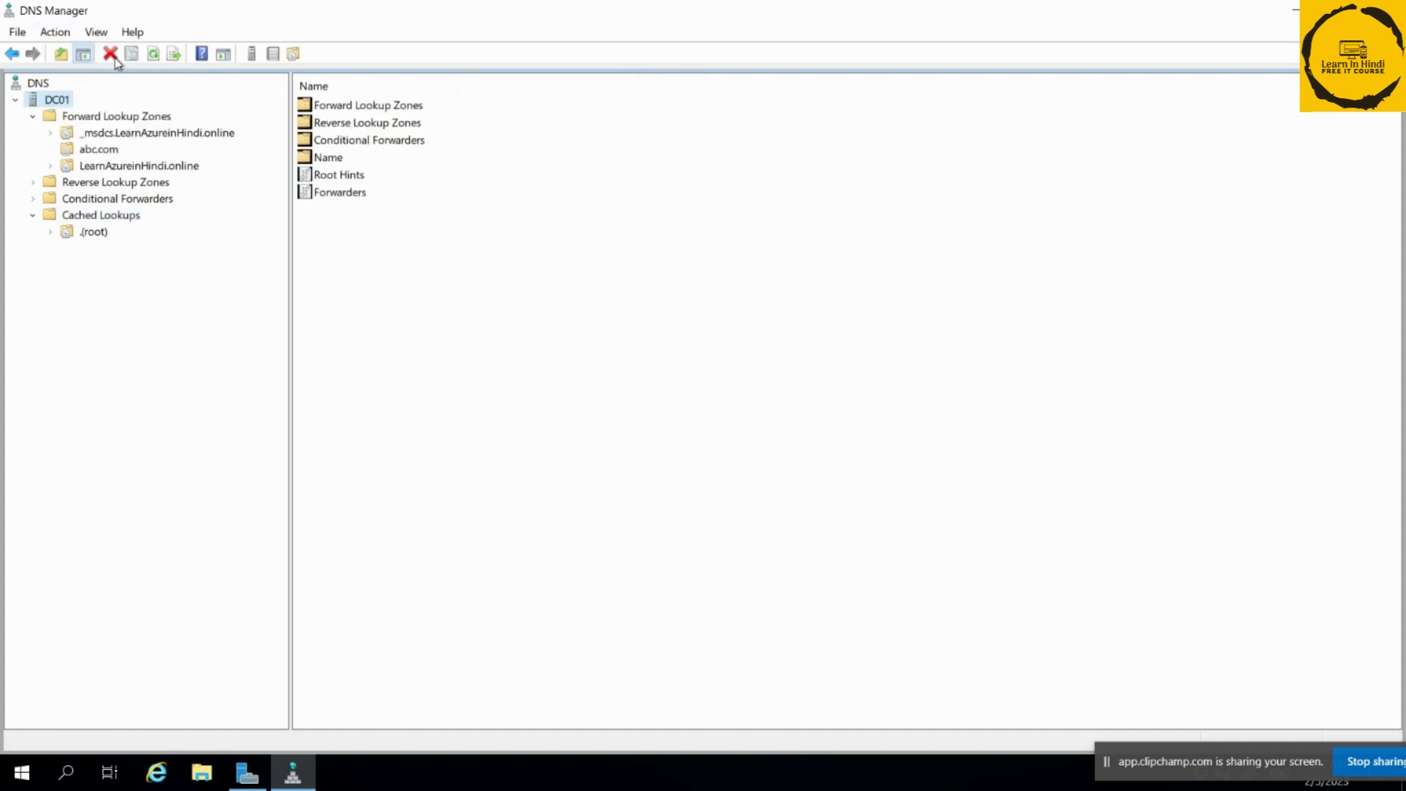
pyautogui.click(95, 32)
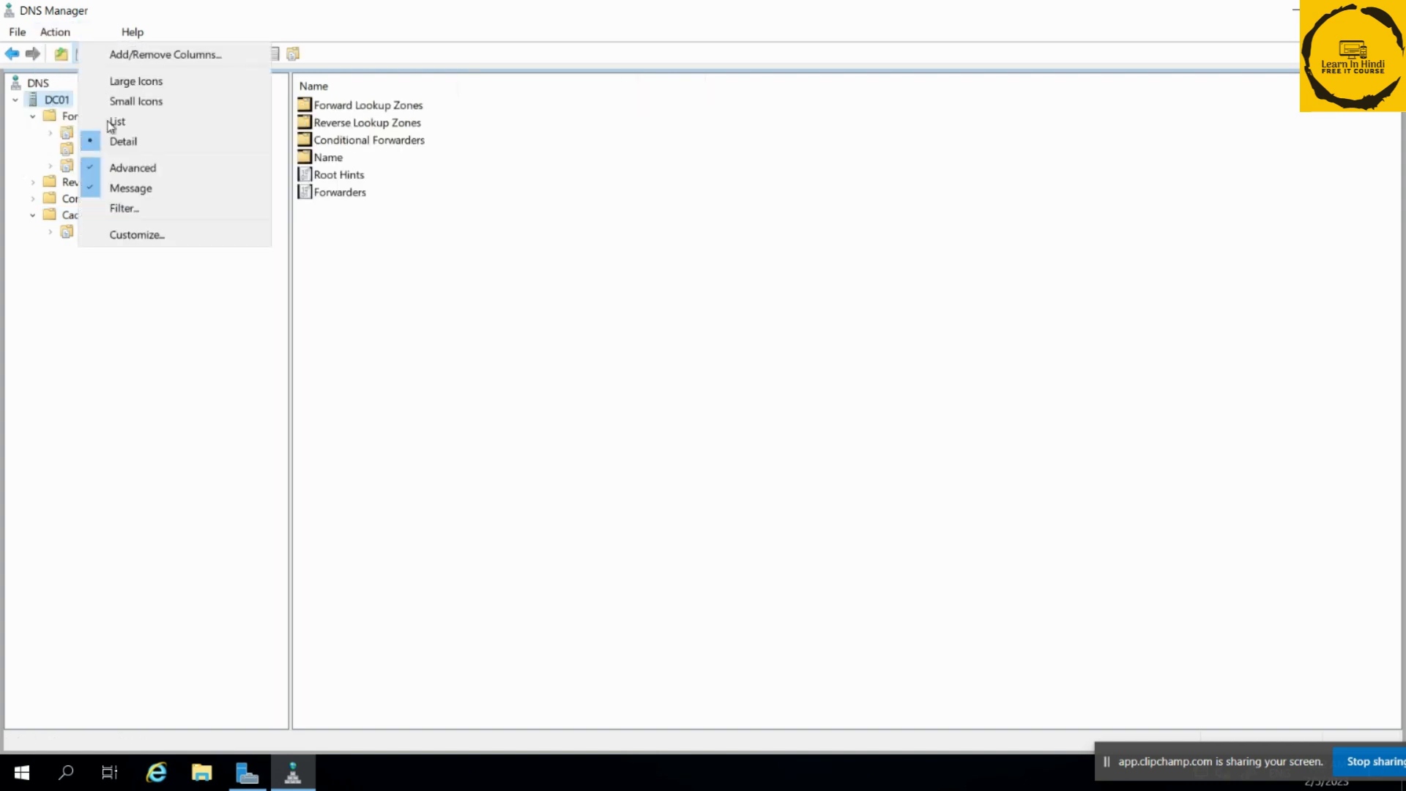
pyautogui.click(146, 169)
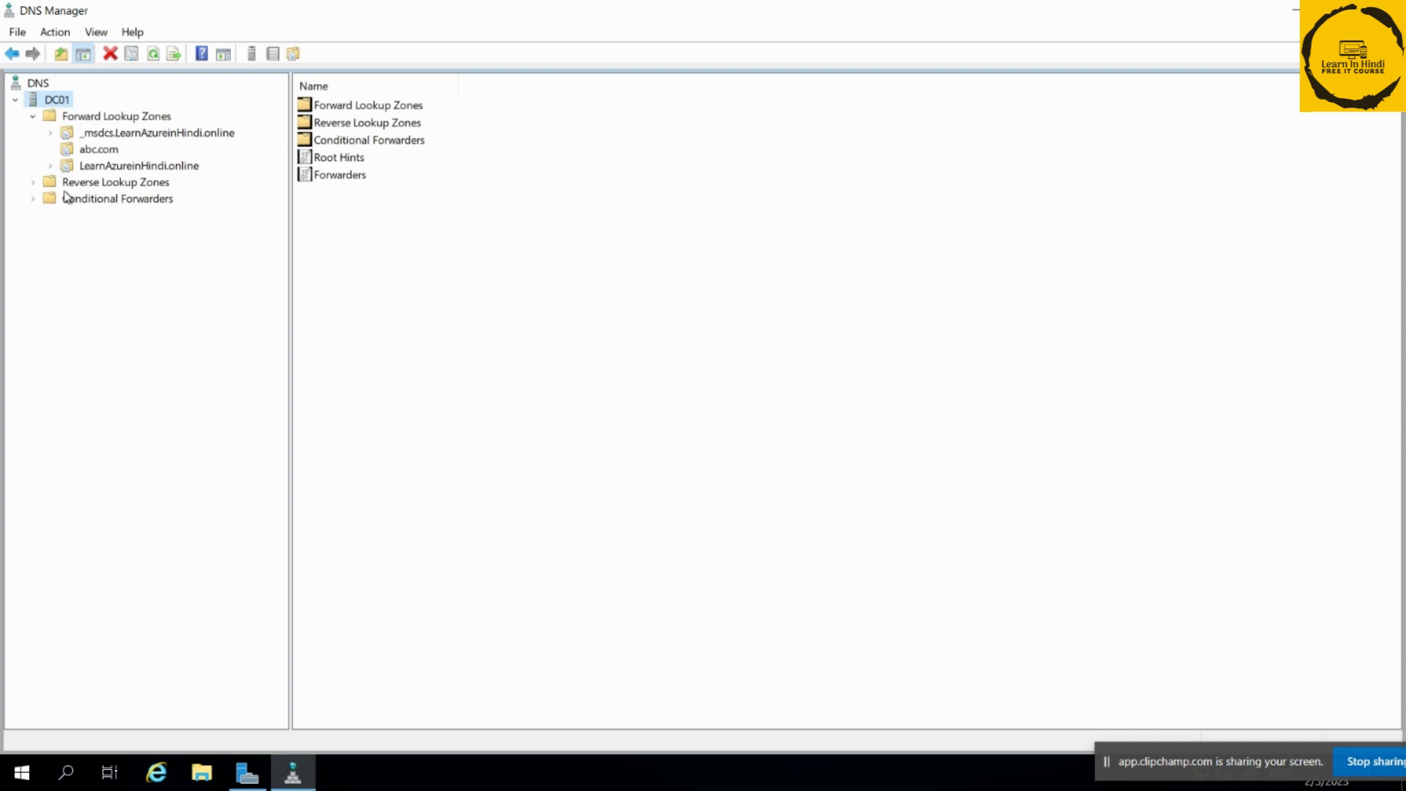
pyautogui.click(96, 33)
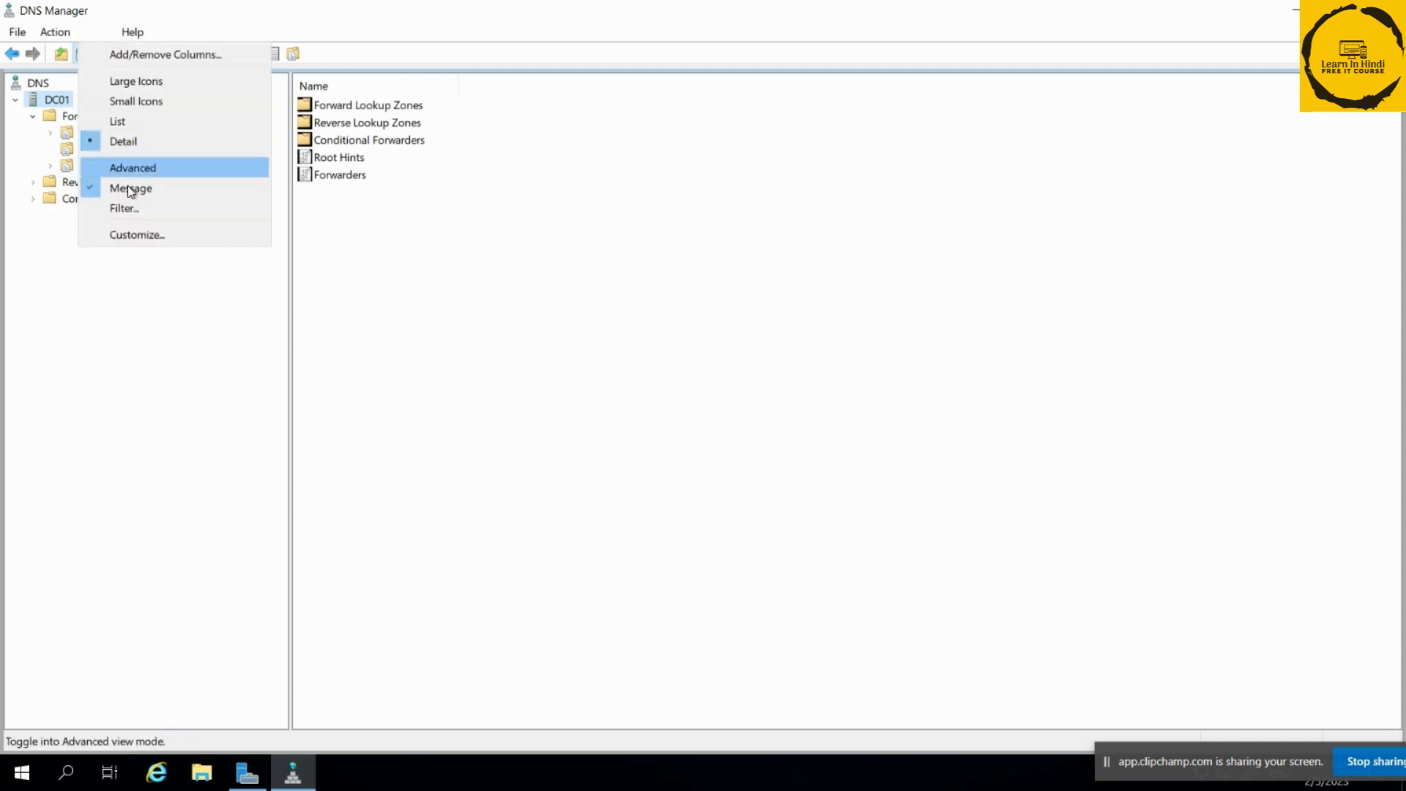
pyautogui.click(150, 169)
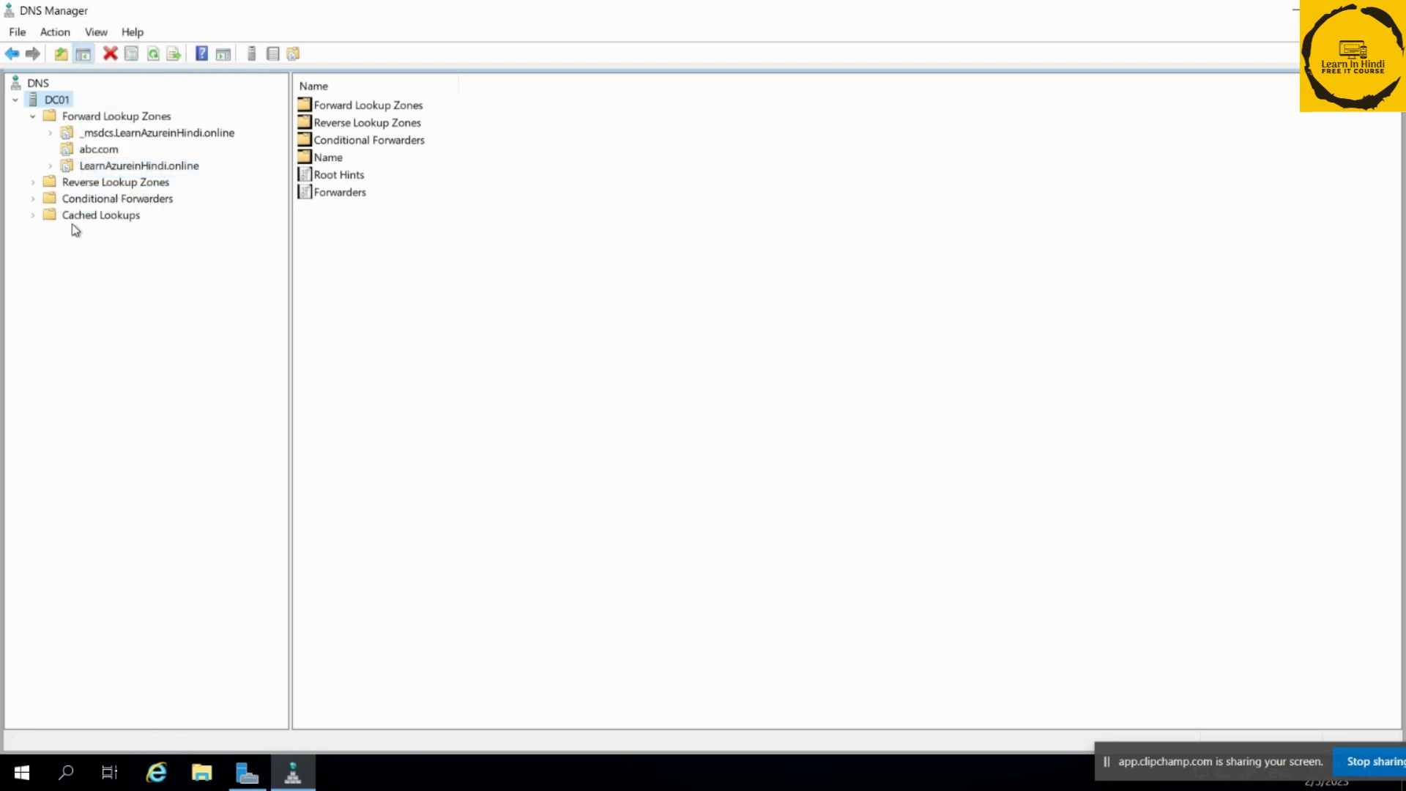
# Expand Cached Lookups through the .(root) zone down to the com folder.
pyautogui.click(45, 216)
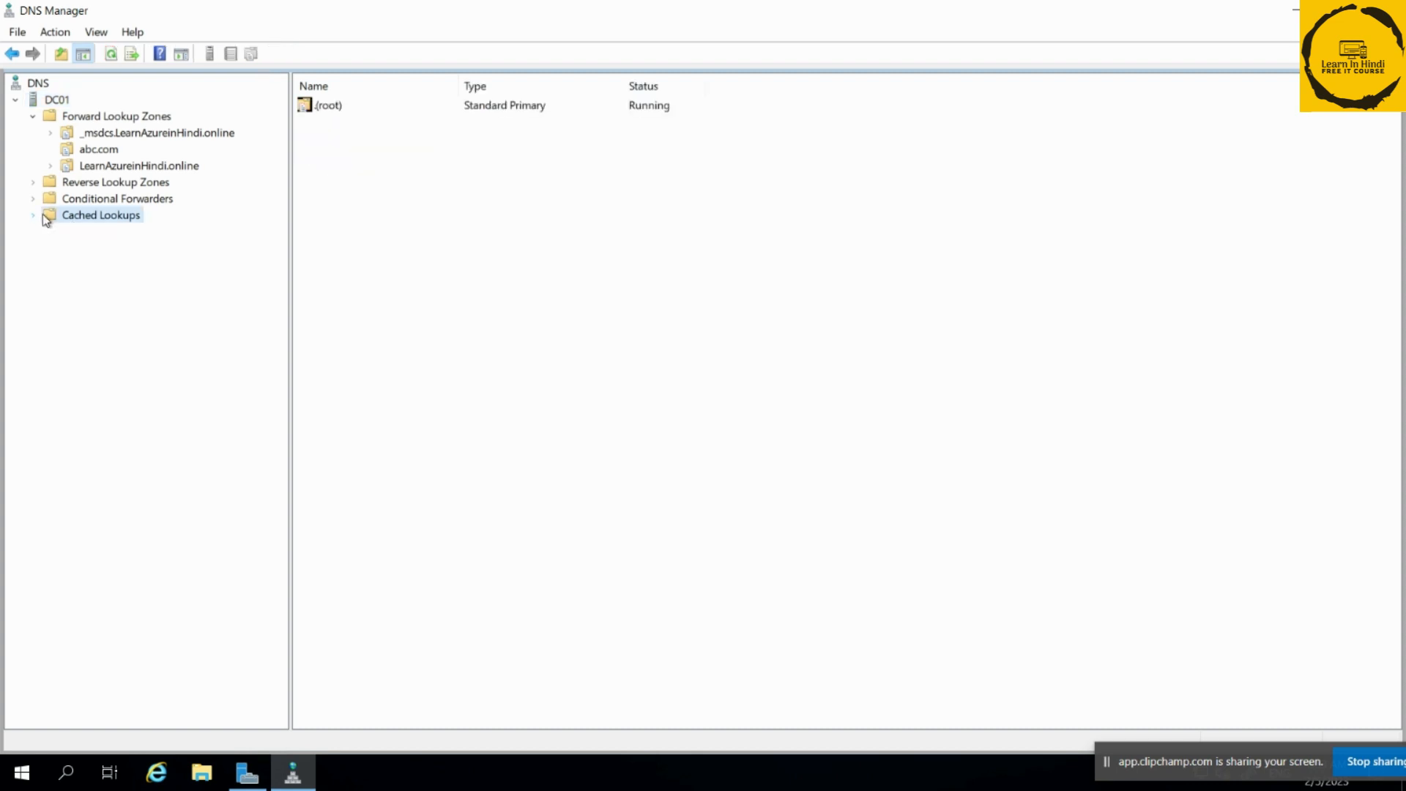
pyautogui.doubleClick(71, 223)
pyautogui.doubleClick(90, 233)
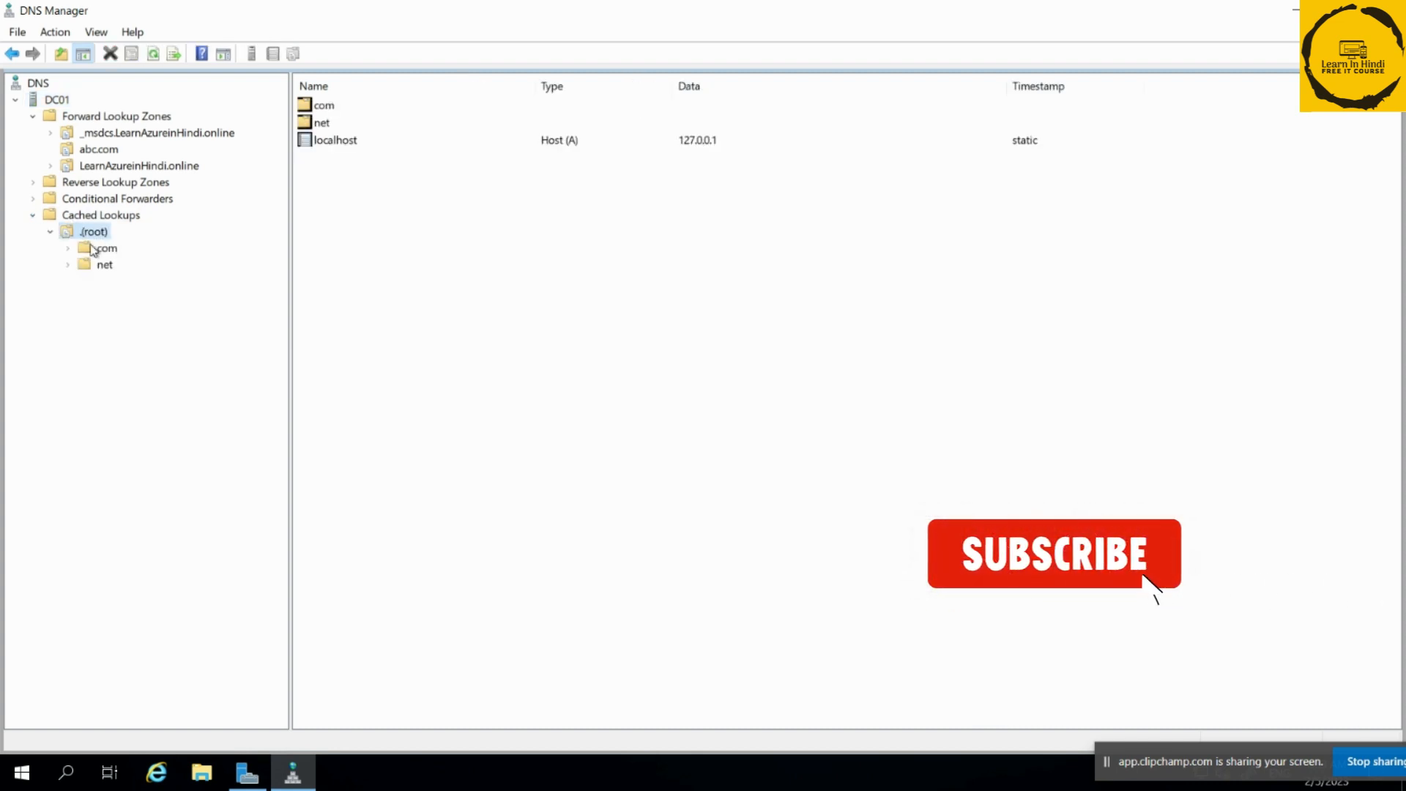
pyautogui.click(99, 265)
pyautogui.doubleClick(100, 249)
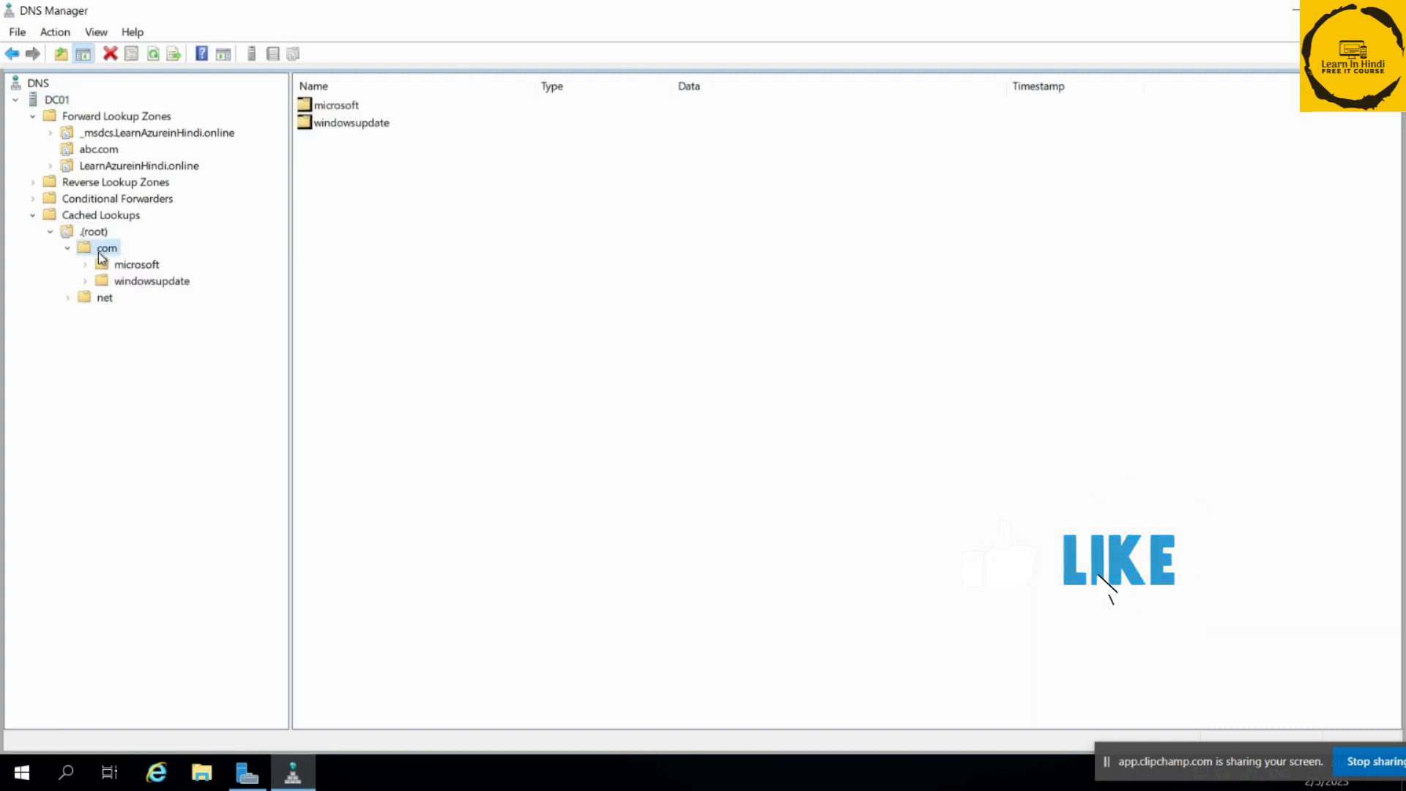
# Examine the cached entries in the microsoft and windowsupdate folders under com.
pyautogui.click(137, 266)
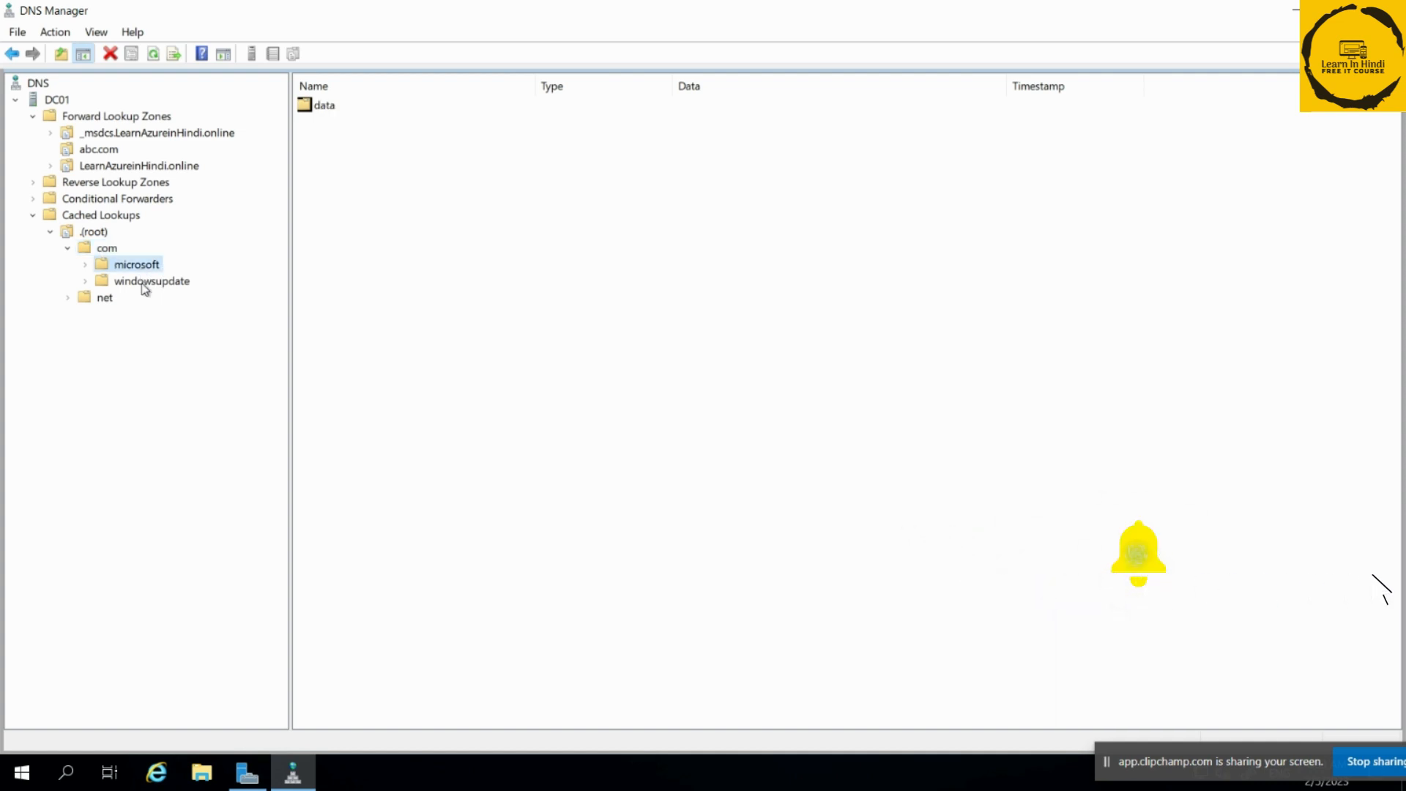
pyautogui.click(137, 286)
pyautogui.click(131, 266)
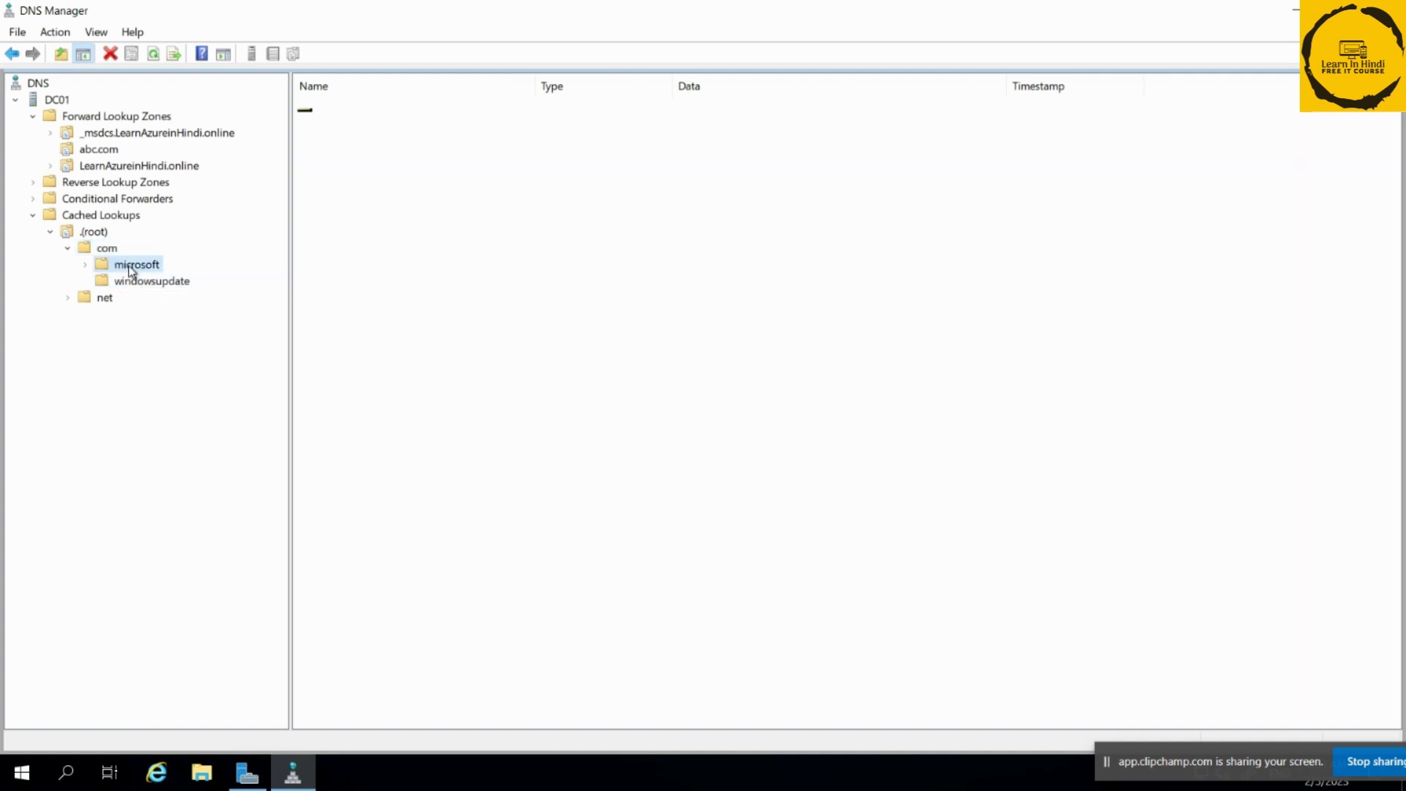
pyautogui.click(139, 286)
pyautogui.click(133, 267)
pyautogui.click(153, 286)
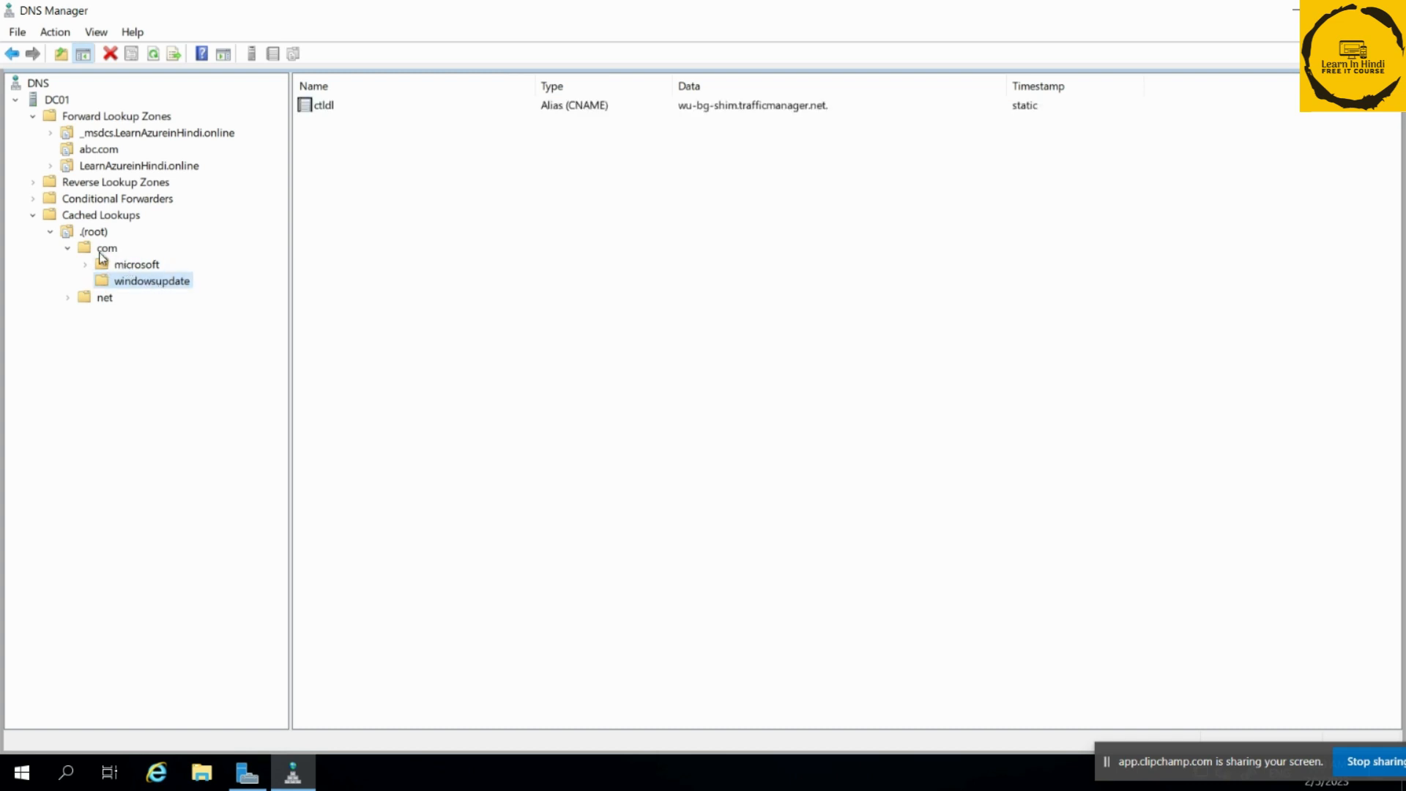
# Check the contents of the cached com and net folders under .(root).
pyautogui.click(104, 250)
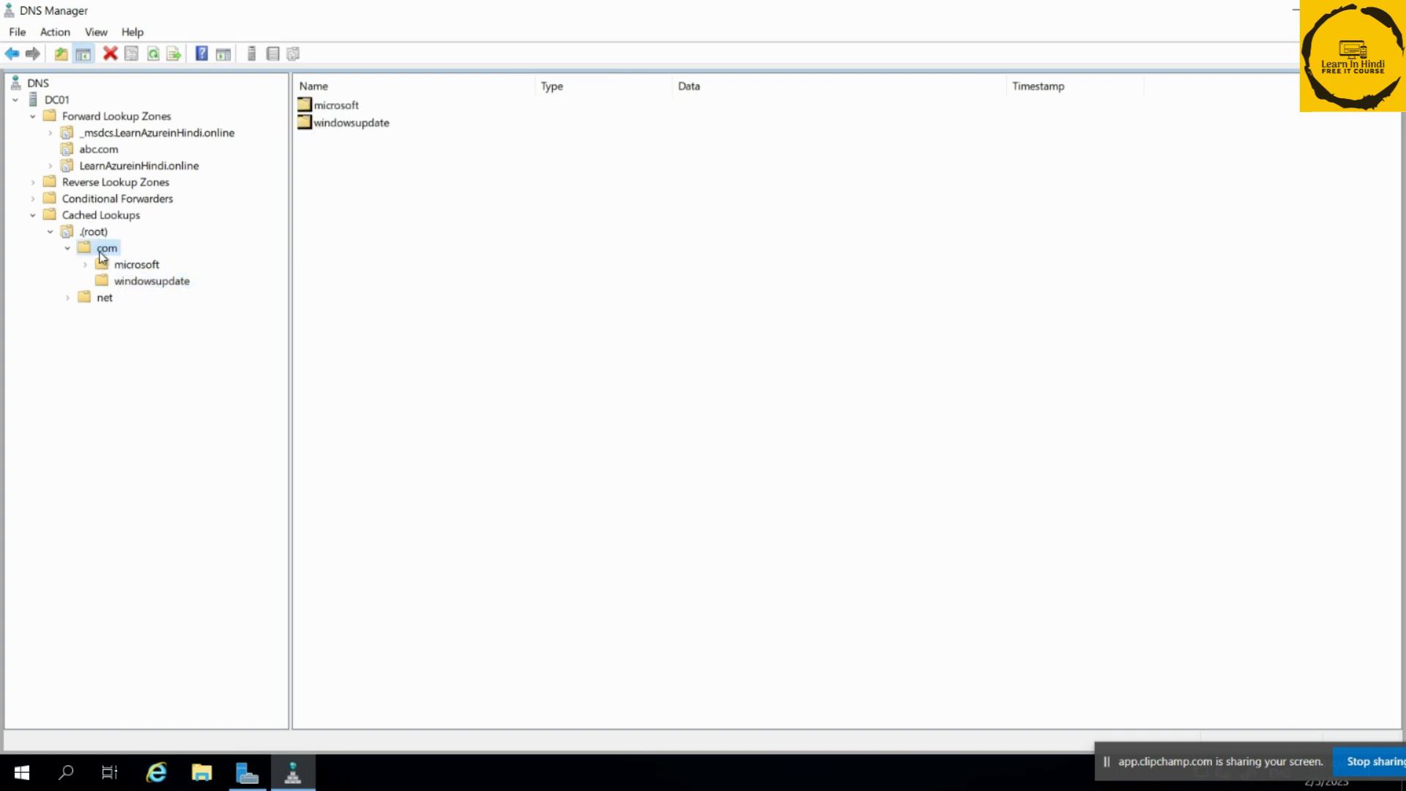
pyautogui.click(104, 300)
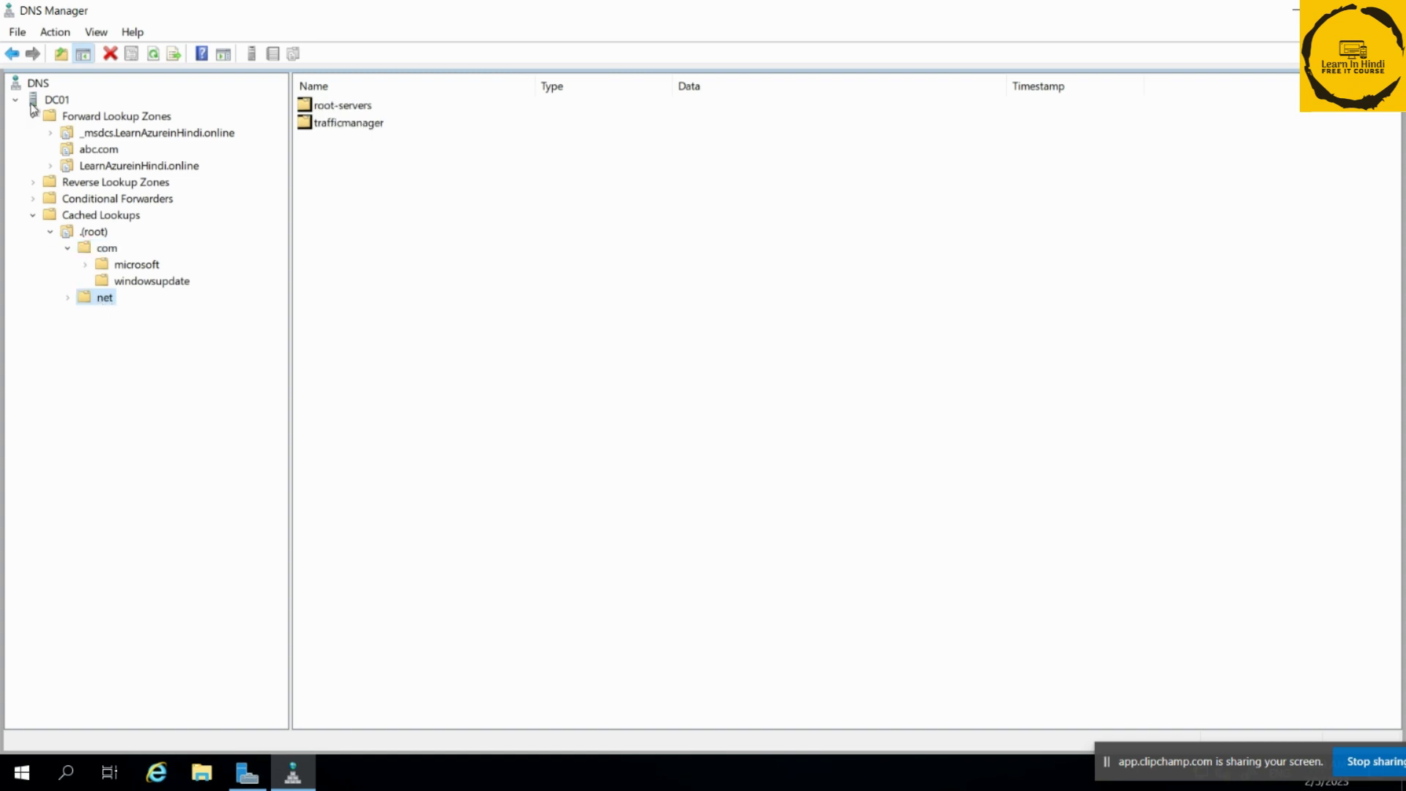
# Launch nslookup from server DC01 and look up india.co.in.
pyautogui.rightClick(50, 104)
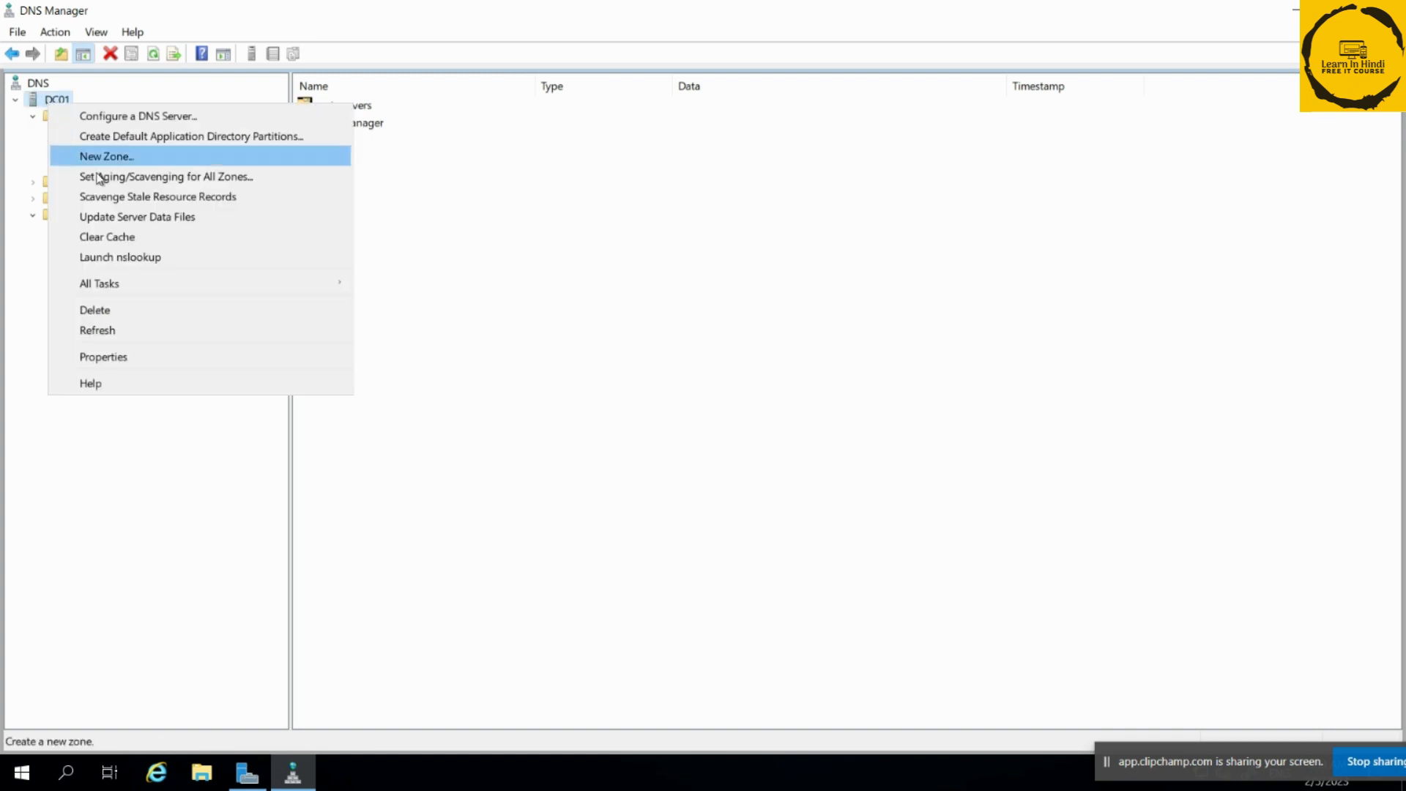
pyautogui.click(167, 258)
pyautogui.moveTo(322, 68); pyautogui.dragTo(728, 188)
pyautogui.write('india.co.,')
pyautogui.press('BackSpace')
pyautogui.write('in')
pyautogui.press('Return')
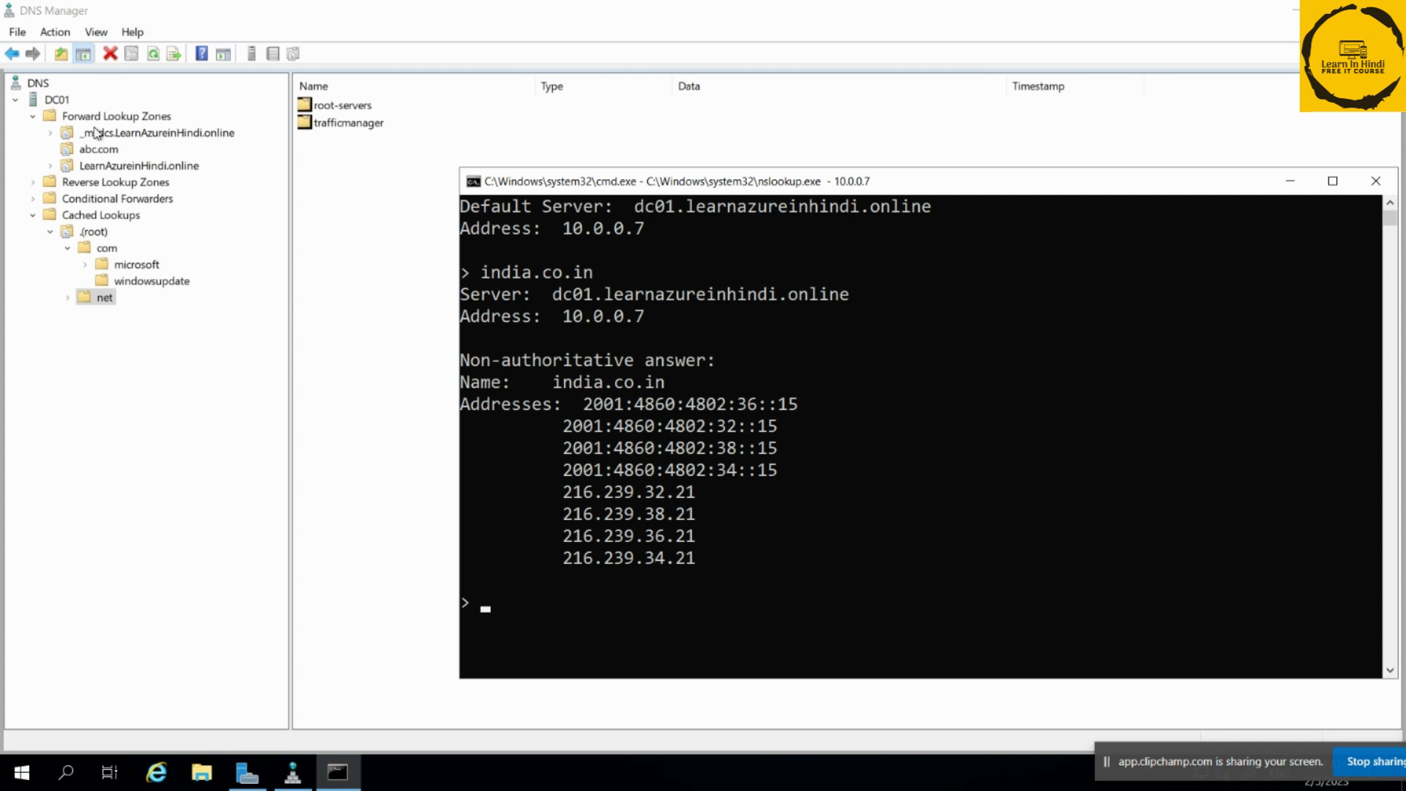
# Return to DNS Manager and refresh server DC01.
pyautogui.click(48, 106)
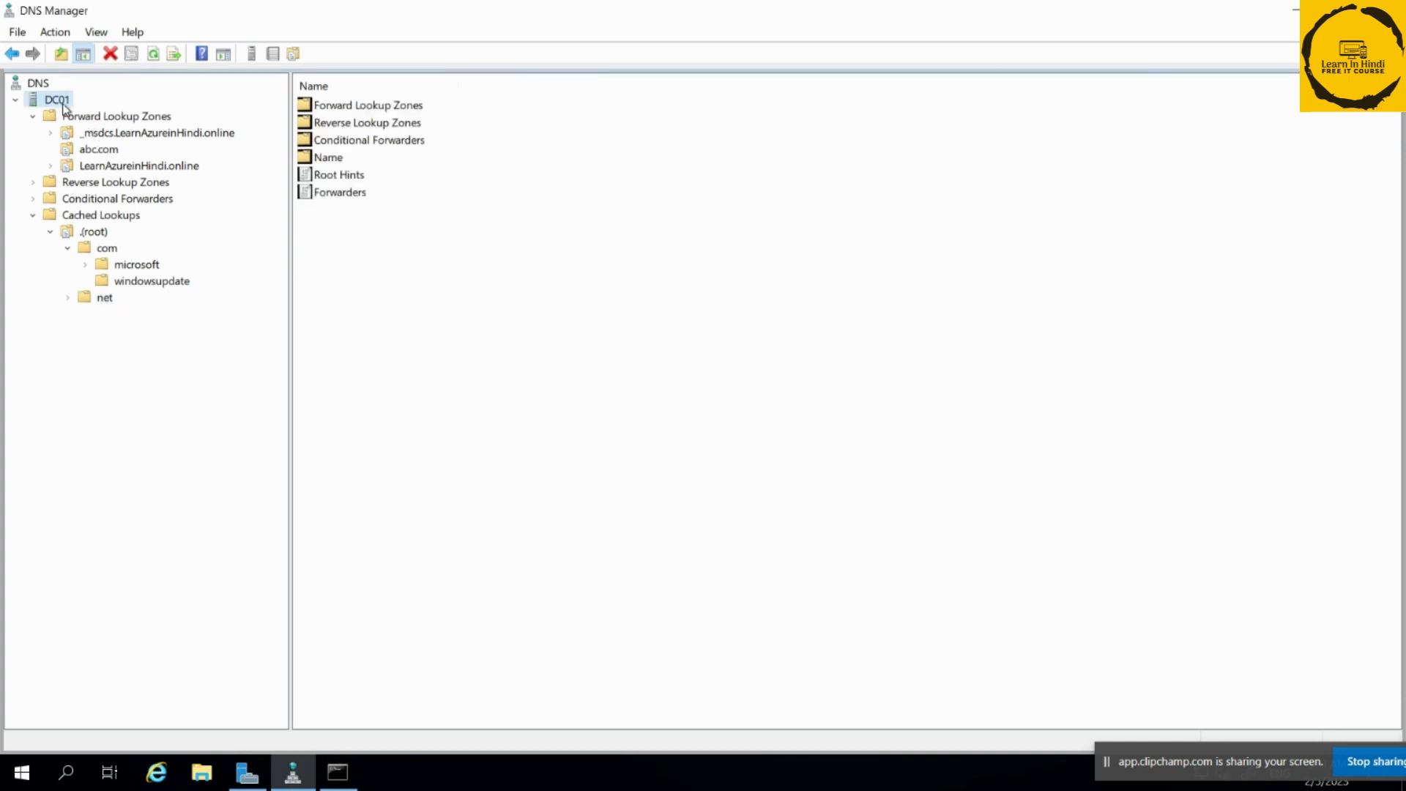
pyautogui.click(153, 55)
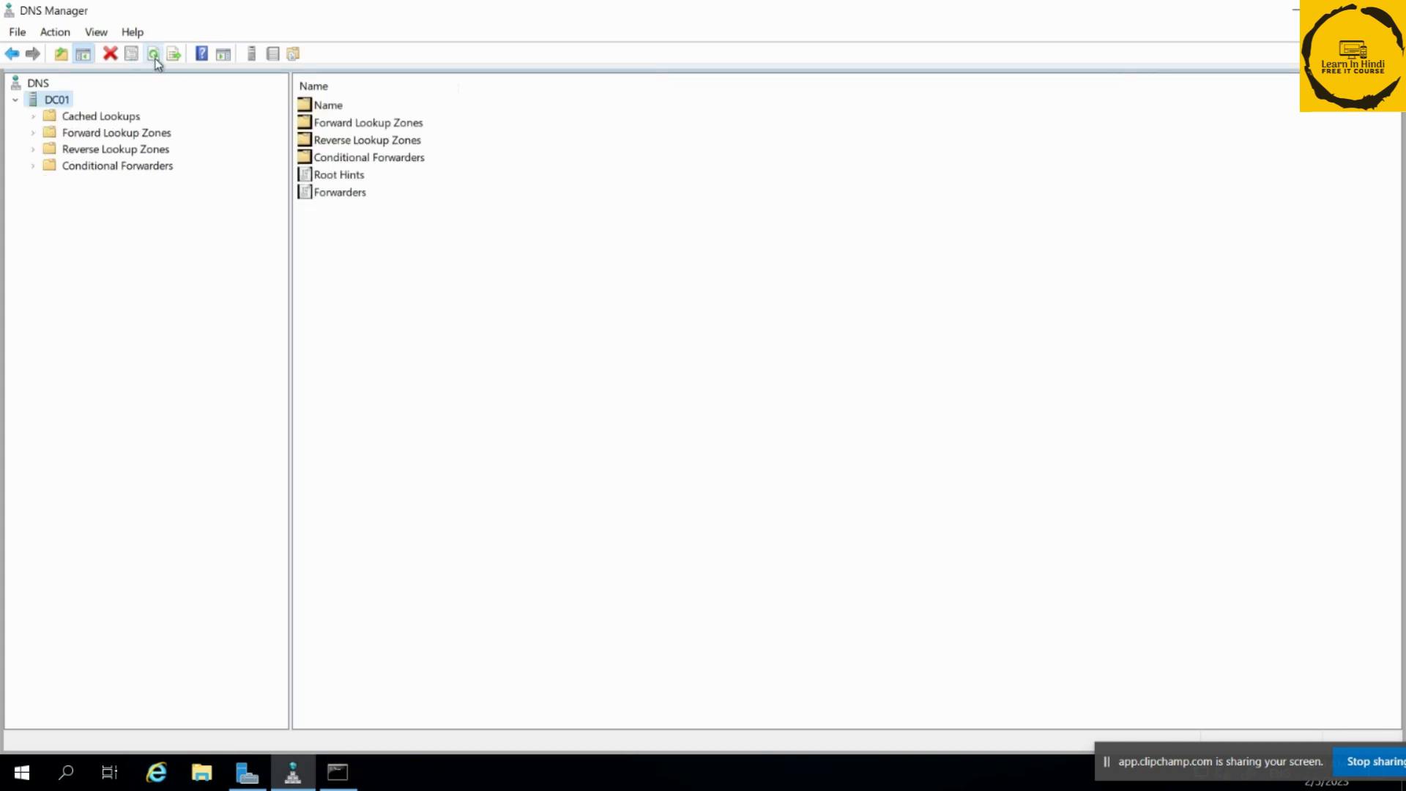
pyautogui.click(68, 166)
pyautogui.click(52, 104)
pyautogui.click(56, 32)
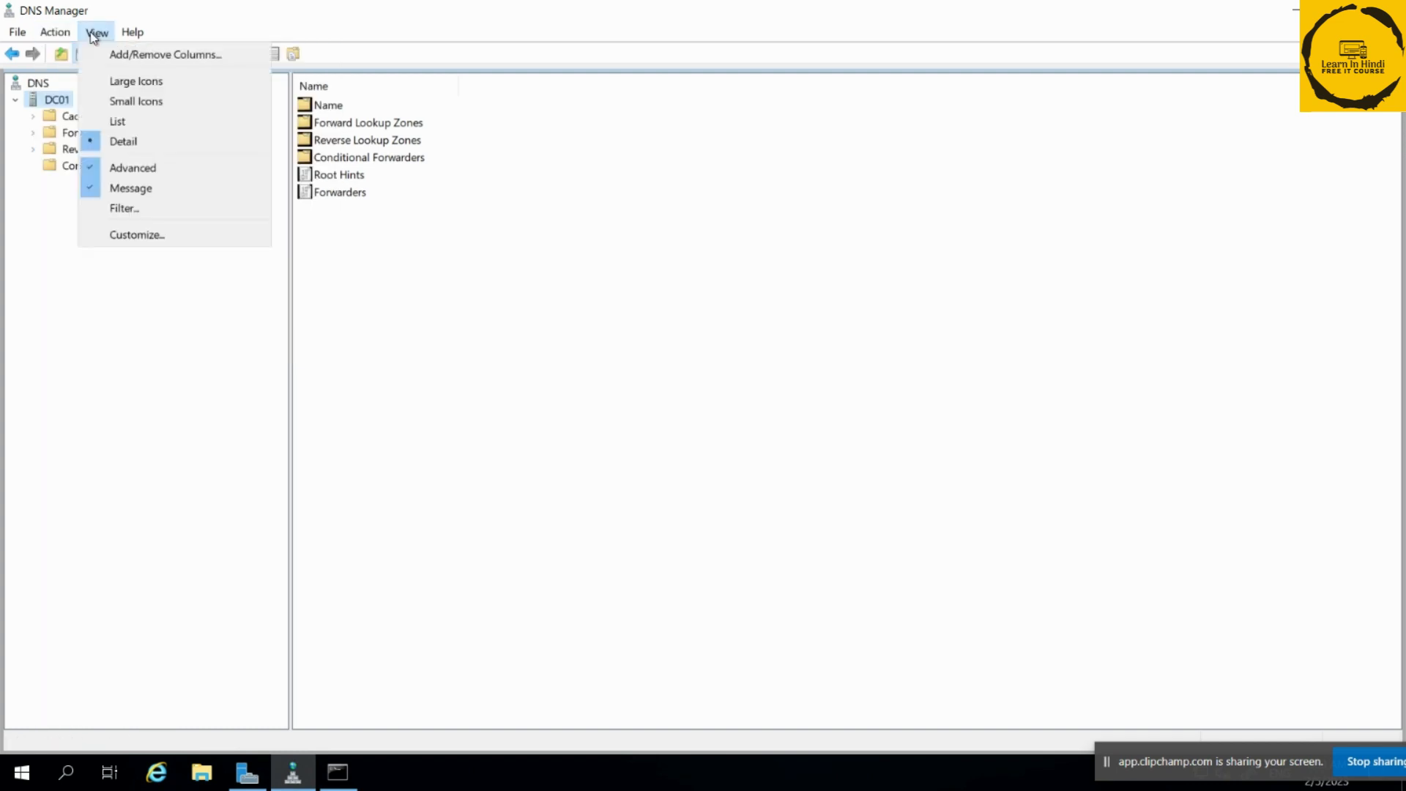
pyautogui.click(6, 225)
# Expand Cached Lookups and its .(root) zone, and open the co folder inside in.
pyautogui.doubleClick(66, 116)
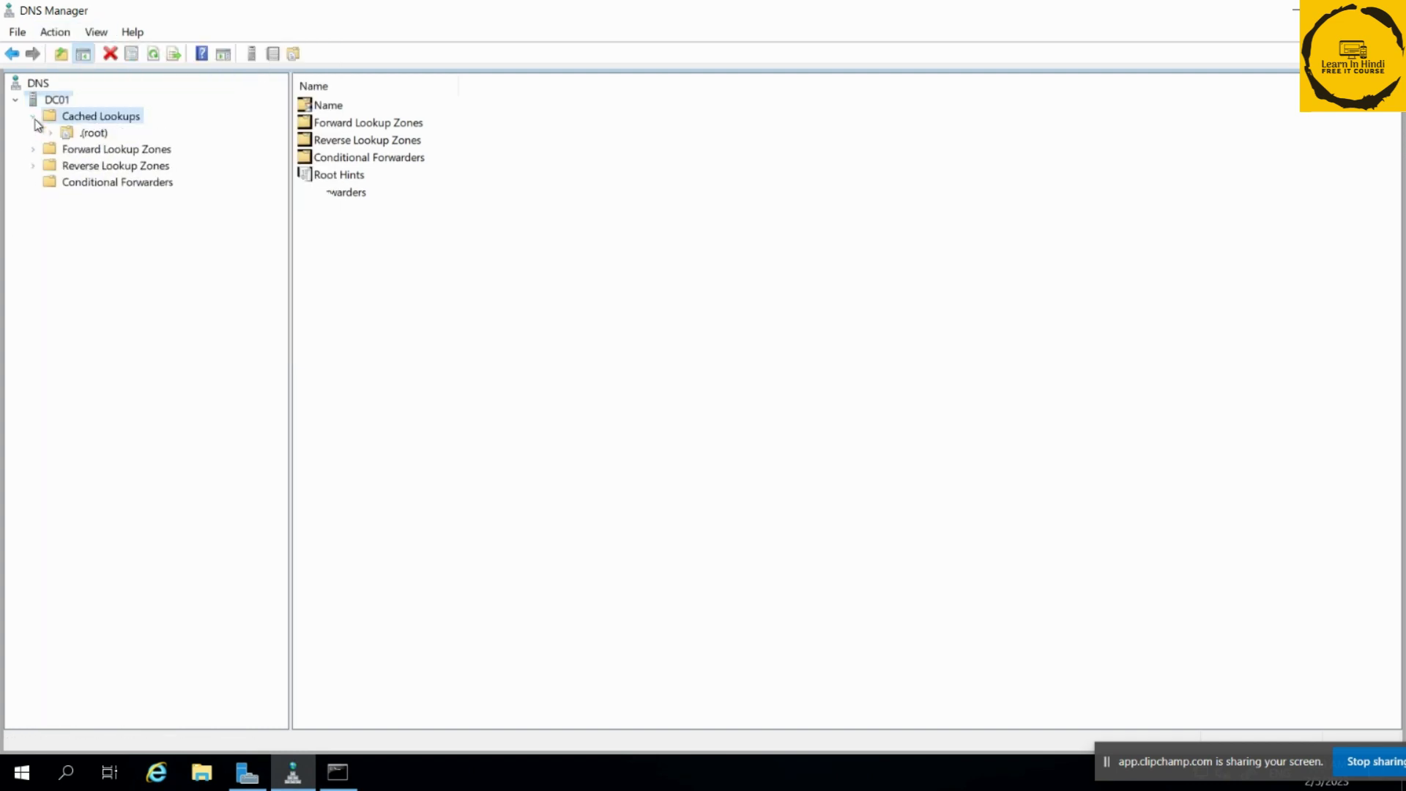
pyautogui.doubleClick(89, 132)
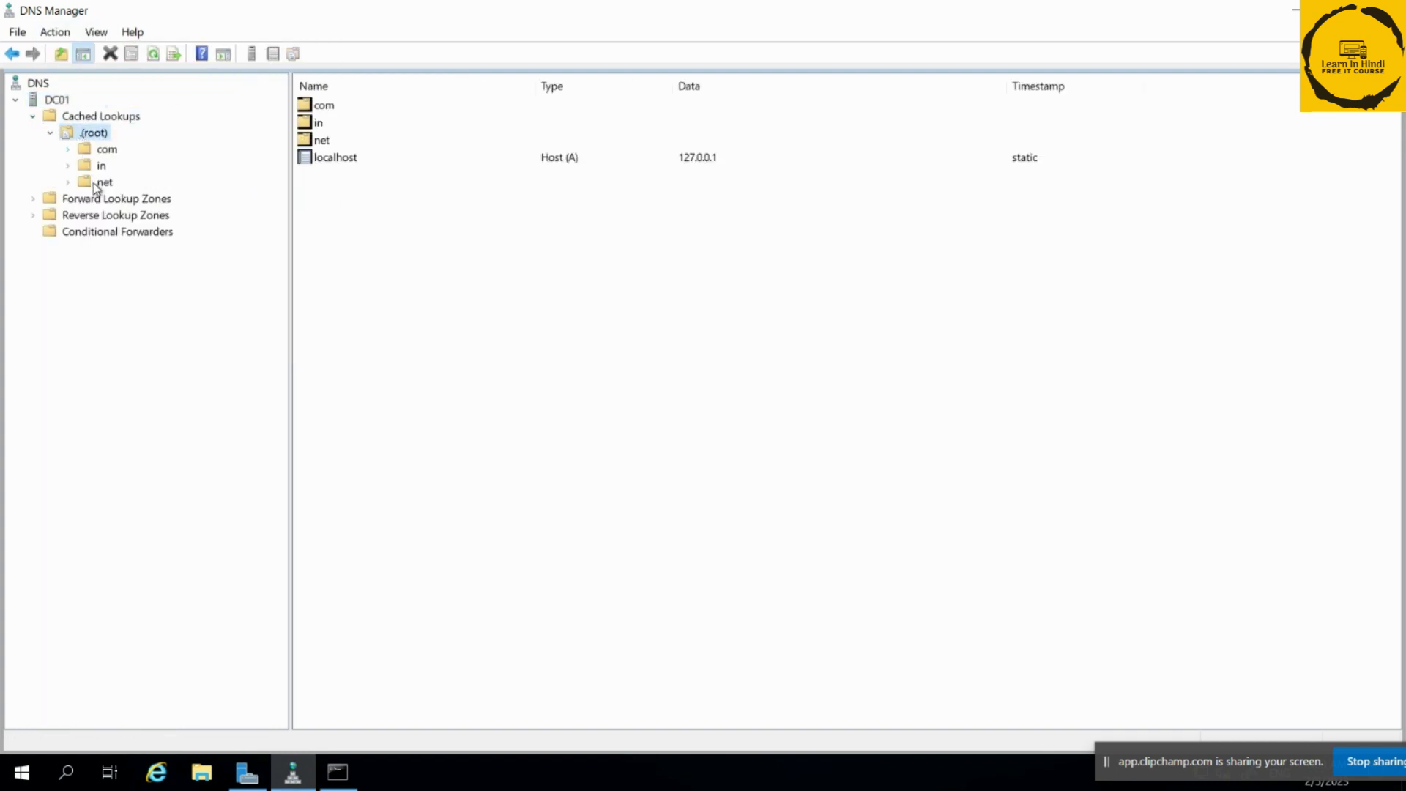
pyautogui.click(86, 167)
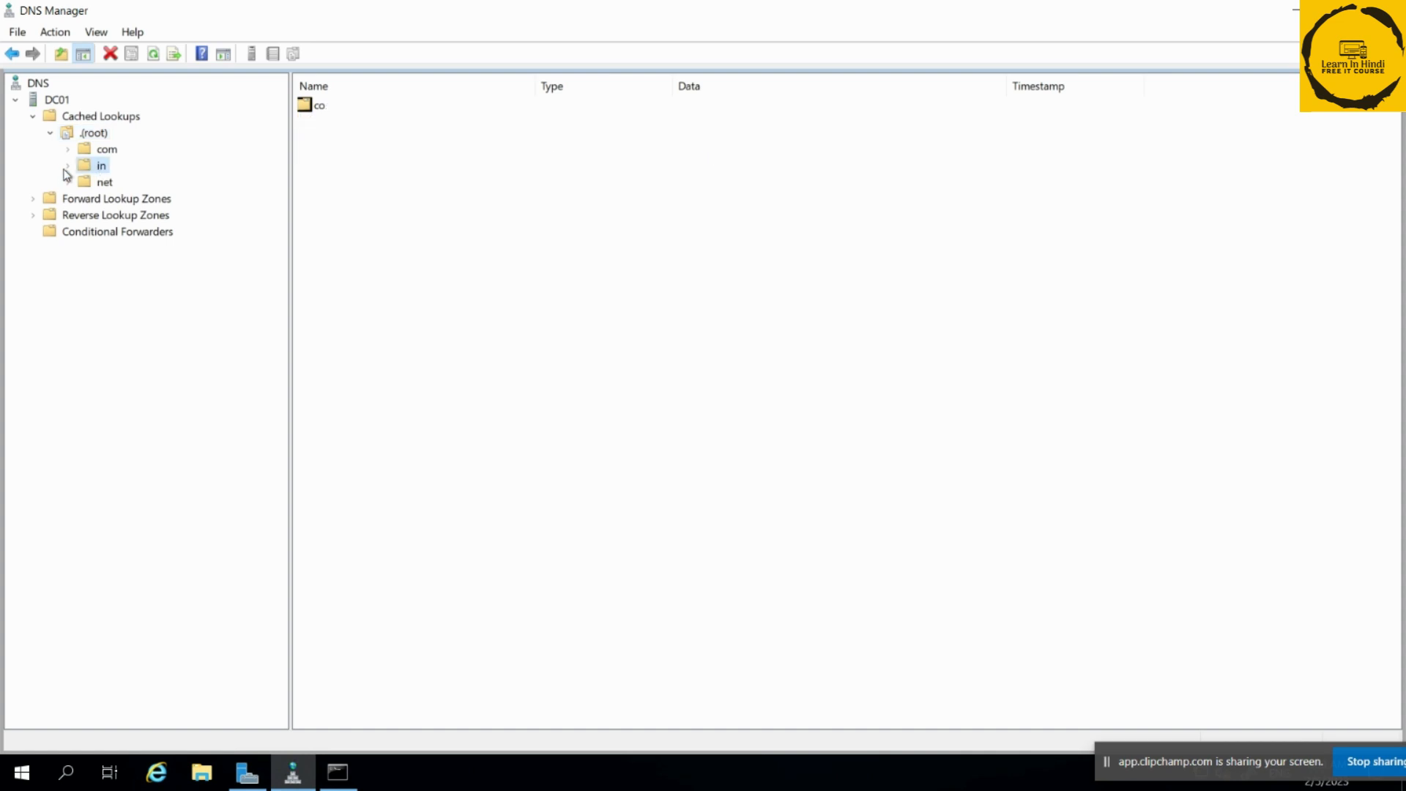
pyautogui.doubleClick(319, 108)
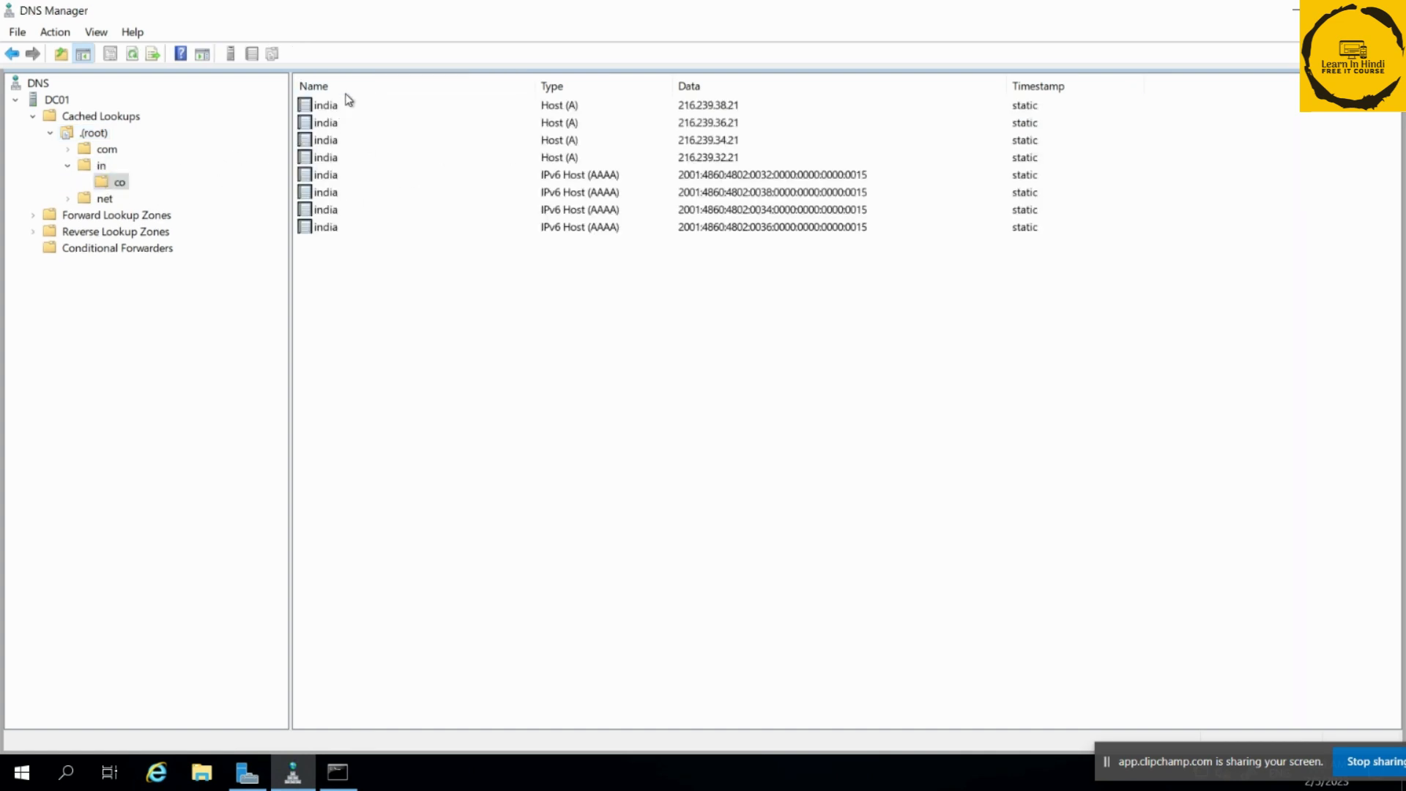
# Compare the IPv4 addresses in the nslookup answer with the cached india records.
pyautogui.click(337, 771)
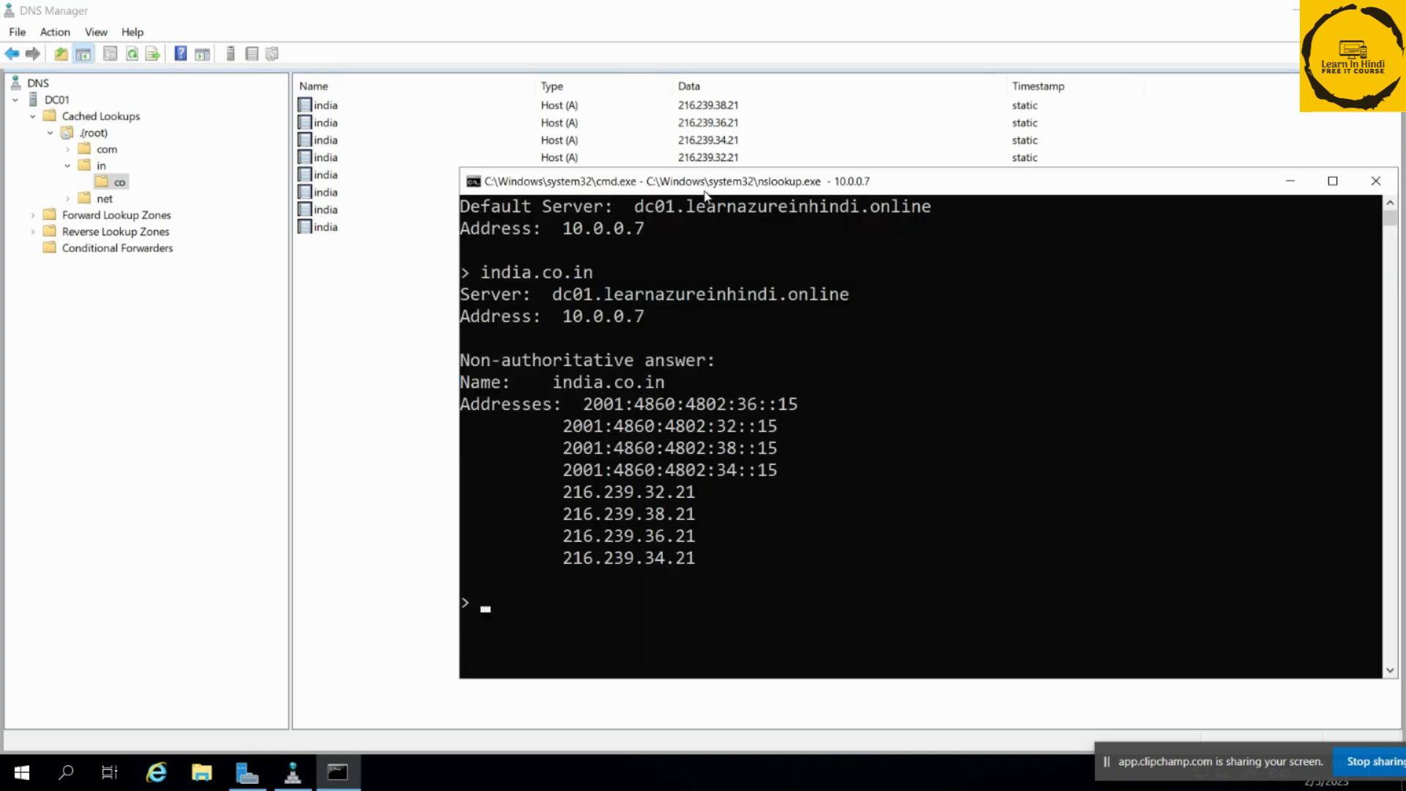
pyautogui.moveTo(565, 492); pyautogui.dragTo(695, 494)
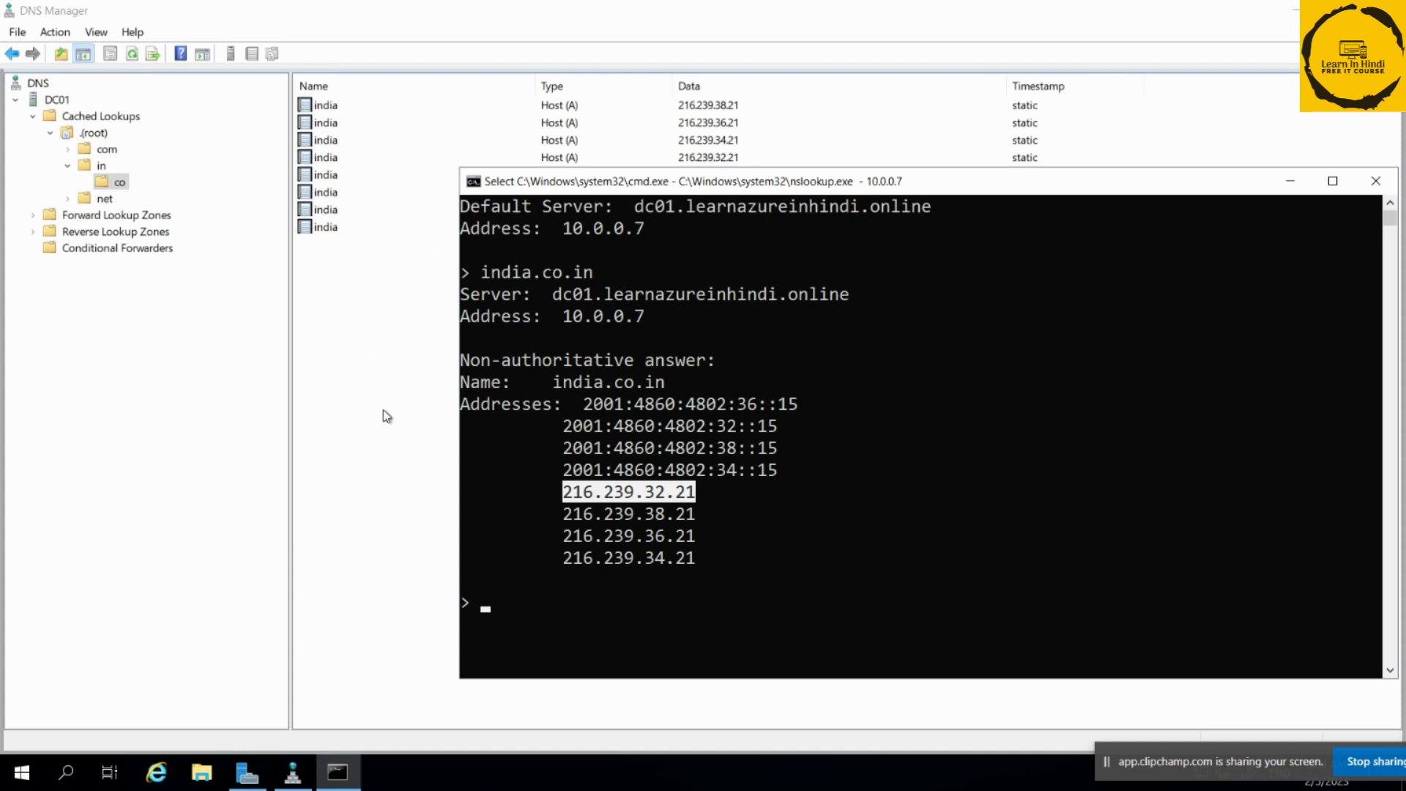
pyautogui.click(414, 223)
pyautogui.click(352, 761)
pyautogui.scroll(-1, 705, 489)
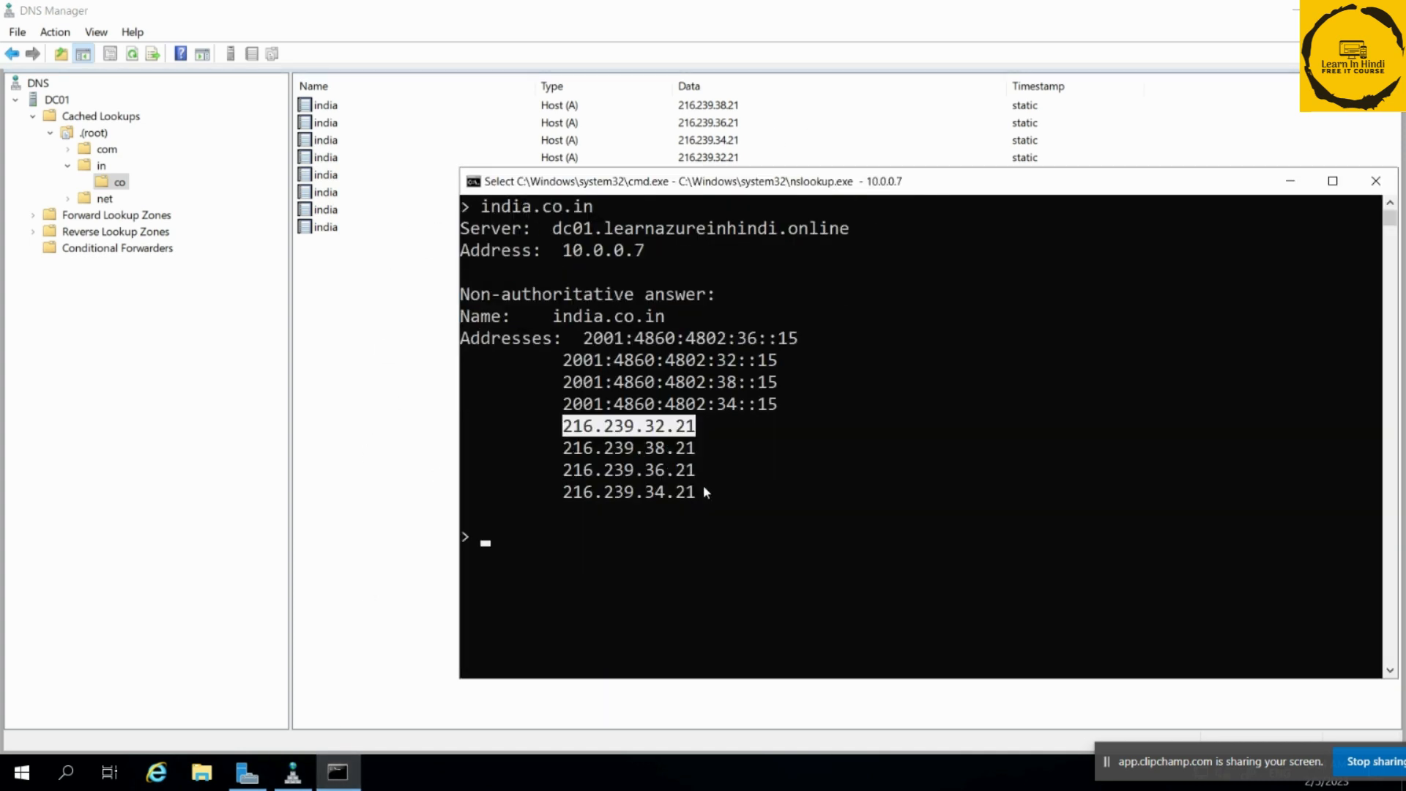
# Look up co.uk in the nslookup session.
pyautogui.press('Escape')
pyautogui.write('co')
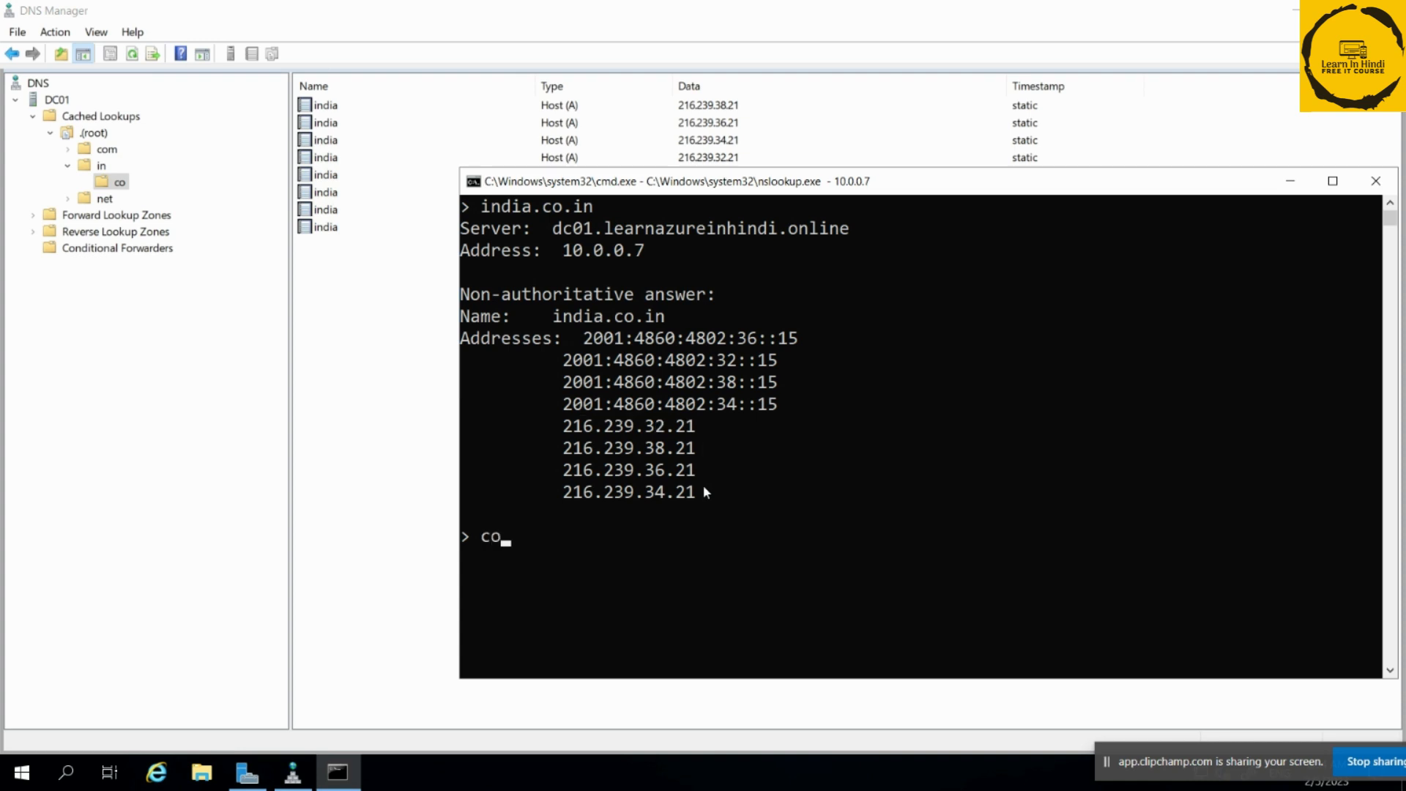
pyautogui.write('.uk')
pyautogui.press('Return')
pyautogui.scroll(-3, 673, 494)
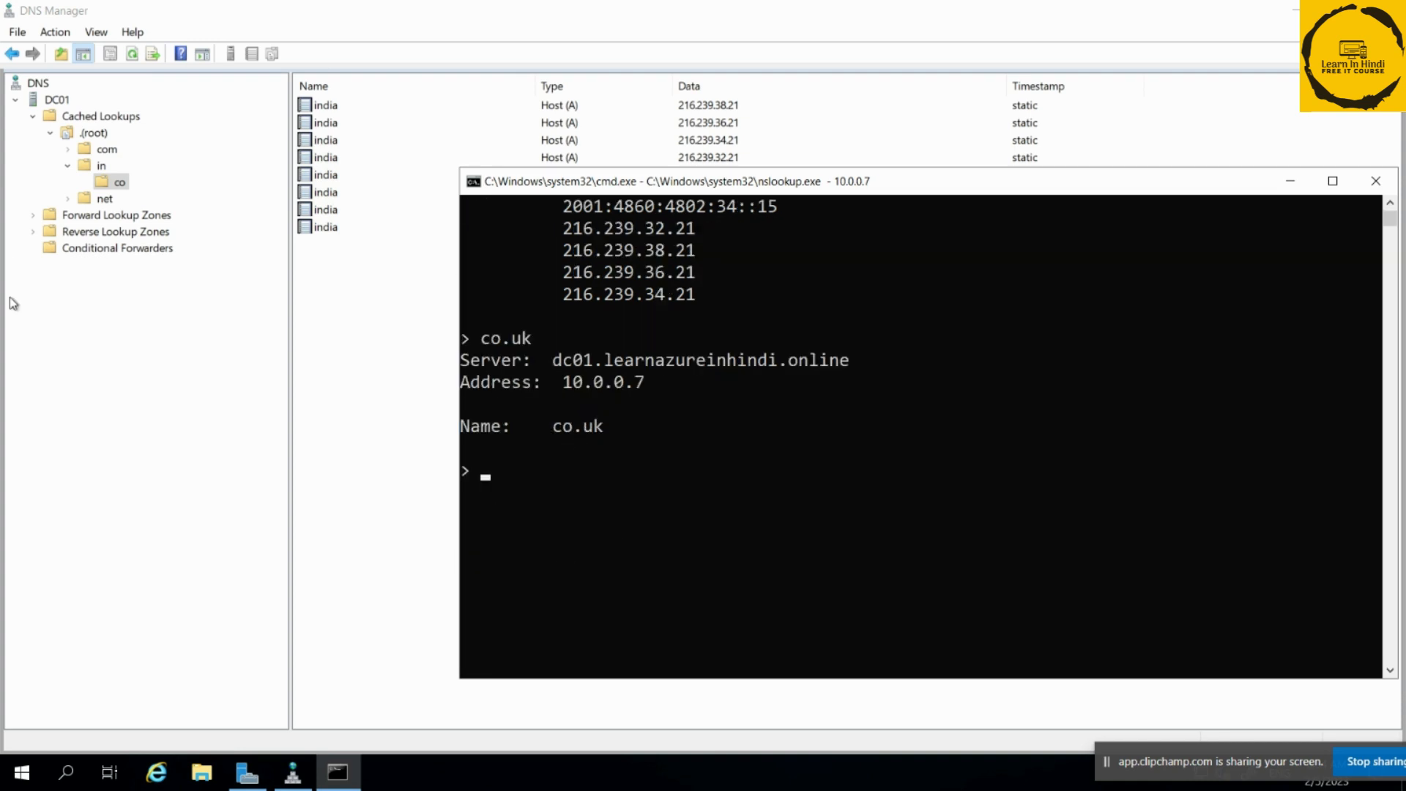
# Refresh Cached Lookups in DNS Manager and open the uk folder under .(root).
pyautogui.click(94, 414)
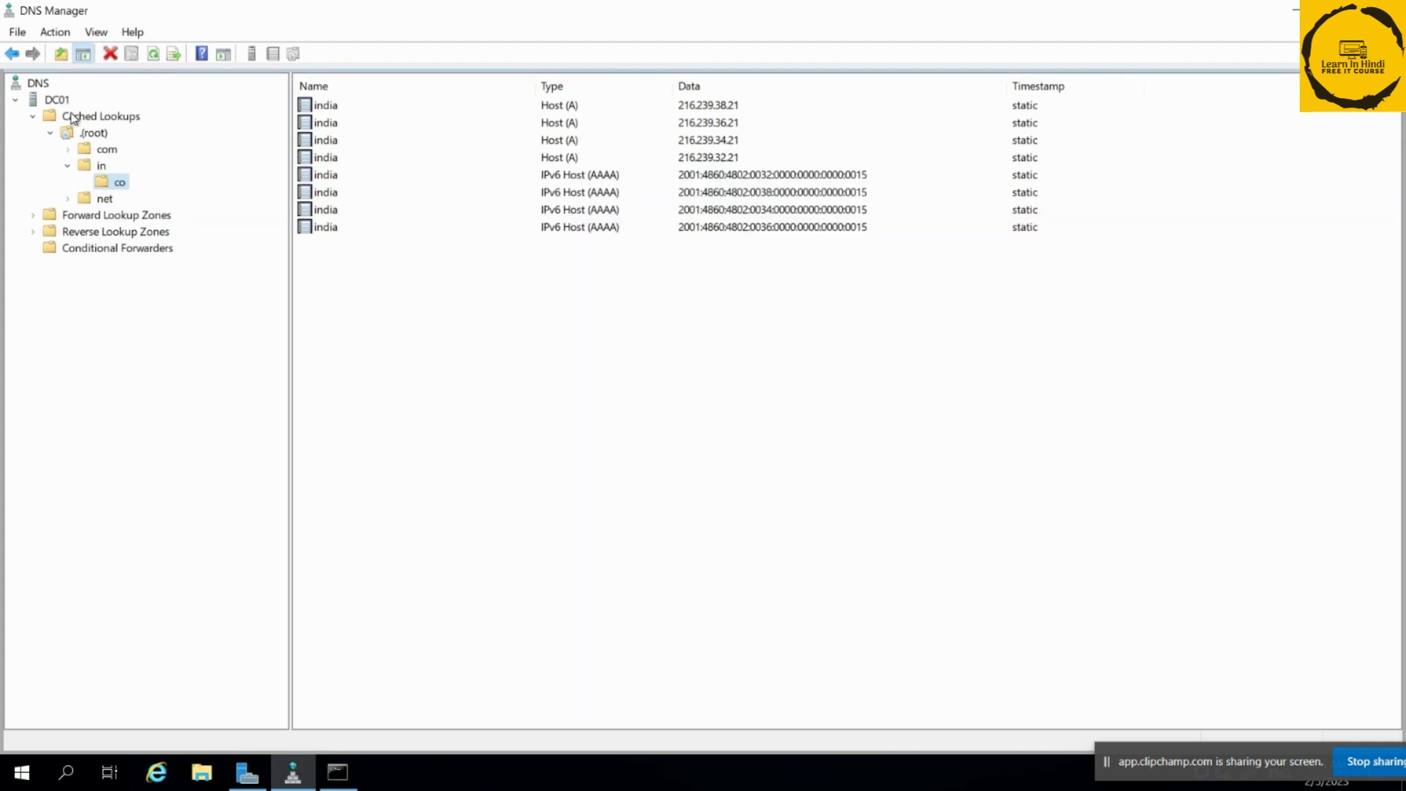
pyautogui.click(73, 116)
pyautogui.rightClick(74, 115)
pyautogui.click(121, 206)
pyautogui.click(89, 135)
pyautogui.doubleClick(89, 135)
pyautogui.click(99, 214)
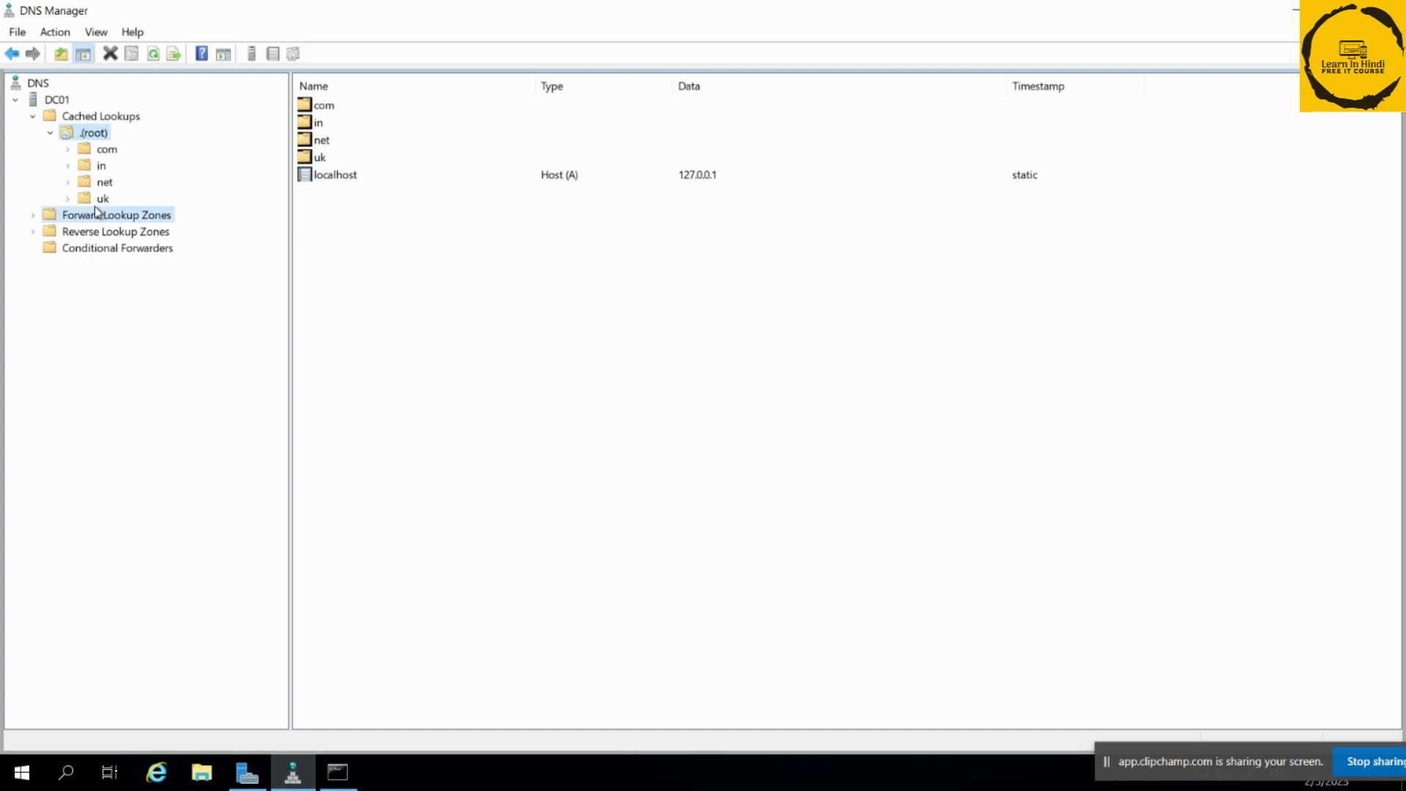
pyautogui.click(96, 200)
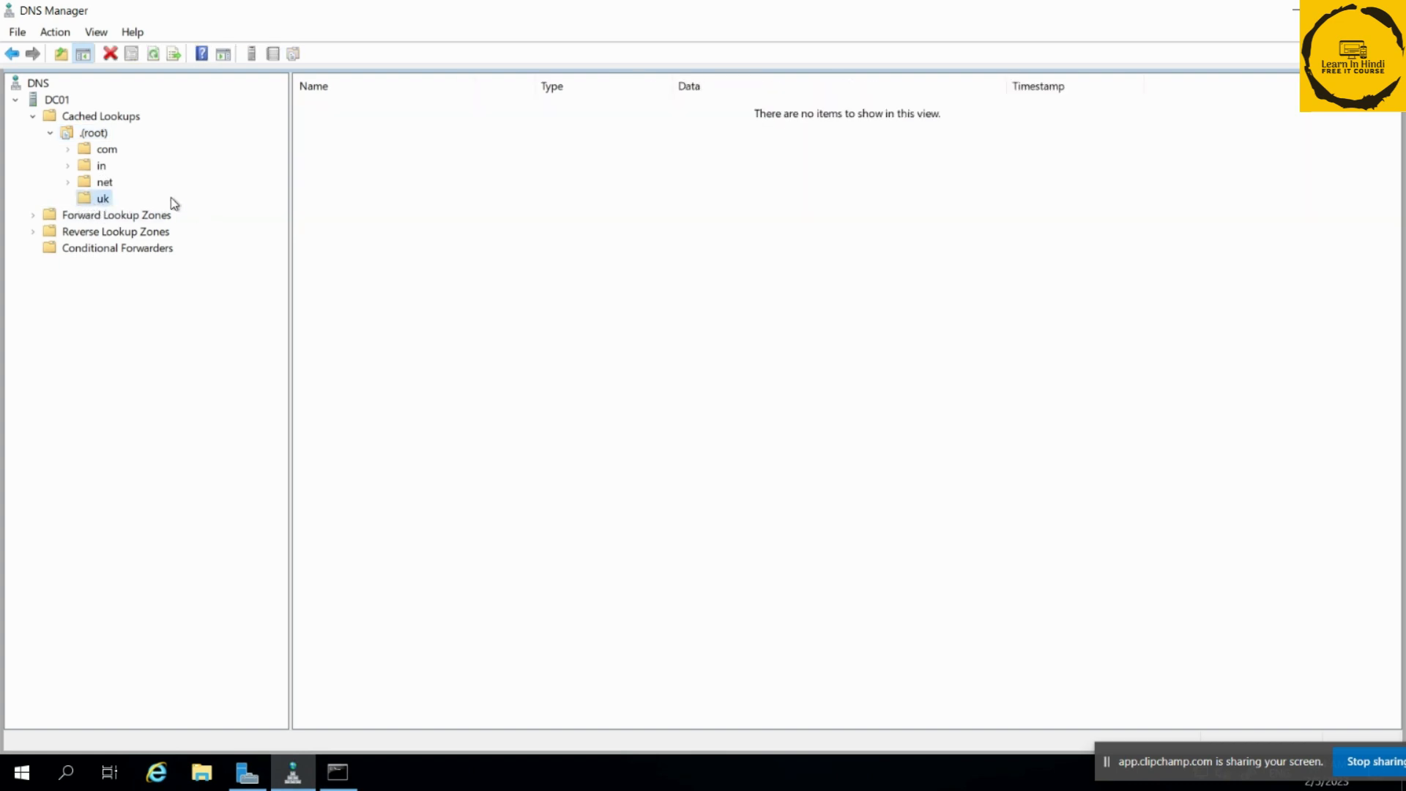
# Review the co.uk lookup output and the cached net folder, and reopen the co folder under in.
pyautogui.click(338, 772)
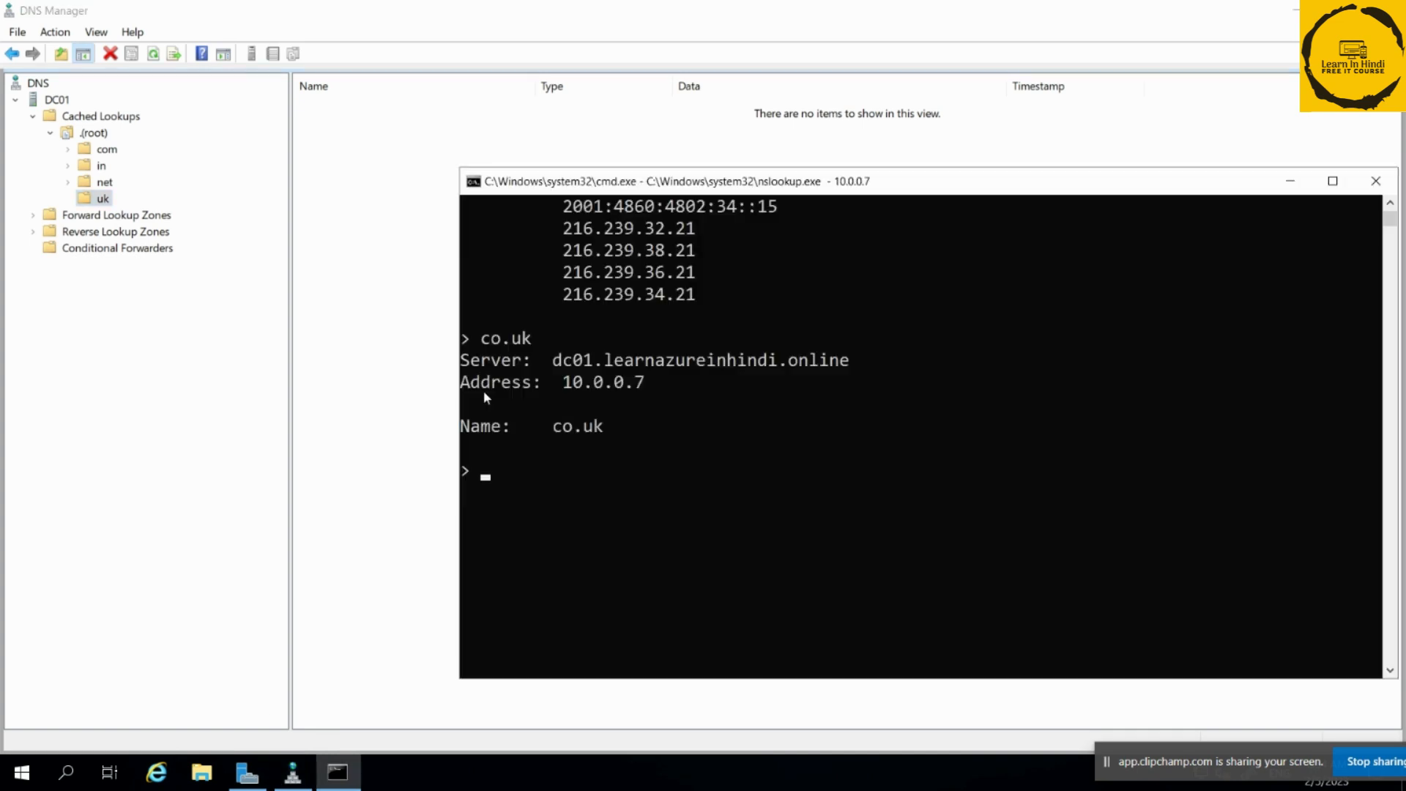
pyautogui.click(103, 181)
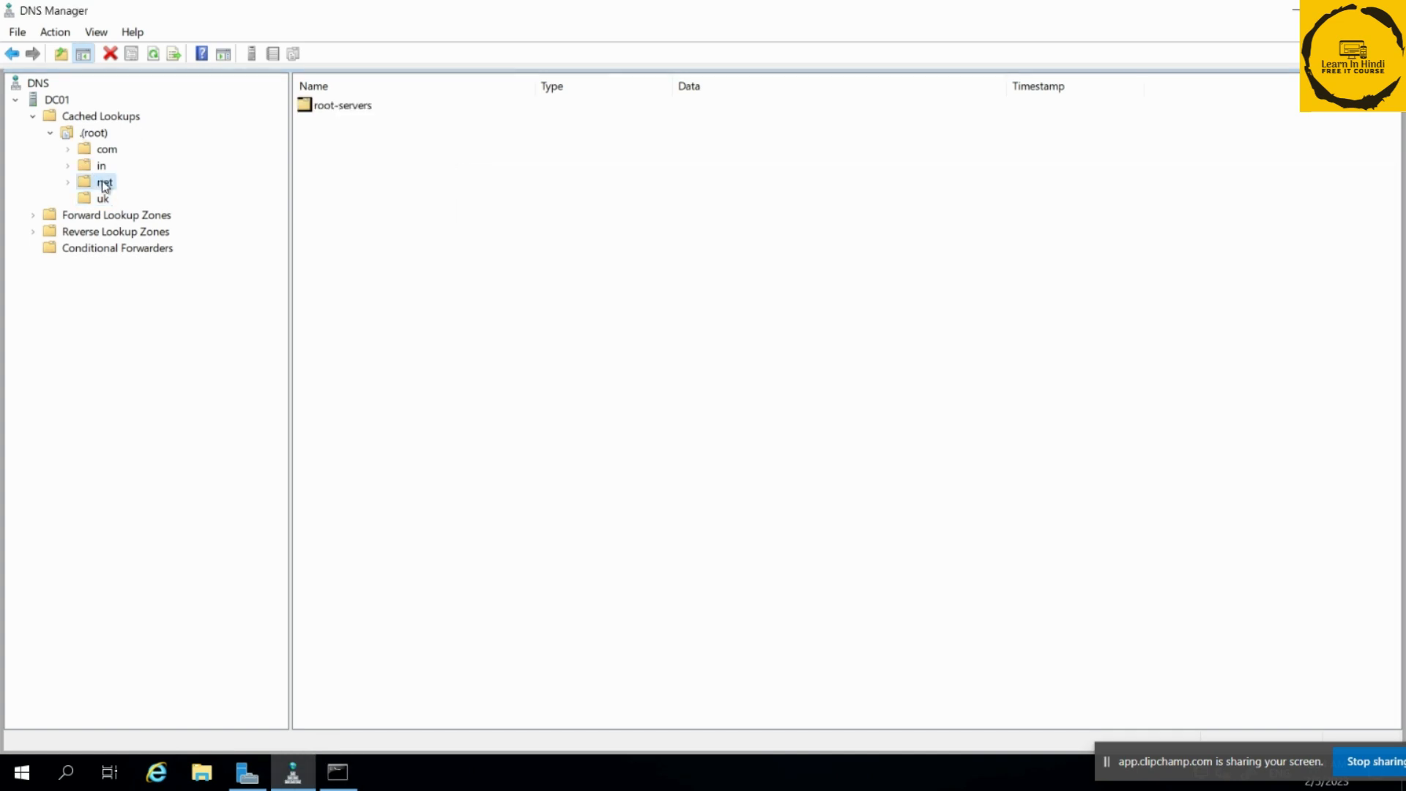
pyautogui.click(101, 166)
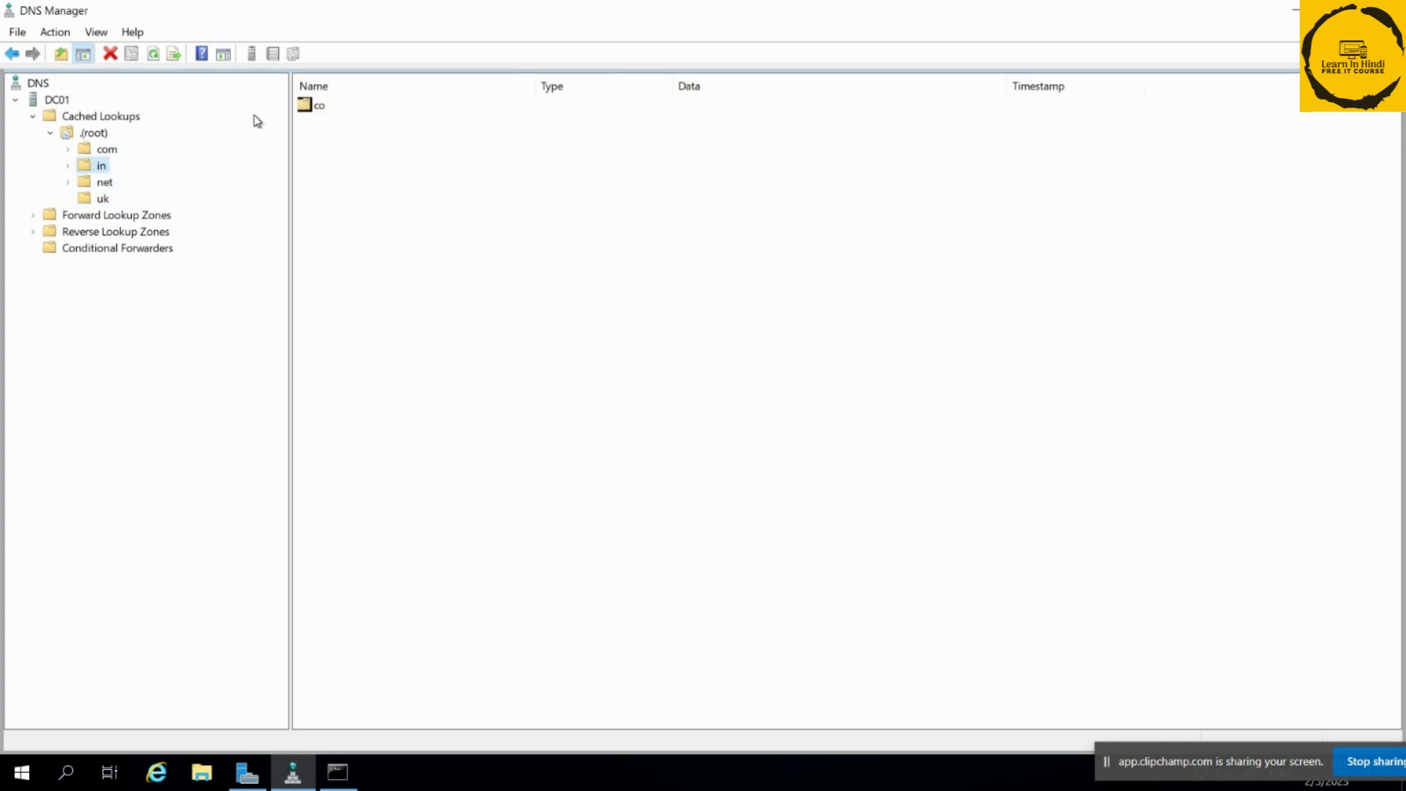
pyautogui.click(329, 107)
pyautogui.doubleClick(329, 107)
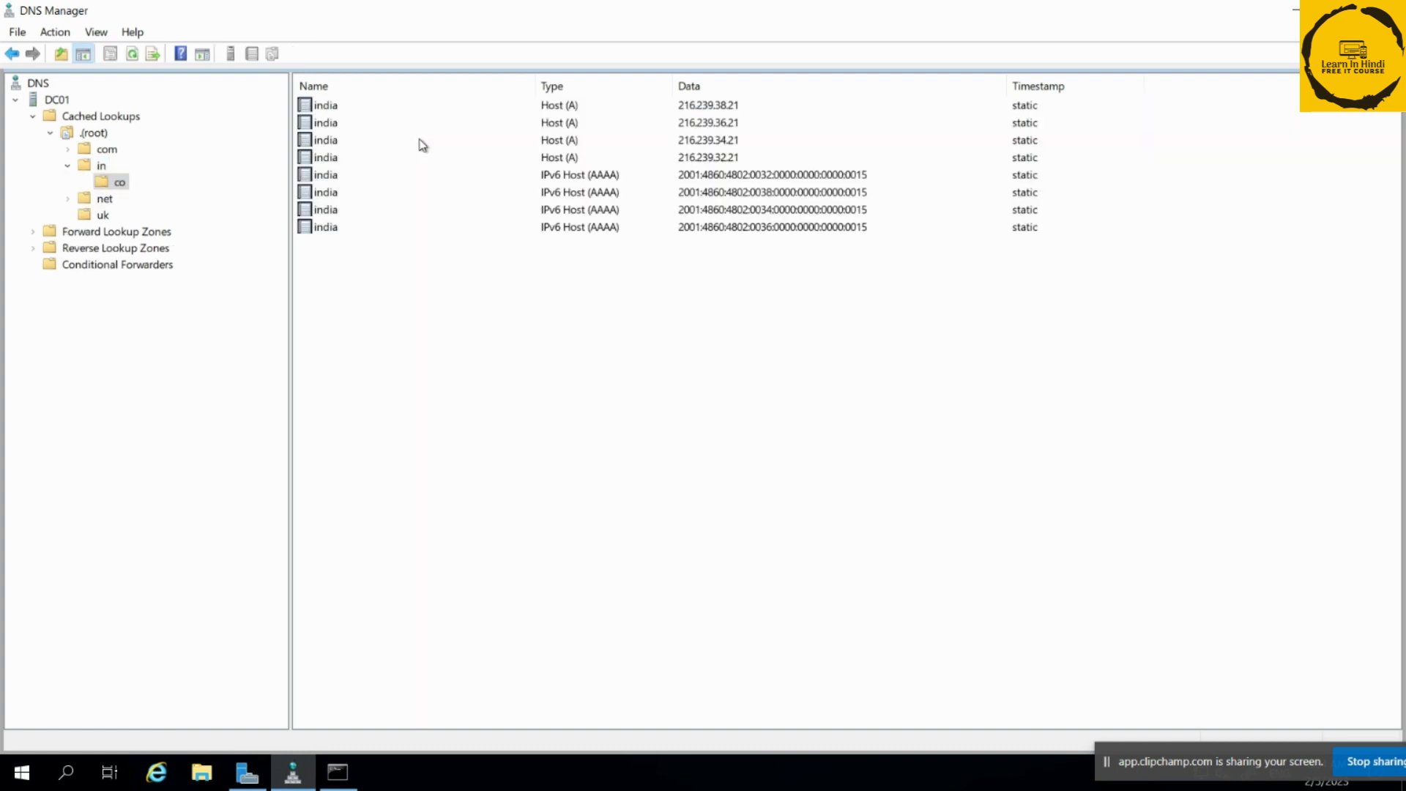
# Open the properties of the cached india Host (A) record with address 216.239.32.21 and move the dialog aside.
pyautogui.click(448, 110)
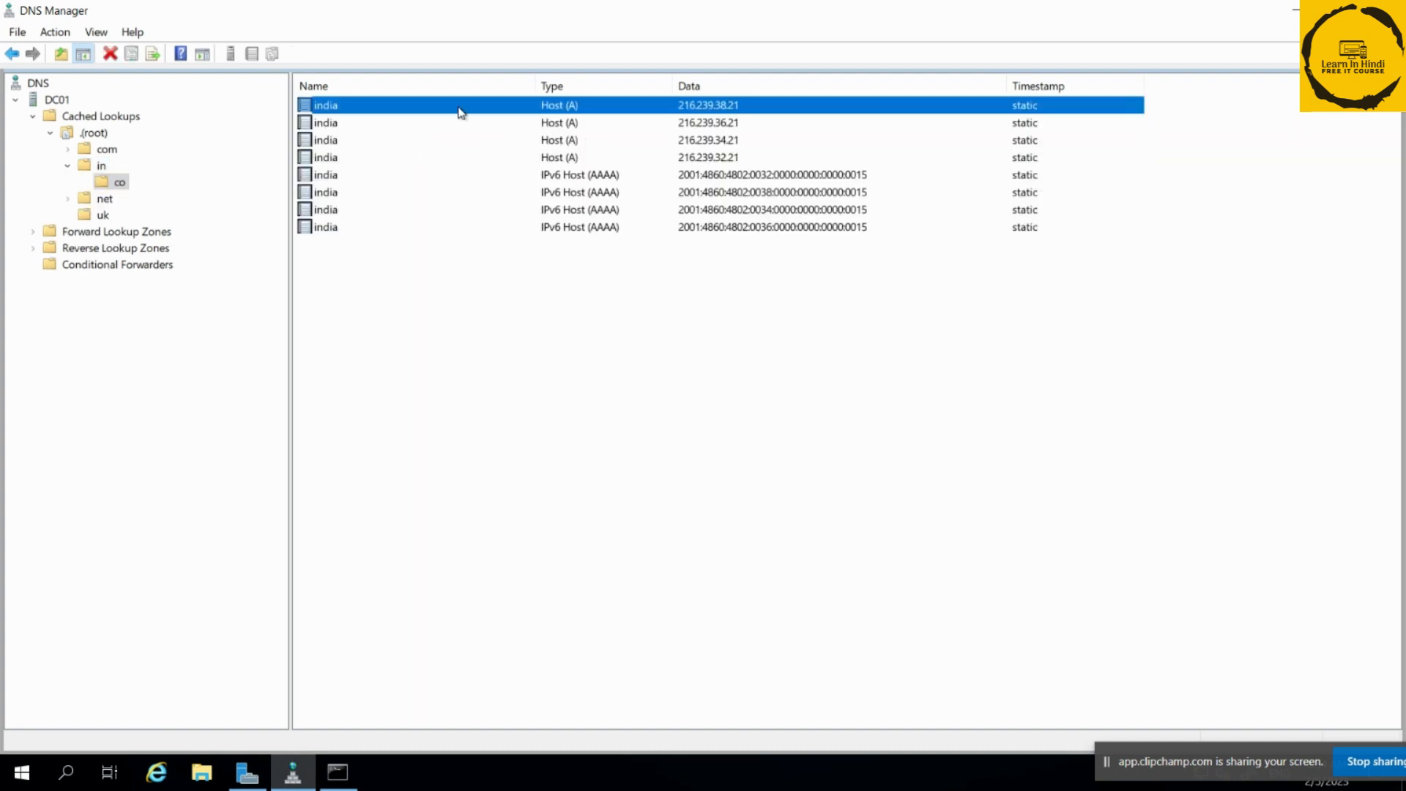
pyautogui.doubleClick(600, 156)
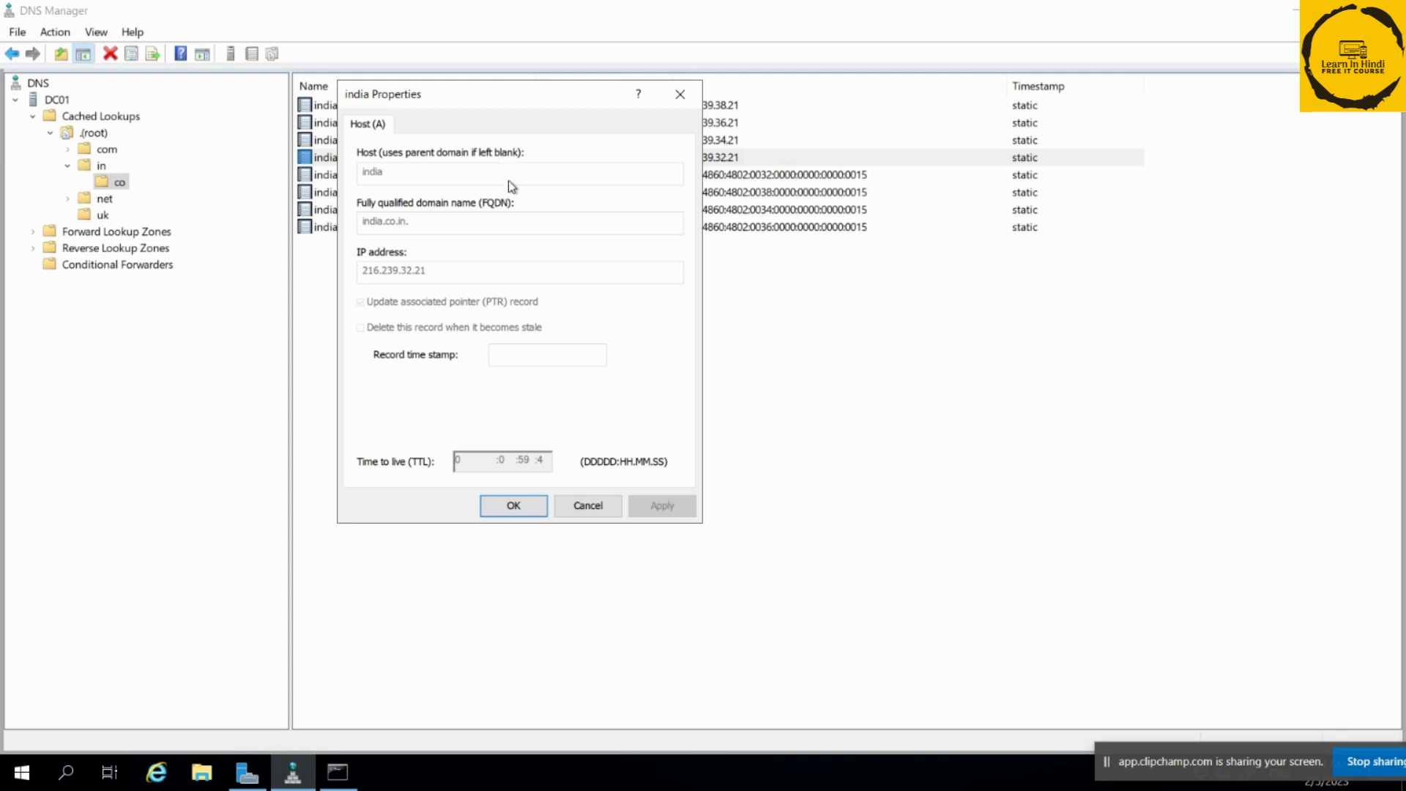
pyautogui.moveTo(450, 93); pyautogui.dragTo(666, 120)
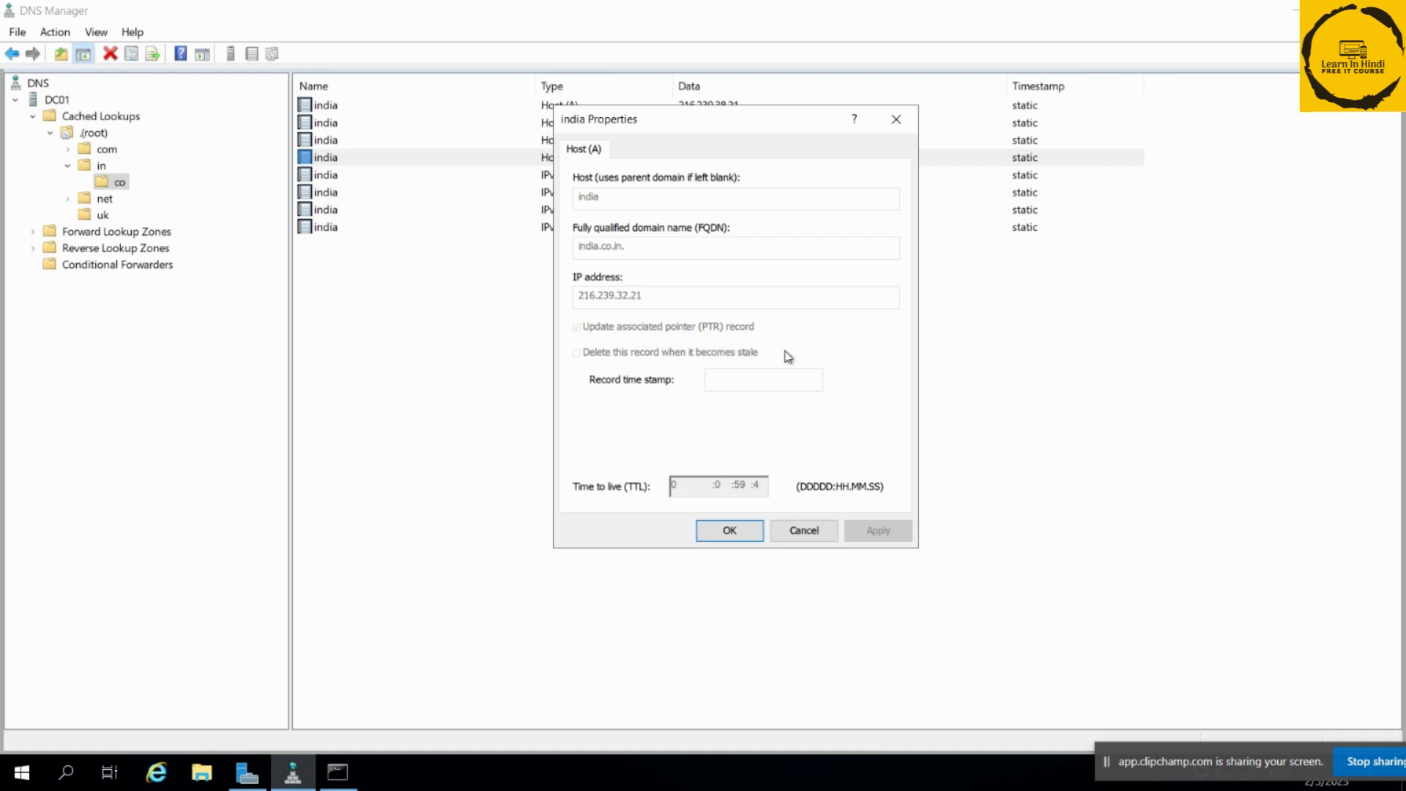
# Compare the name and IPv4 addresses in the nslookup answer for india.co.in with the open record properties.
pyautogui.click(338, 771)
pyautogui.scroll(4, 682, 379)
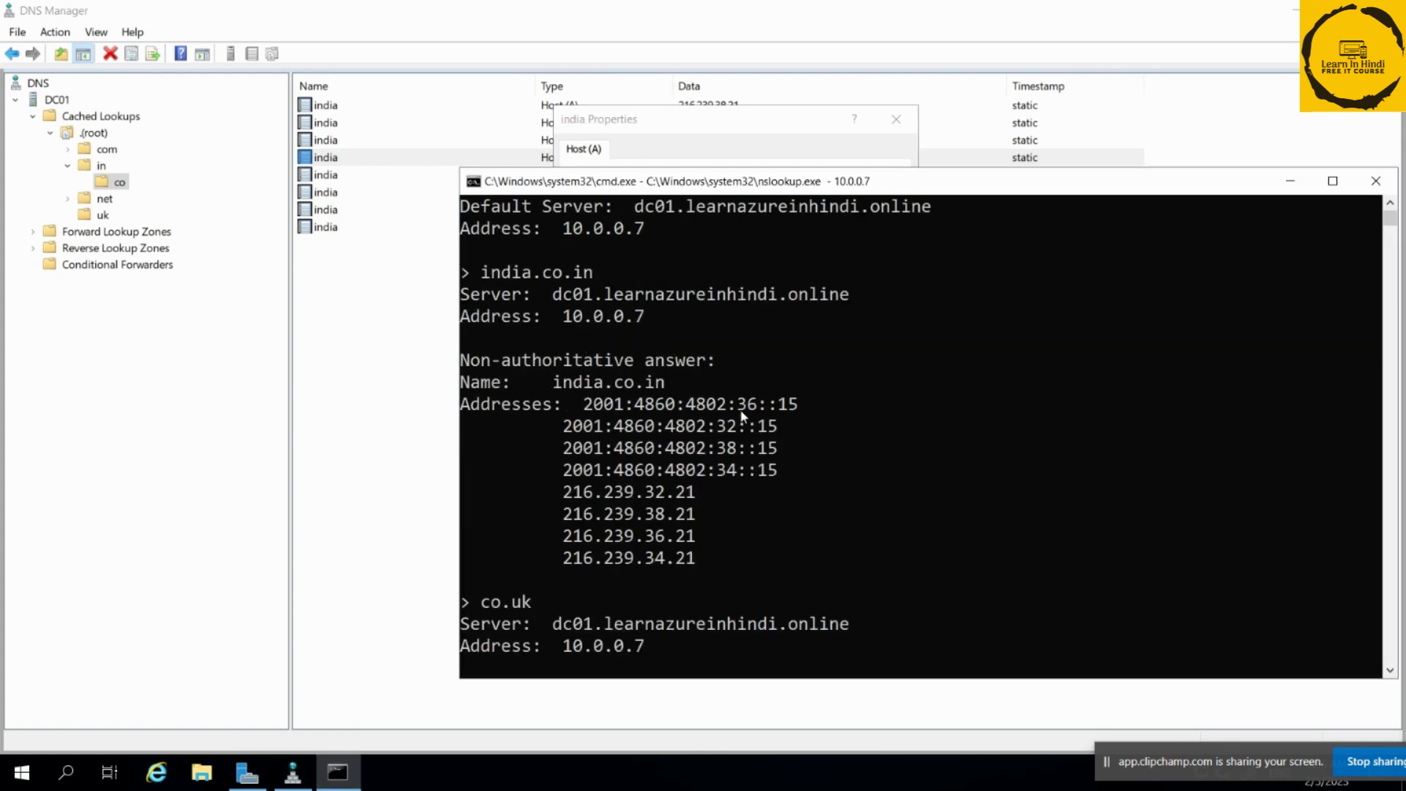
pyautogui.doubleClick(557, 382)
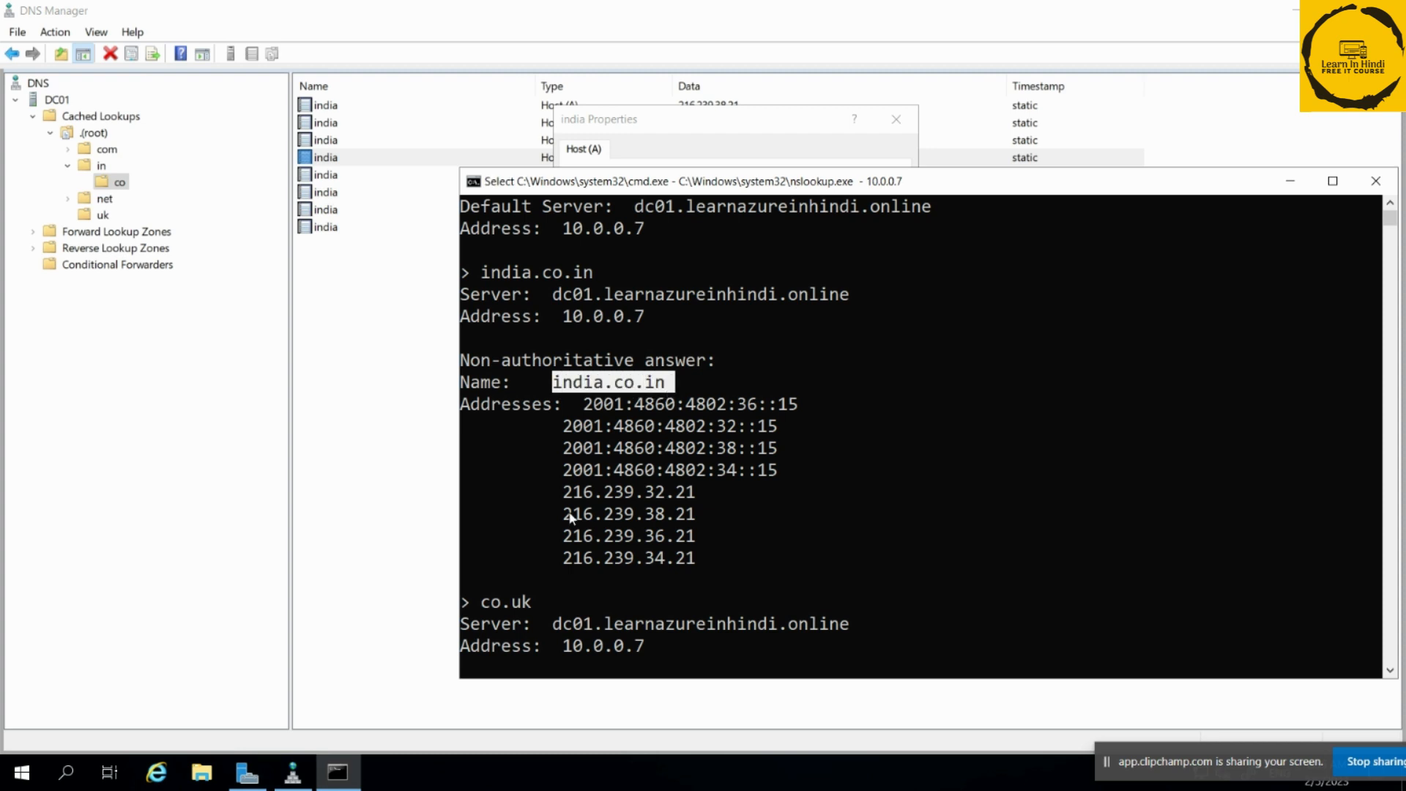
pyautogui.doubleClick(566, 492)
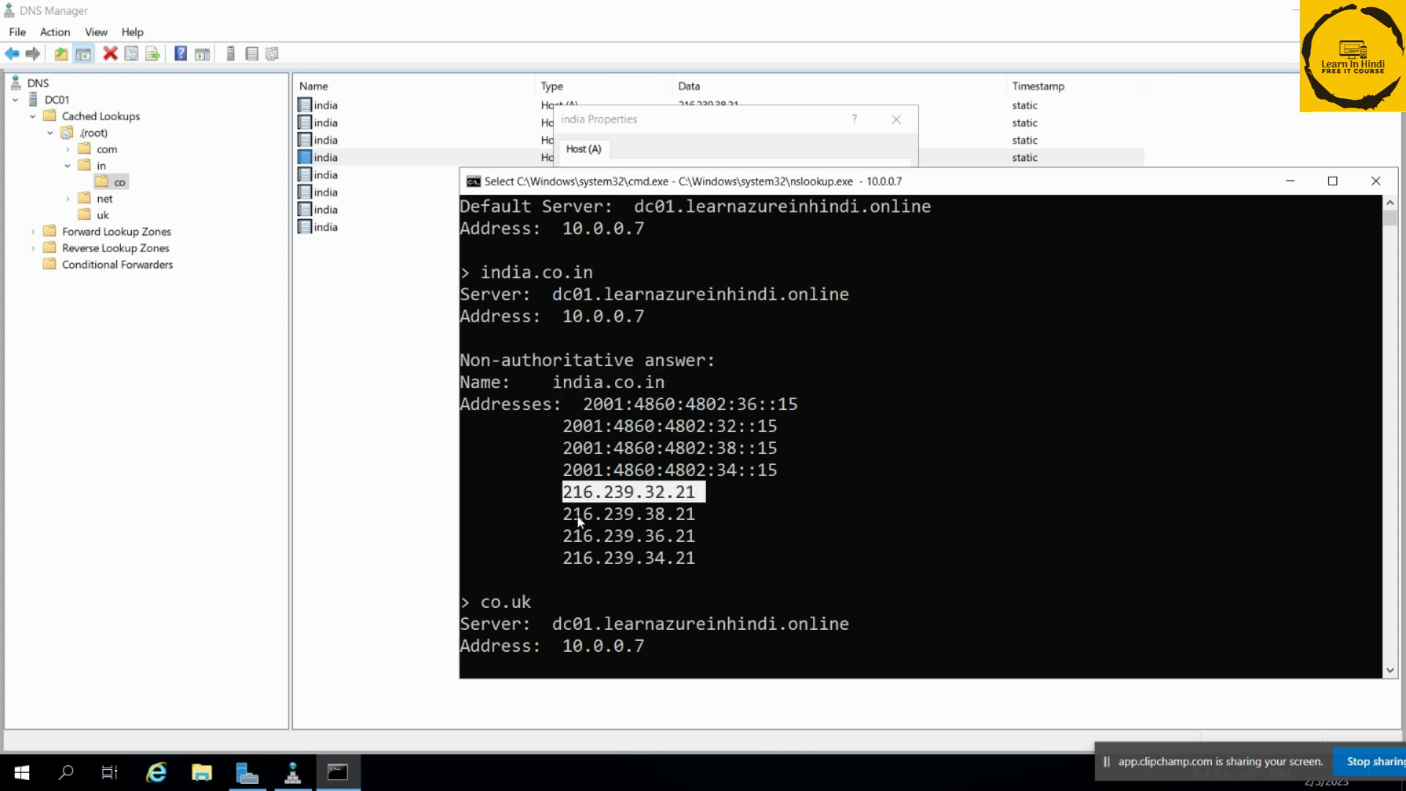
pyautogui.moveTo(568, 516); pyautogui.dragTo(707, 532)
pyautogui.click(739, 132)
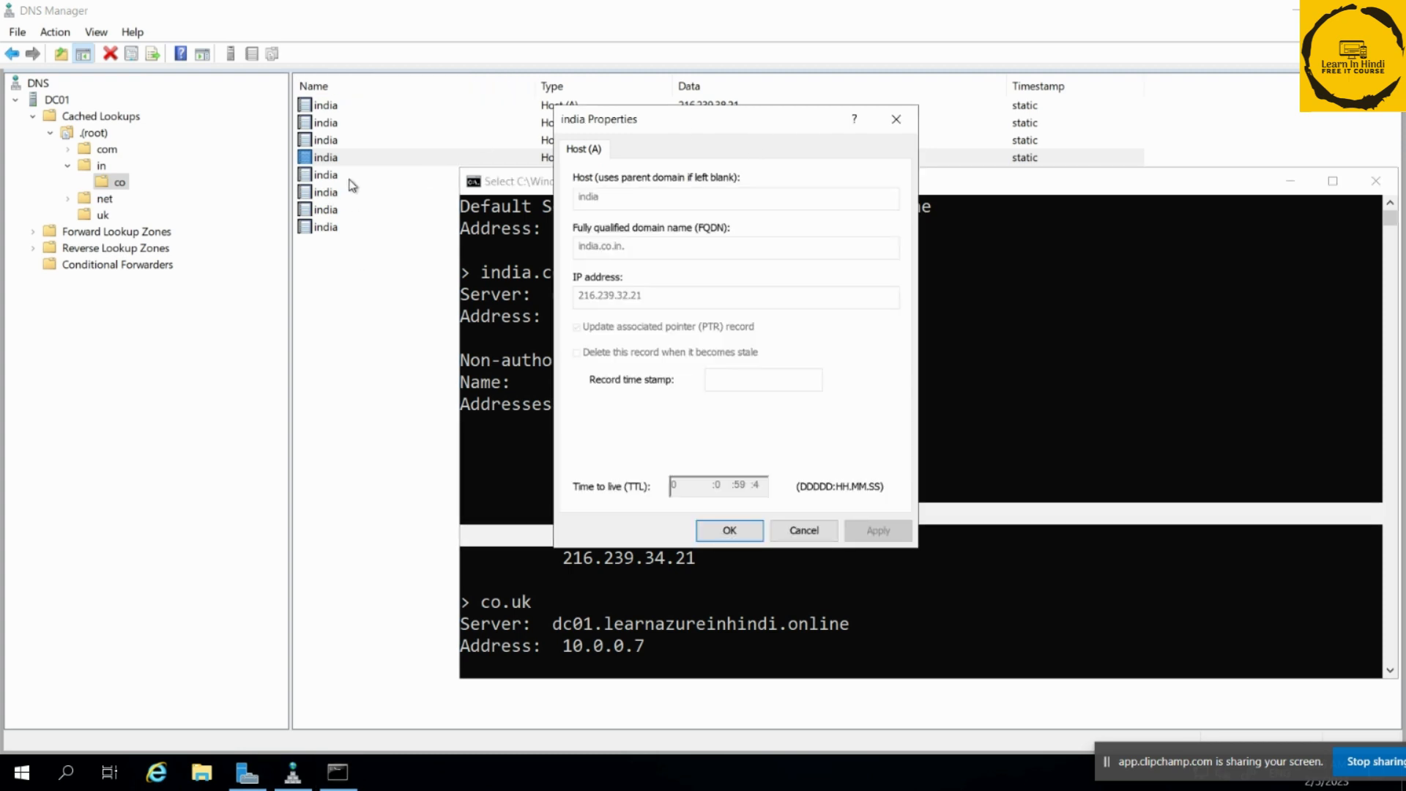
# Recall and rerun the india.co.in lookup in the nslookup session.
pyautogui.click(1051, 408)
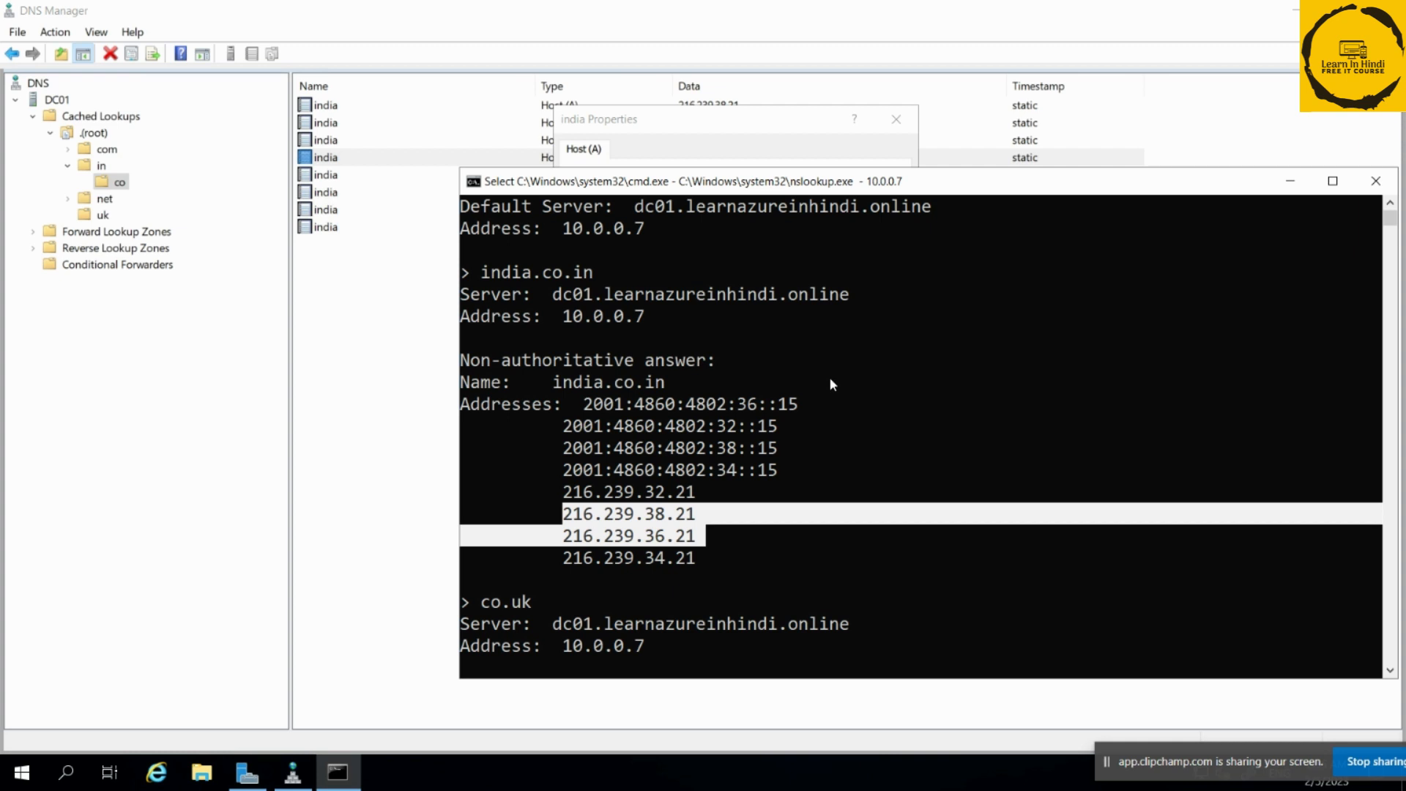
pyautogui.press('Escape')
pyautogui.press('Up')
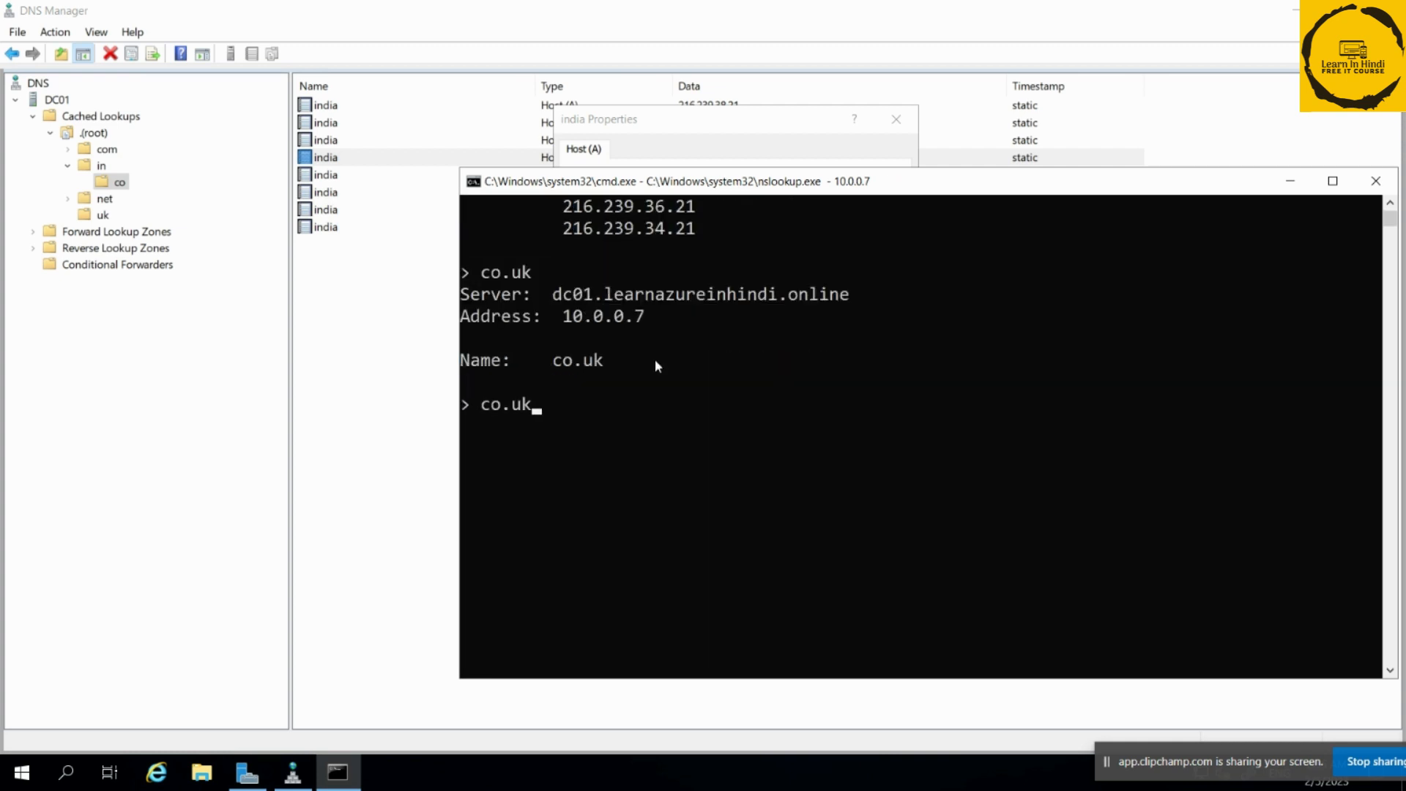
pyautogui.press('Up')
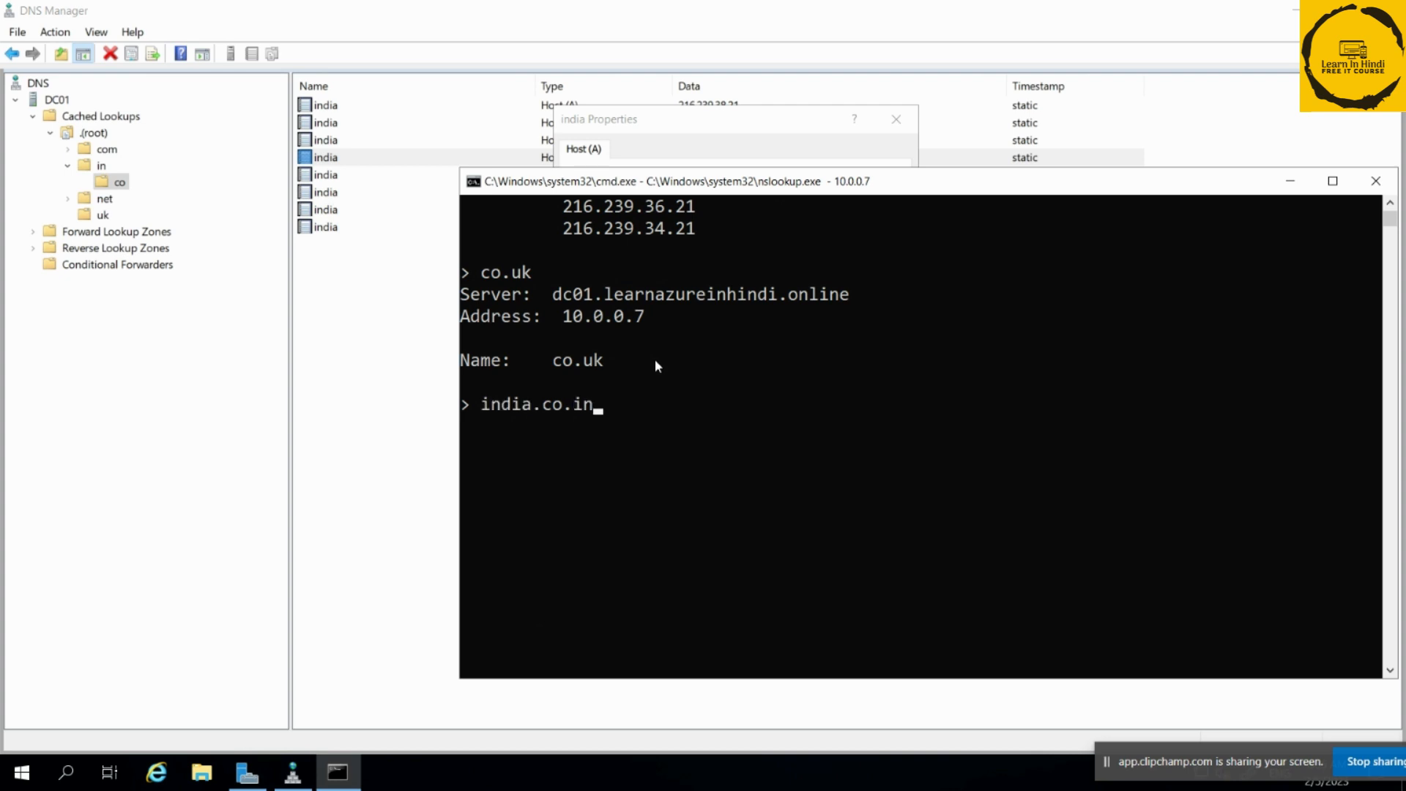
pyautogui.press('Return')
# Return to DNS Manager and open the properties of the cached india IPv6 record ending in 34::15 to check its time to live.
pyautogui.click(388, 338)
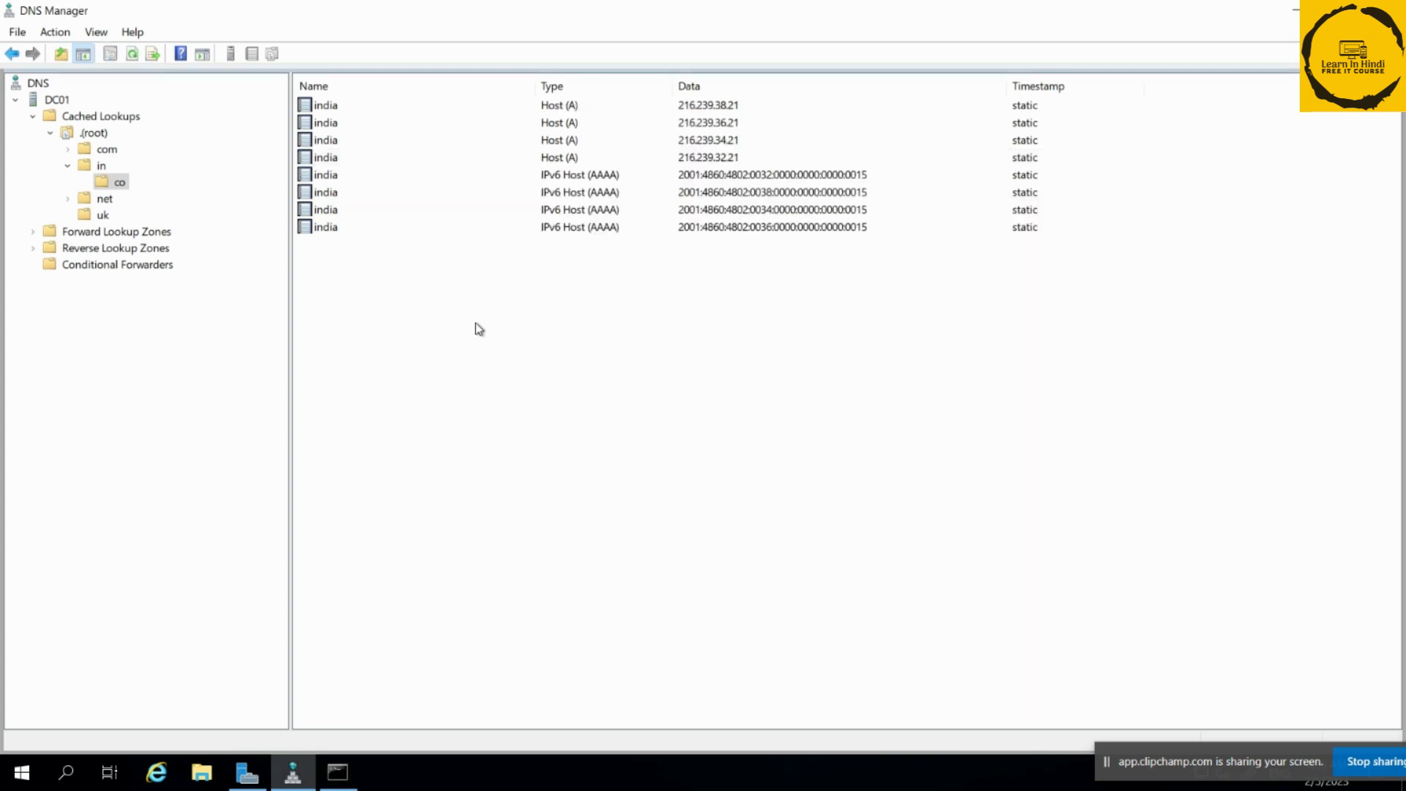
pyautogui.doubleClick(604, 212)
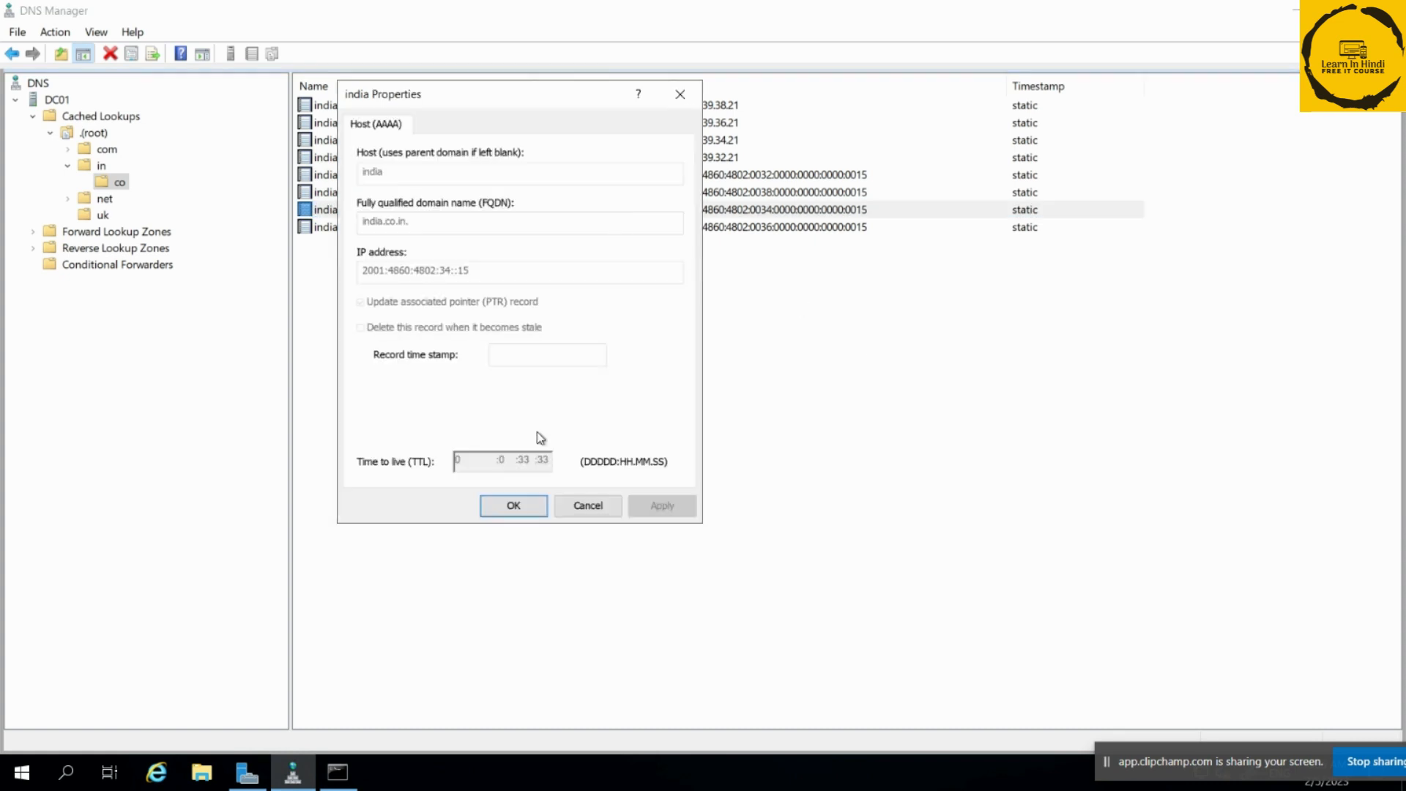
# Close the IPv6 record's properties and check the time to live of the cached india Host (A) record 216.239.34.21.
pyautogui.click(584, 513)
pyautogui.doubleClick(663, 140)
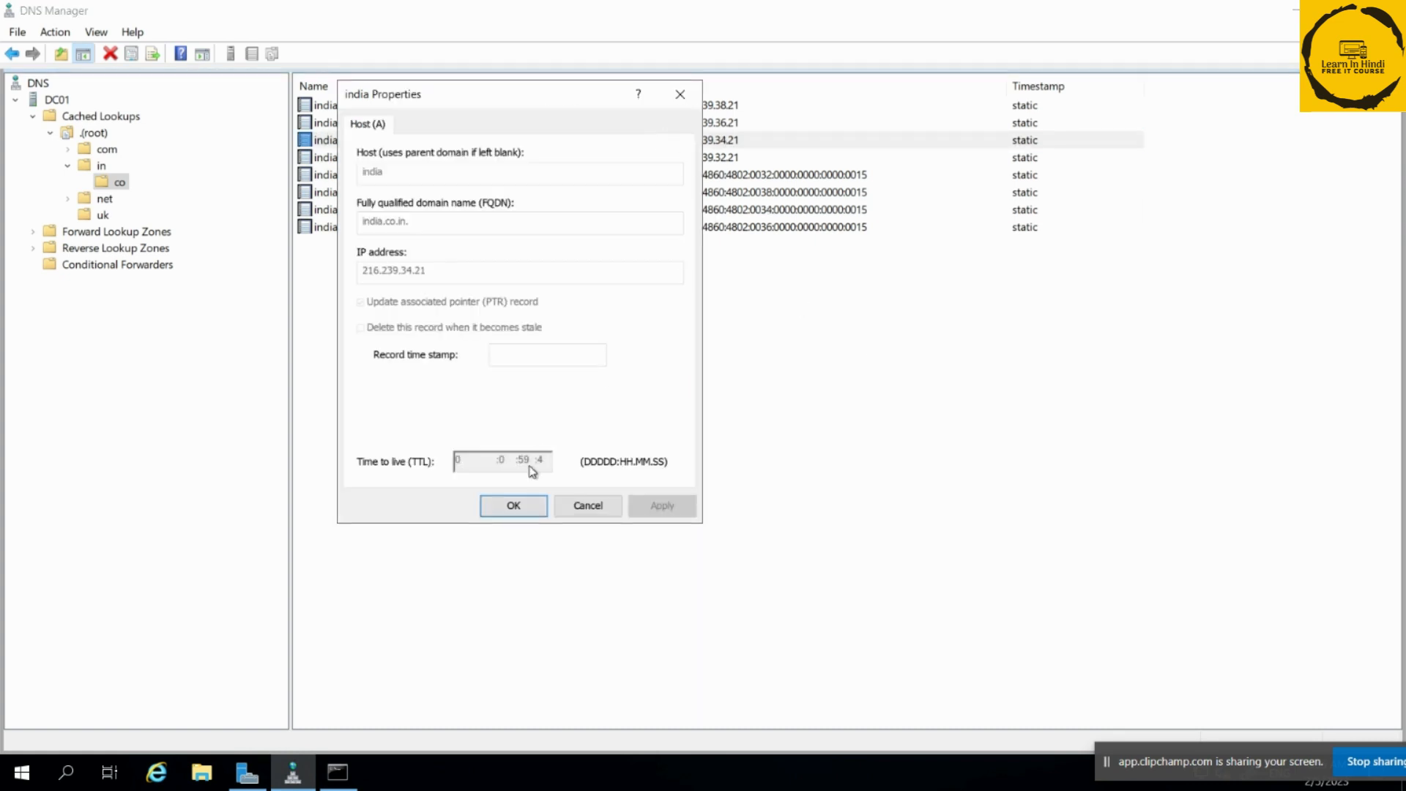
pyautogui.click(588, 509)
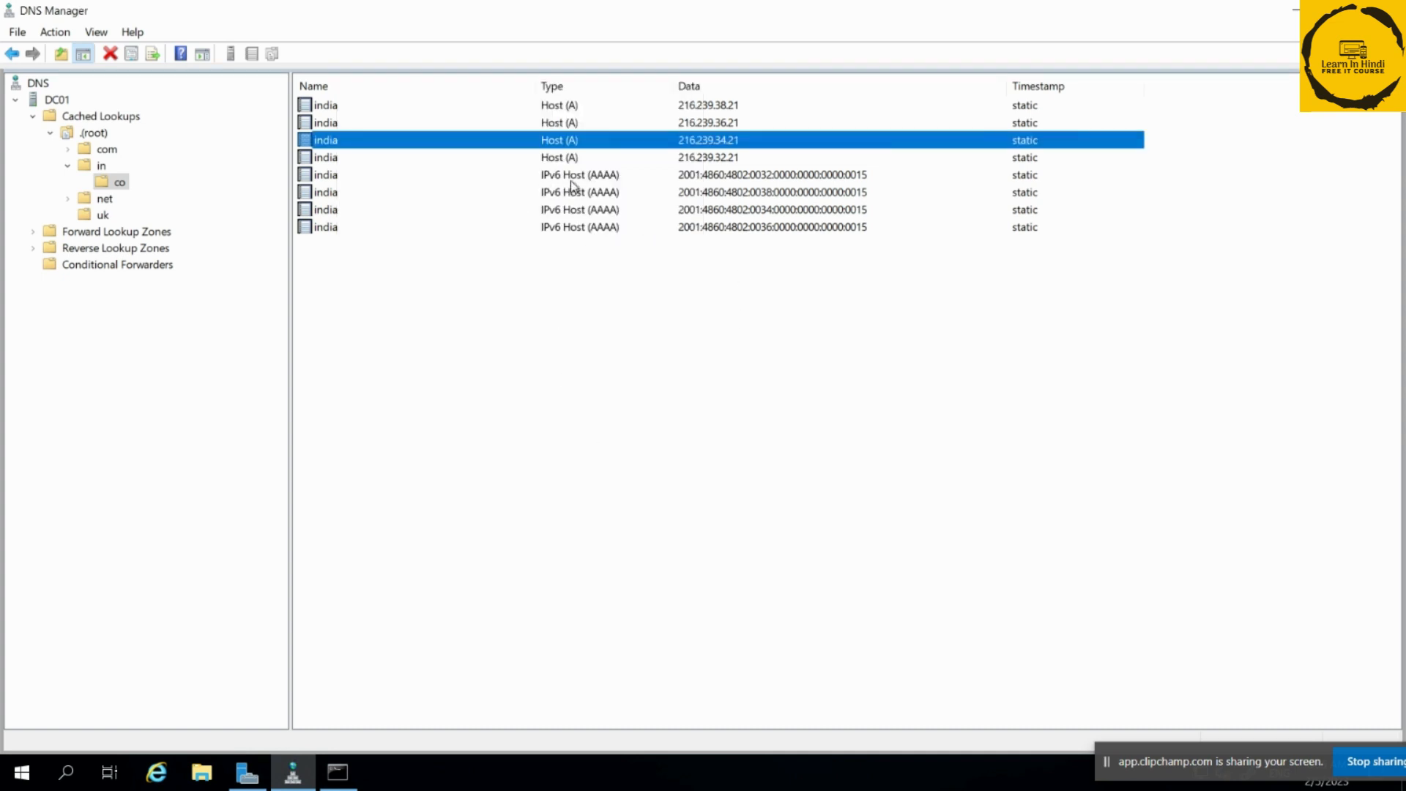
# Delete all cached india Host (A) and IPv6 Host (AAAA) records from the co folder.
pyautogui.click(572, 182)
pyautogui.click(592, 126)
pyautogui.moveTo(596, 305); pyautogui.dragTo(412, 101)
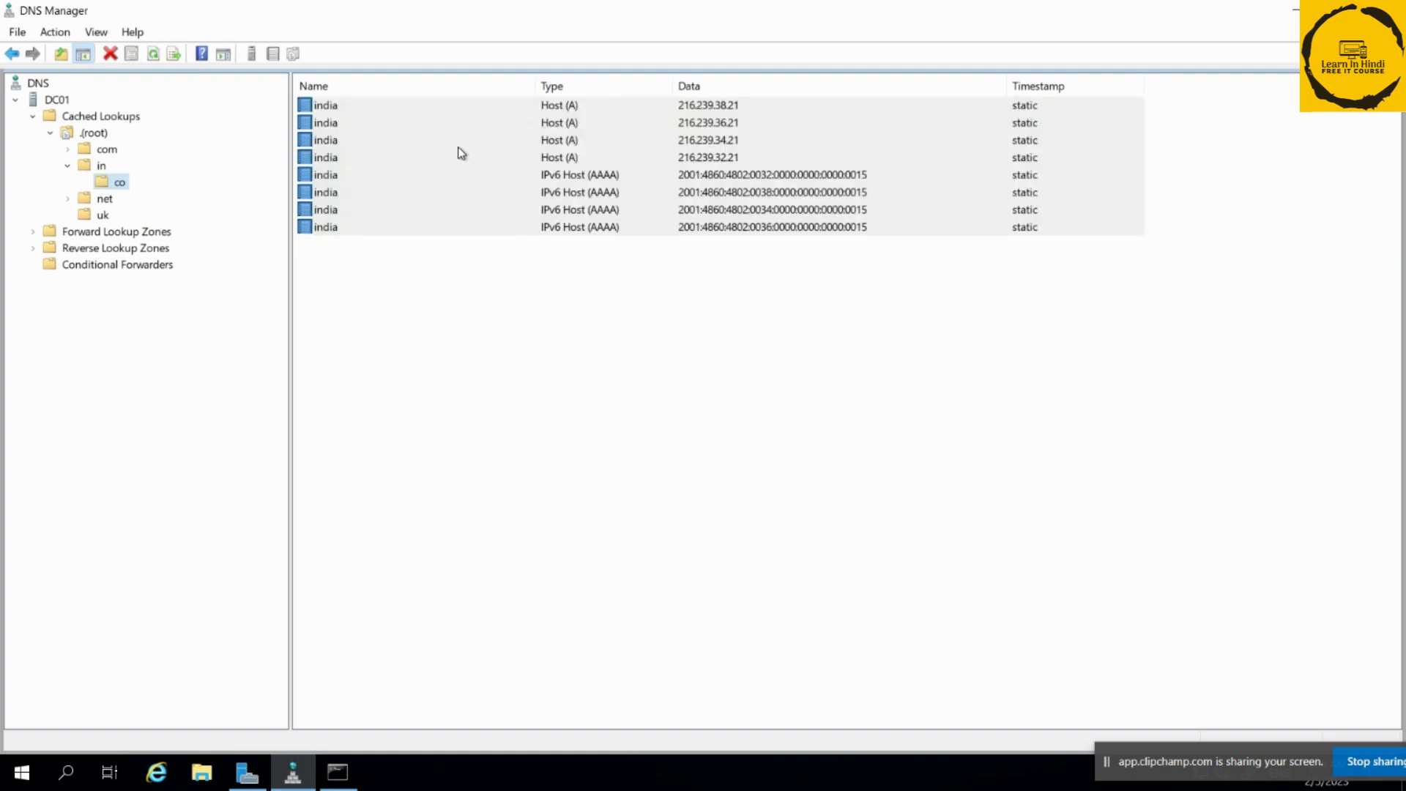
pyautogui.rightClick(458, 148)
pyautogui.click(517, 167)
pyautogui.press('Return')
pyautogui.click(768, 515)
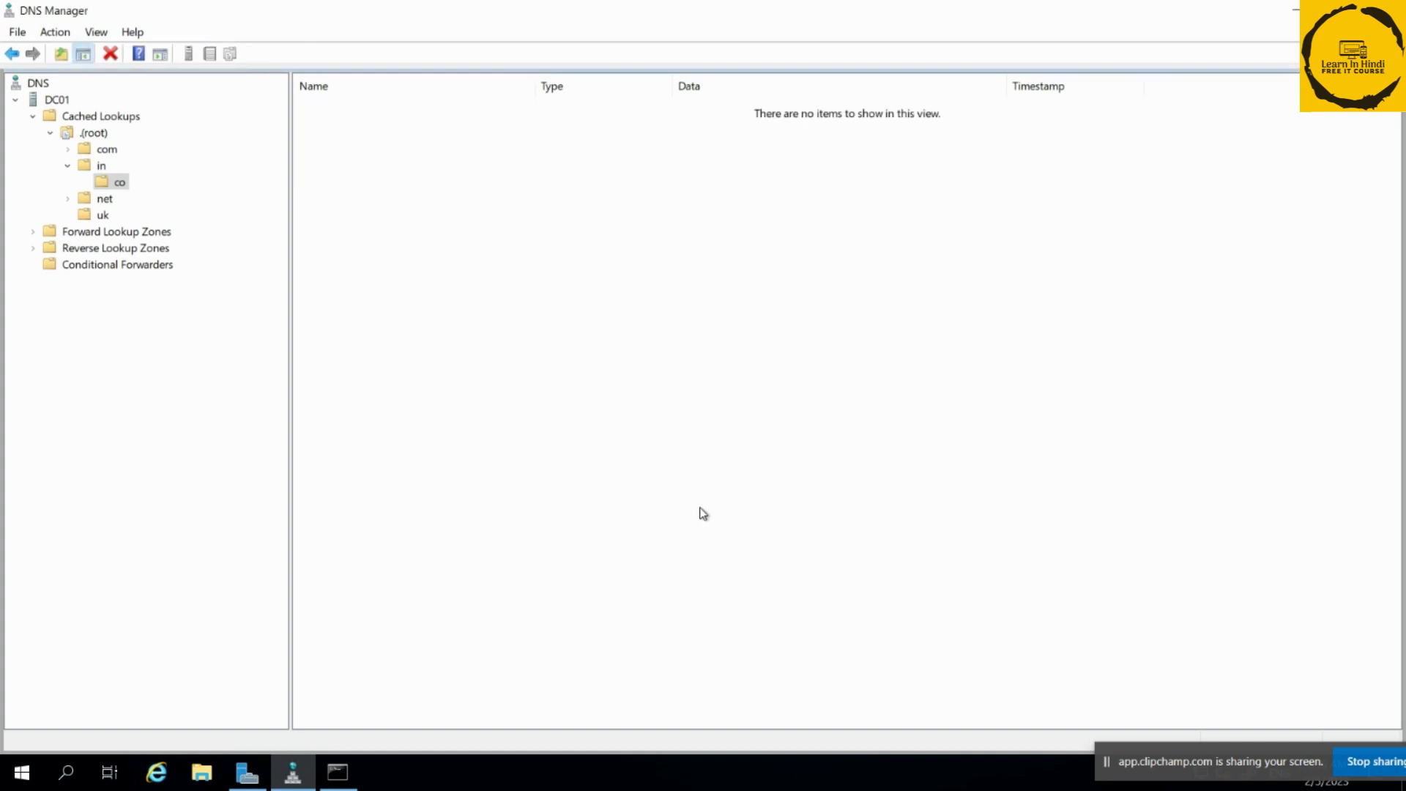
# Switch to the nslookup session in Command Prompt and rerun the india.co.in lookup.
pyautogui.click(337, 778)
pyautogui.scroll(-2, 773, 443)
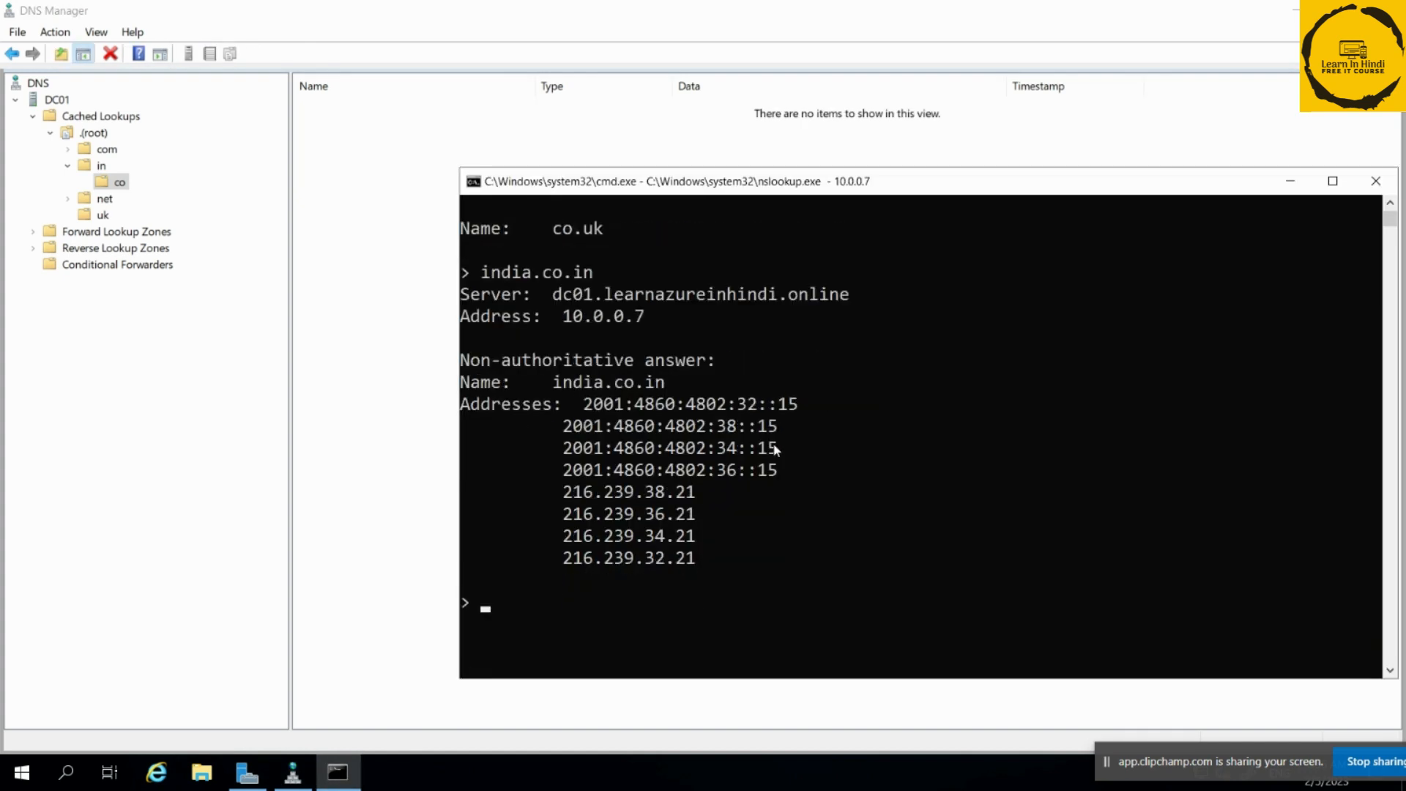
pyautogui.press('Up')
pyautogui.press('Return')
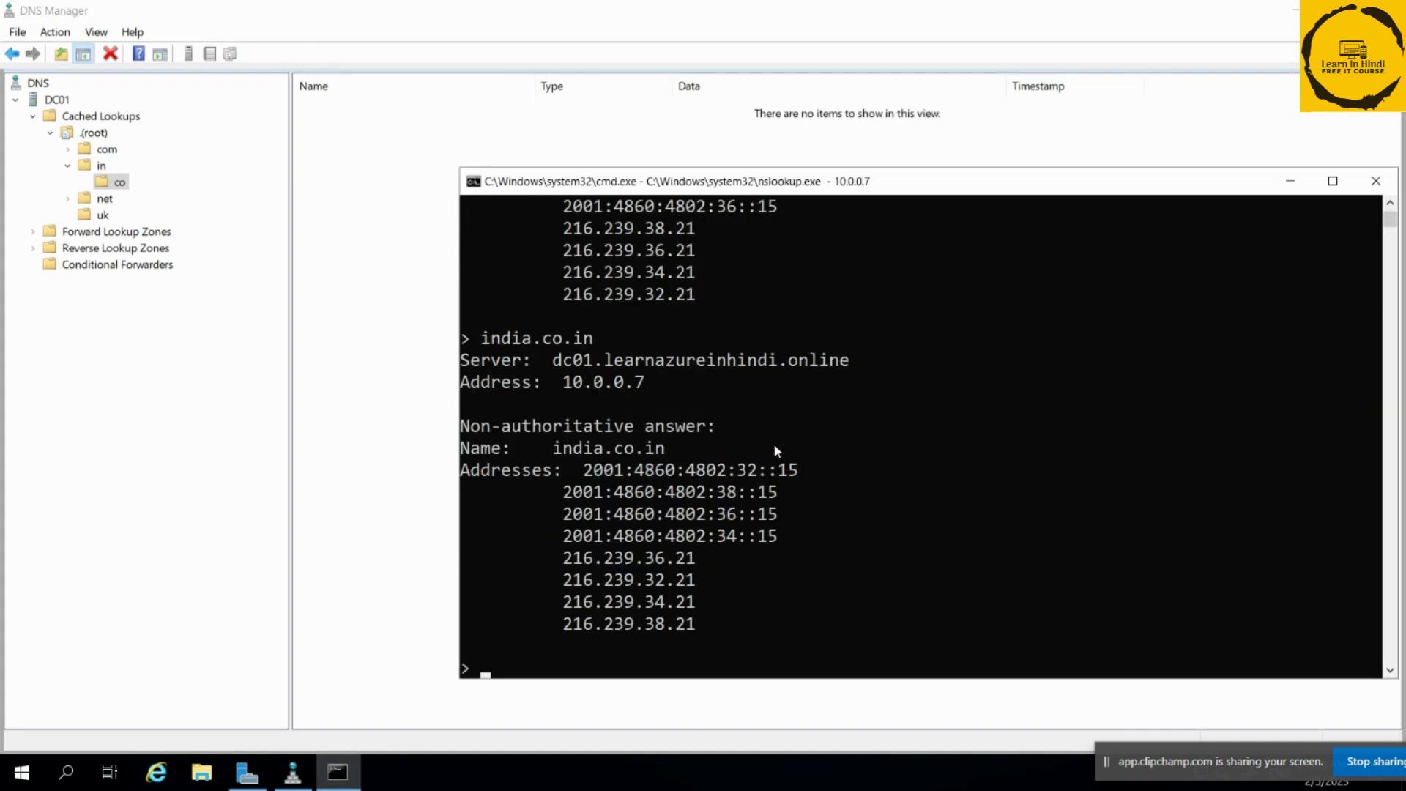
# Refresh the cached co folder in DNS Manager and check the time to live of the india Host (A) record 216.239.34.21.
pyautogui.rightClick(381, 138)
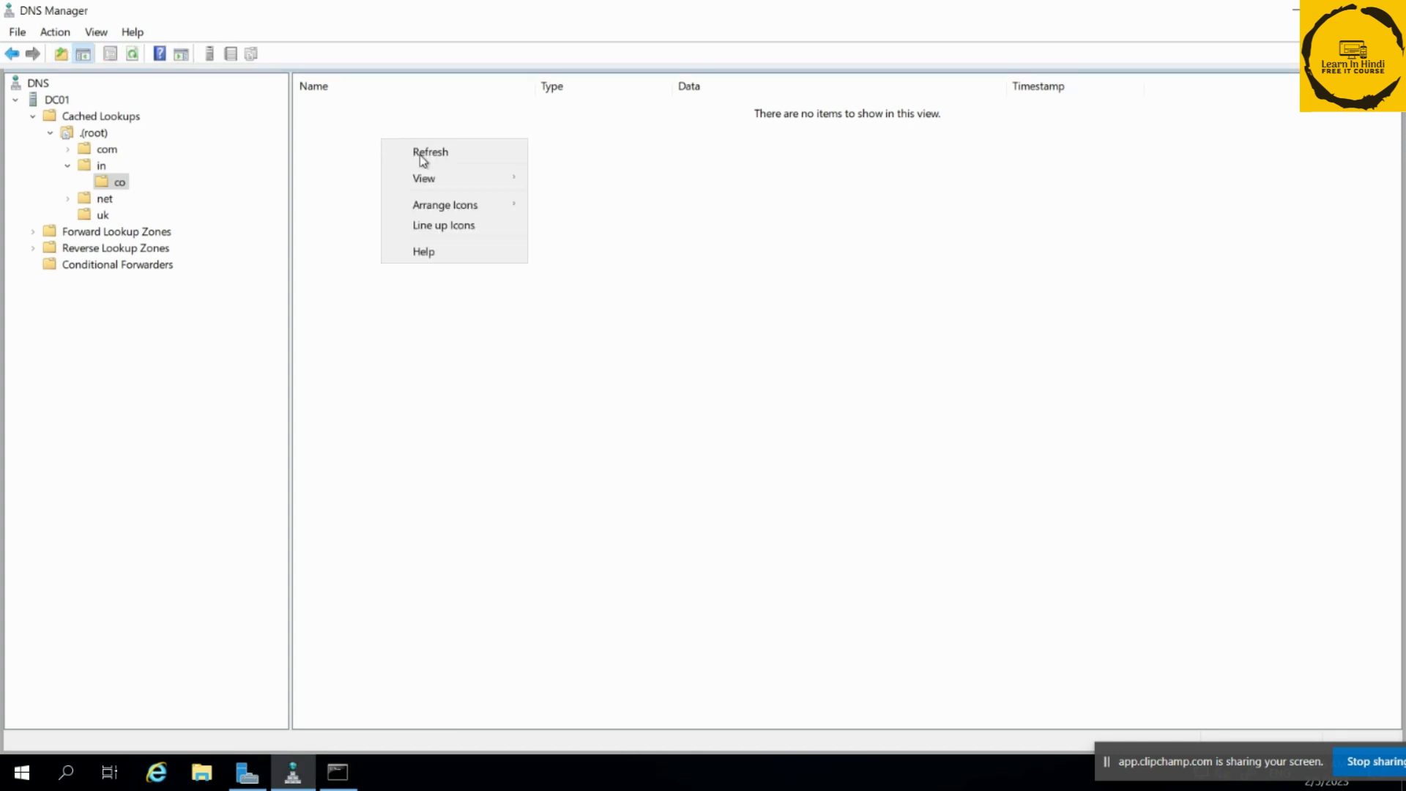
pyautogui.click(450, 151)
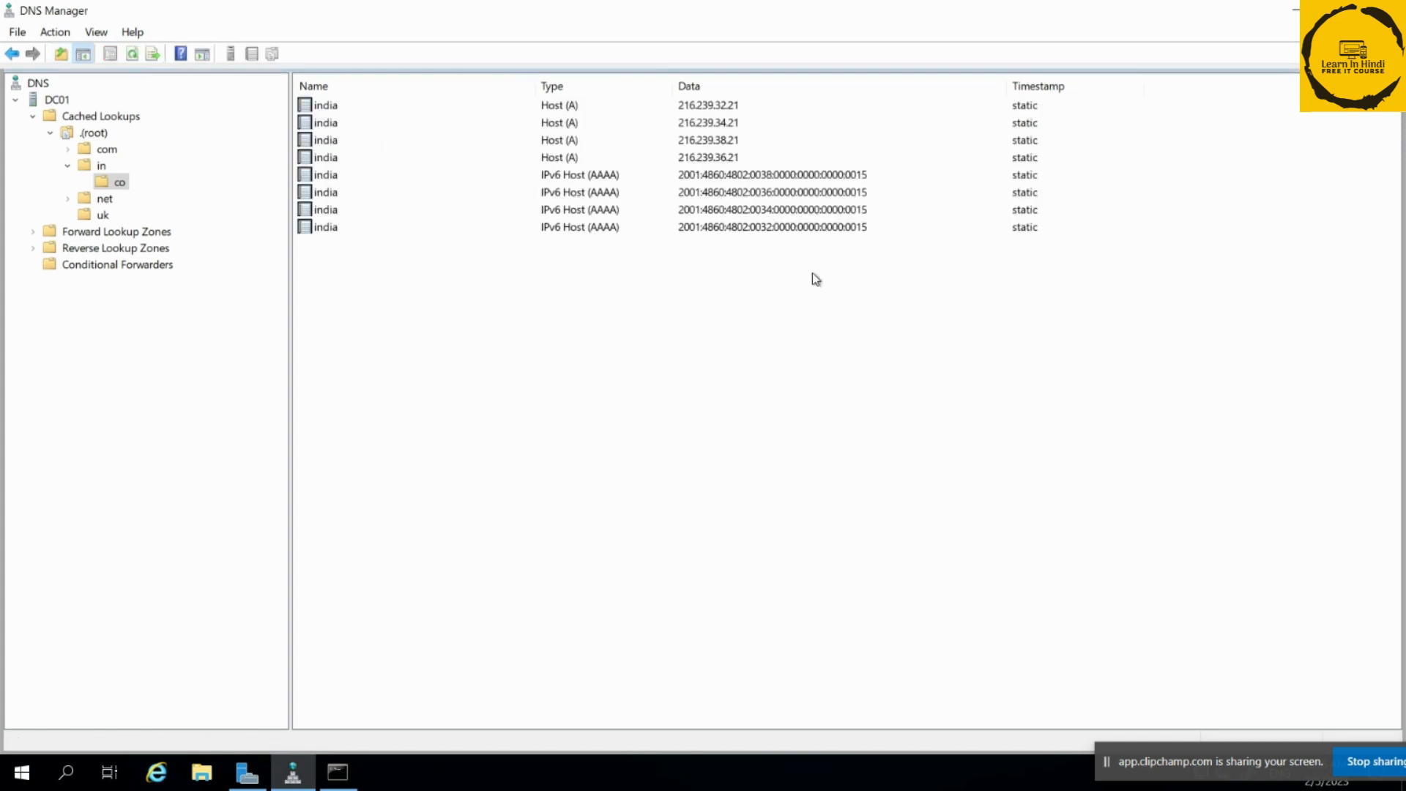
pyautogui.doubleClick(712, 124)
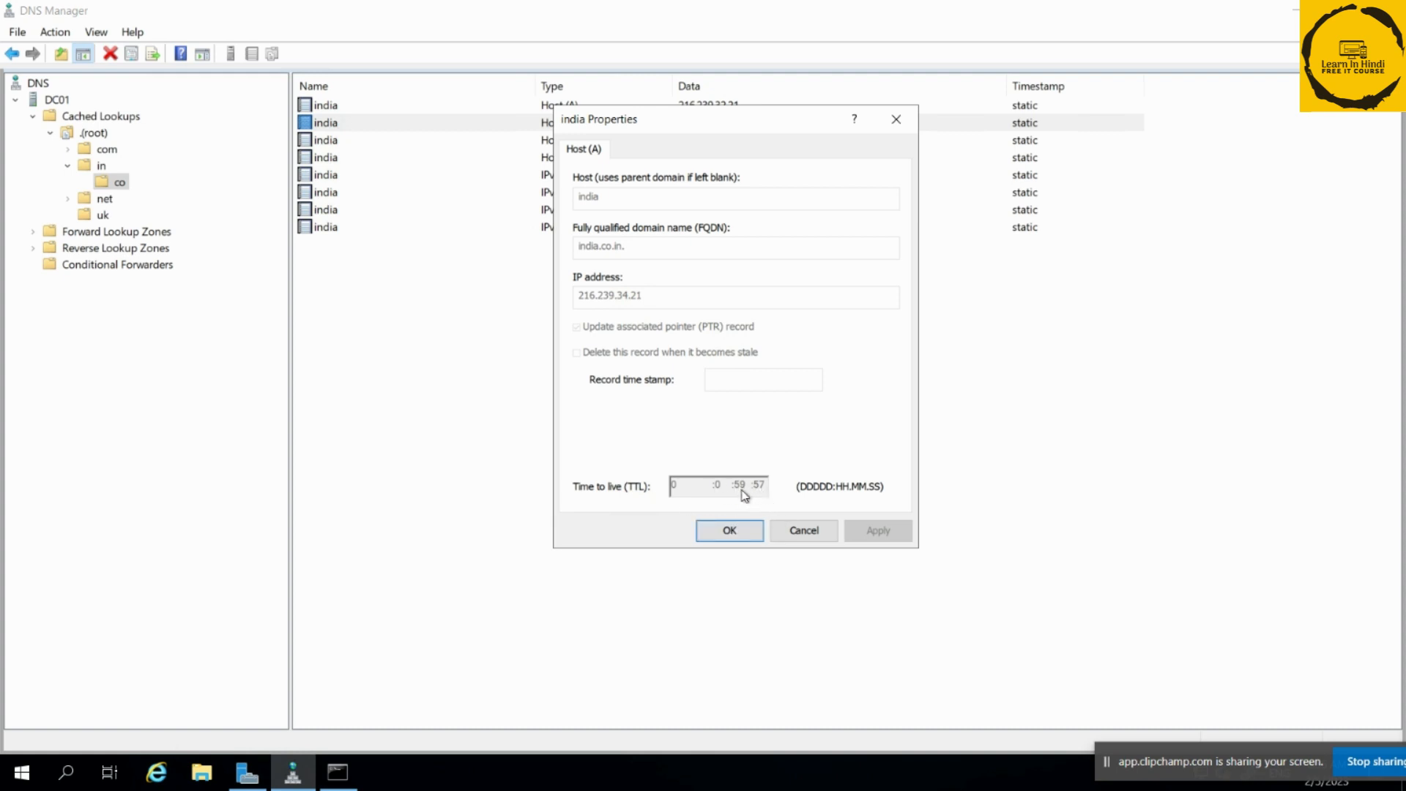
pyautogui.click(805, 532)
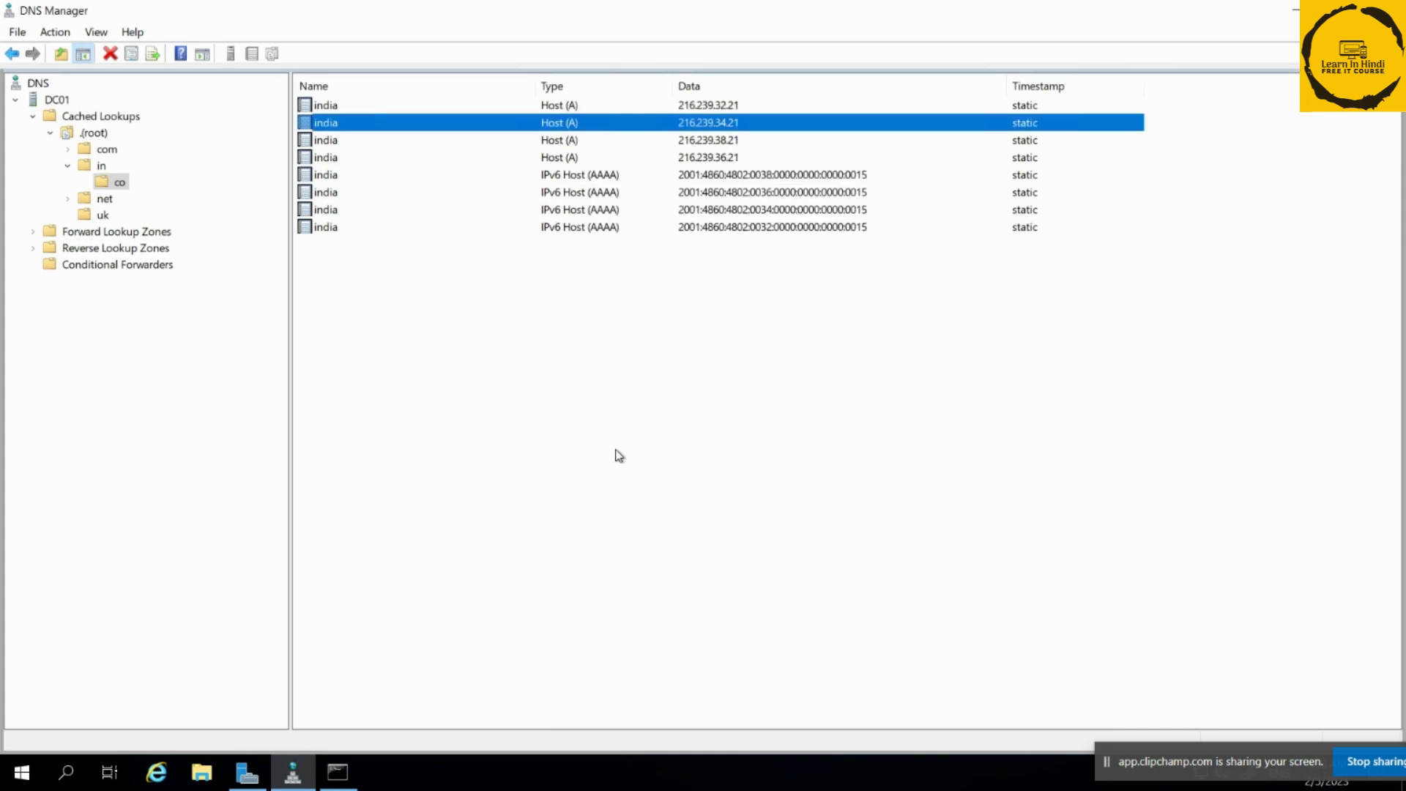
pyautogui.doubleClick(621, 130)
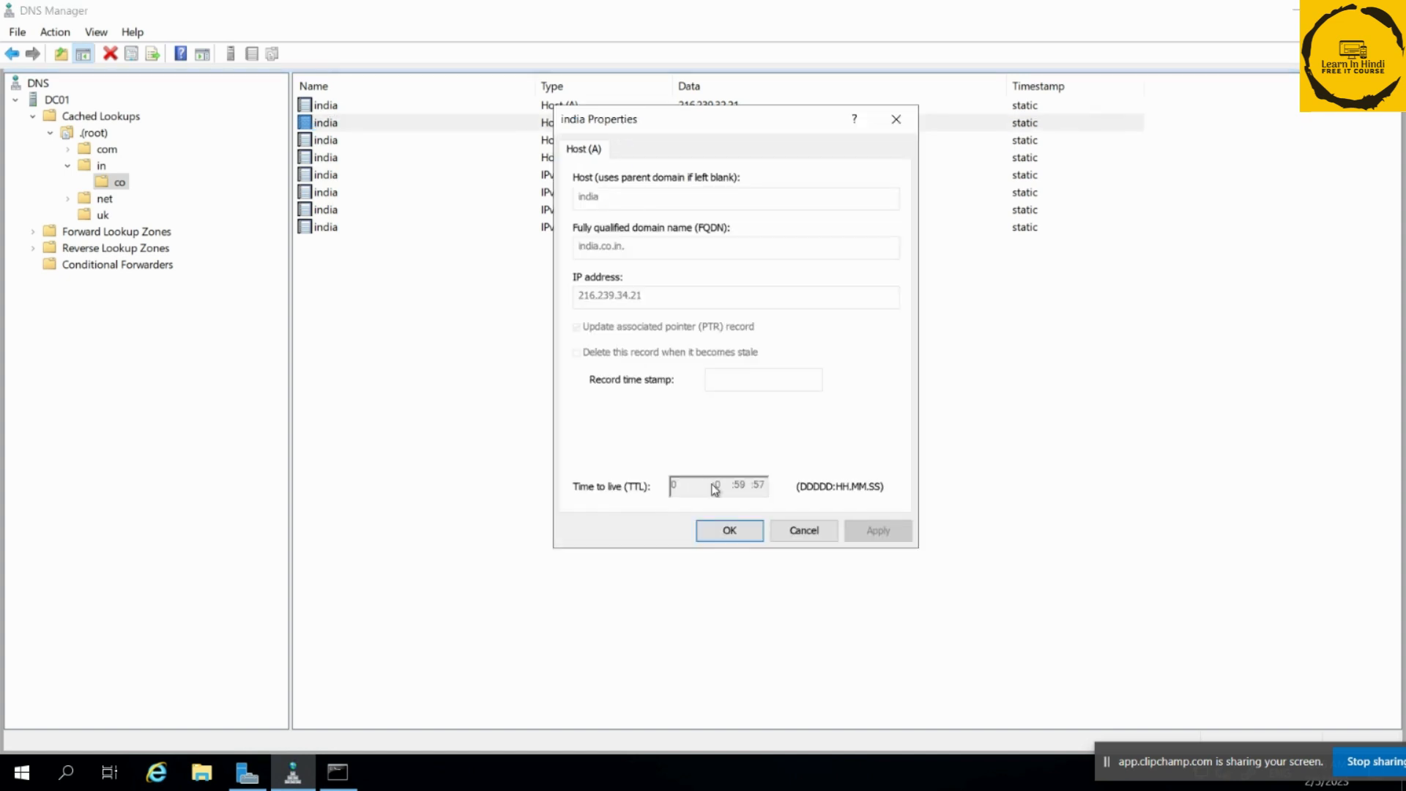
pyautogui.click(728, 530)
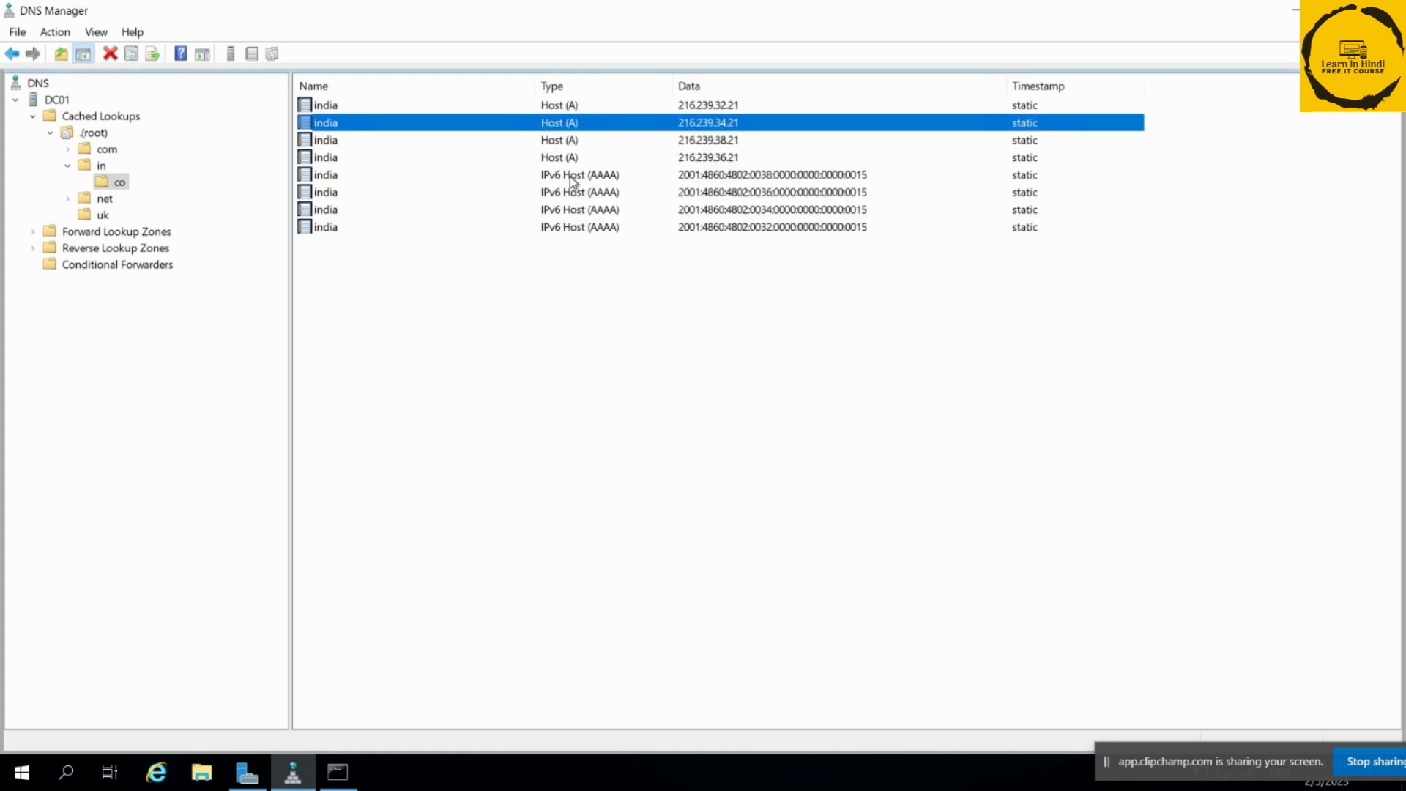
# Refresh the cached records again and recheck the time to live of the india Host (A) record 216.239.34.21.
pyautogui.click(587, 158)
pyautogui.rightClick(534, 381)
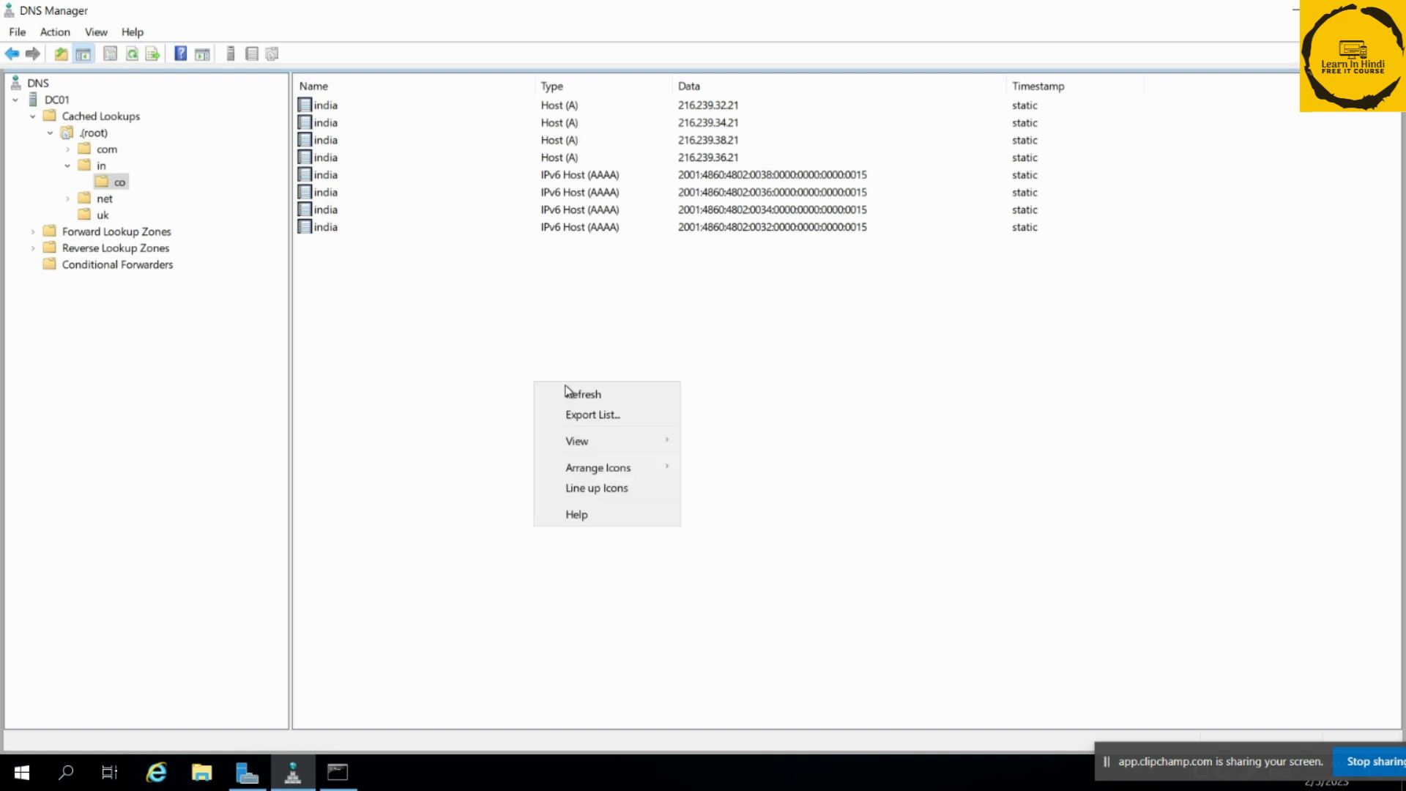
pyautogui.click(585, 393)
pyautogui.doubleClick(706, 132)
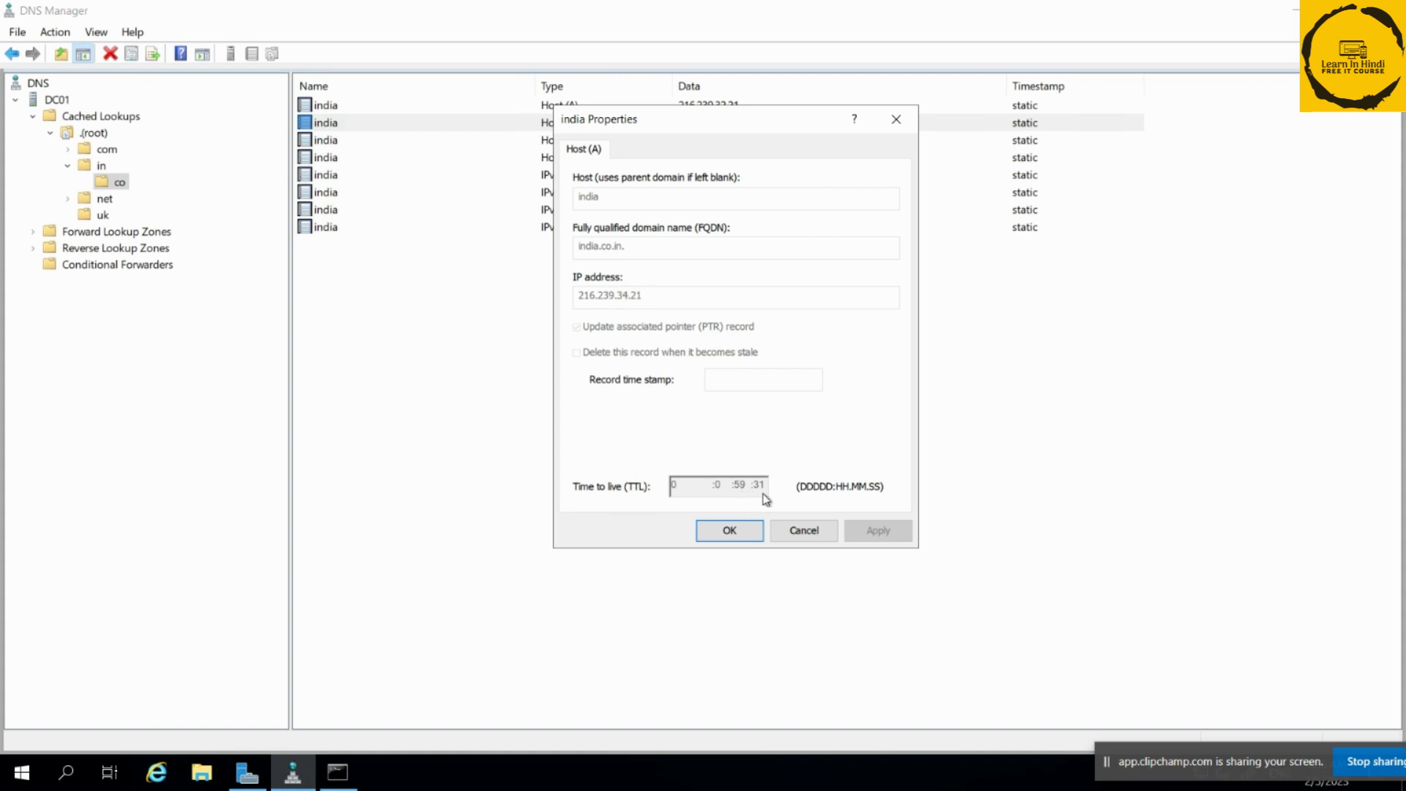
pyautogui.click(812, 540)
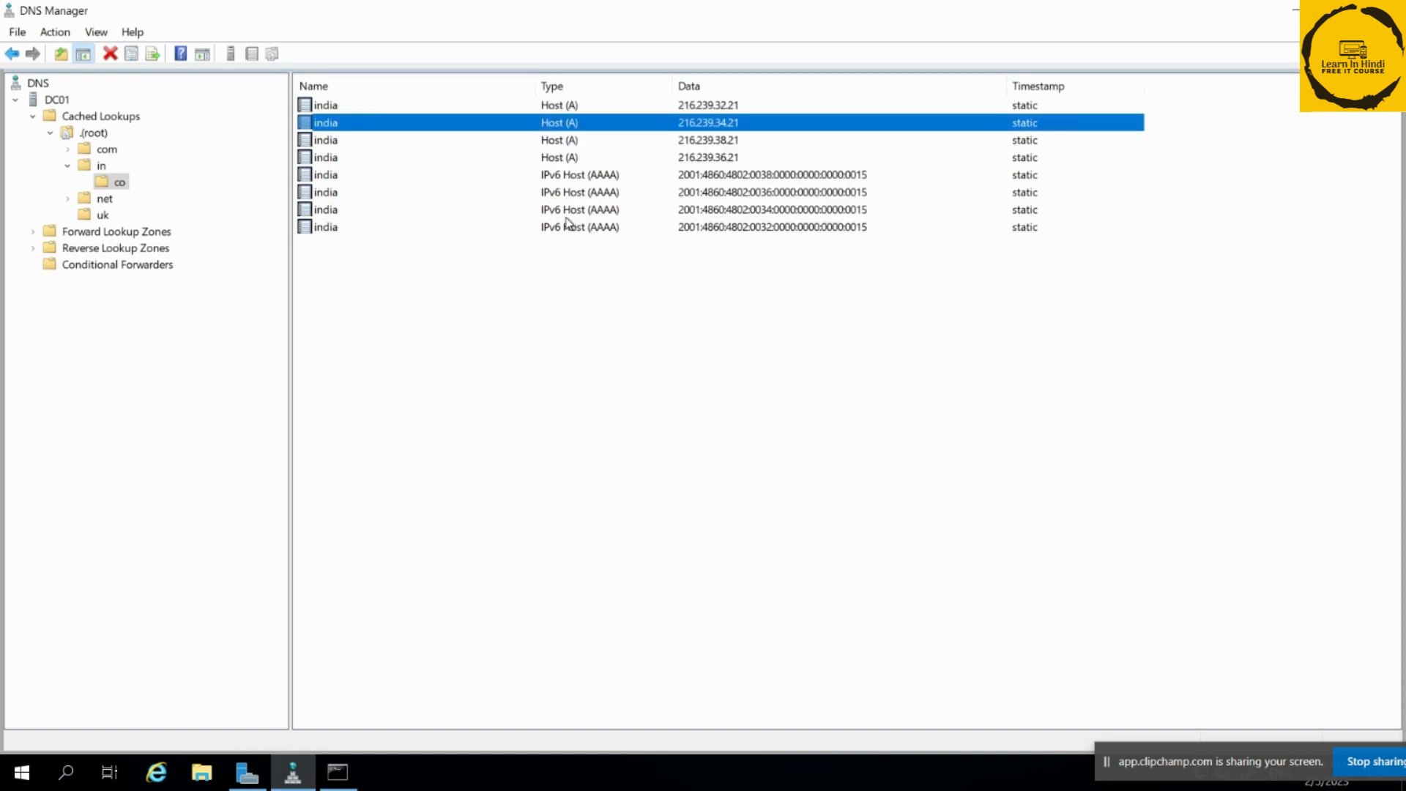
pyautogui.doubleClick(685, 123)
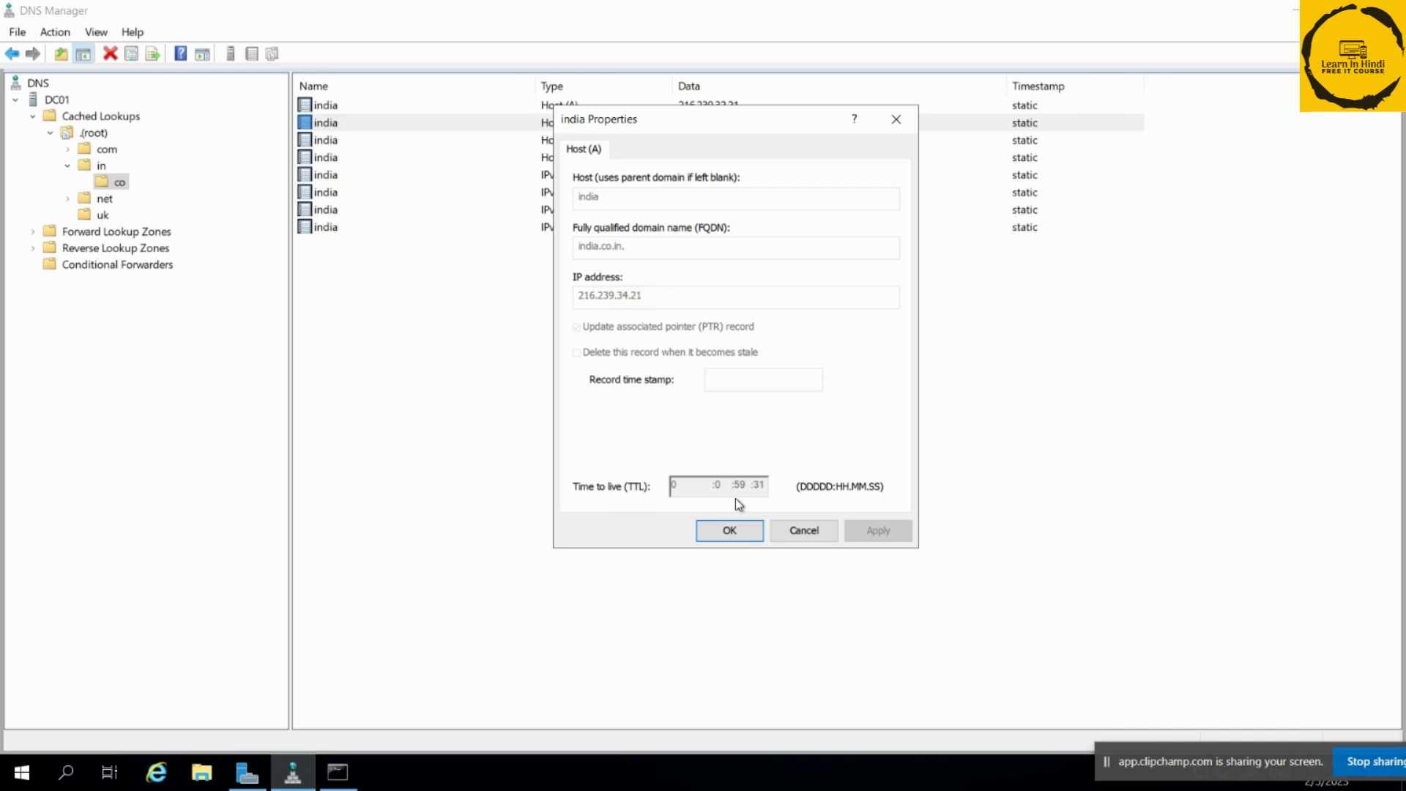
pyautogui.click(801, 532)
pyautogui.click(338, 774)
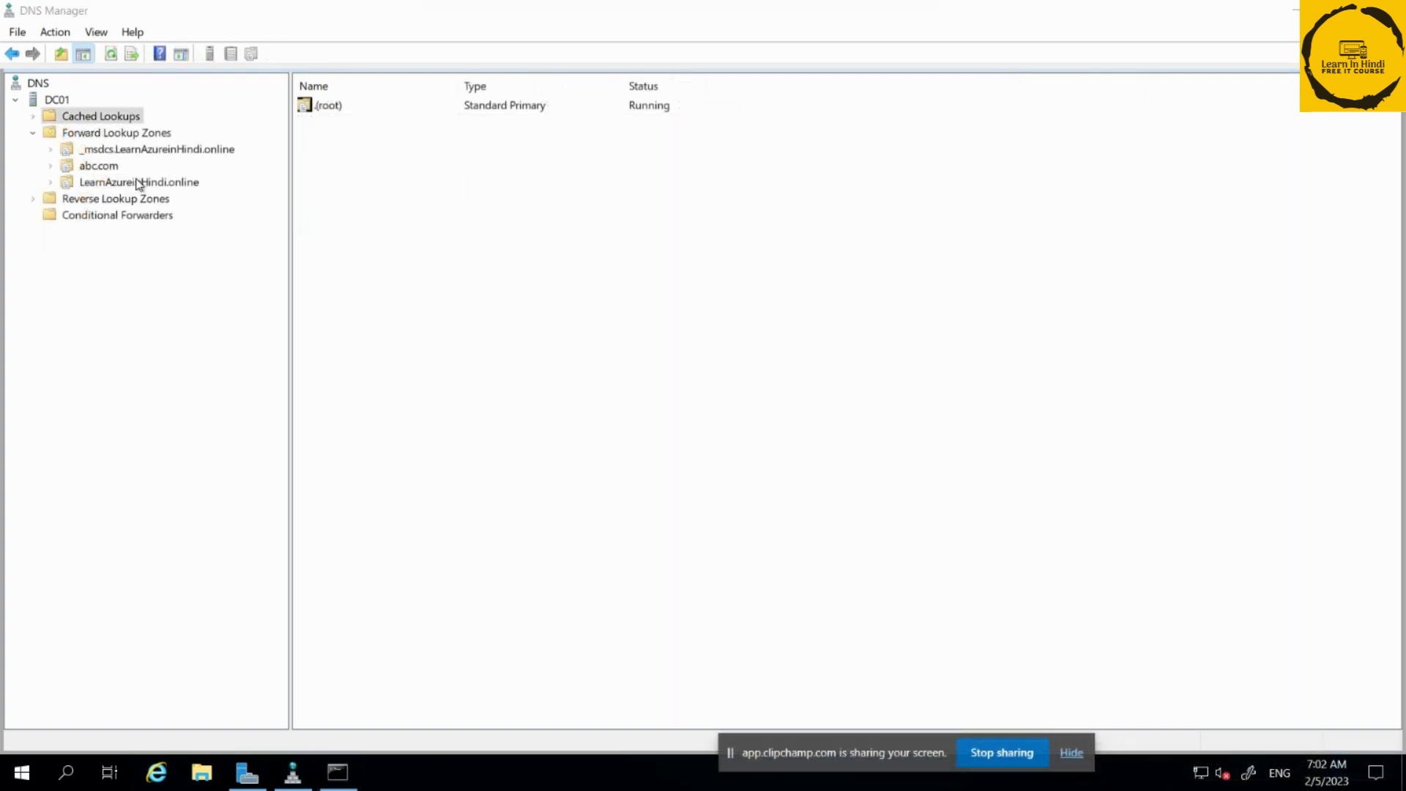
# Open the LearnAzureinHindi.online forward lookup zone and examine its Host (A) and Name Server records.
pyautogui.click(122, 185)
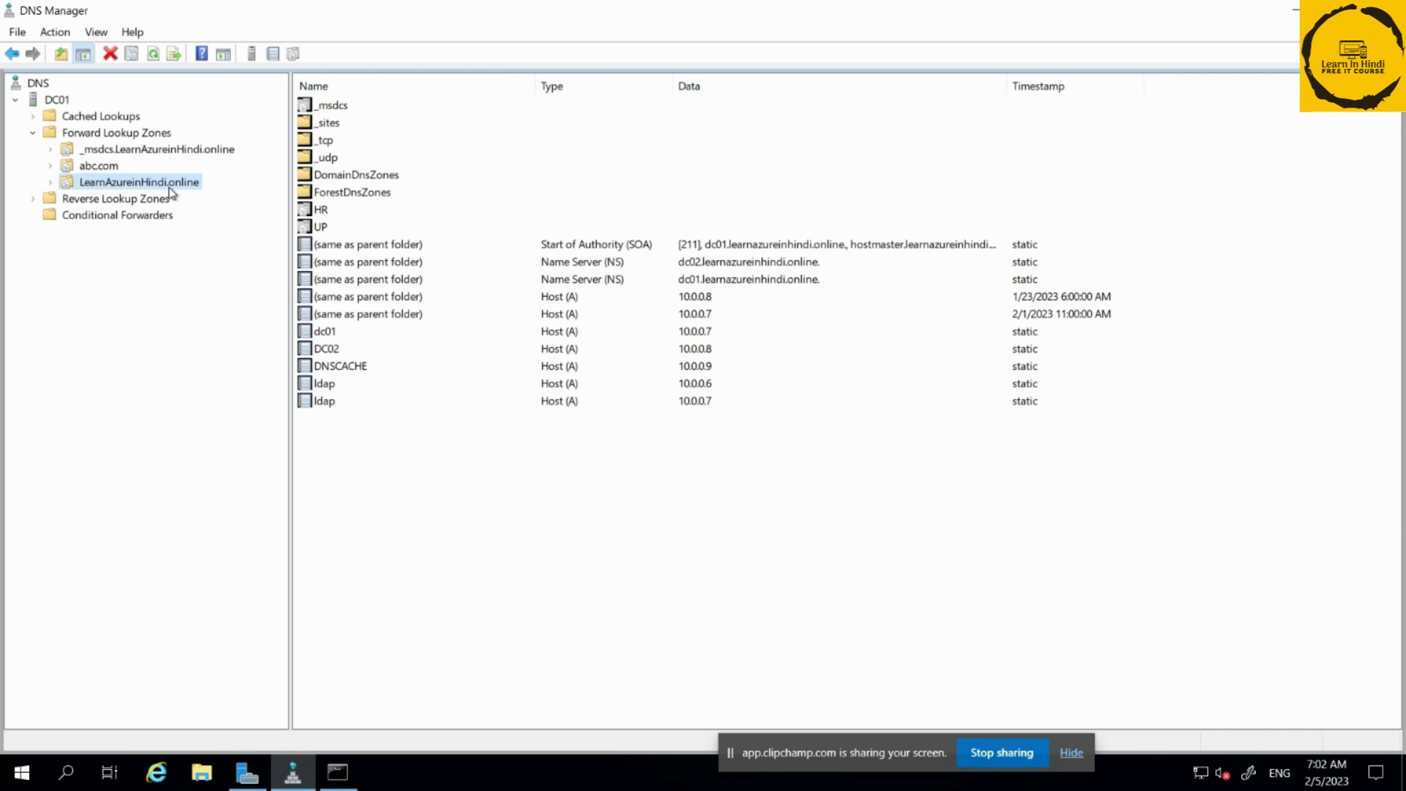
pyautogui.click(618, 319)
pyautogui.click(612, 365)
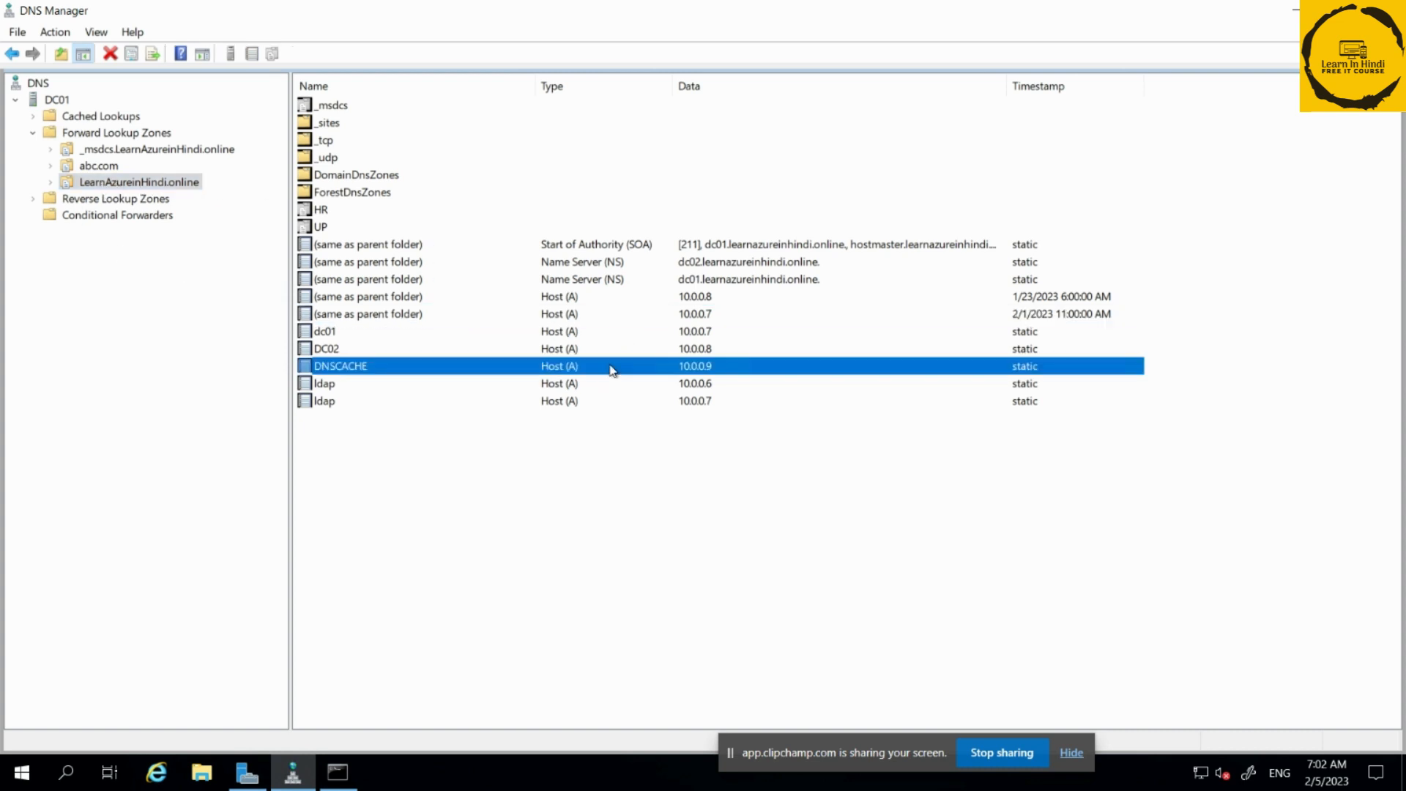
pyautogui.click(578, 283)
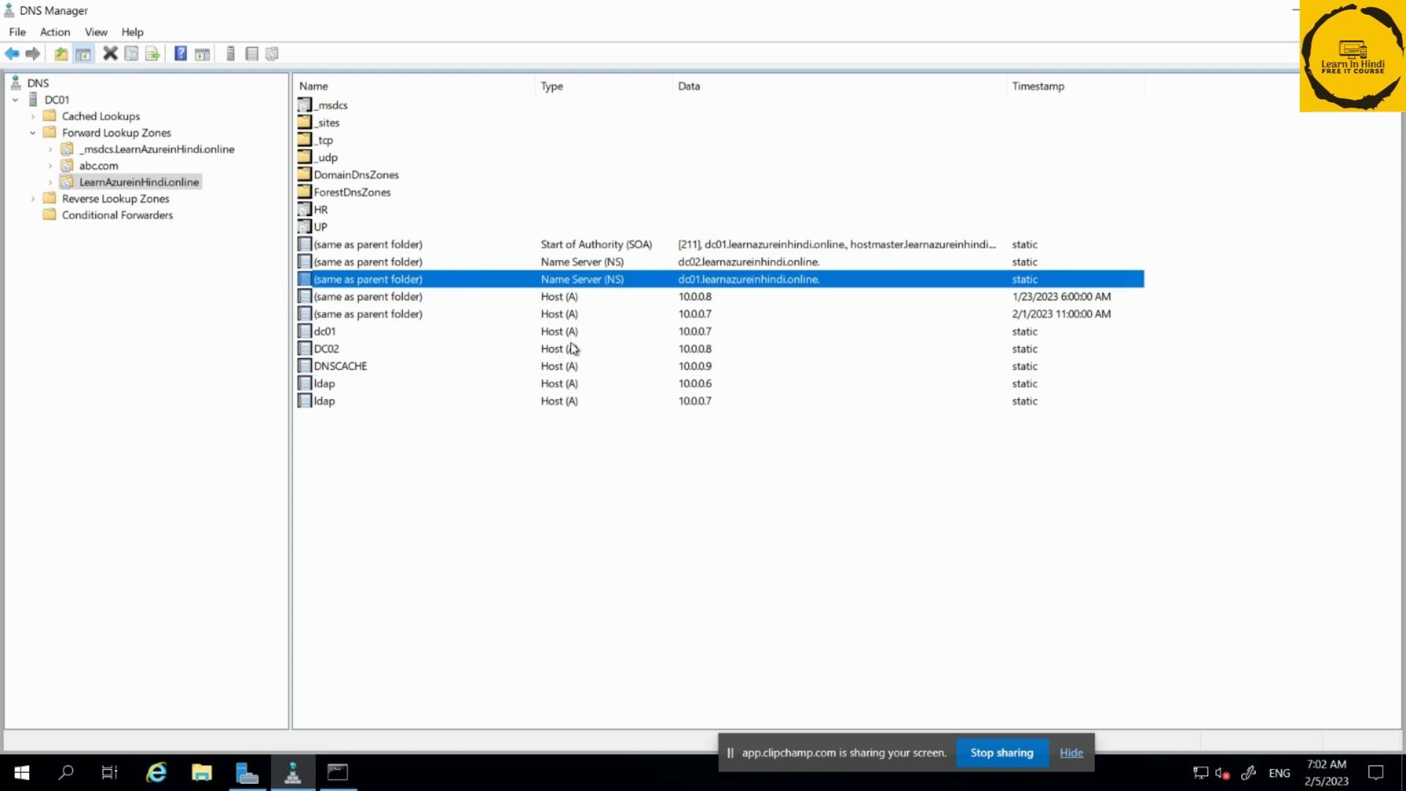
pyautogui.click(682, 317)
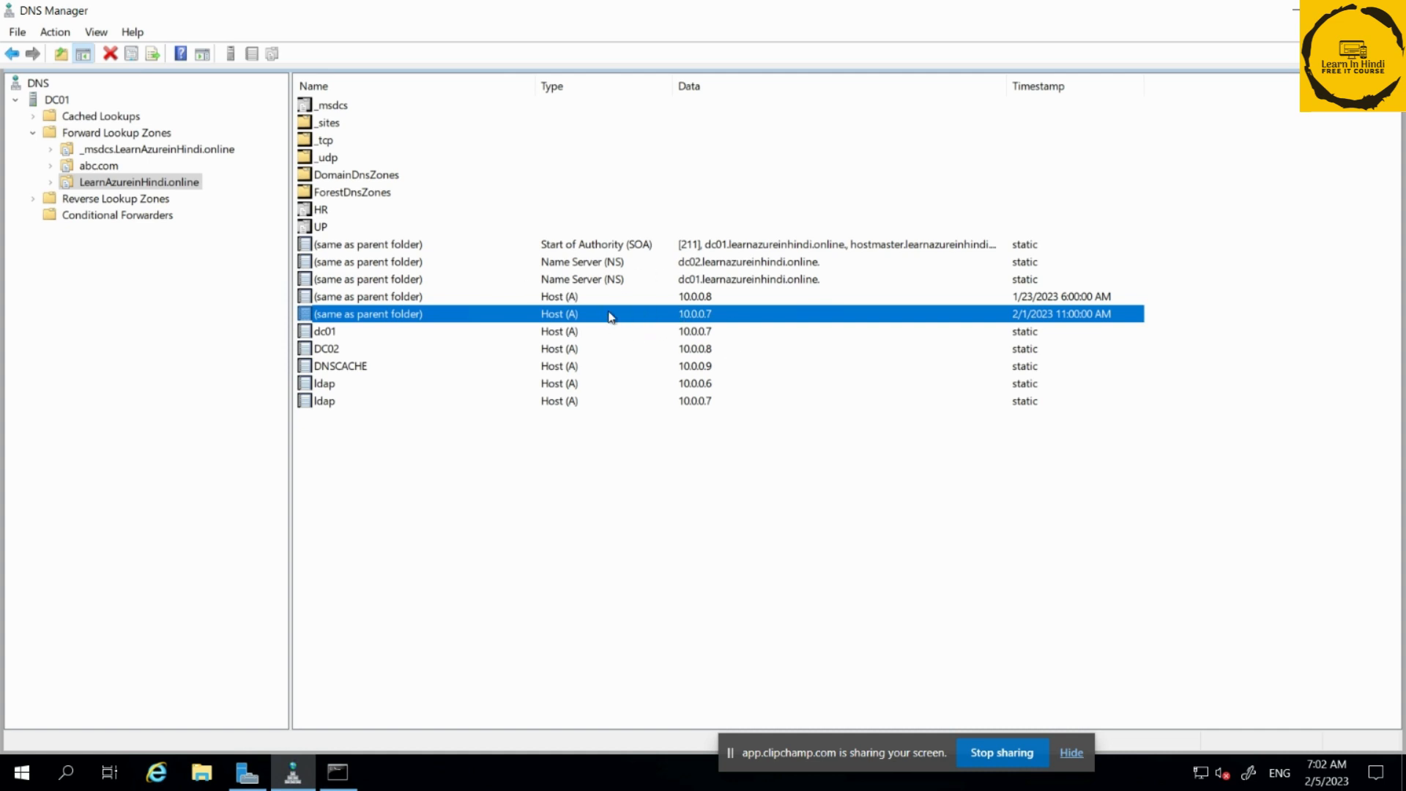
# Examine the TTL settings in the LearnAzureinHindi.online zone's Start of Authority (SOA) properties, closing them without changes.
pyautogui.rightClick(164, 186)
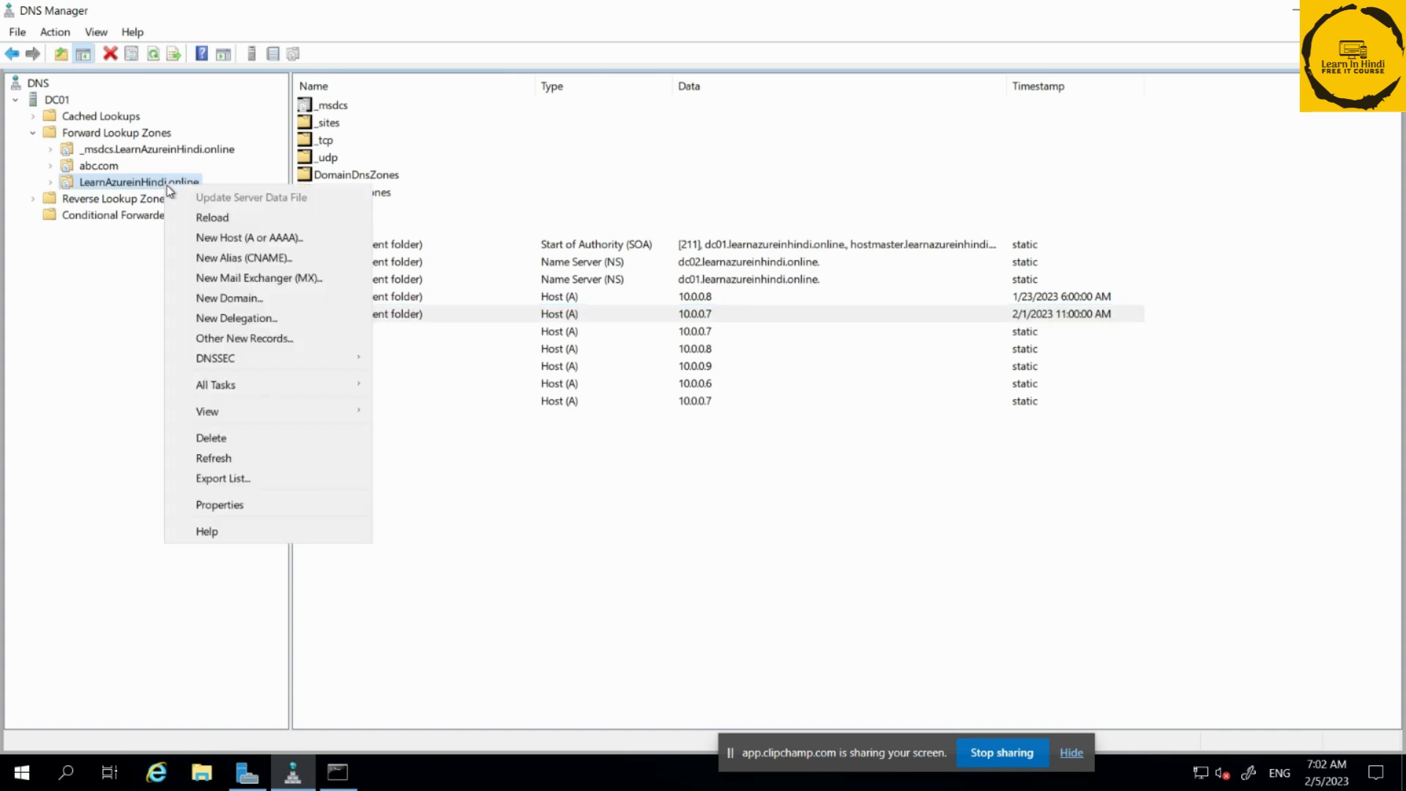
pyautogui.click(241, 506)
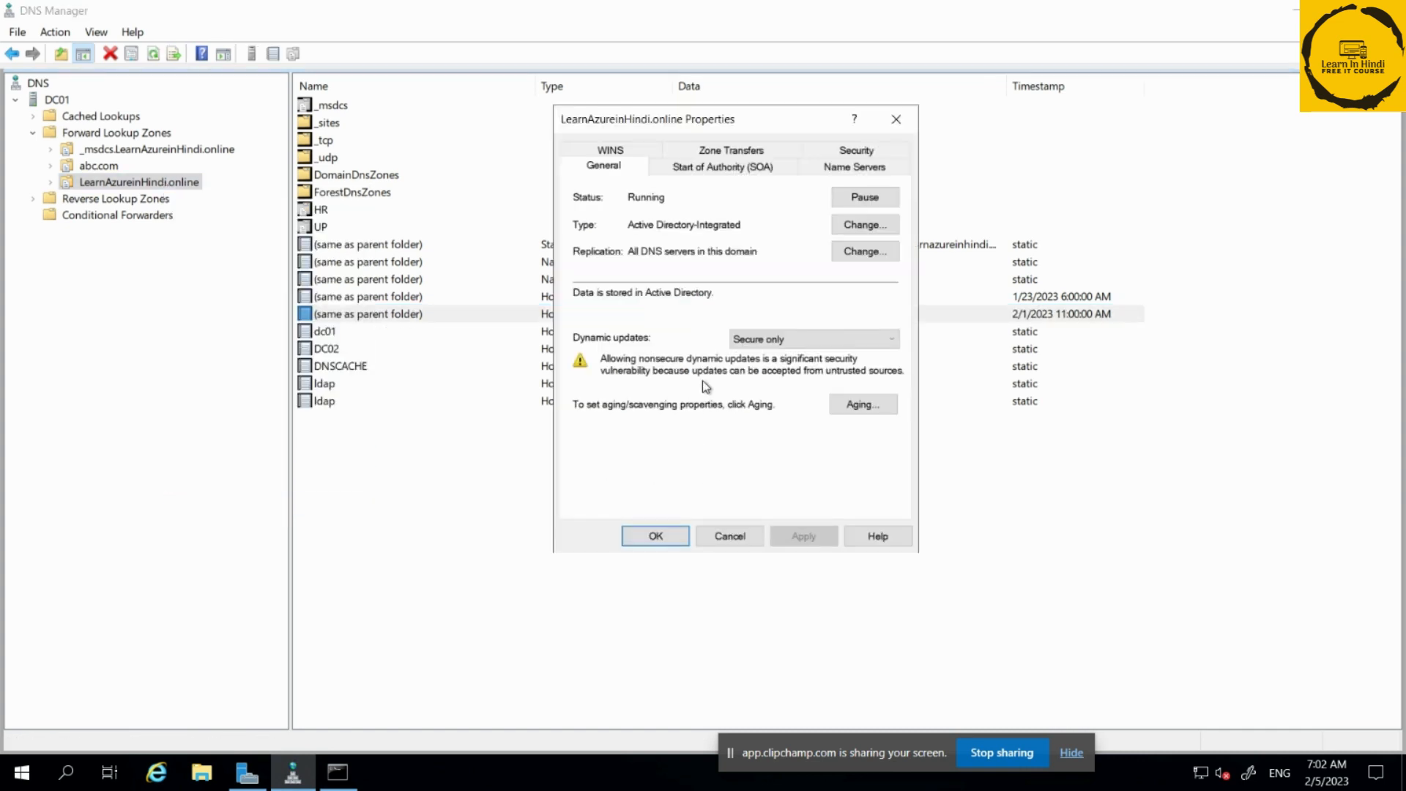
pyautogui.click(730, 168)
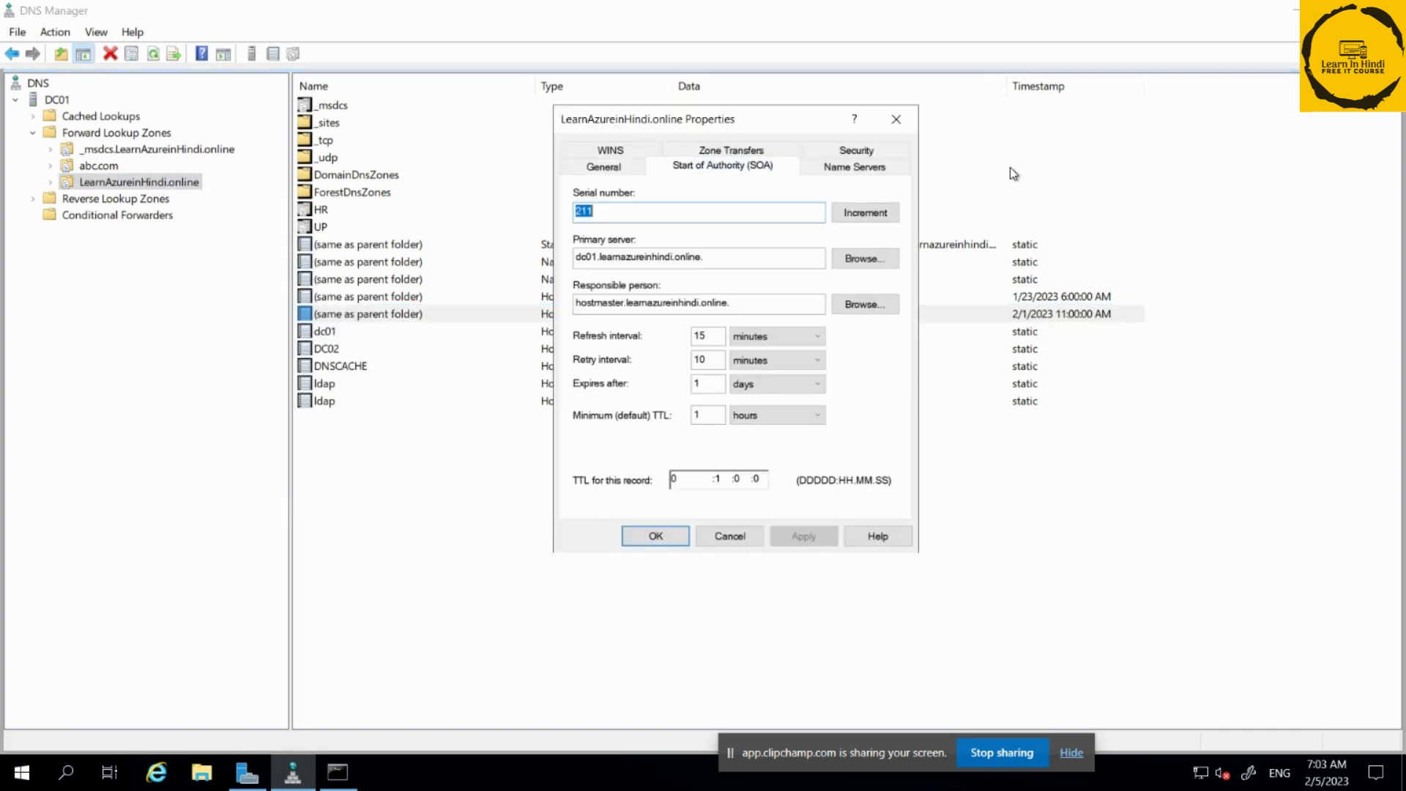
pyautogui.click(672, 479)
pyautogui.click(721, 480)
pyautogui.moveTo(723, 481); pyautogui.dragTo(708, 483)
pyautogui.click(732, 537)
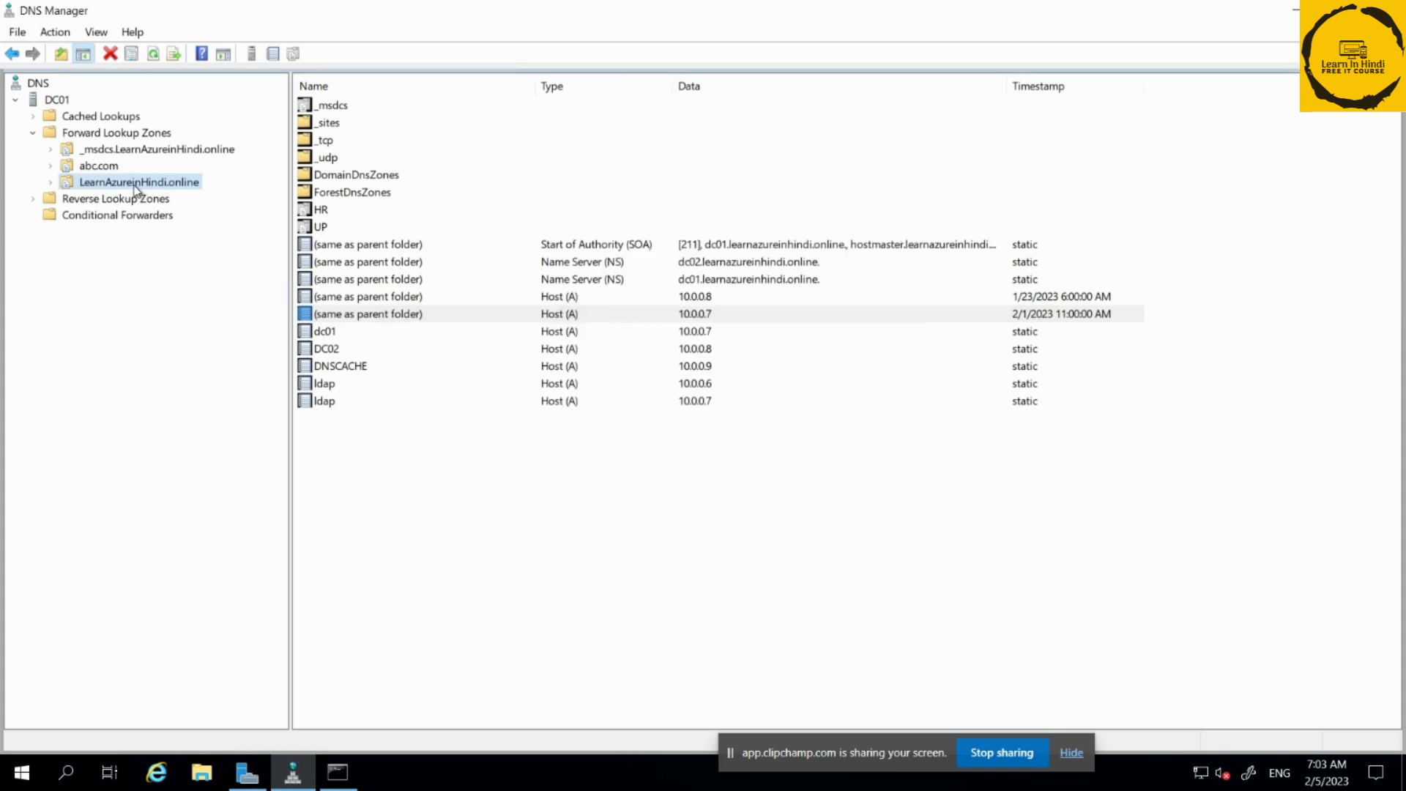
# Refresh the LearnAzureinHindi.online zone and look over its DNSCACHE host and dc01 Name Server records.
pyautogui.rightClick(183, 189)
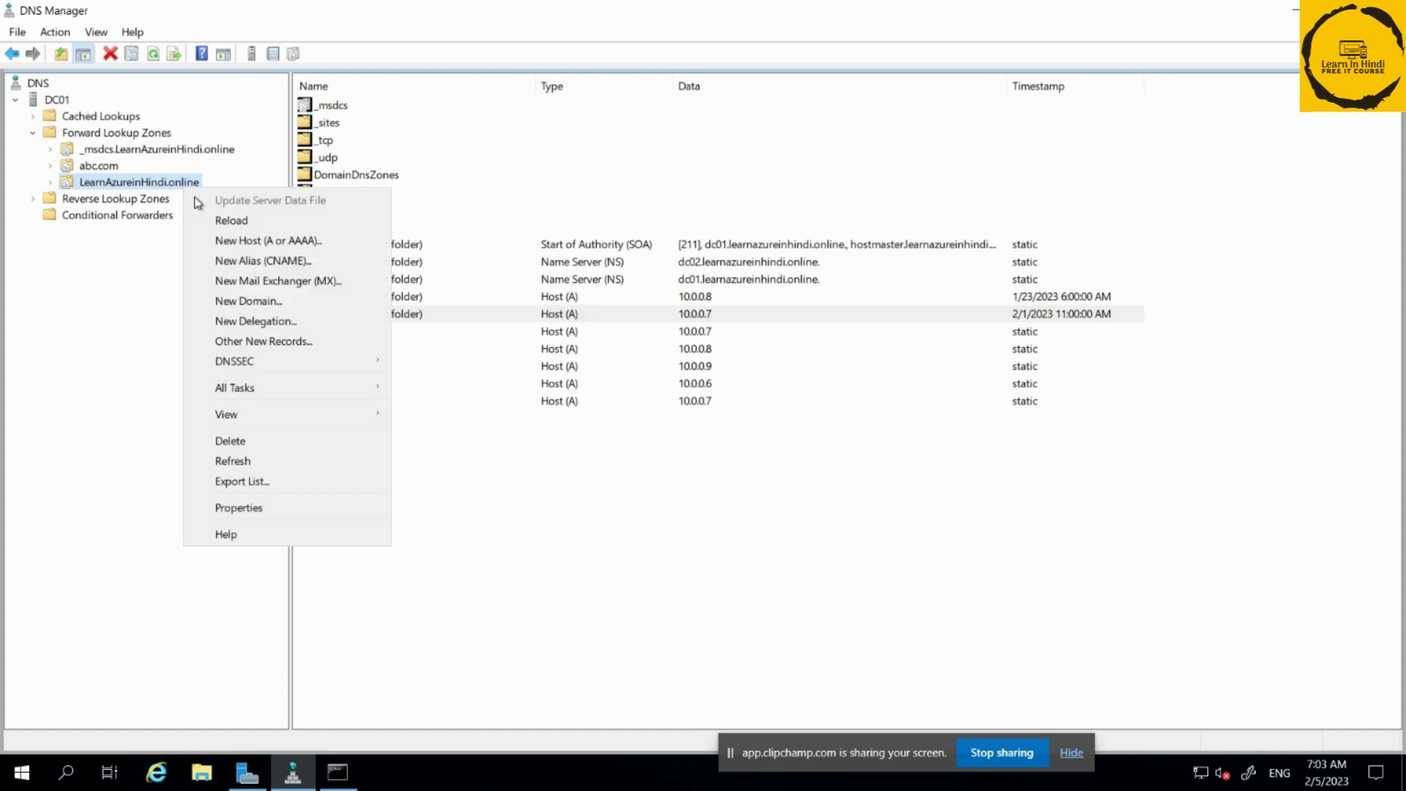
pyautogui.click(297, 460)
pyautogui.click(605, 365)
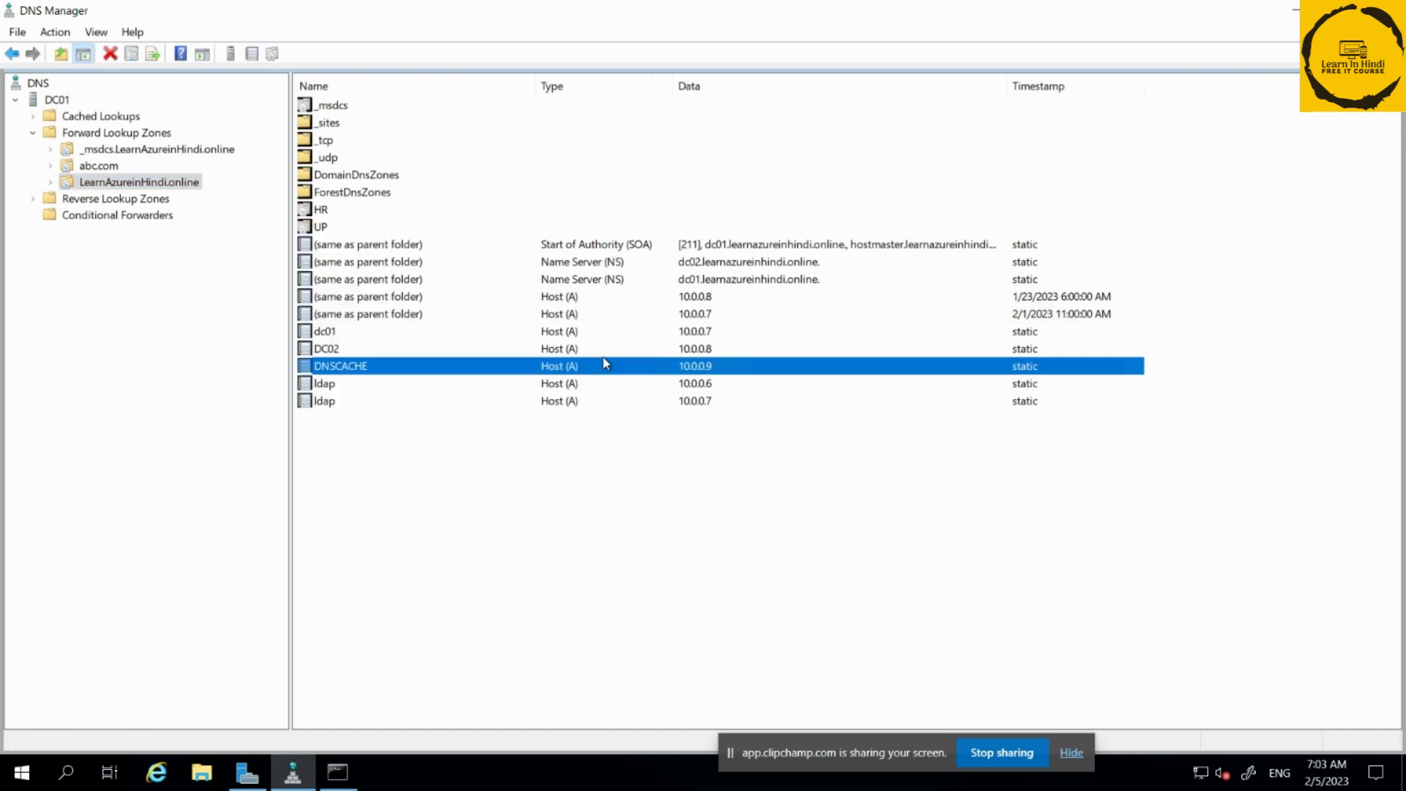
pyautogui.rightClick(145, 185)
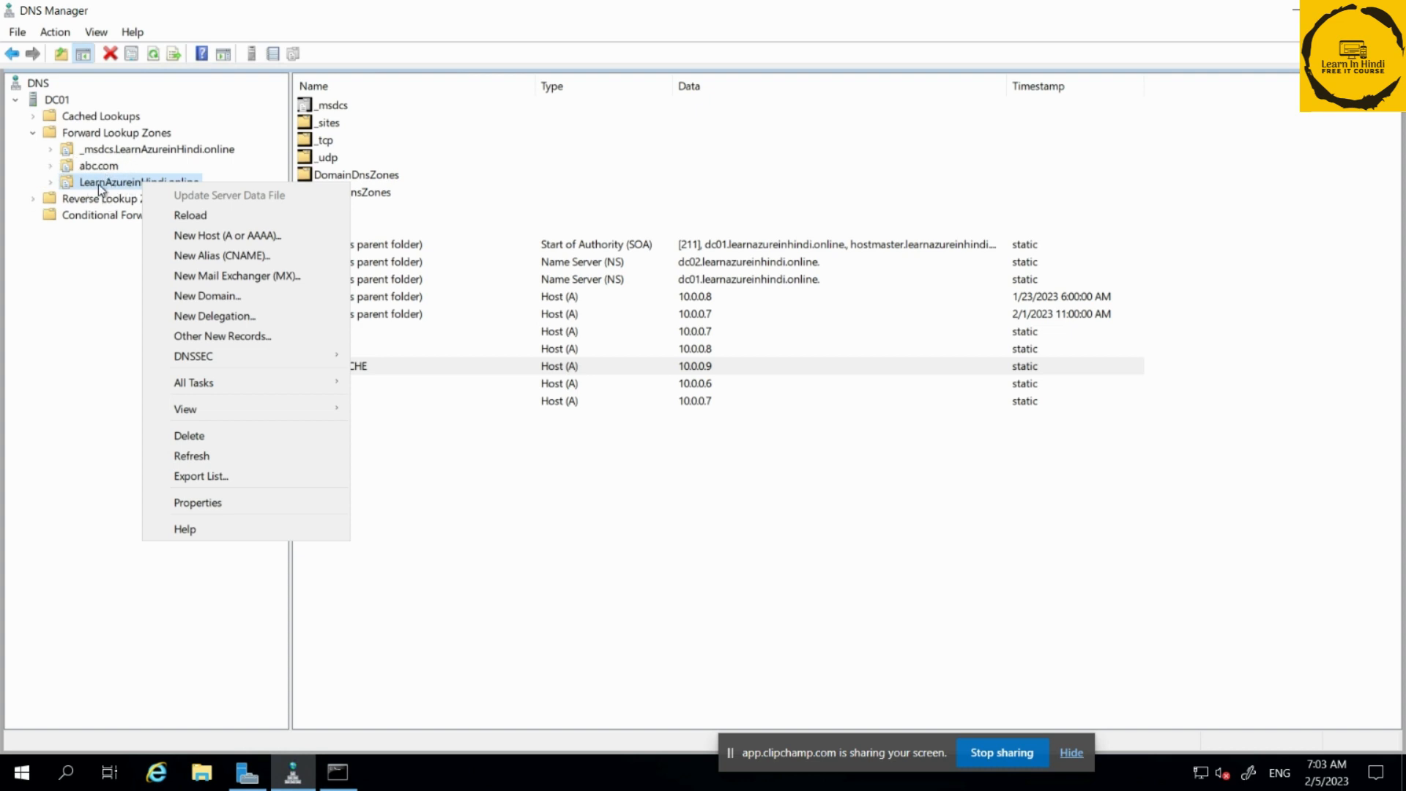
pyautogui.click(579, 282)
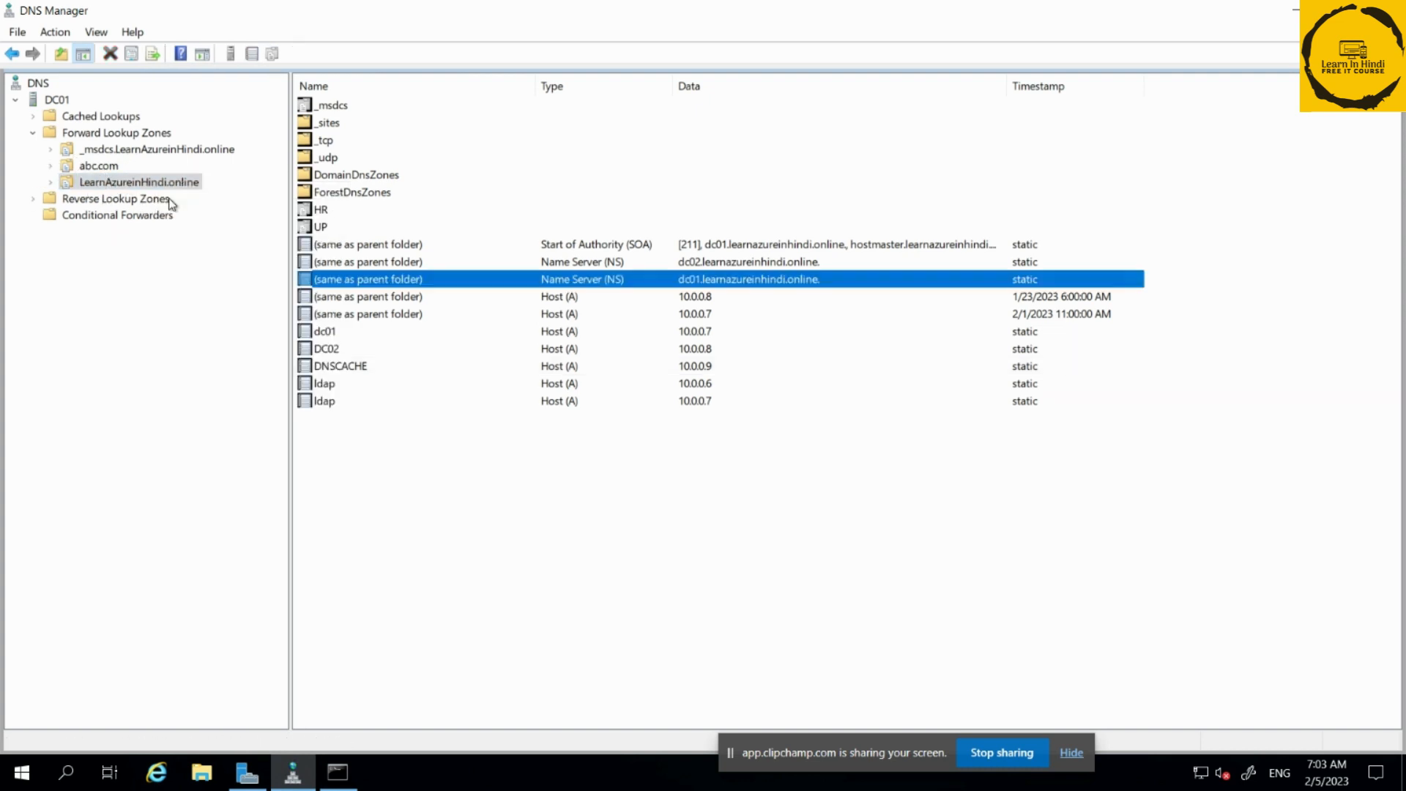
# Review the general properties of the LearnAzureinHindi.online zone and close them without changes.
pyautogui.rightClick(120, 183)
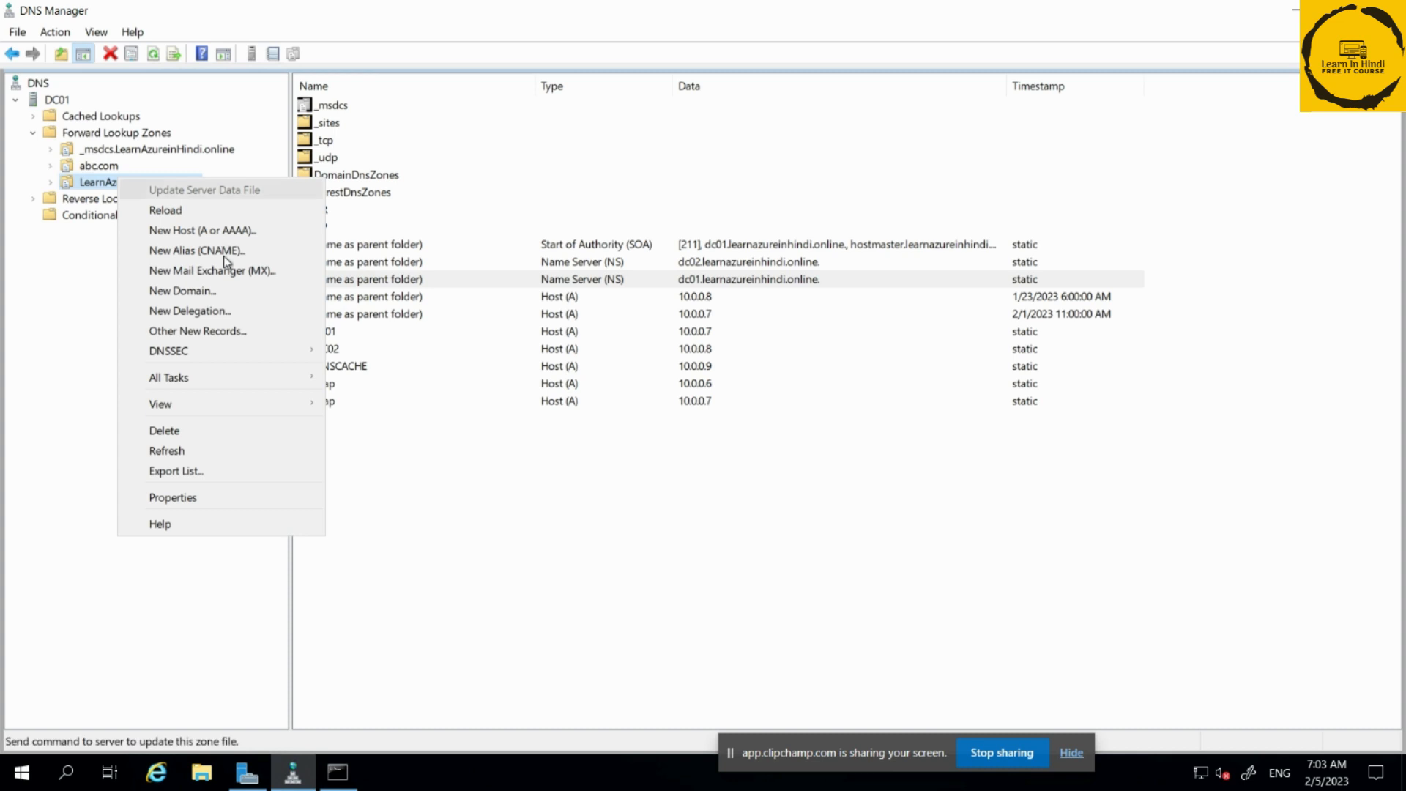
pyautogui.click(239, 499)
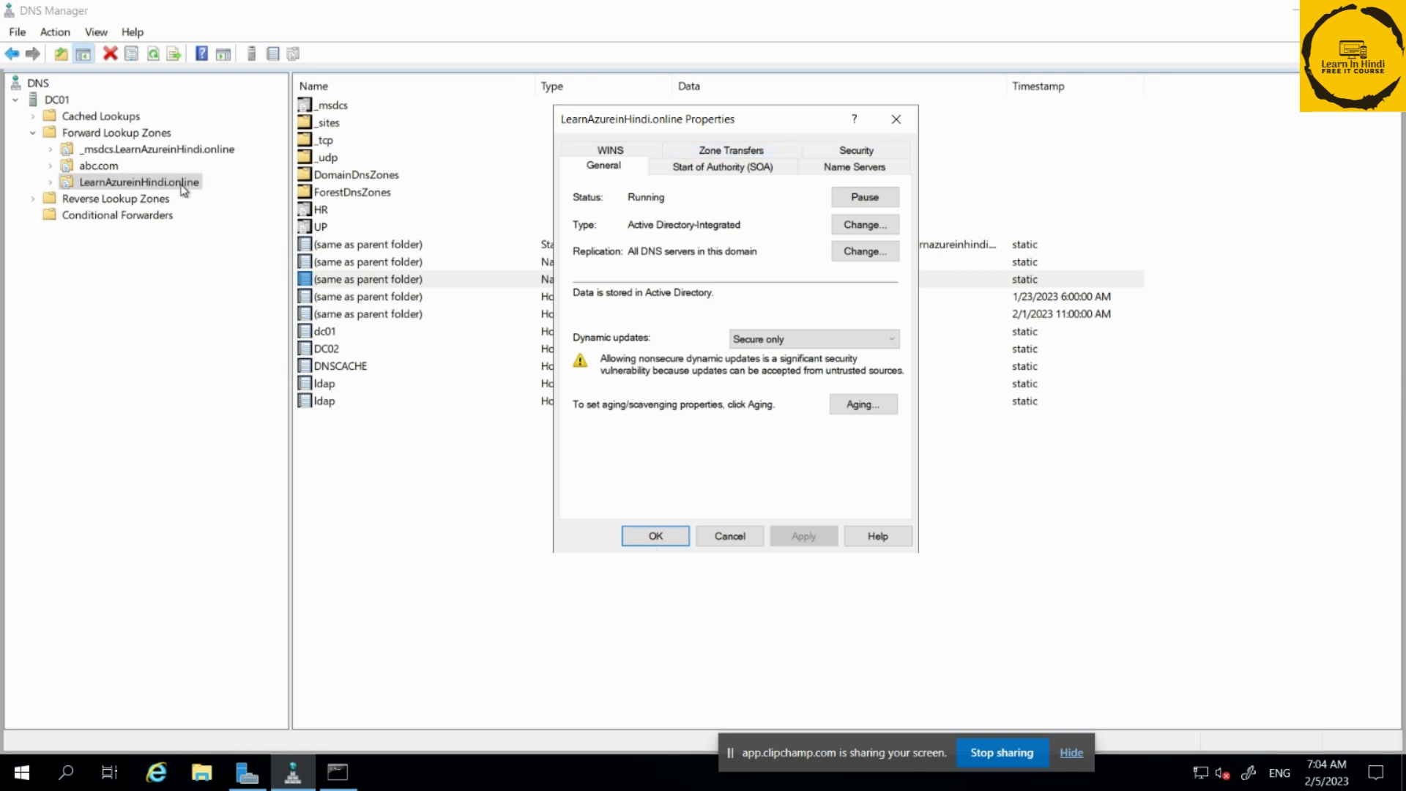
pyautogui.click(897, 124)
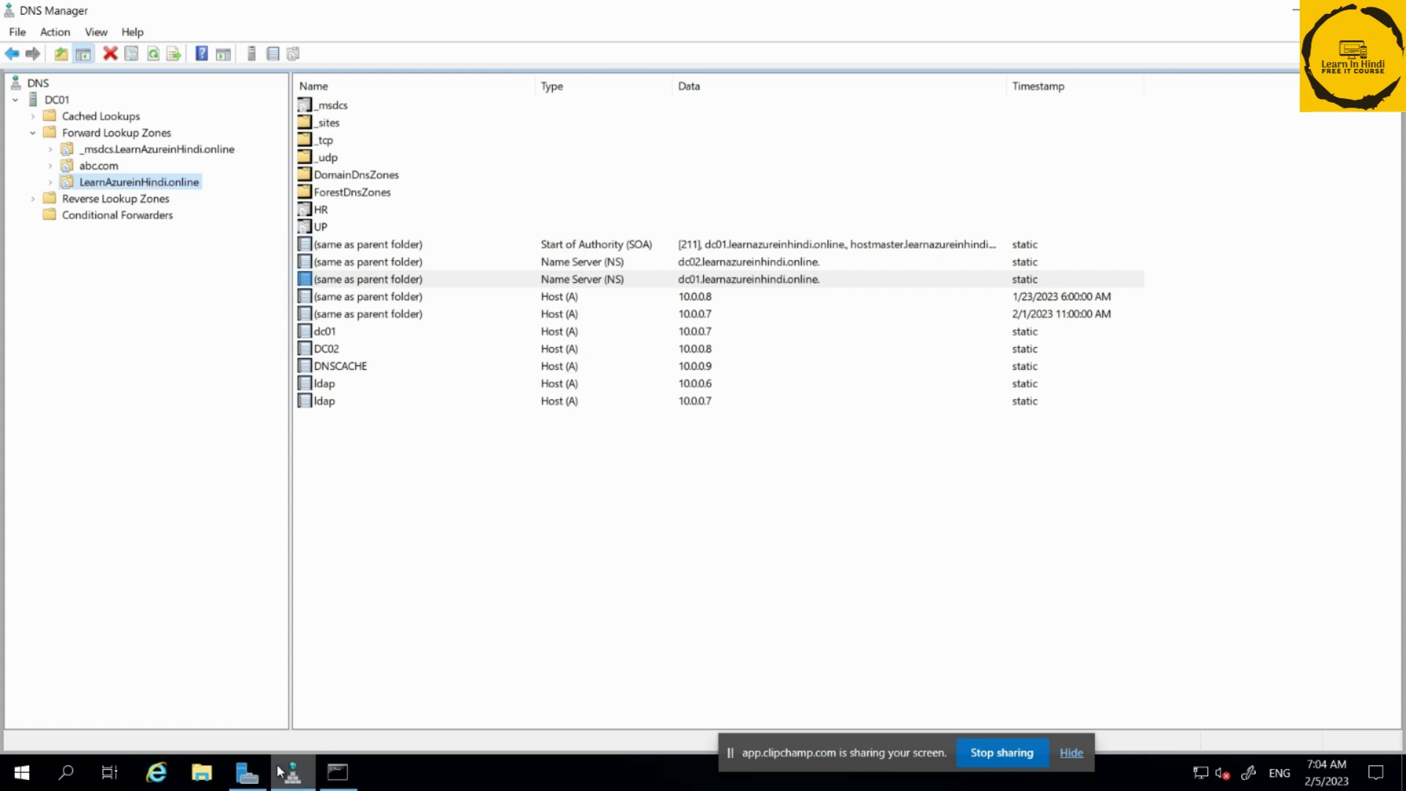
# Launch Windows PowerShell as administrator, allow the elevation request and move its window down.
pyautogui.rightClick(20, 772)
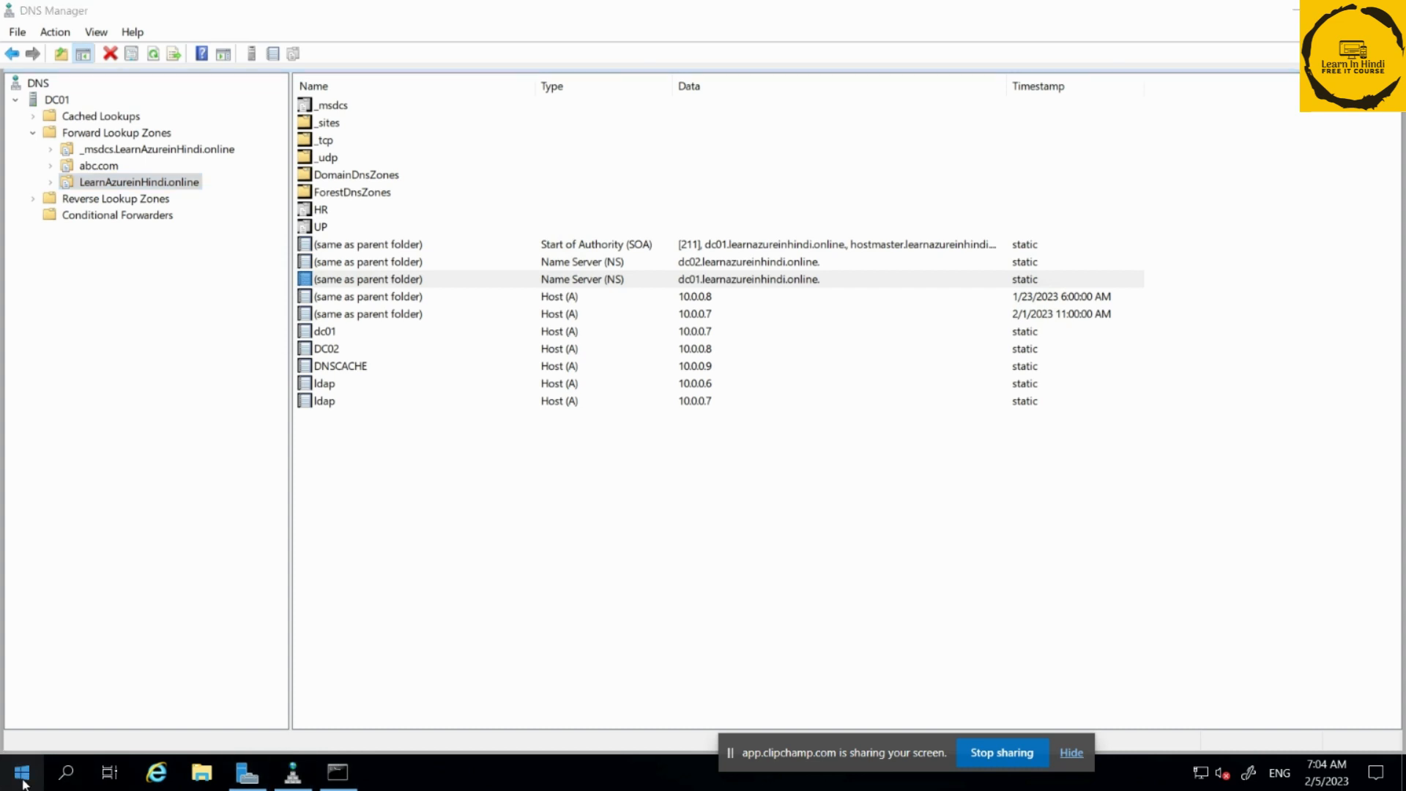
pyautogui.click(156, 545)
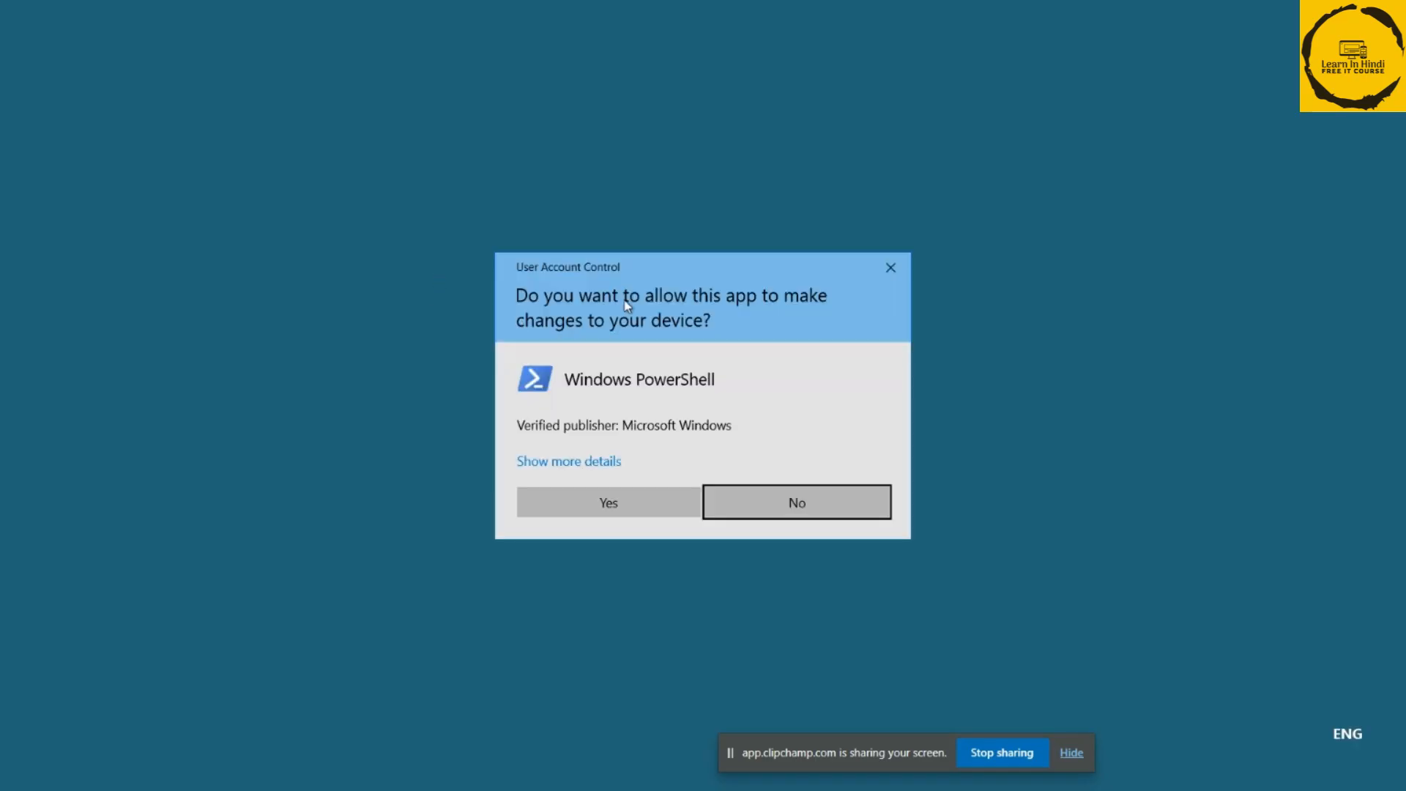
pyautogui.click(605, 514)
pyautogui.moveTo(533, 15); pyautogui.dragTo(575, 146)
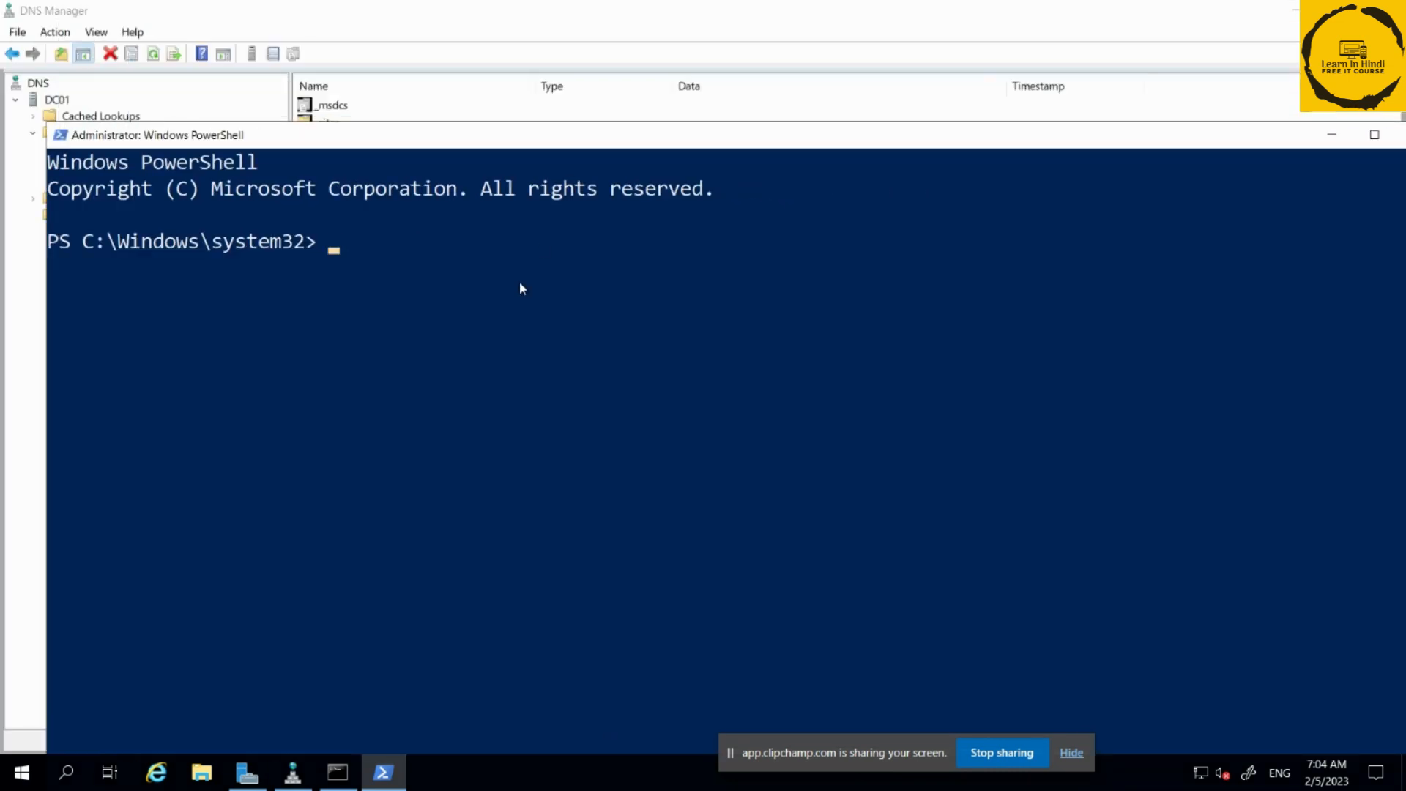
# Run dnscmd without parameters, maximize the PowerShell window and return to the start of the output.
pyautogui.write('dnscmd')
pyautogui.press('Return')
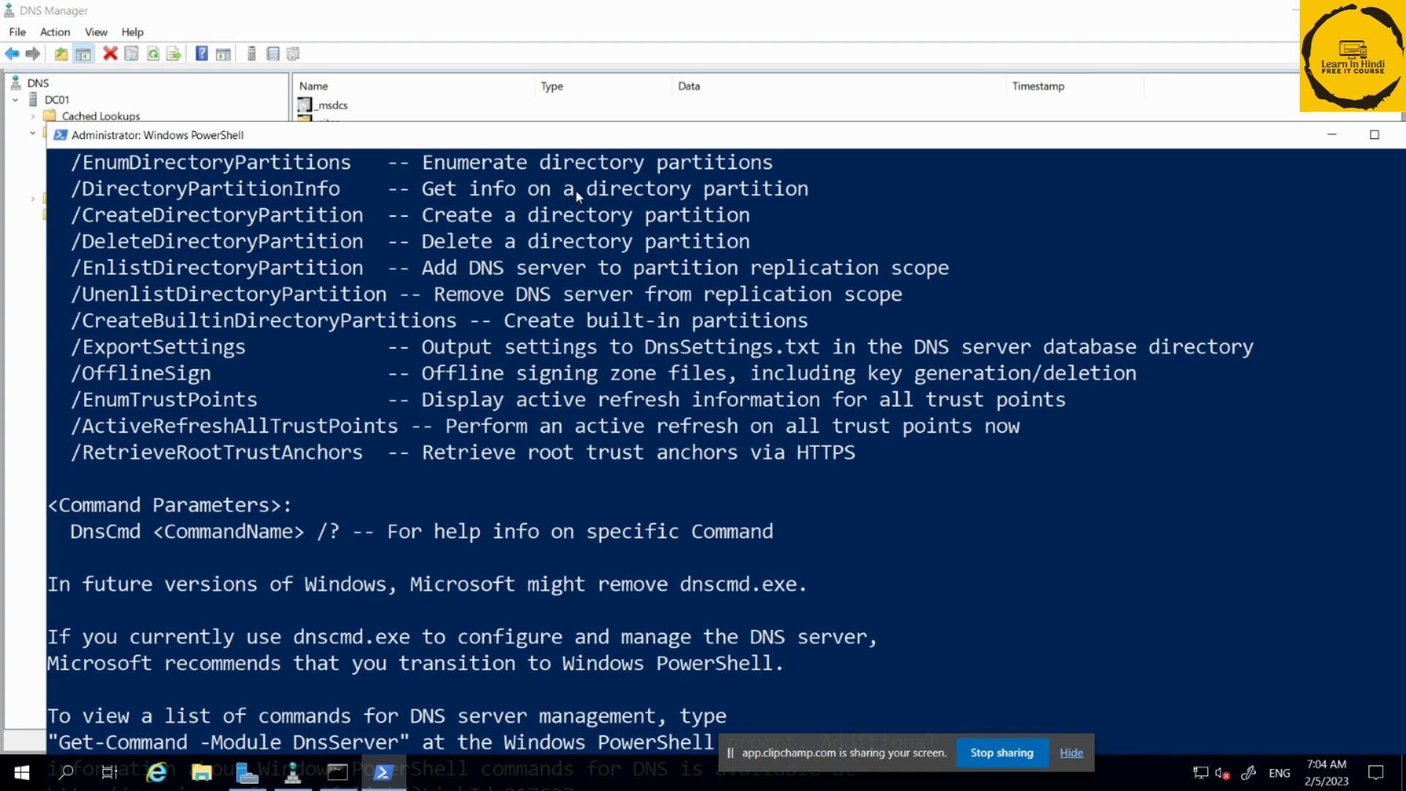
pyautogui.doubleClick(596, 138)
pyautogui.scroll(20, 319, 465)
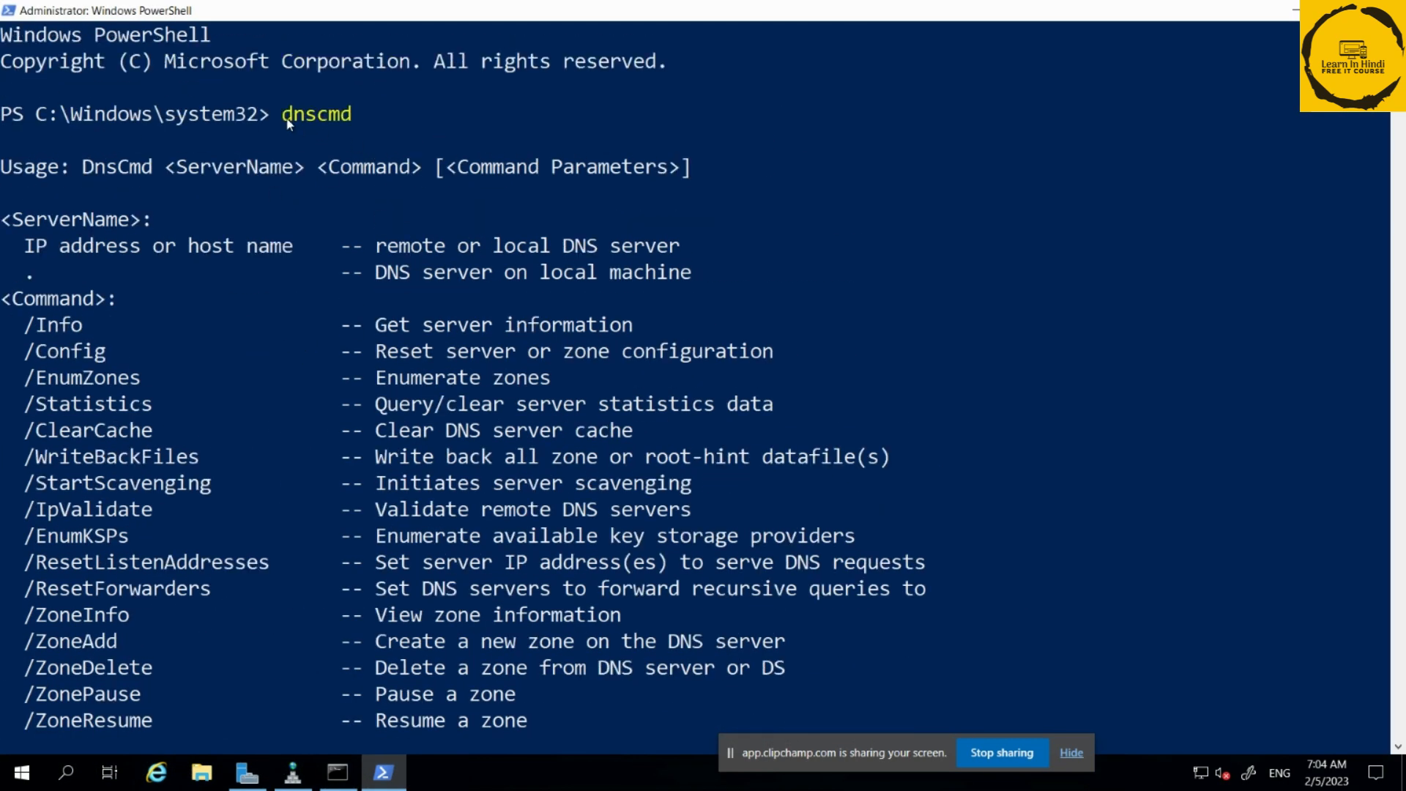
# Examine the dnscmd usage syntax and its list of commands, including the ZoneExport entry.
pyautogui.click(287, 124)
pyautogui.moveTo(51, 167); pyautogui.dragTo(692, 168)
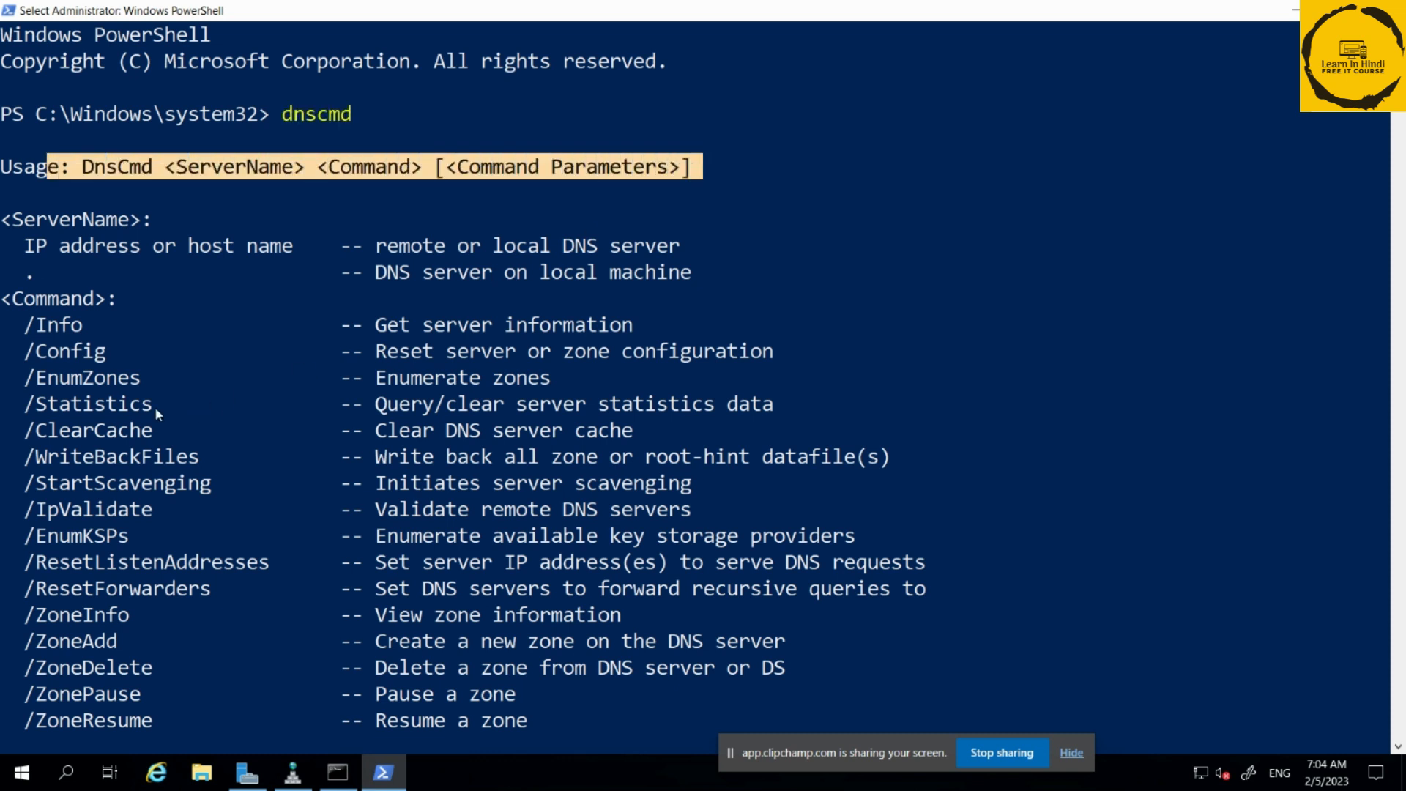
pyautogui.moveTo(12, 298); pyautogui.dragTo(581, 459)
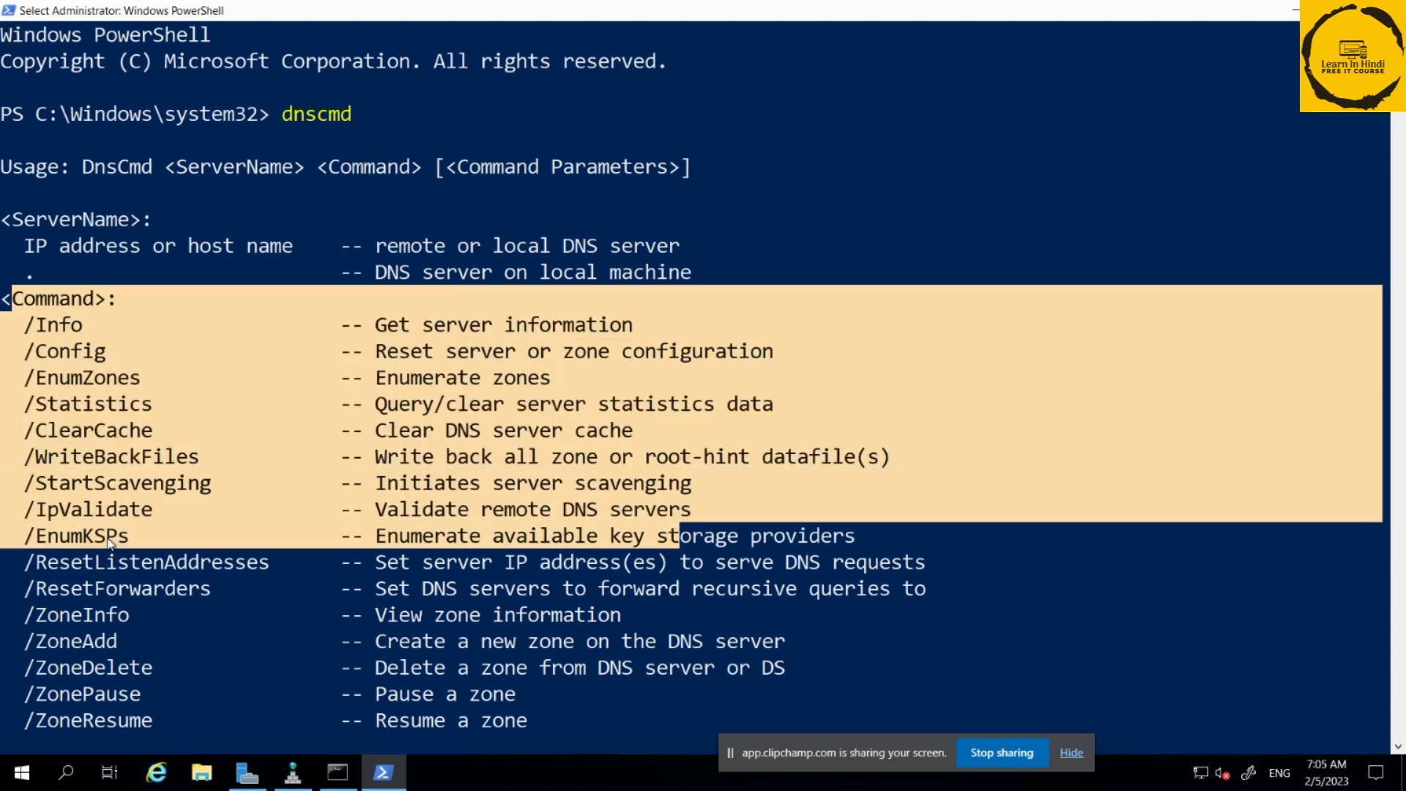
pyautogui.scroll(-2, 111, 585)
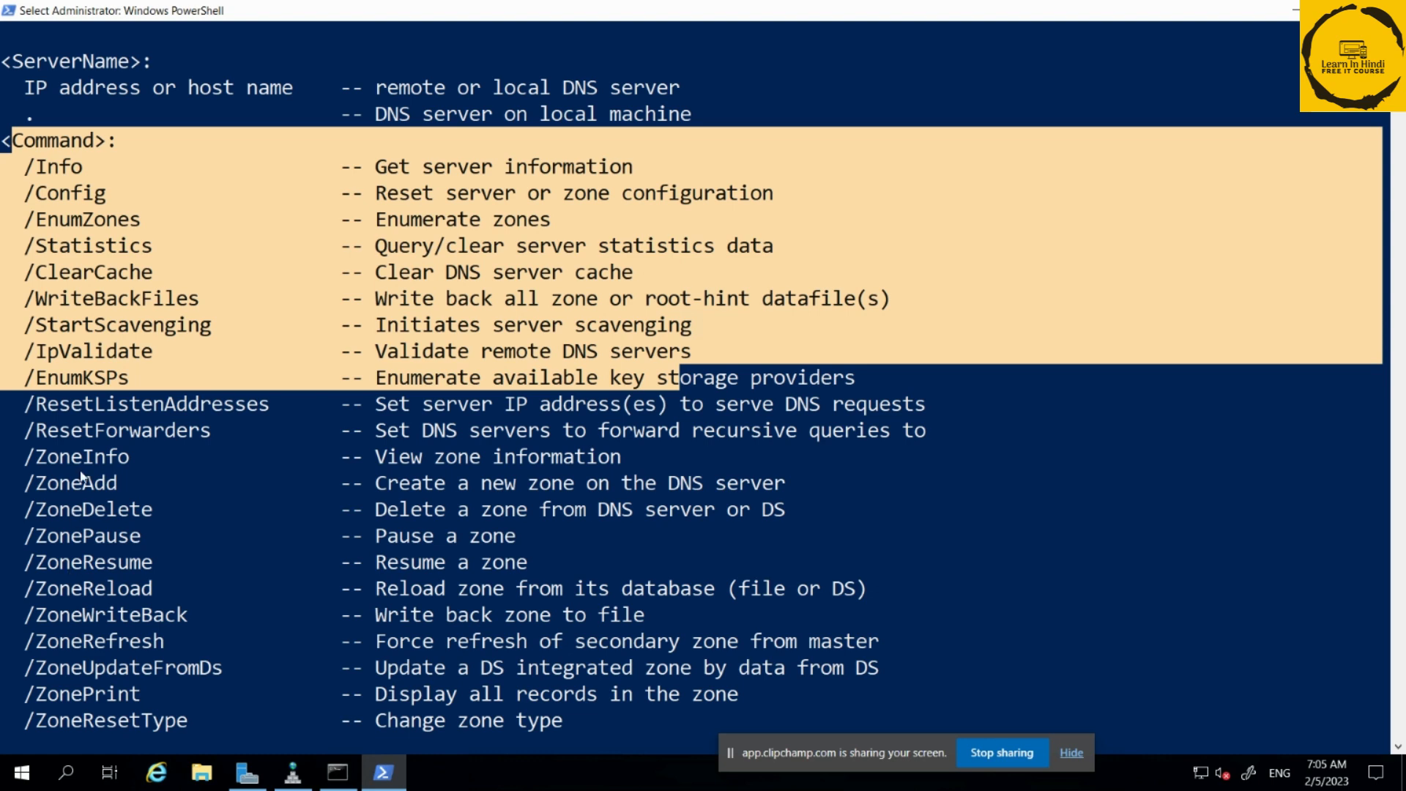
pyautogui.scroll(-4, 96, 435)
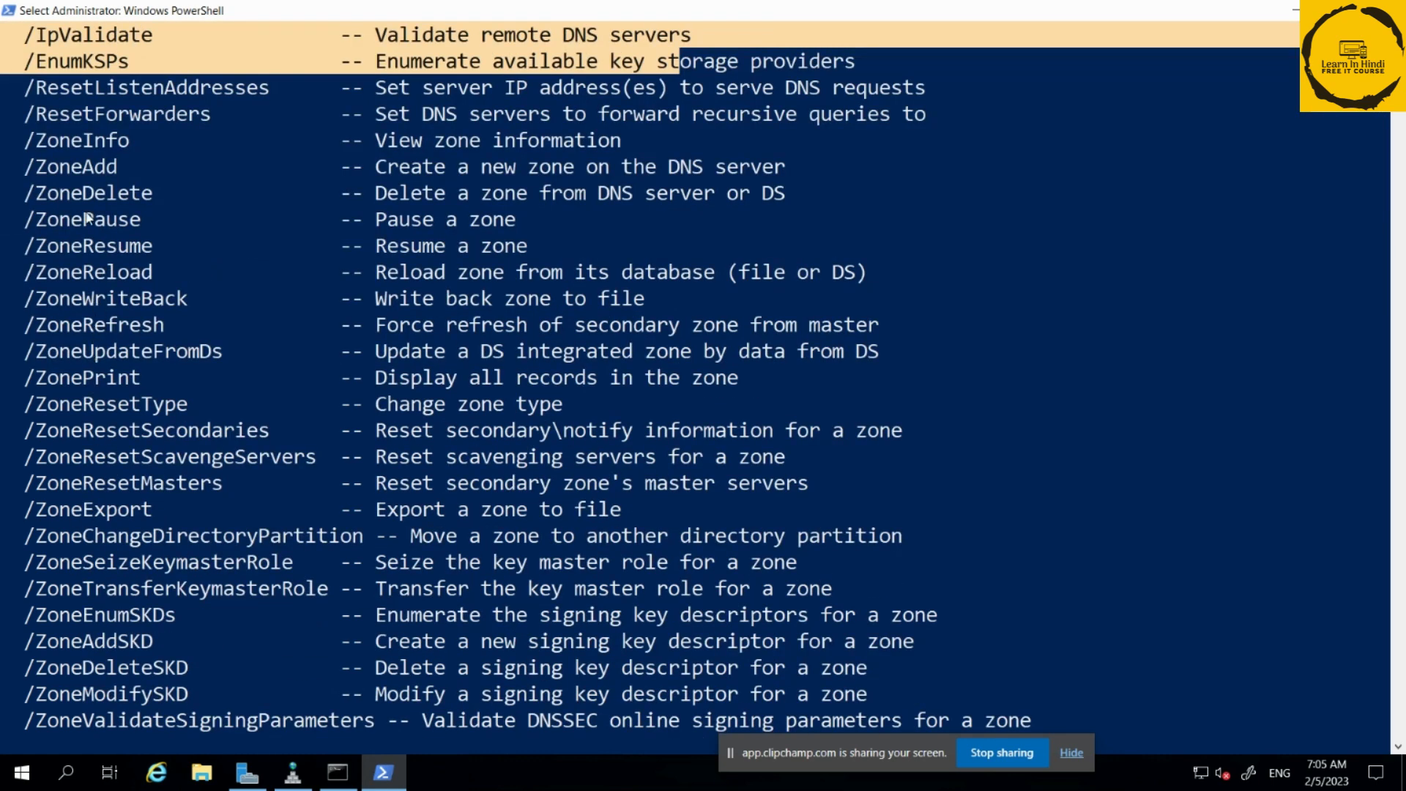
pyautogui.moveTo(26, 512); pyautogui.dragTo(683, 520)
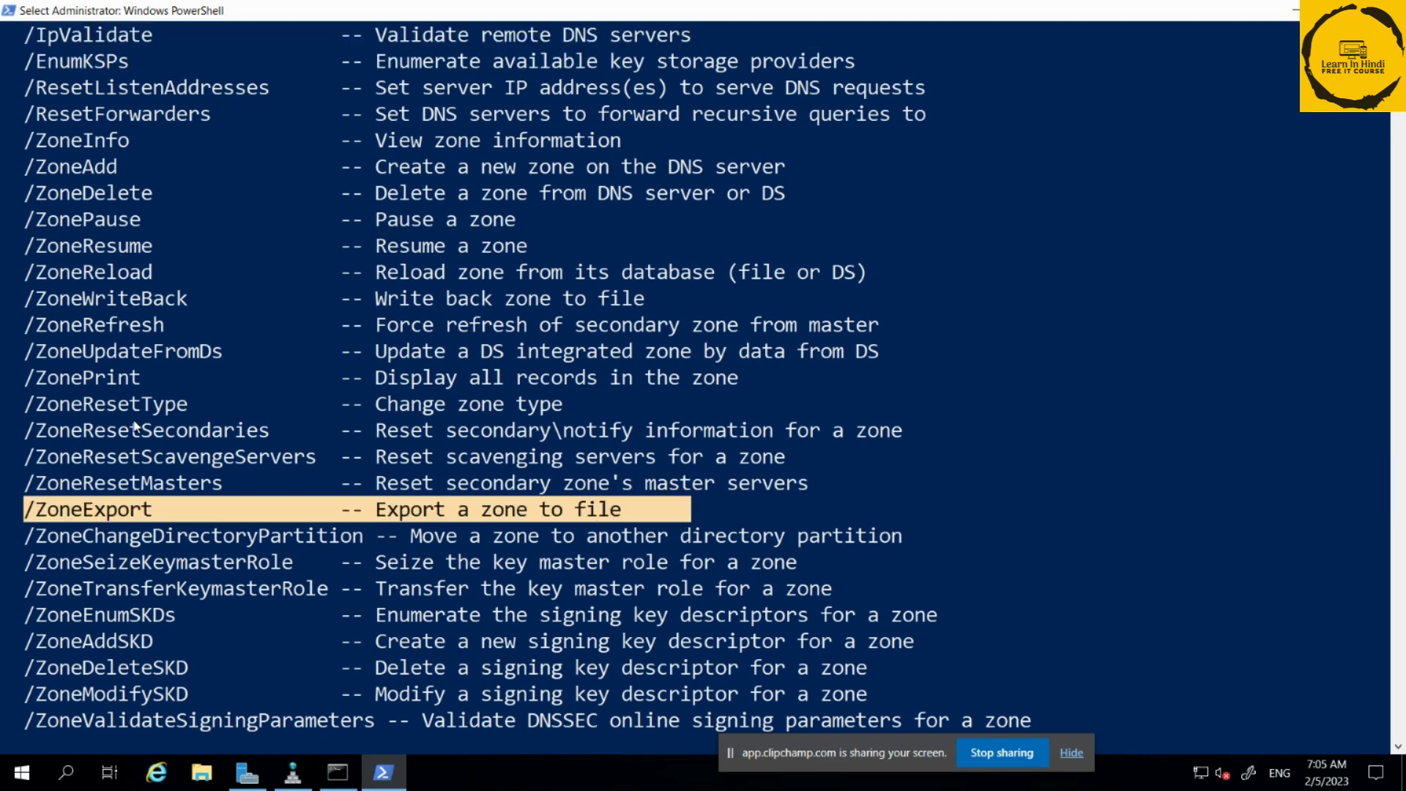
pyautogui.scroll(4, 292, 402)
pyautogui.scroll(-6, 319, 400)
pyautogui.scroll(7, 327, 400)
pyautogui.scroll(1, 321, 396)
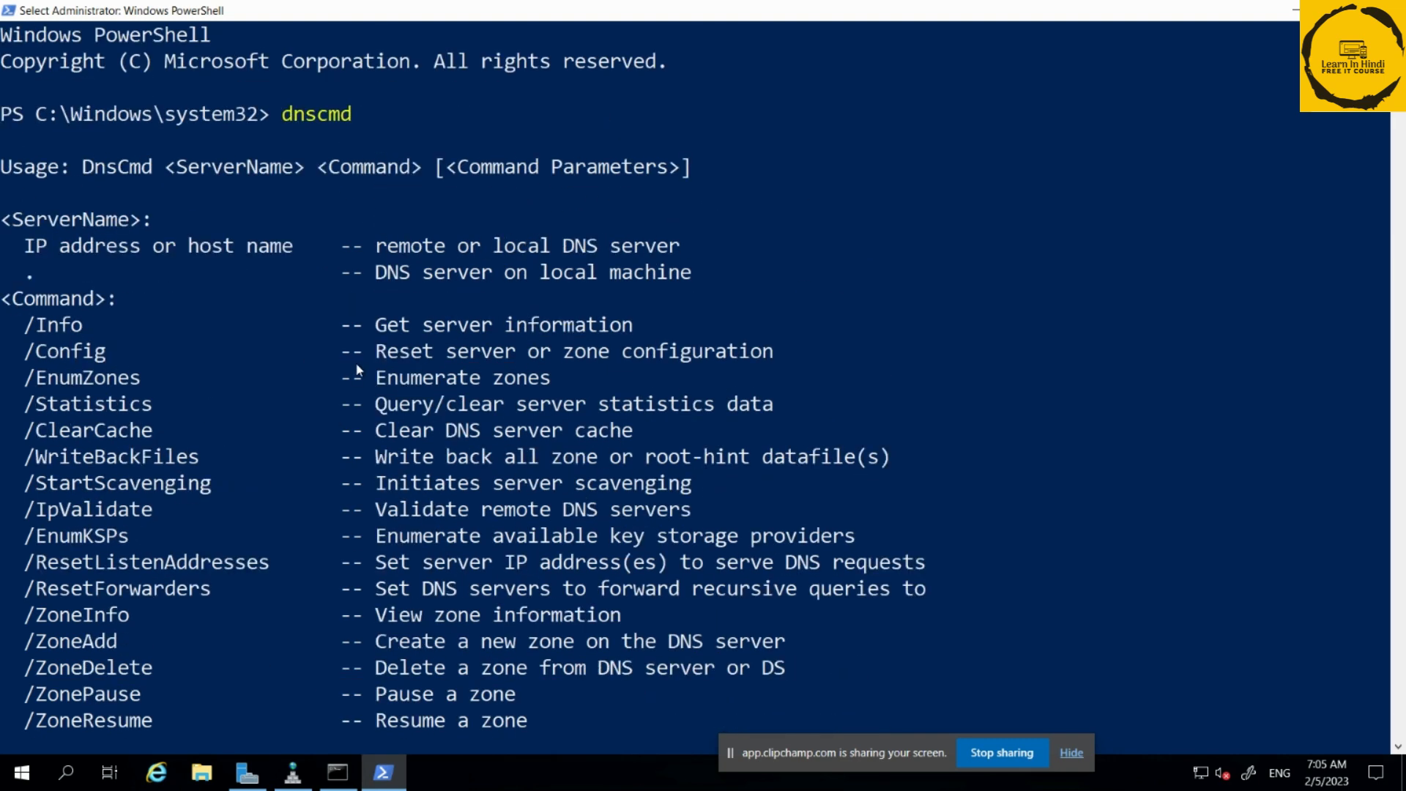
# Launch a second PowerShell window as administrator, allow the elevation request and begin the command "dnscmd /".
pyautogui.rightClick(21, 773)
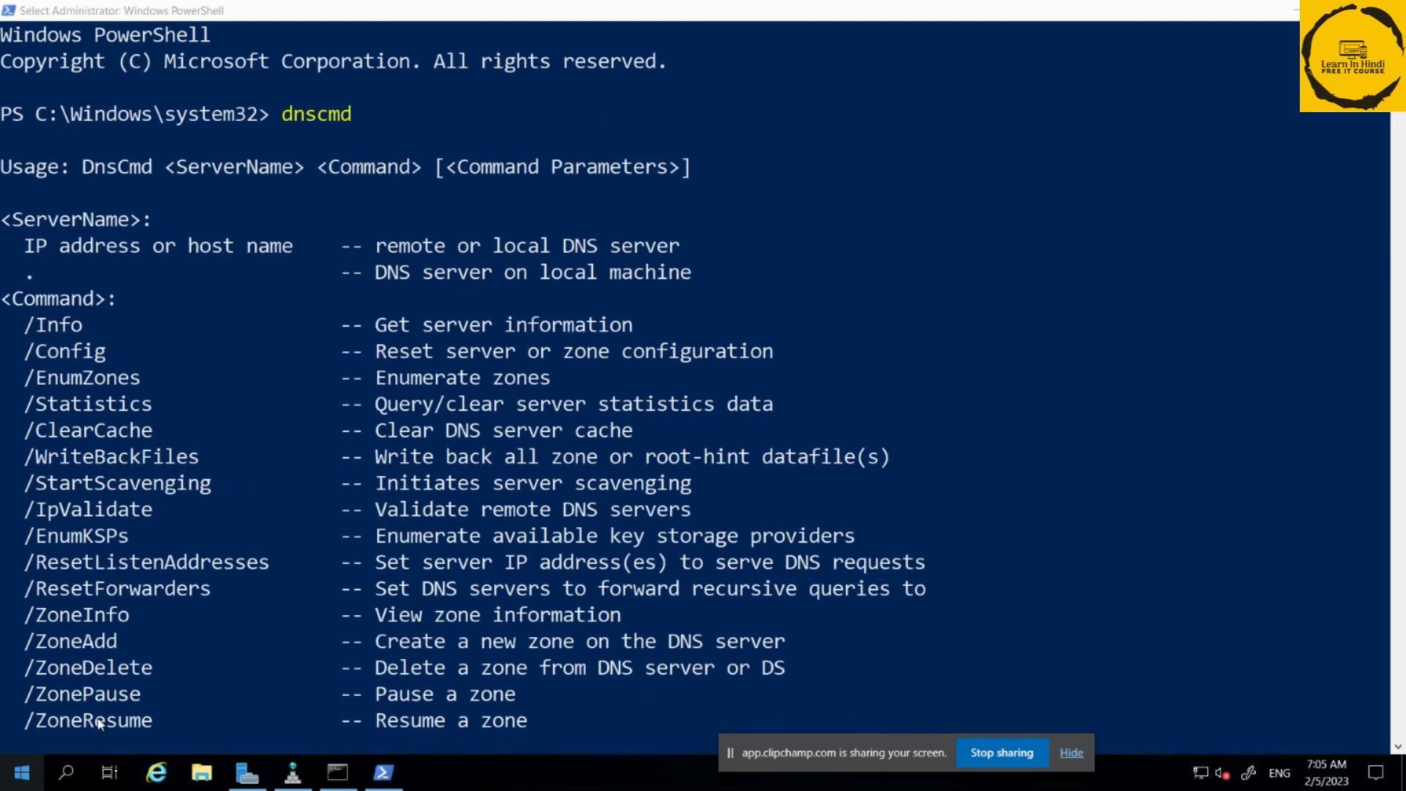
pyautogui.click(176, 536)
pyautogui.hotkey('alt', 'y')
pyautogui.write('dns')
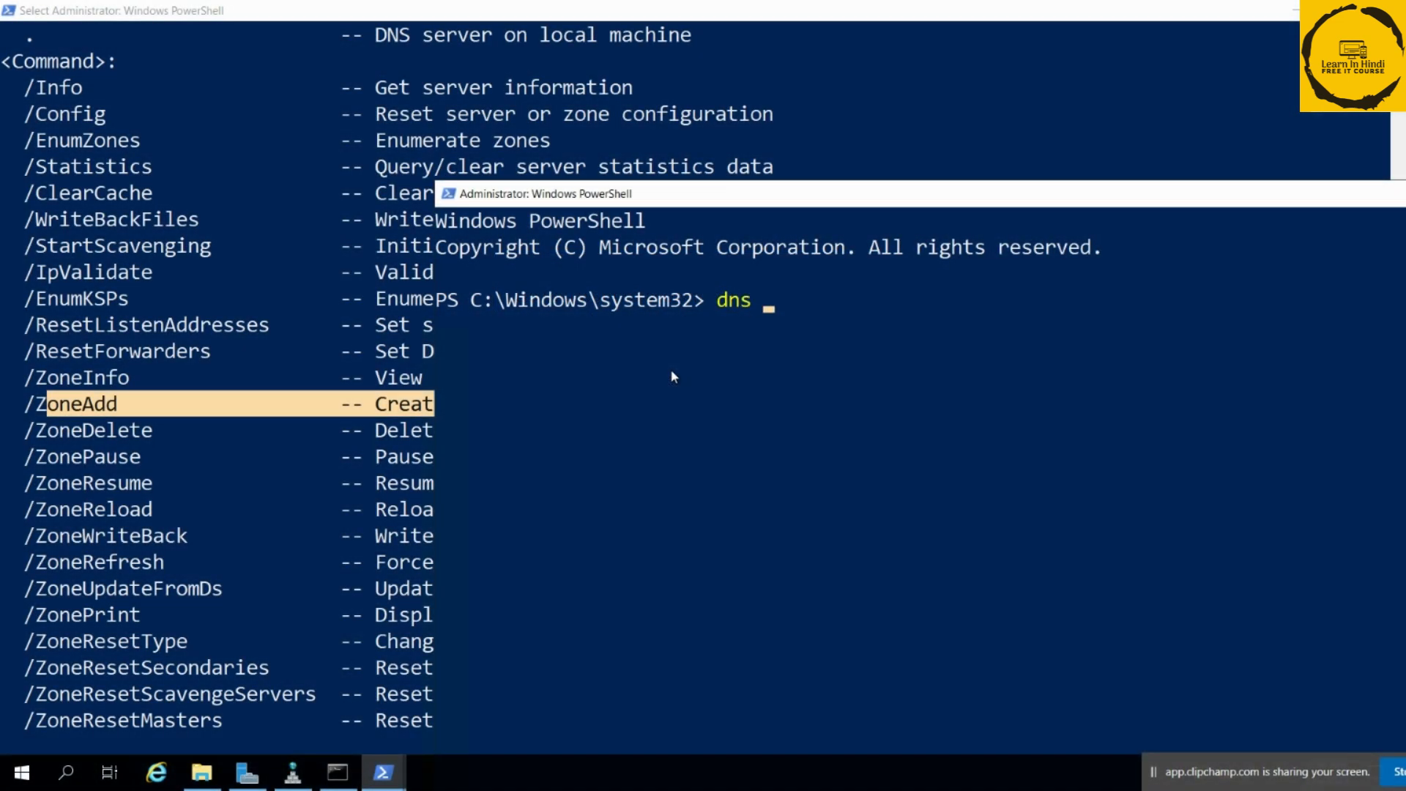
pyautogui.write('cmd /')
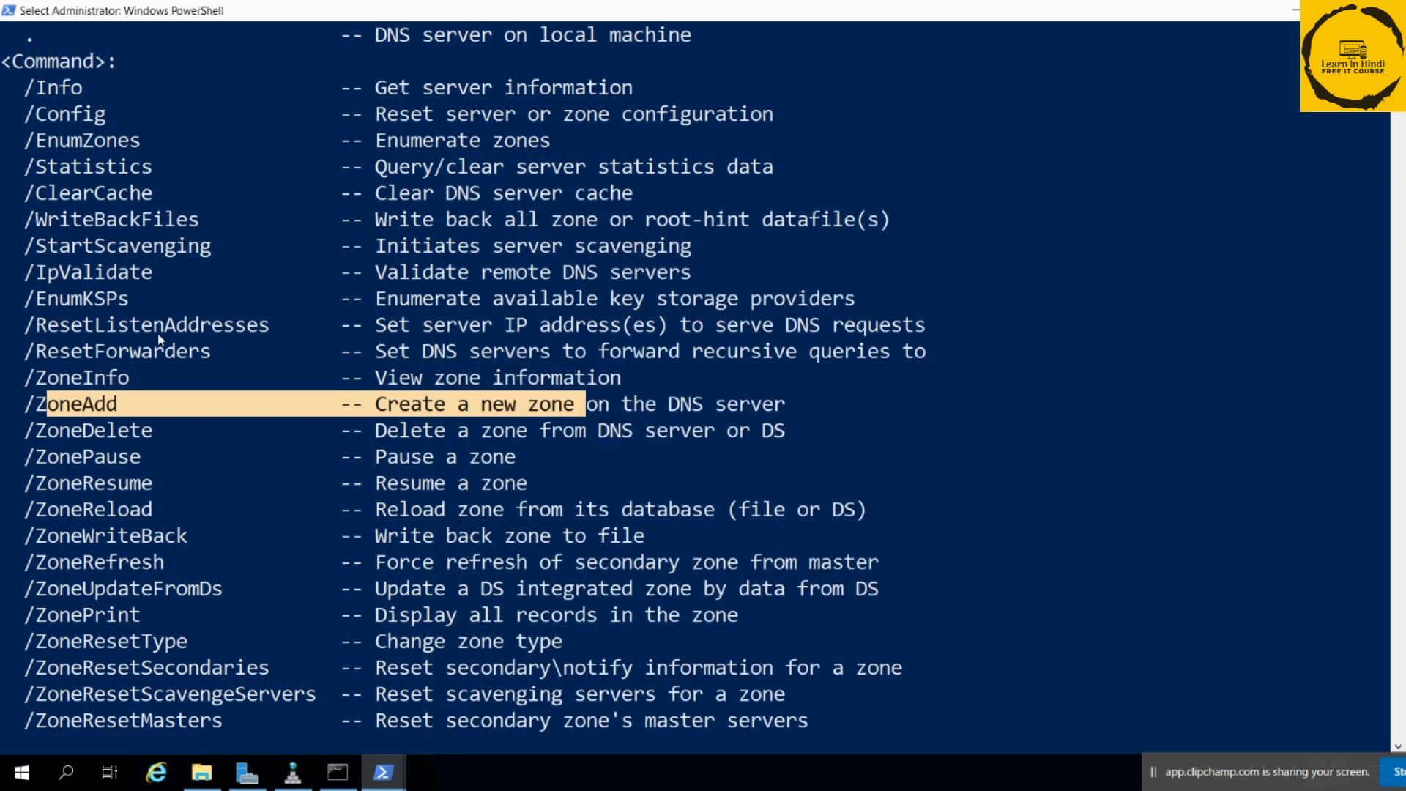
# Look up ZoneExport in the first window's command list and extend the new window's command to "dnscmd /zoneexport".
pyautogui.scroll(2, 158, 336)
pyautogui.scroll(-4, 157, 333)
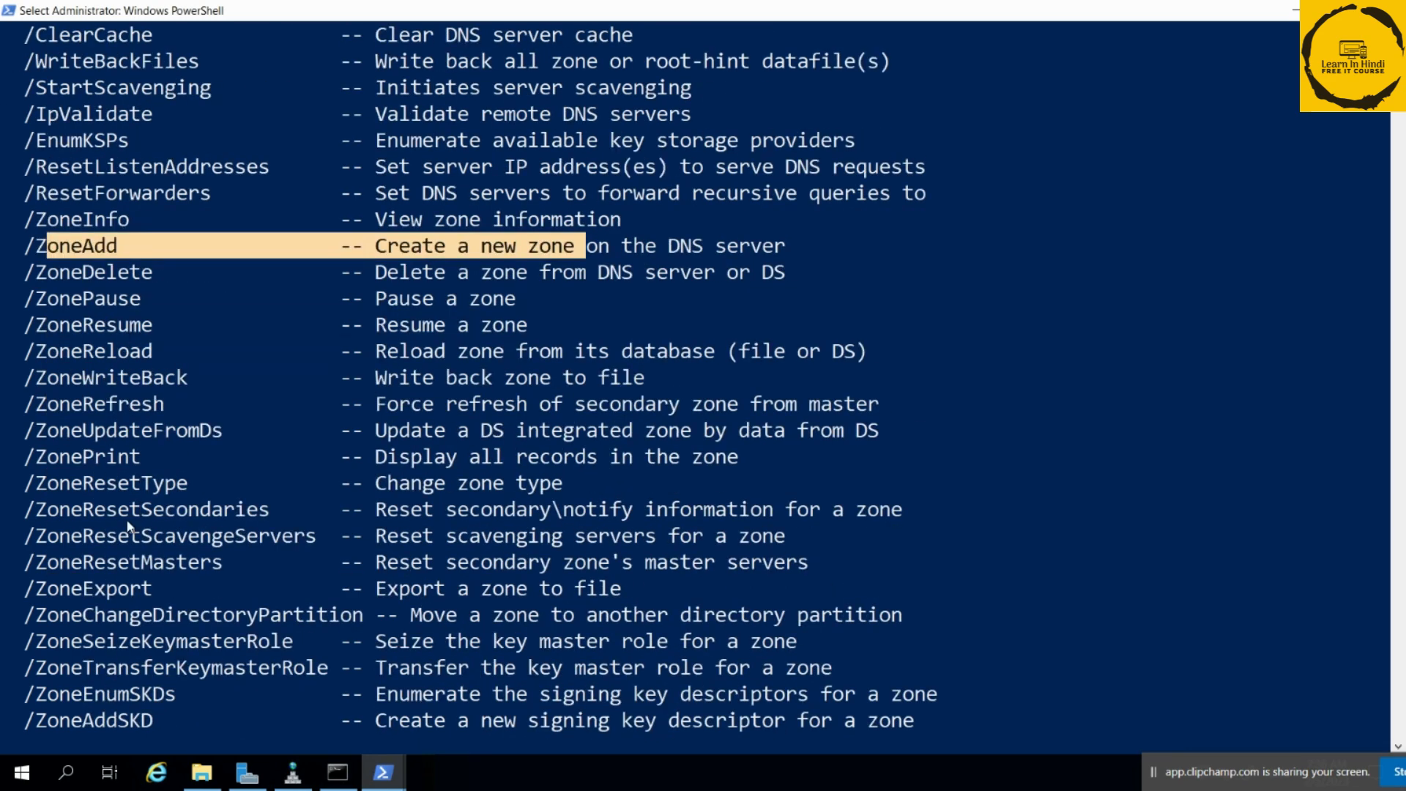
pyautogui.moveTo(164, 591); pyautogui.dragTo(37, 595)
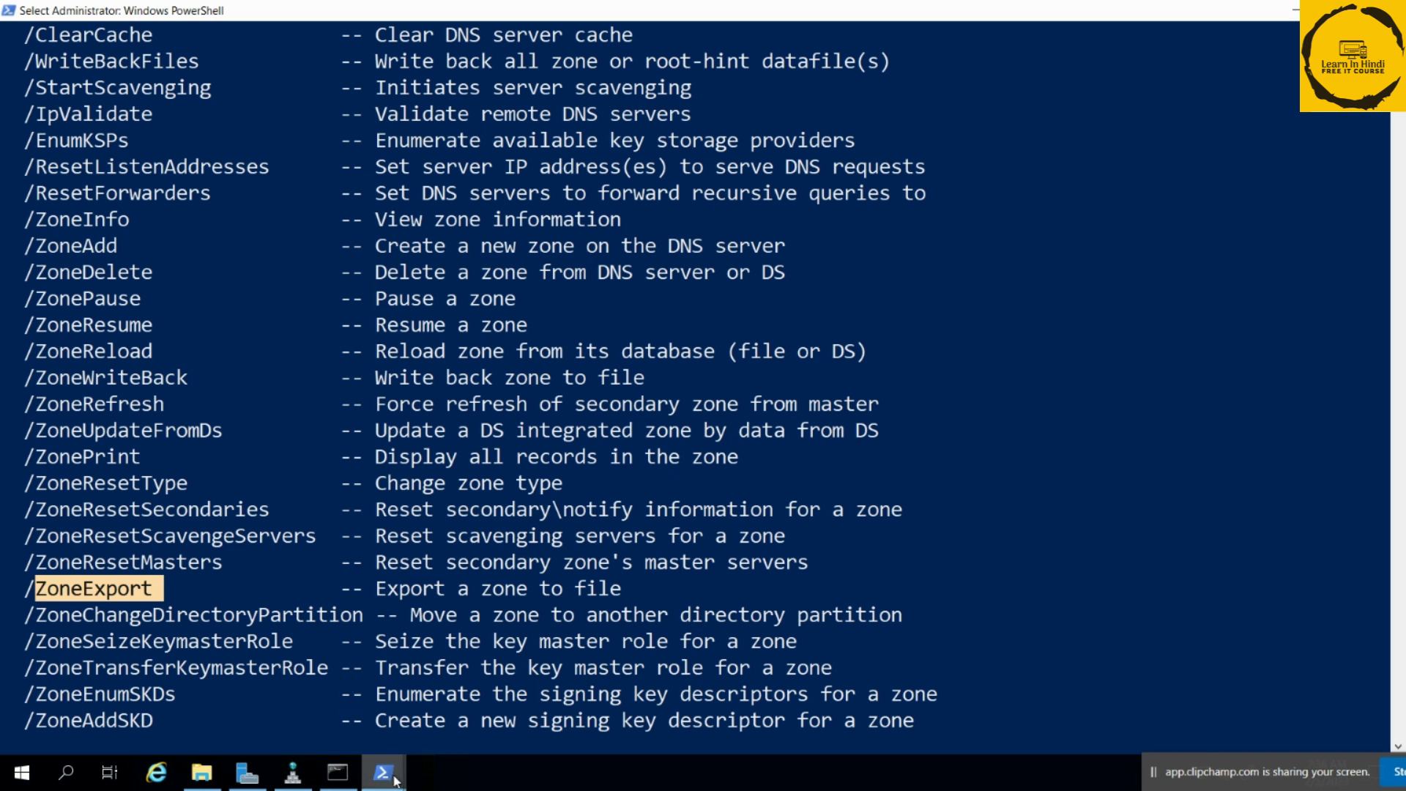
pyautogui.moveTo(394, 778)
pyautogui.click(523, 688)
pyautogui.write('e')
pyautogui.press('BackSpace')
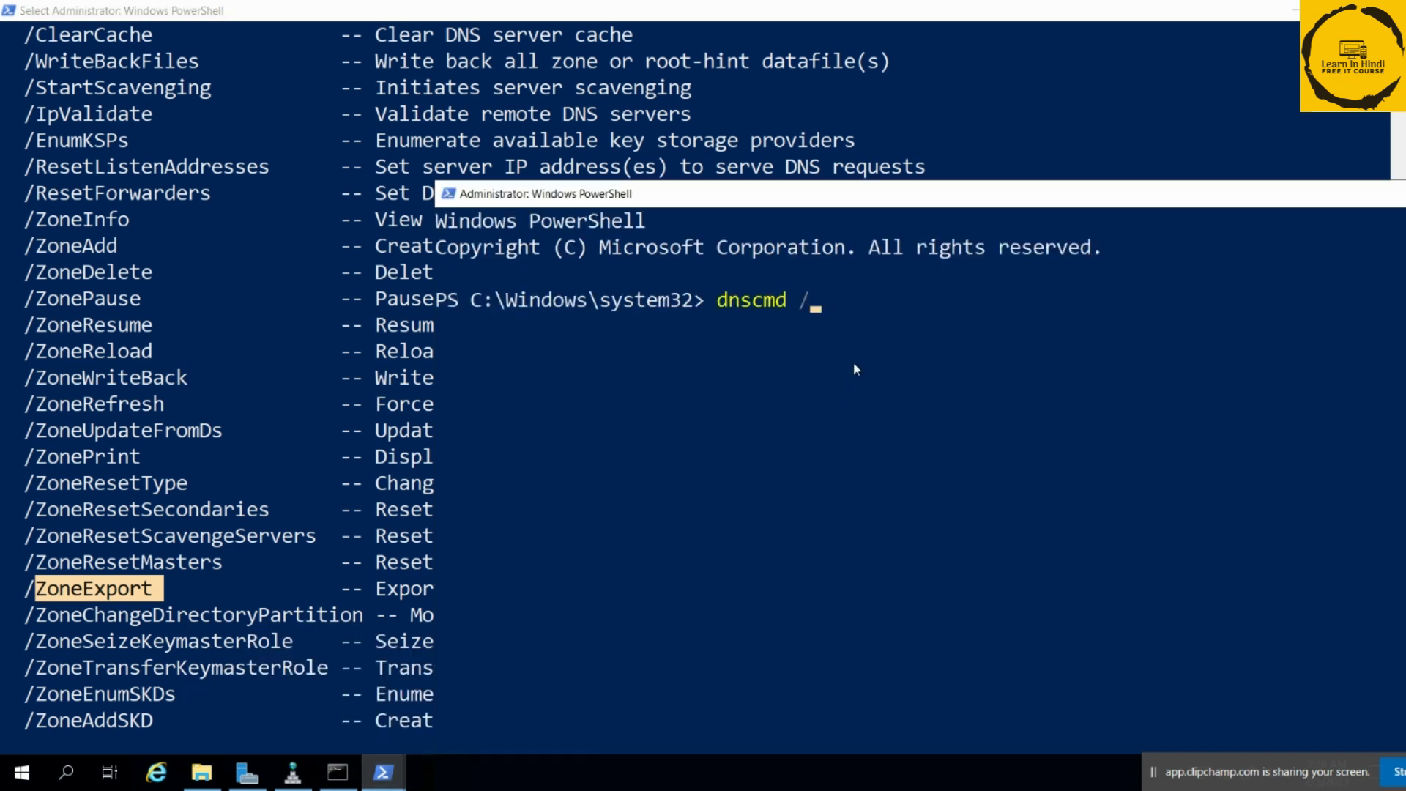
pyautogui.write('zoneexport')
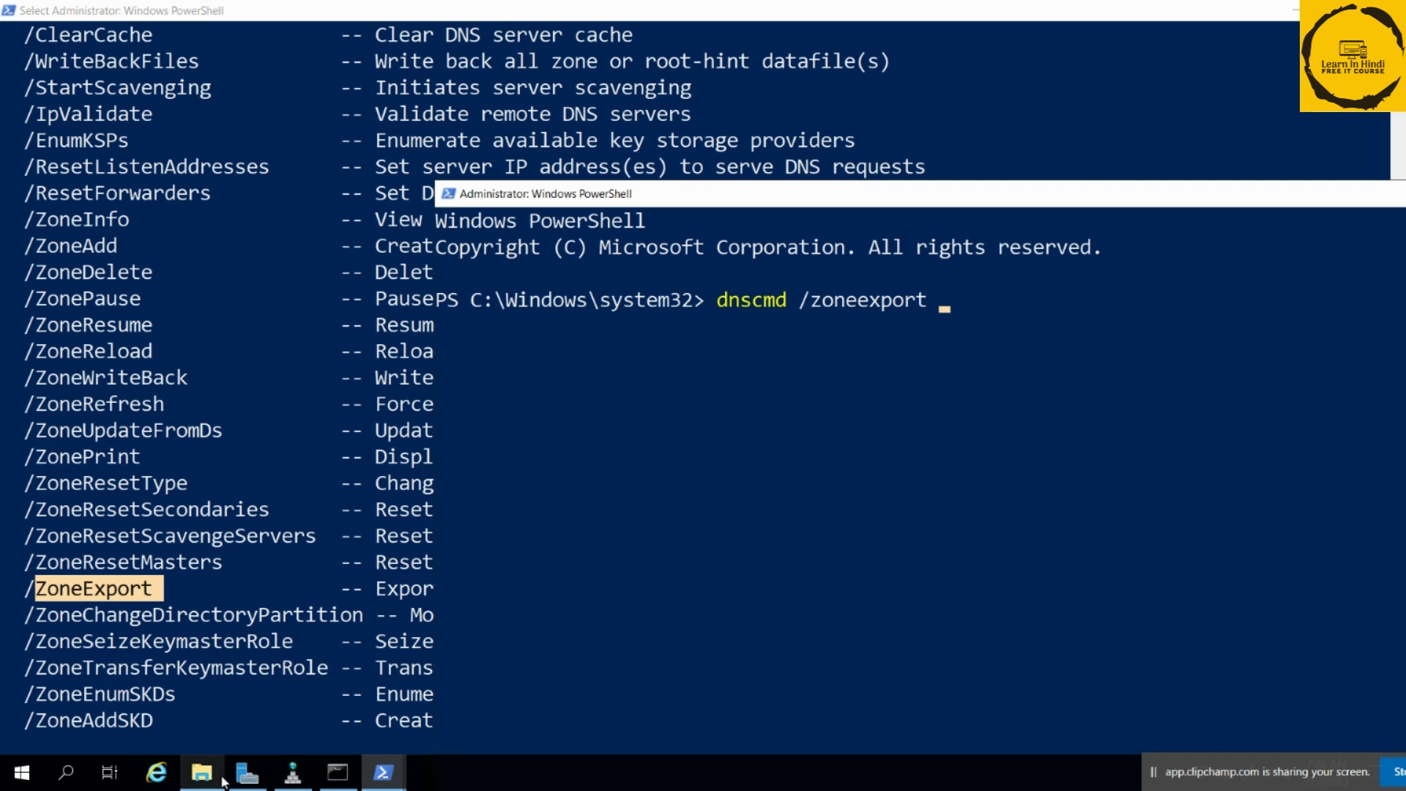
# Check the System32\dns folder in File Explorer and the abc.com and LearnAzureinHindi.online zones in DNS Manager.
pyautogui.moveTo(201, 772)
pyautogui.click(213, 702)
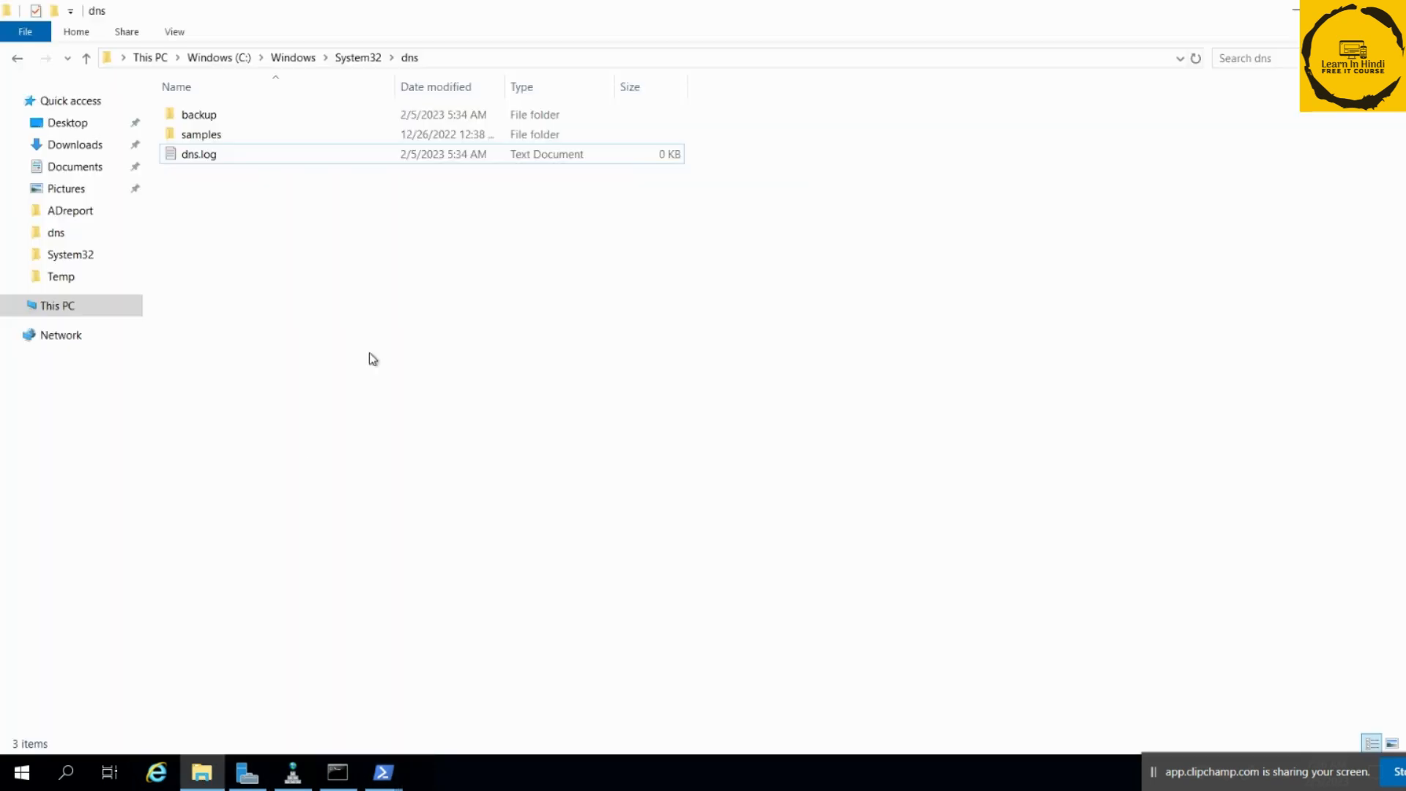
pyautogui.click(287, 777)
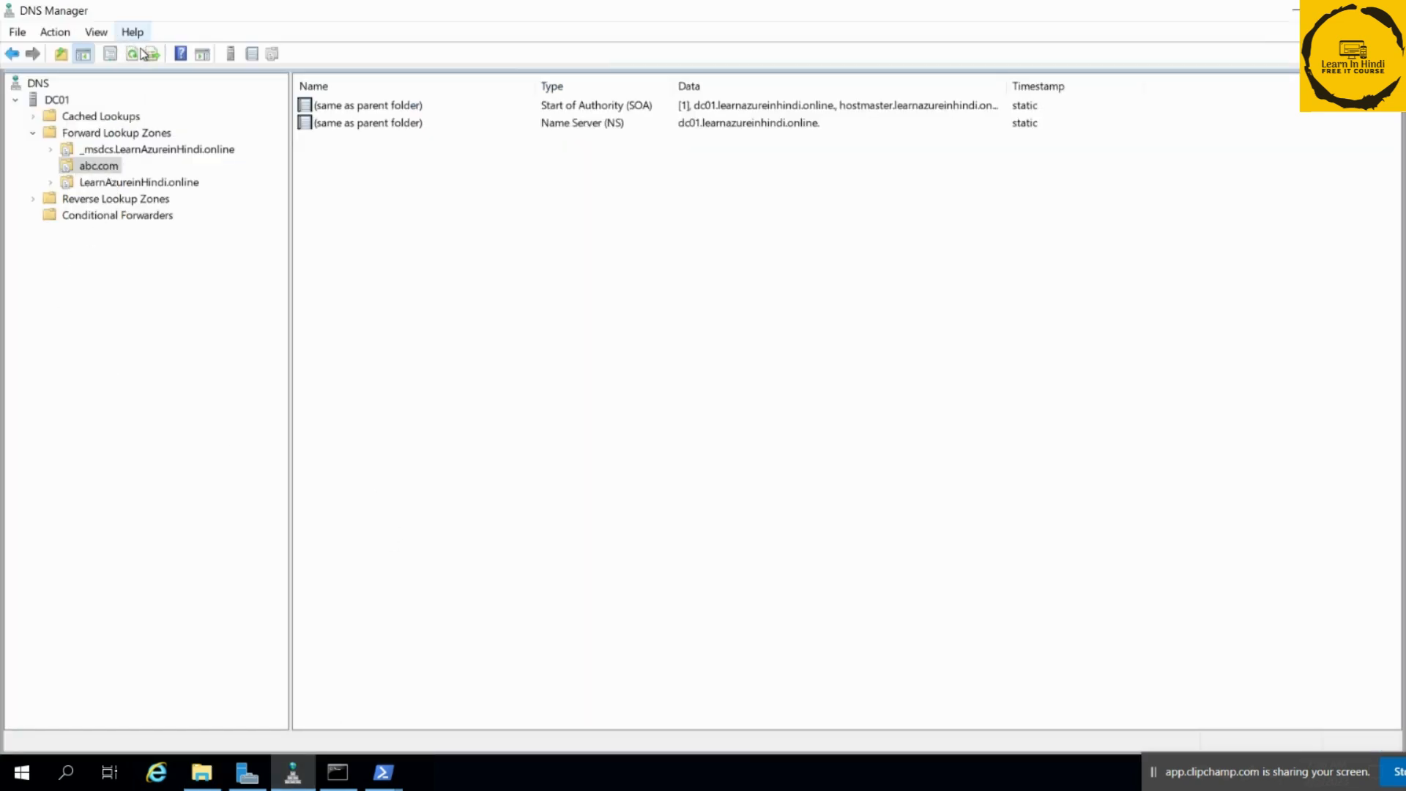
pyautogui.click(106, 167)
pyautogui.click(116, 183)
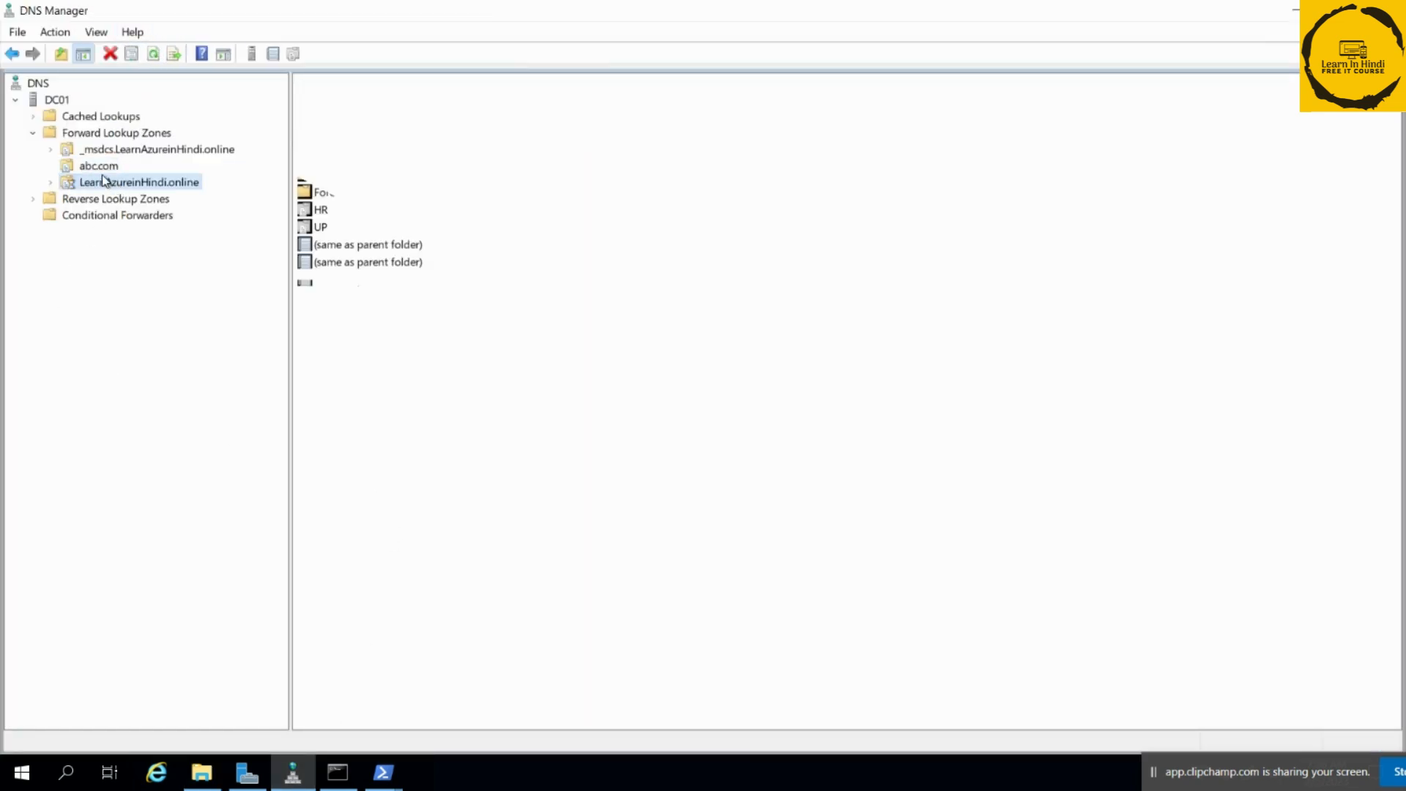
pyautogui.click(104, 167)
# Add the zone name LearnAzureinHindi.online to the dnscmd /zoneexport command and reposition the PowerShell window.
pyautogui.write('rt ')
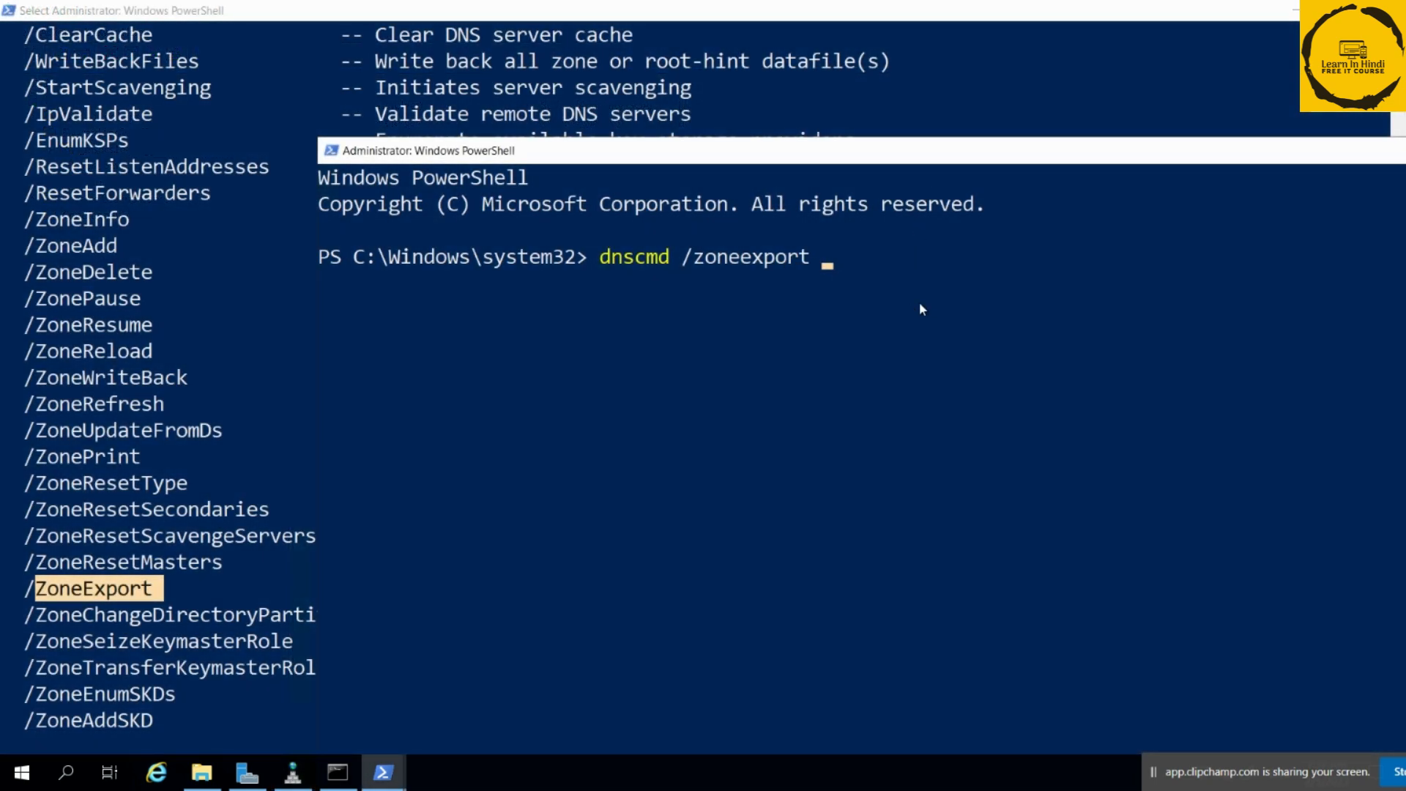
pyautogui.write('LearnAzureinHindi.online')
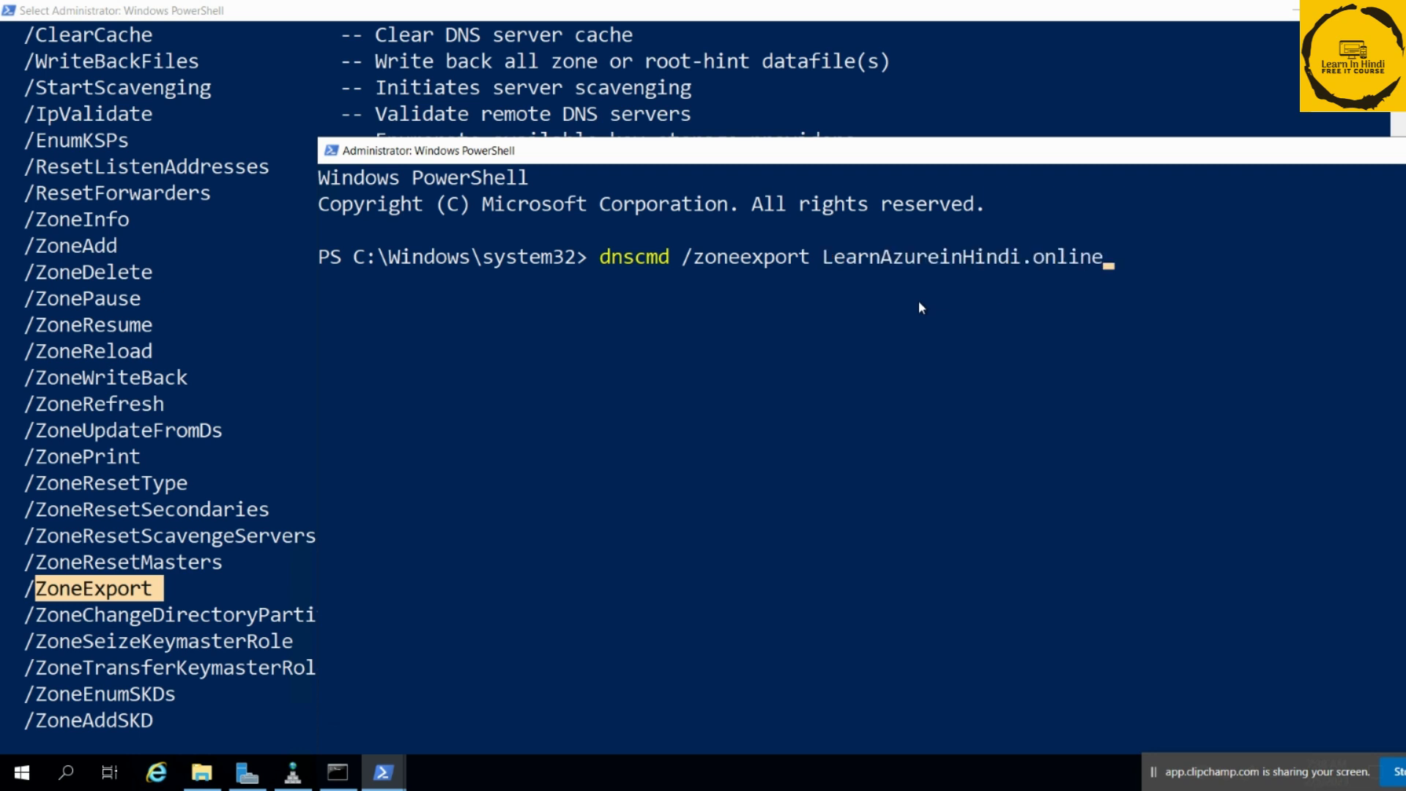
pyautogui.moveTo(987, 160); pyautogui.dragTo(906, 162)
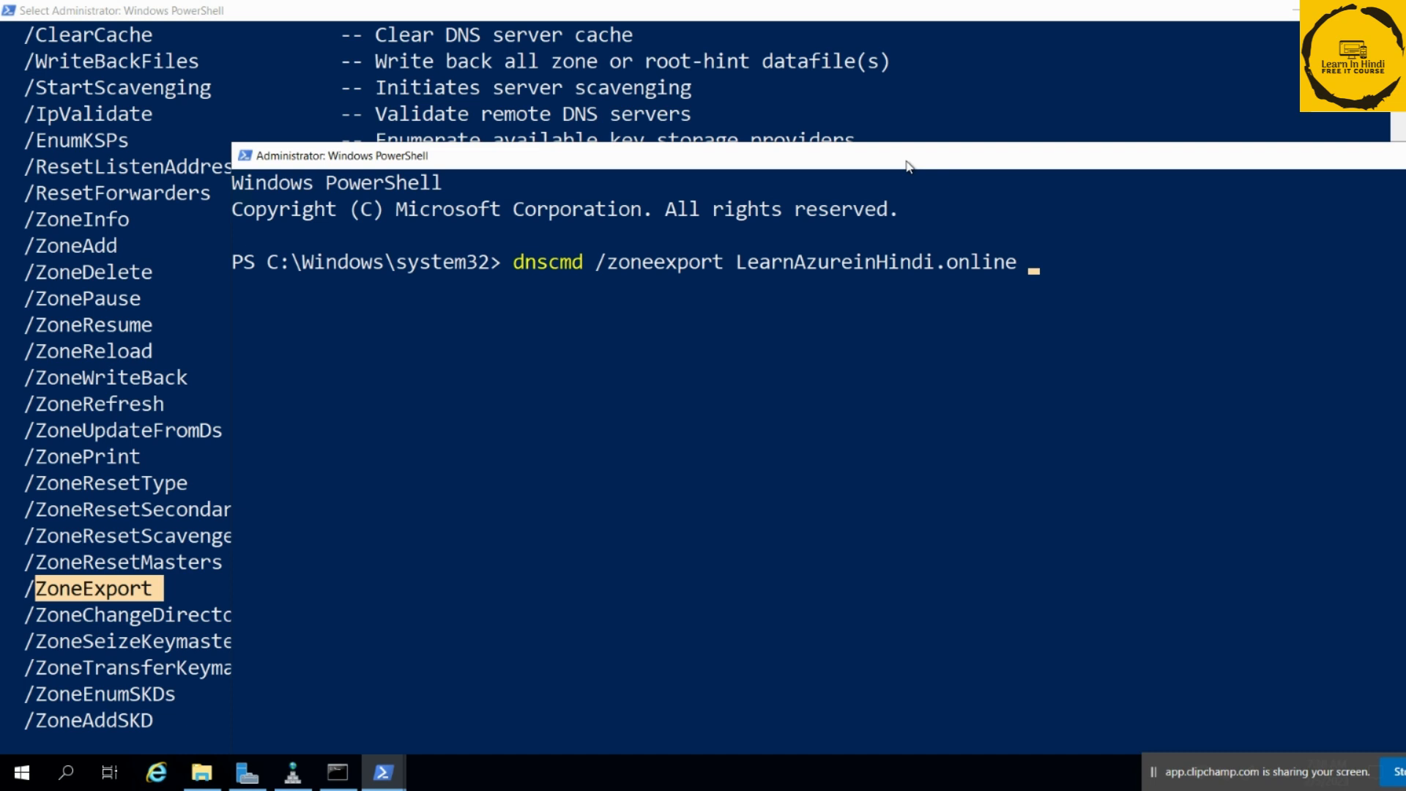
# Try to copy the zone name within the command line and paste it again as the export file name.
pyautogui.moveTo(736, 262); pyautogui.dragTo(1017, 261)
pyautogui.click(1151, 271)
pyautogui.rightClick(1150, 274)
pyautogui.click(746, 266)
pyautogui.moveTo(747, 268); pyautogui.dragTo(1007, 273)
pyautogui.rightClick(1154, 272)
pyautogui.click(1264, 282)
pyautogui.rightClick(1158, 281)
pyautogui.moveTo(869, 148); pyautogui.dragTo(750, 134)
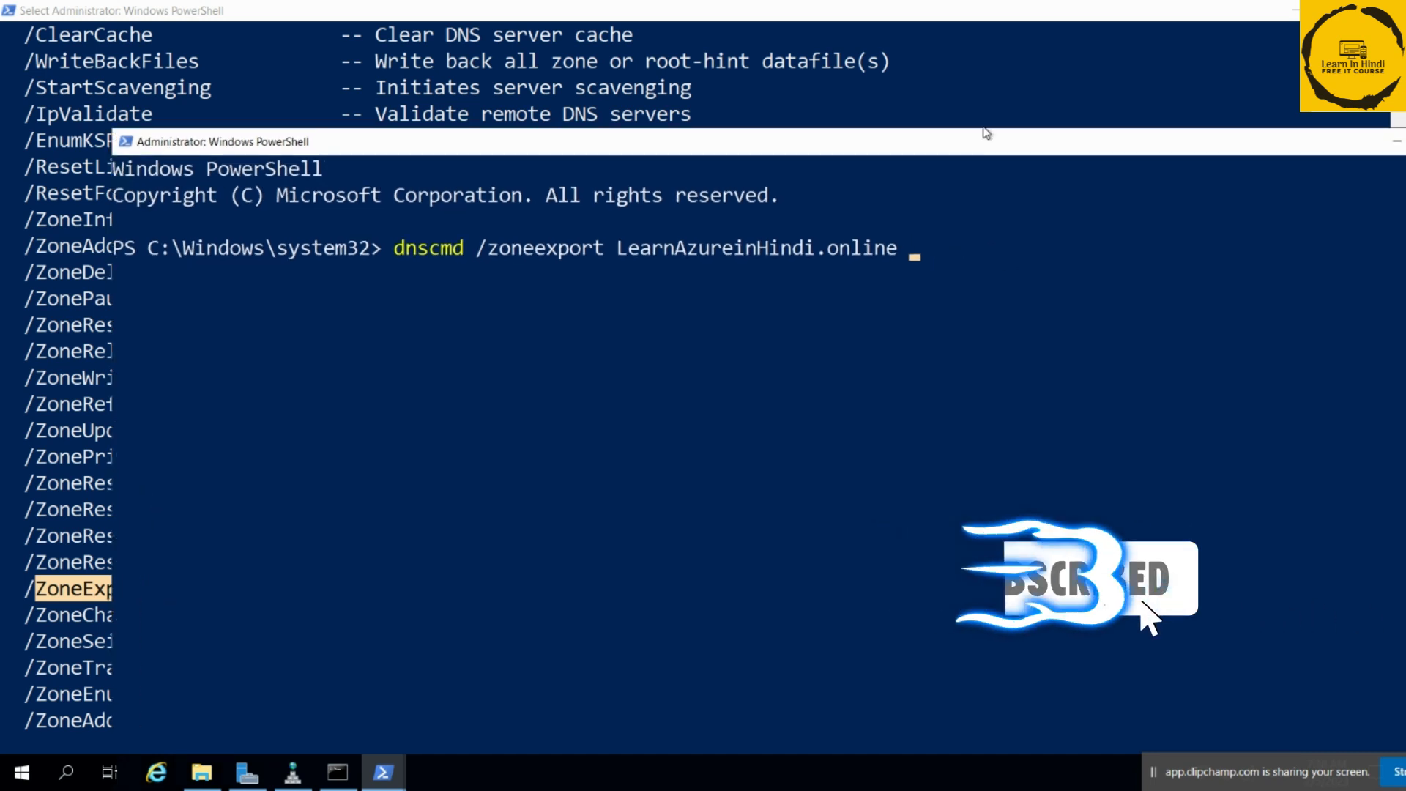
pyautogui.rightClick(989, 144)
pyautogui.moveTo(1055, 273)
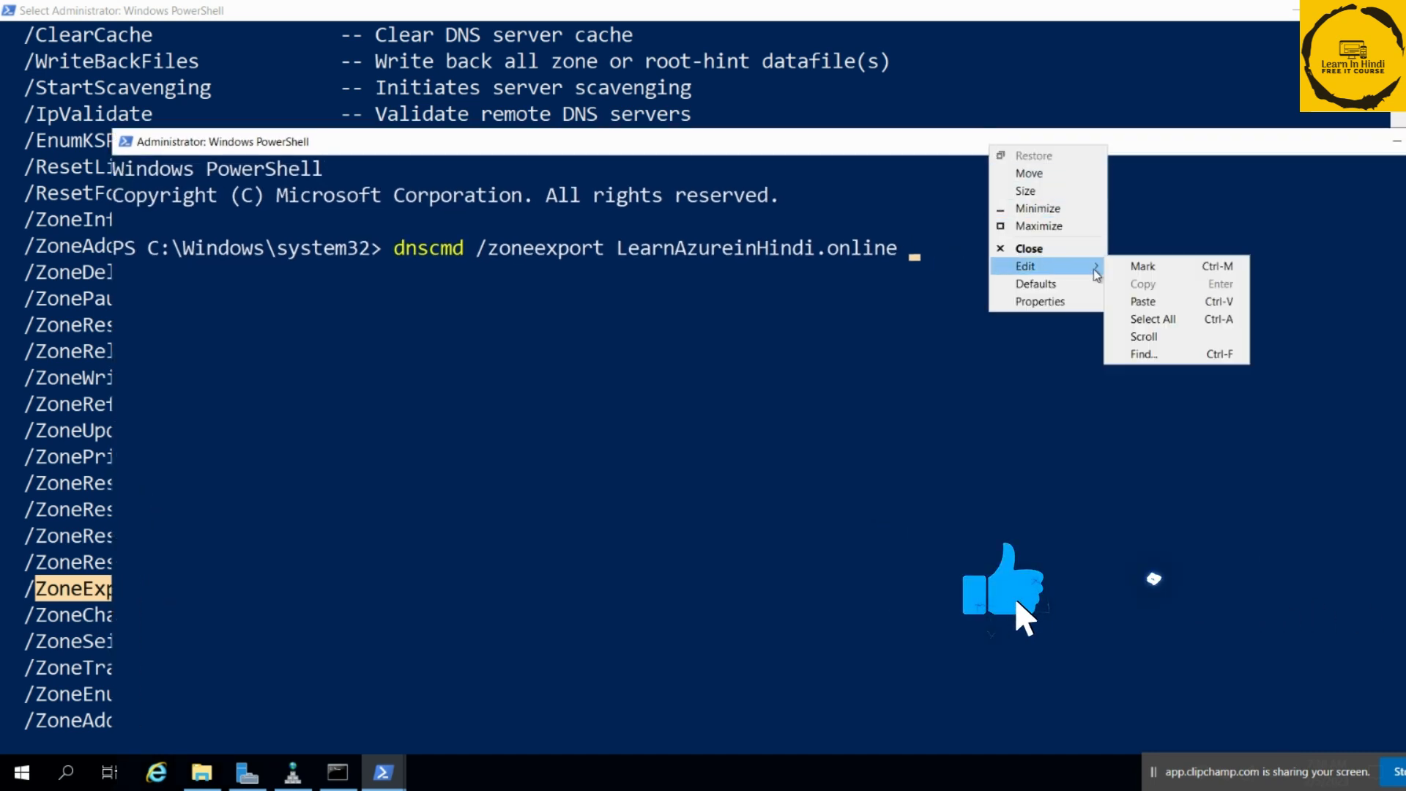
pyautogui.click(1145, 299)
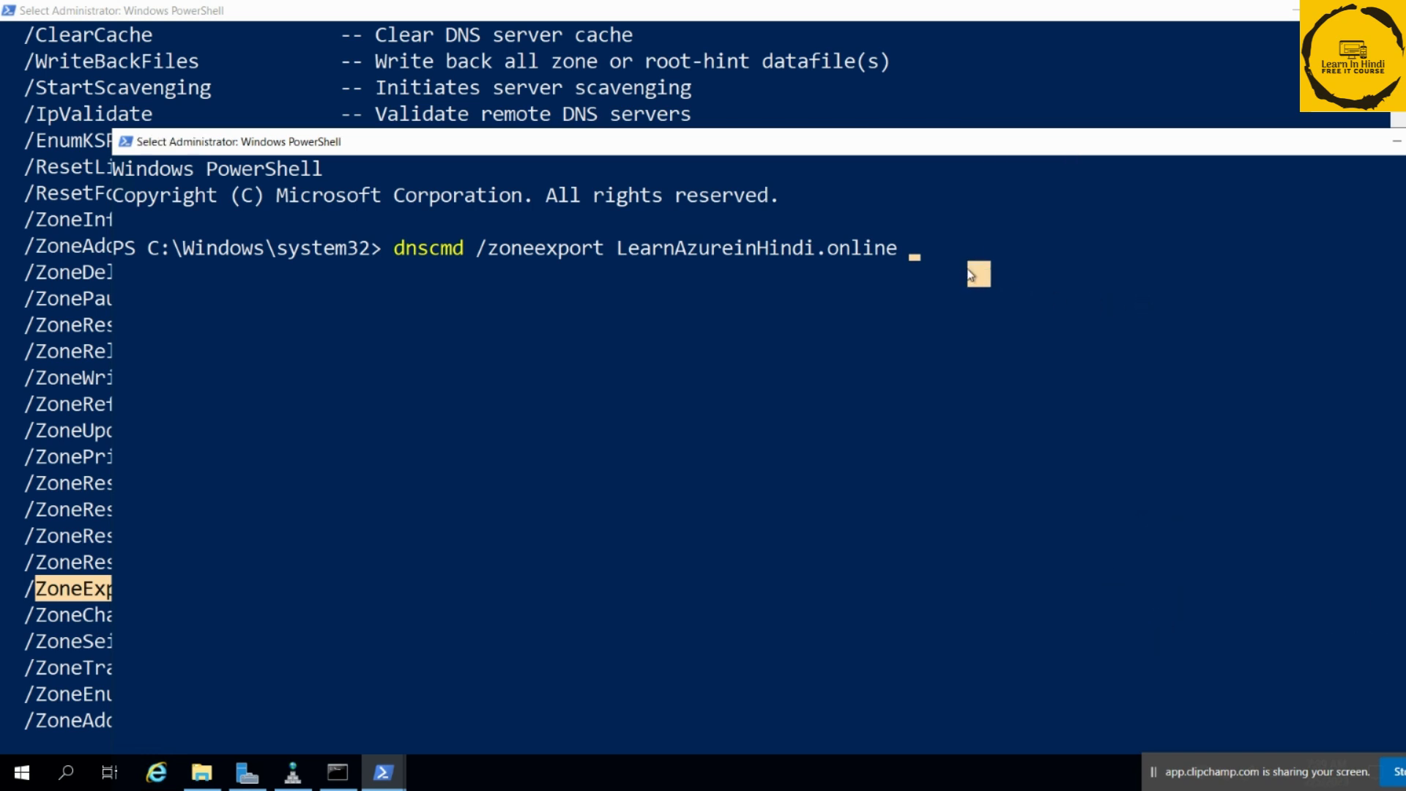
pyautogui.press('BackSpace')
pyautogui.press('BackSpace')
pyautogui.press('BackSpace')
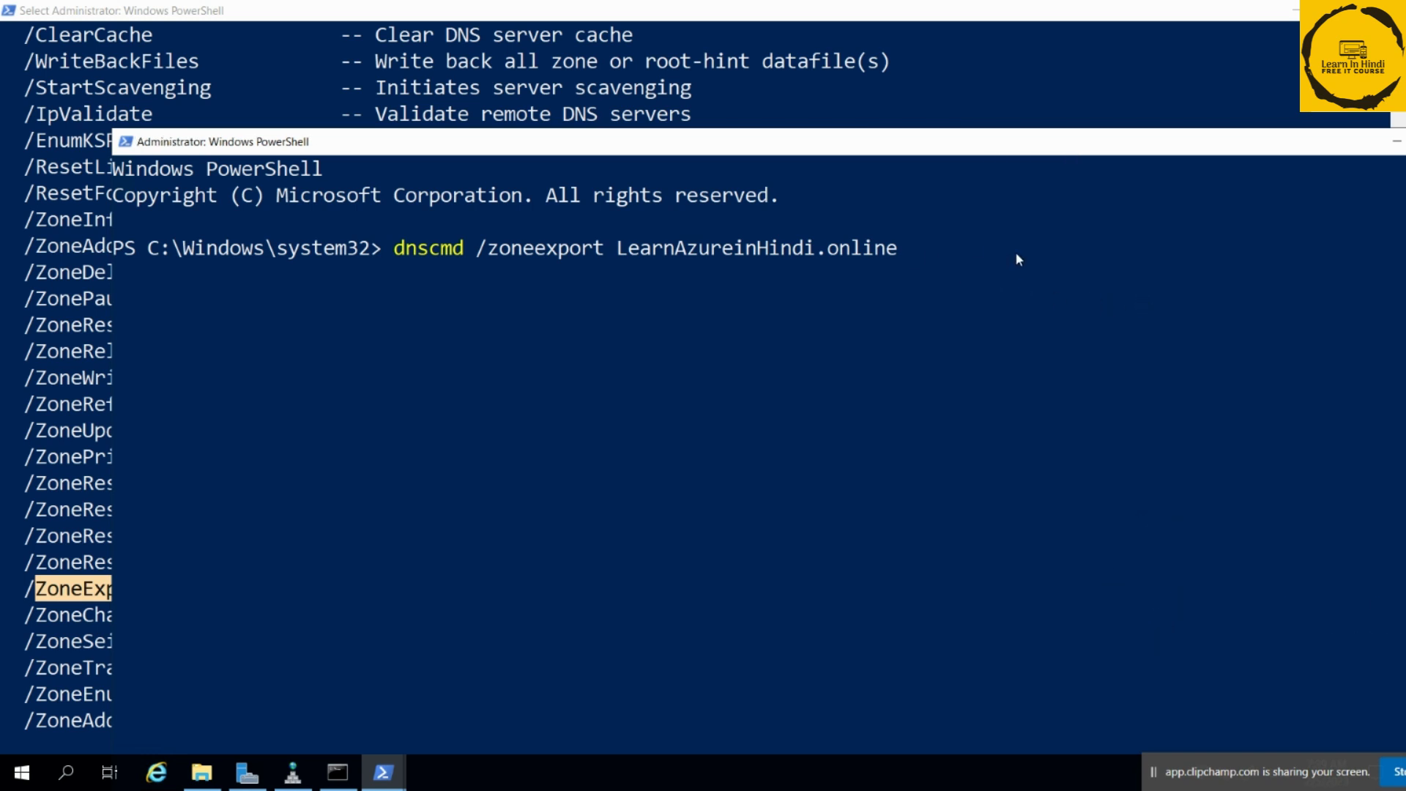
# Enter learnazureinhindi.online.bak as the export file name at the end of the dnscmd /zoneexport command.
pyautogui.write('learnazureinhiondi')
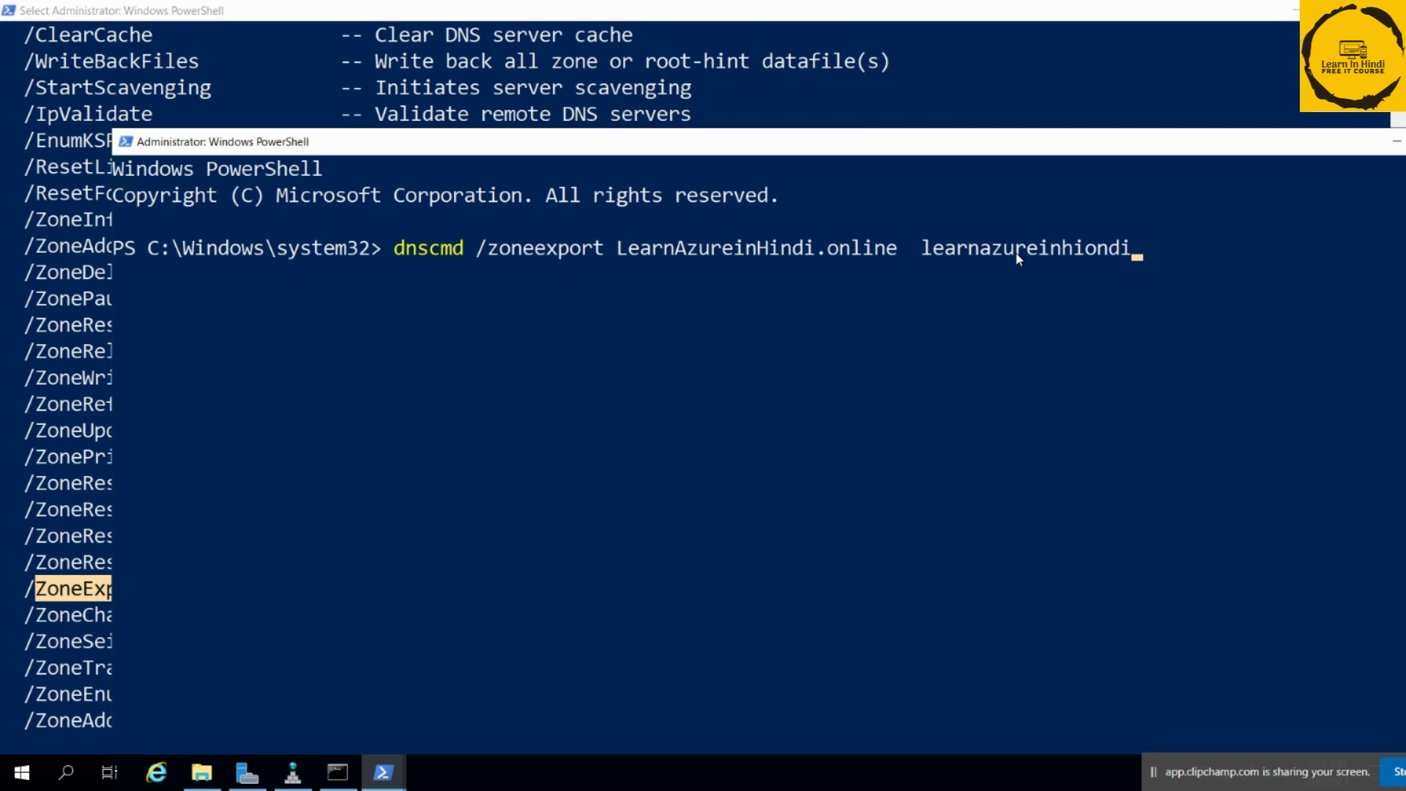
pyautogui.press('BackSpace')
pyautogui.press('BackSpace')
pyautogui.press('BackSpace')
pyautogui.press('BackSpace')
pyautogui.write('ndi.online.bak')
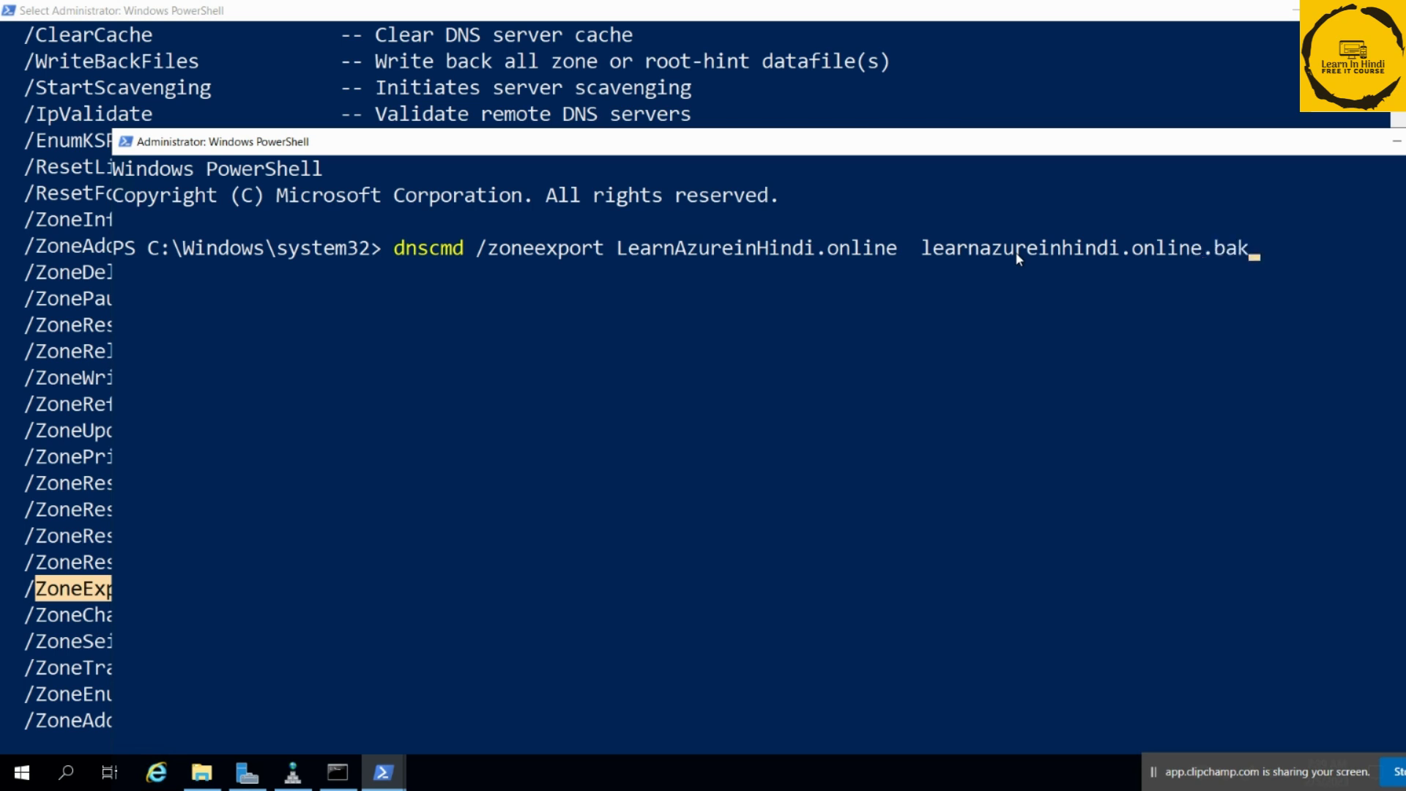
pyautogui.write('.')
pyautogui.press('BackSpace')
# Review the System32\dns folder and its backup subfolder in File Explorer as the export location.
pyautogui.click(202, 772)
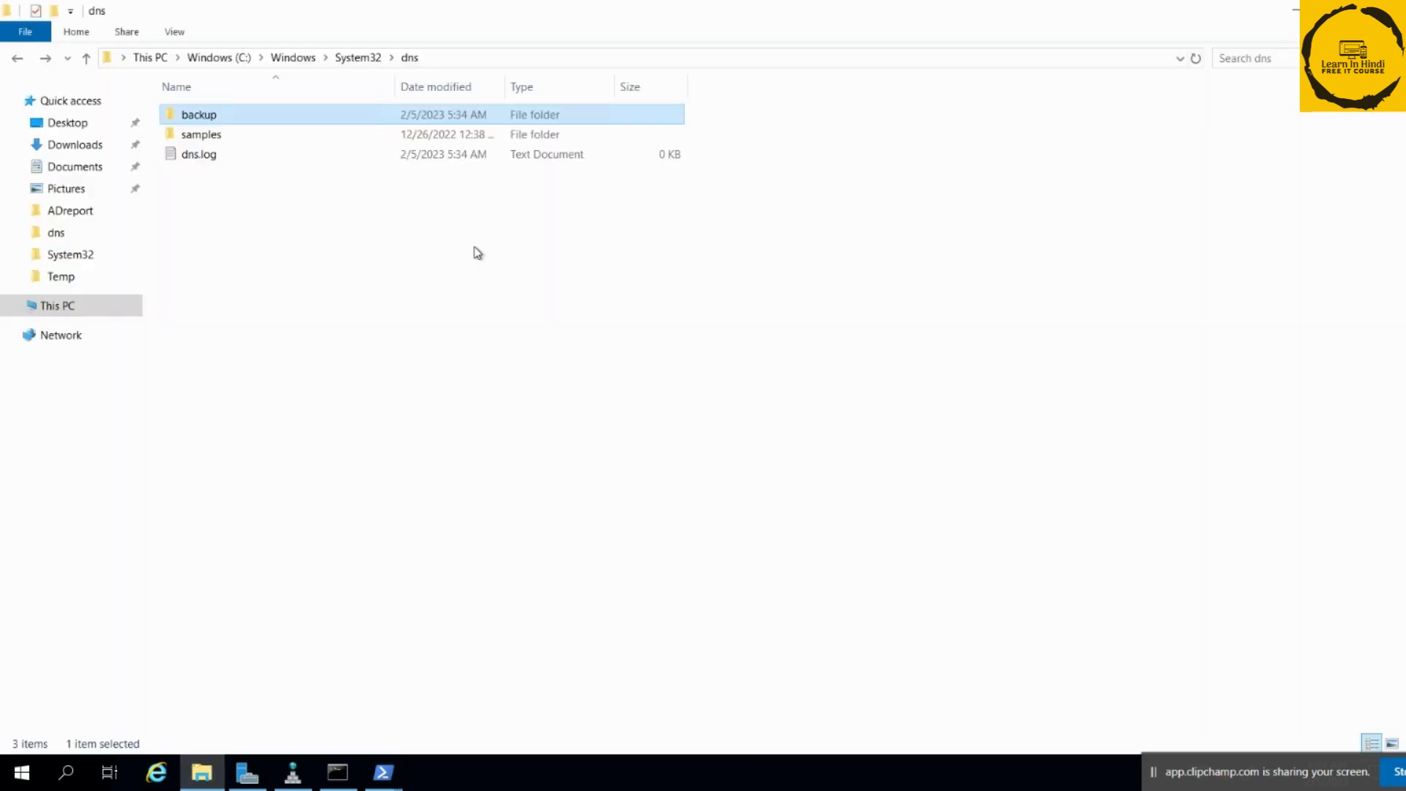
pyautogui.click(359, 56)
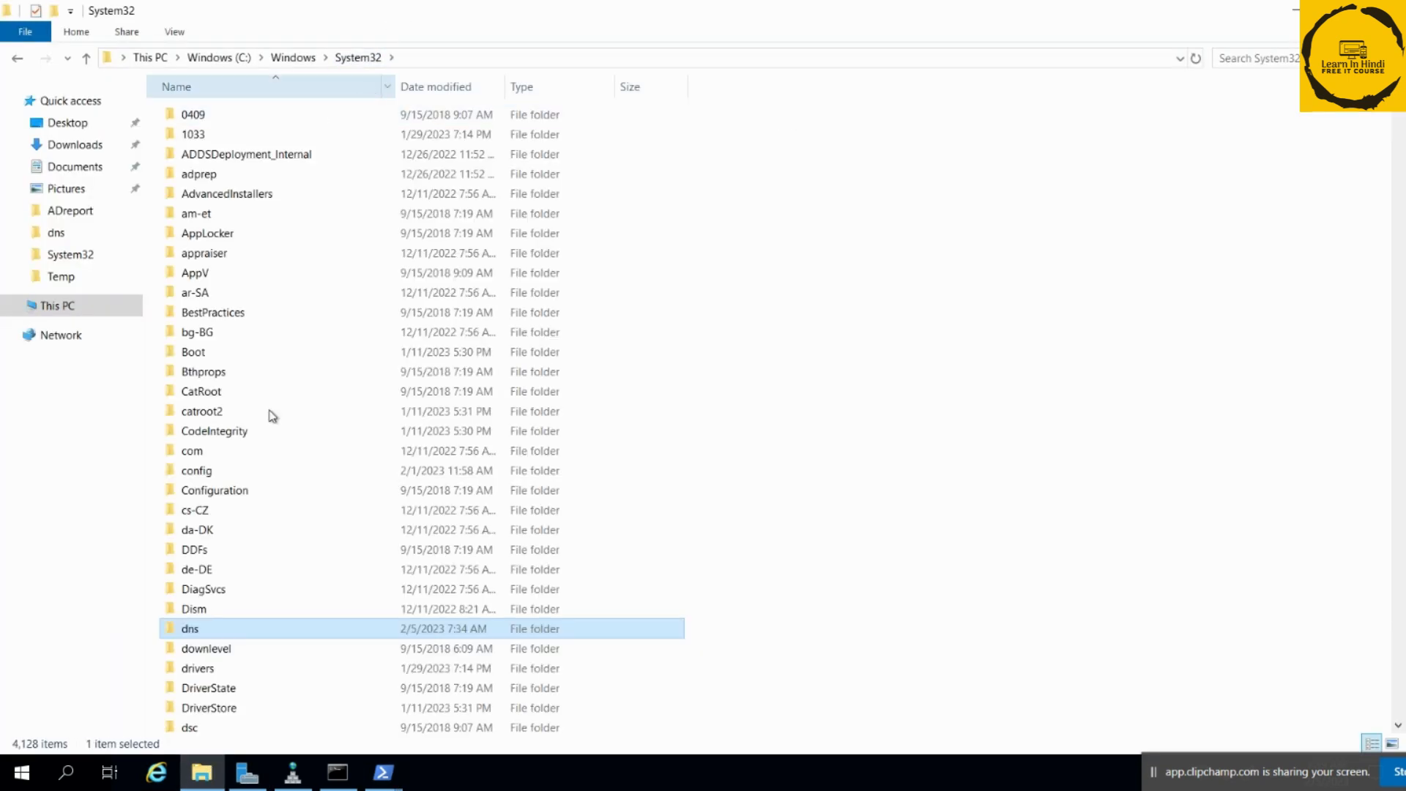
pyautogui.doubleClick(253, 634)
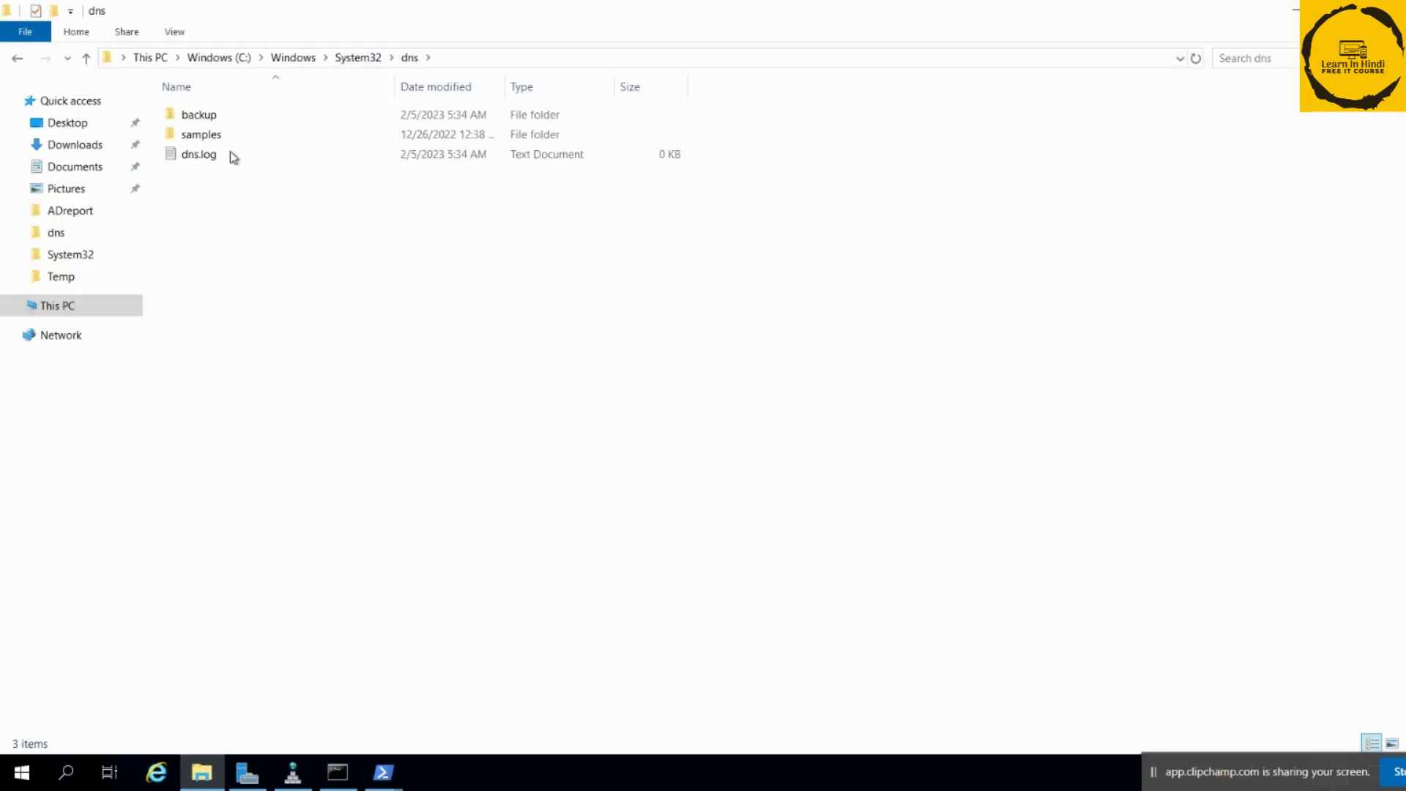
pyautogui.doubleClick(217, 116)
pyautogui.click(409, 58)
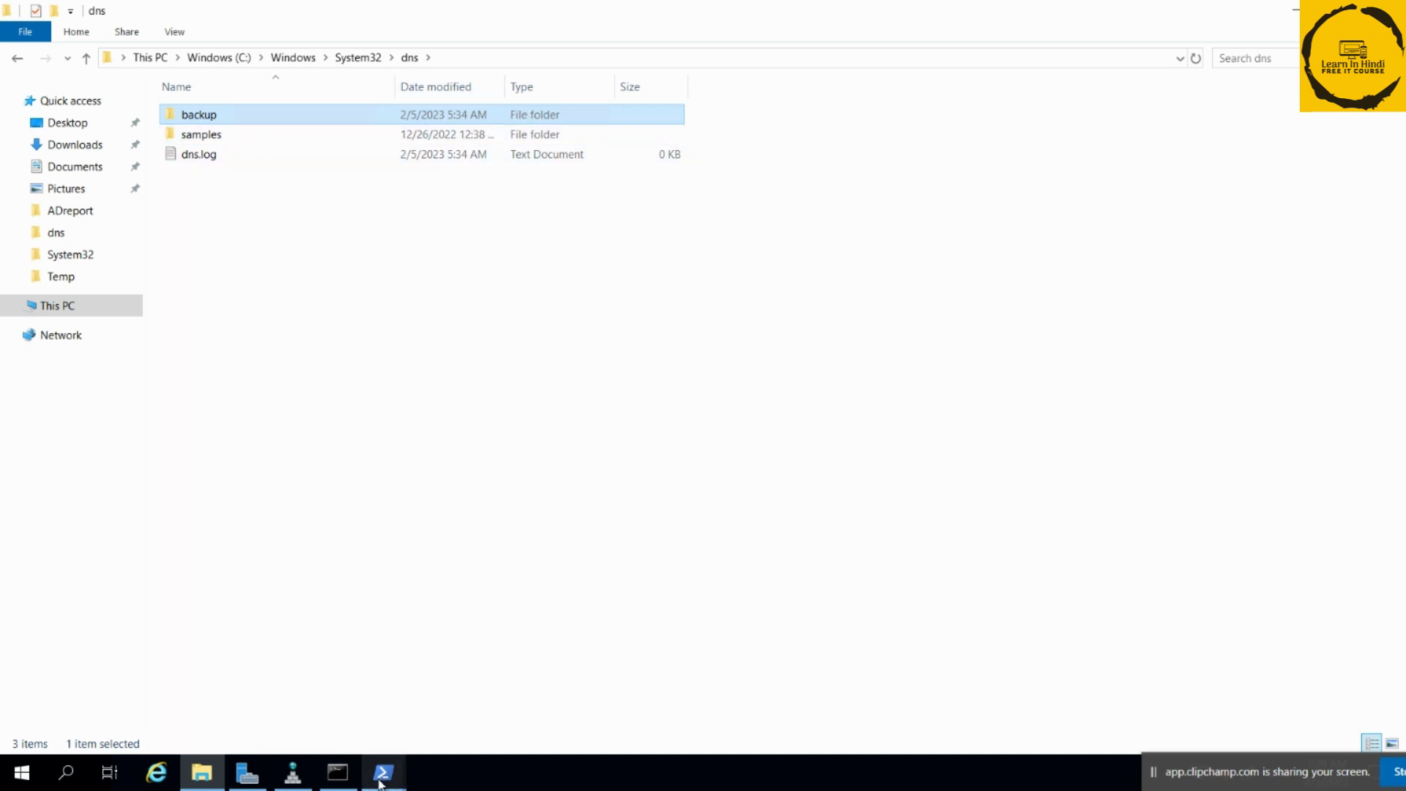
# Return to the second PowerShell window, run the LearnAzureinHindi.online zone export and highlight its output.
pyautogui.moveTo(383, 772)
pyautogui.click(486, 684)
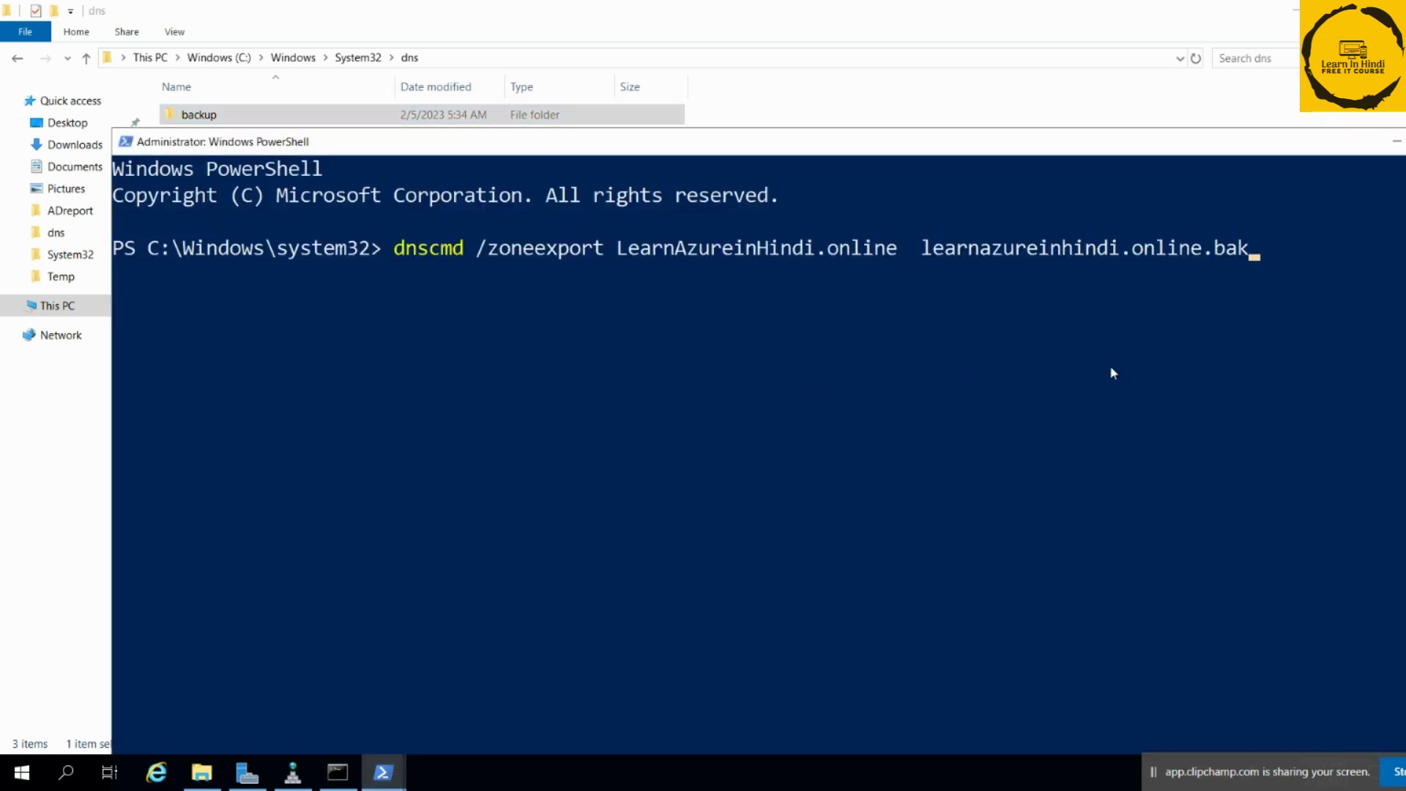
pyautogui.press('Return')
pyautogui.moveTo(1118, 339); pyautogui.dragTo(300, 330)
# Switch to File Explorer and copy learnazureinhindi.online.bak from the System32\dns folder into its backup subfolder.
pyautogui.click(738, 35)
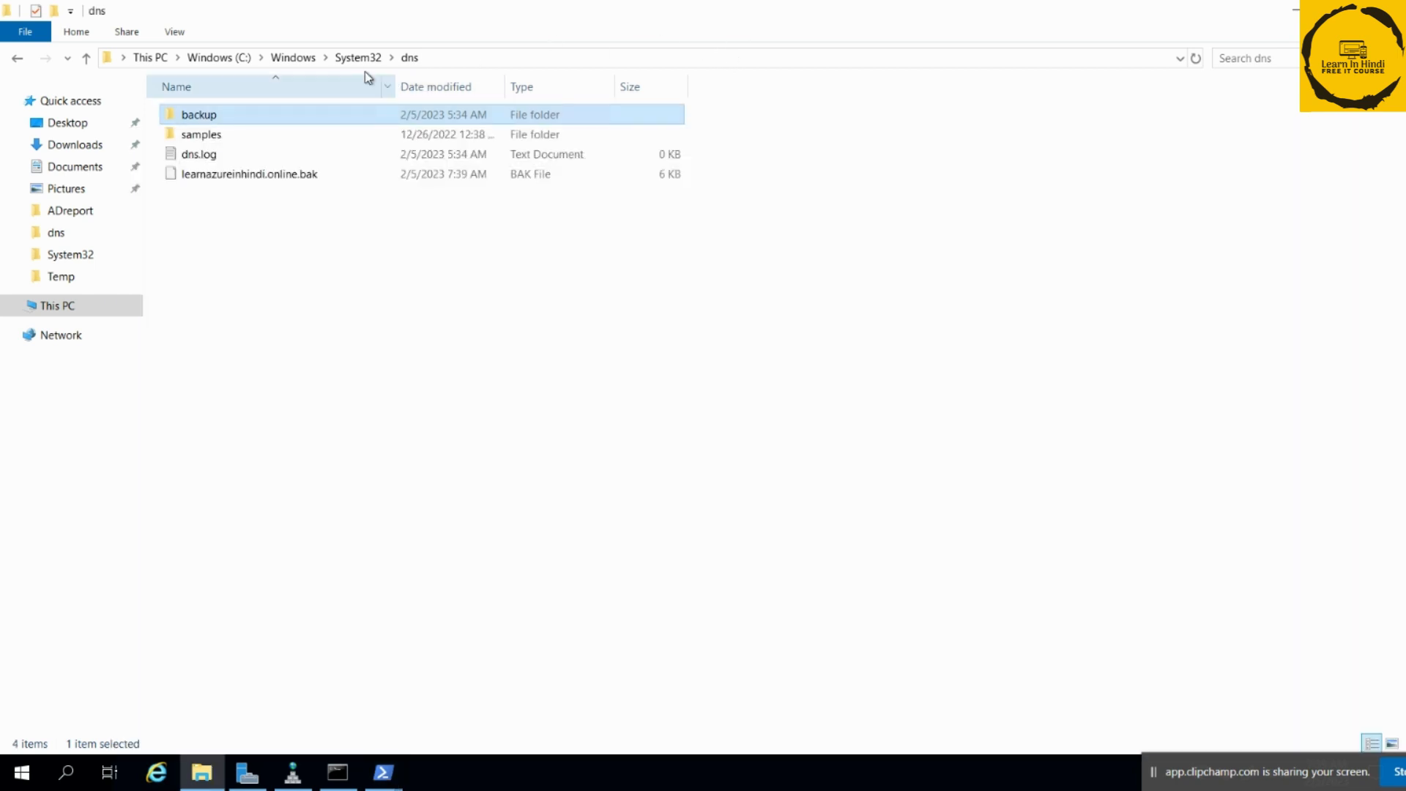
pyautogui.click(255, 179)
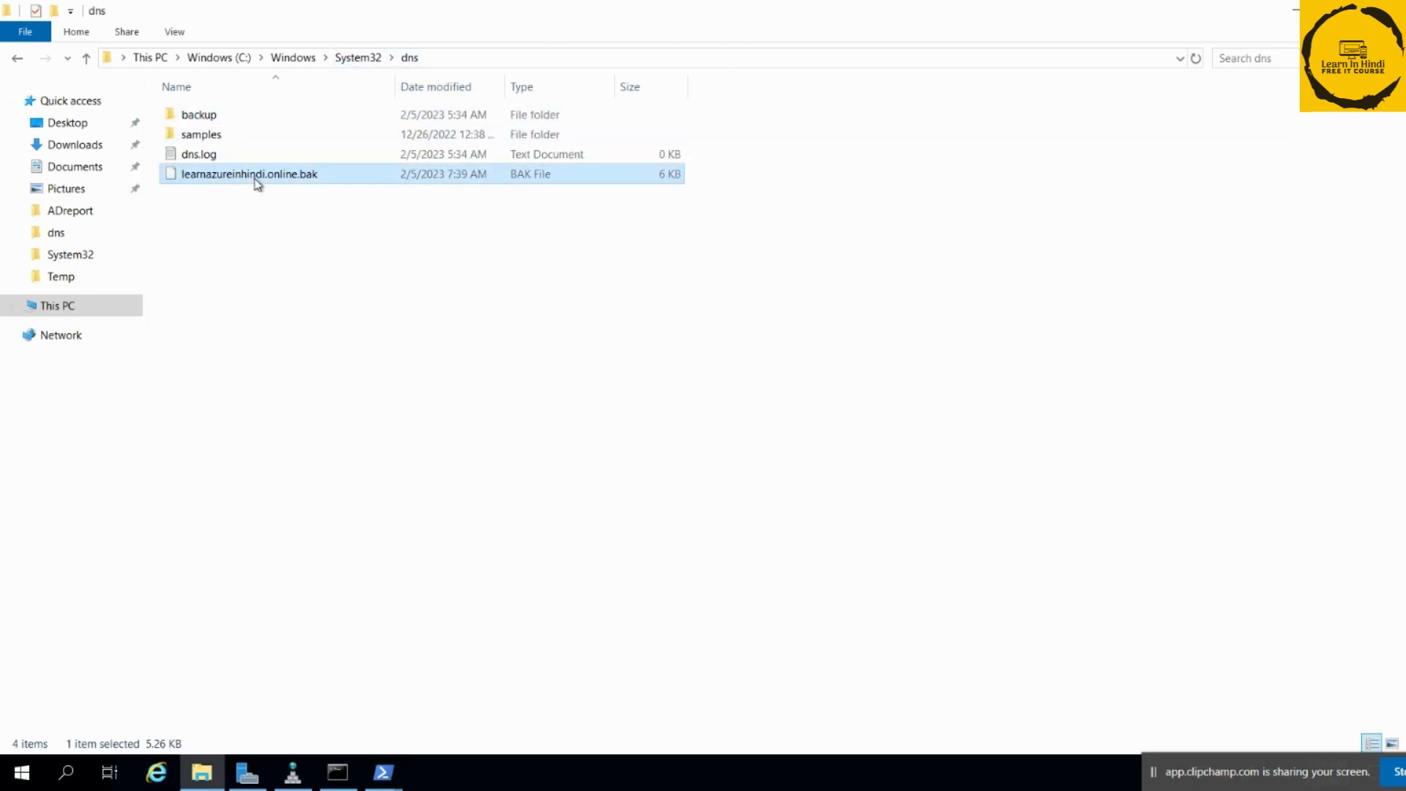
pyautogui.rightClick(364, 178)
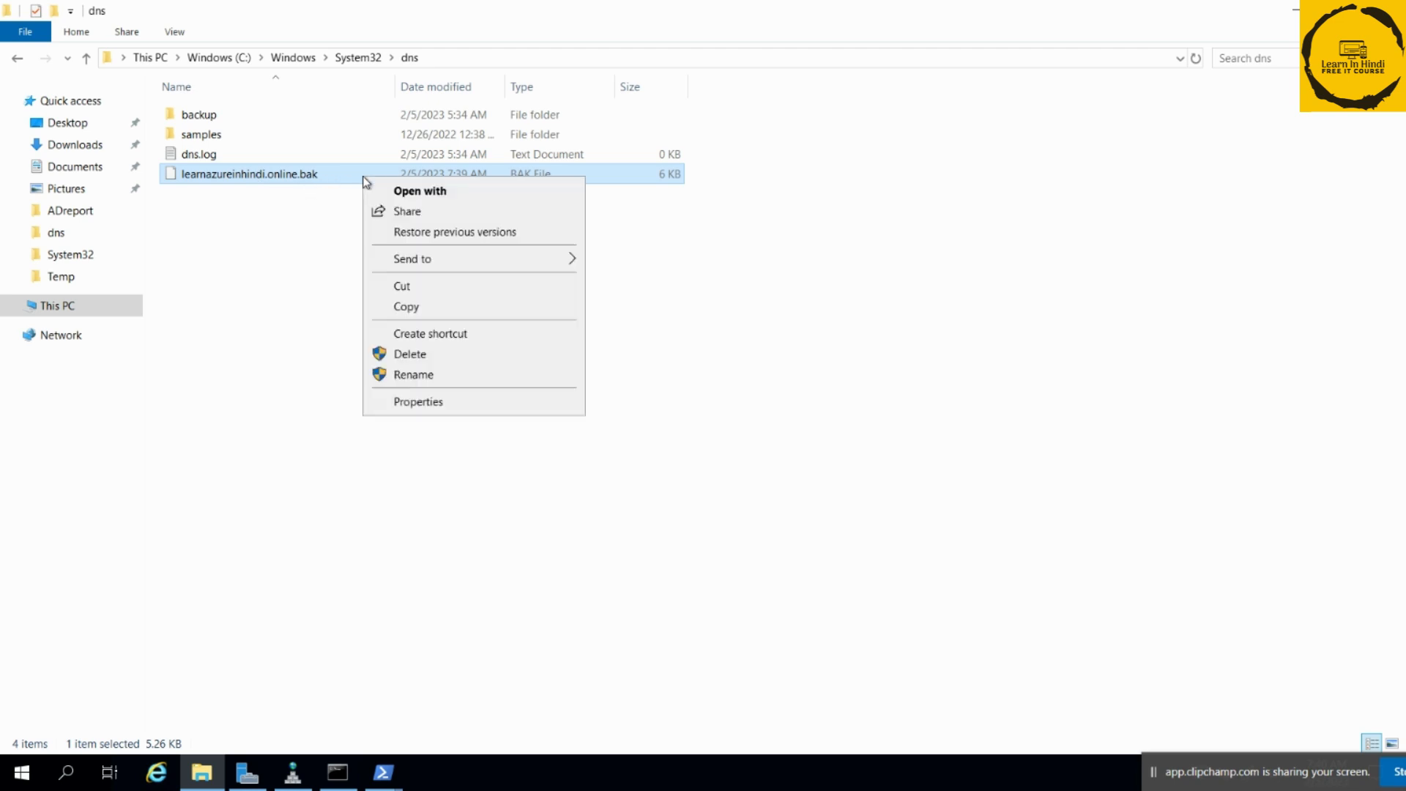
pyautogui.click(433, 309)
pyautogui.click(269, 121)
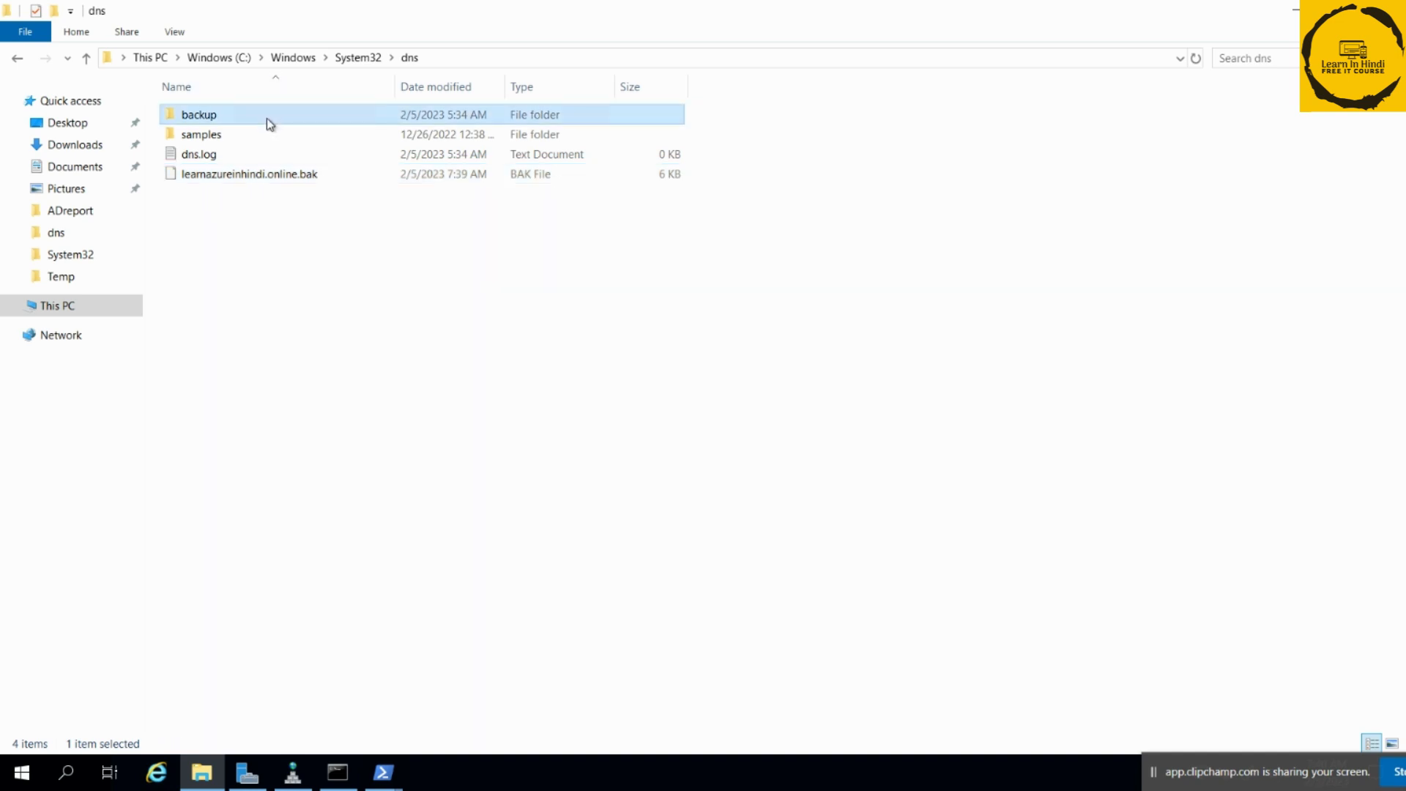
pyautogui.doubleClick(268, 120)
pyautogui.rightClick(329, 210)
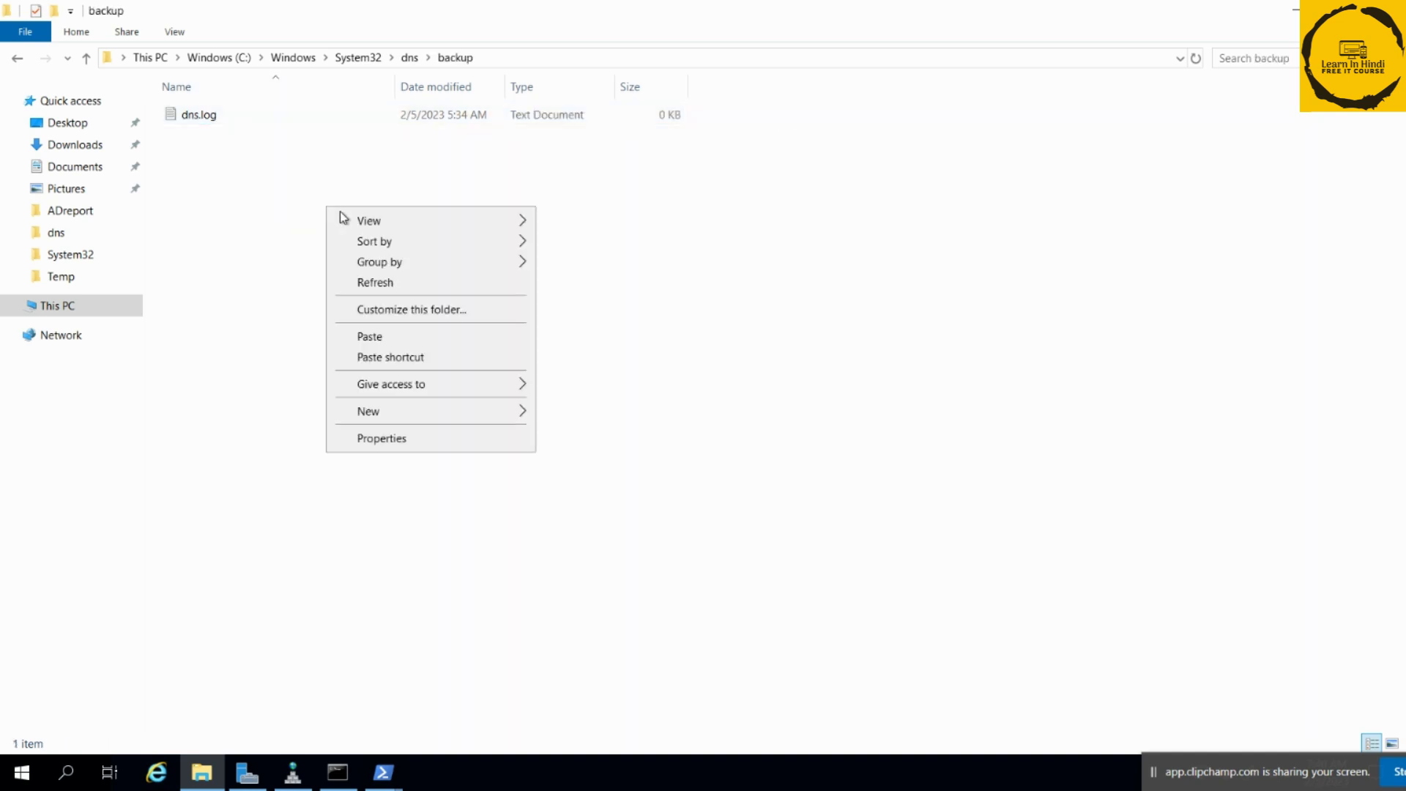
pyautogui.click(394, 342)
pyautogui.click(350, 307)
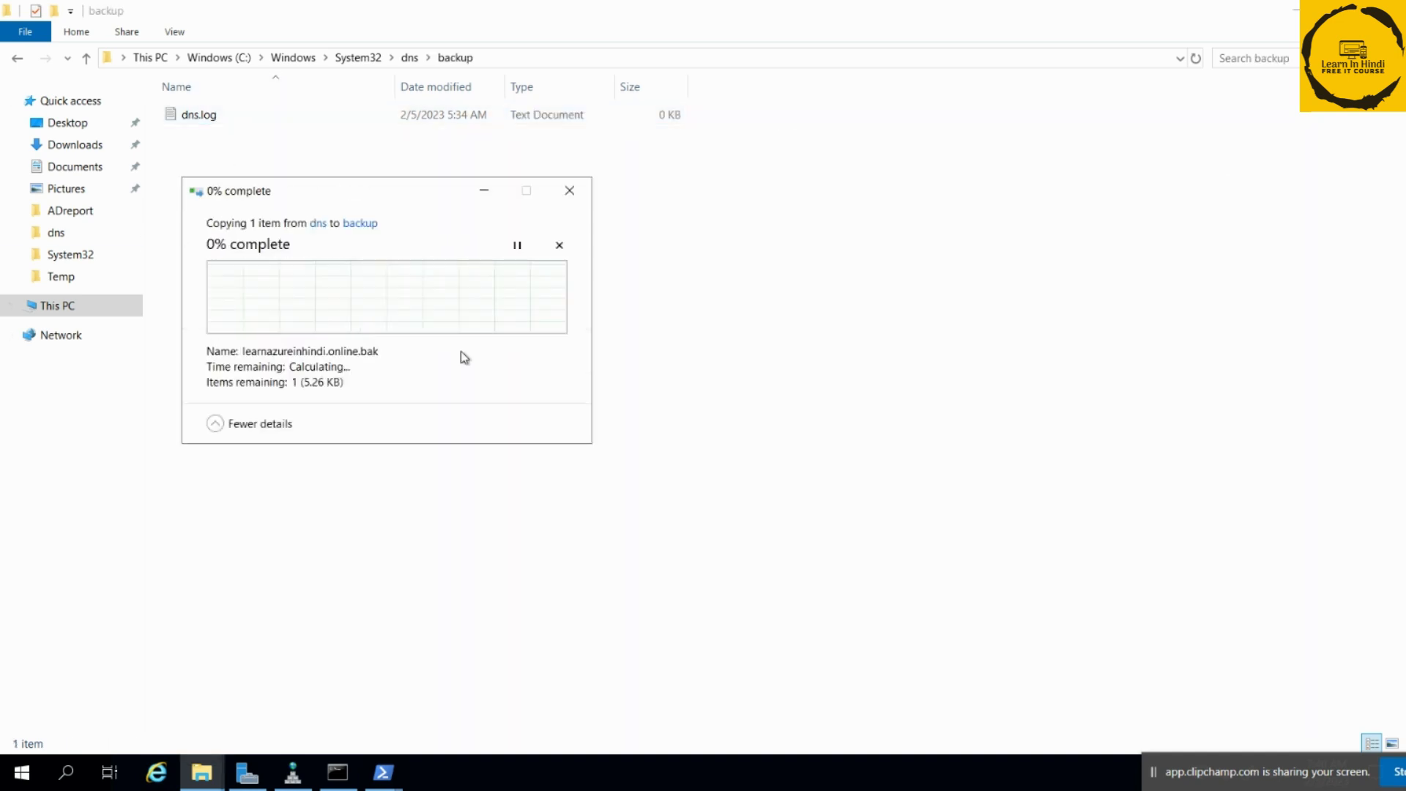
# Delete the pasted learnazureinhindi.online.bak from the backup folder.
pyautogui.rightClick(380, 763)
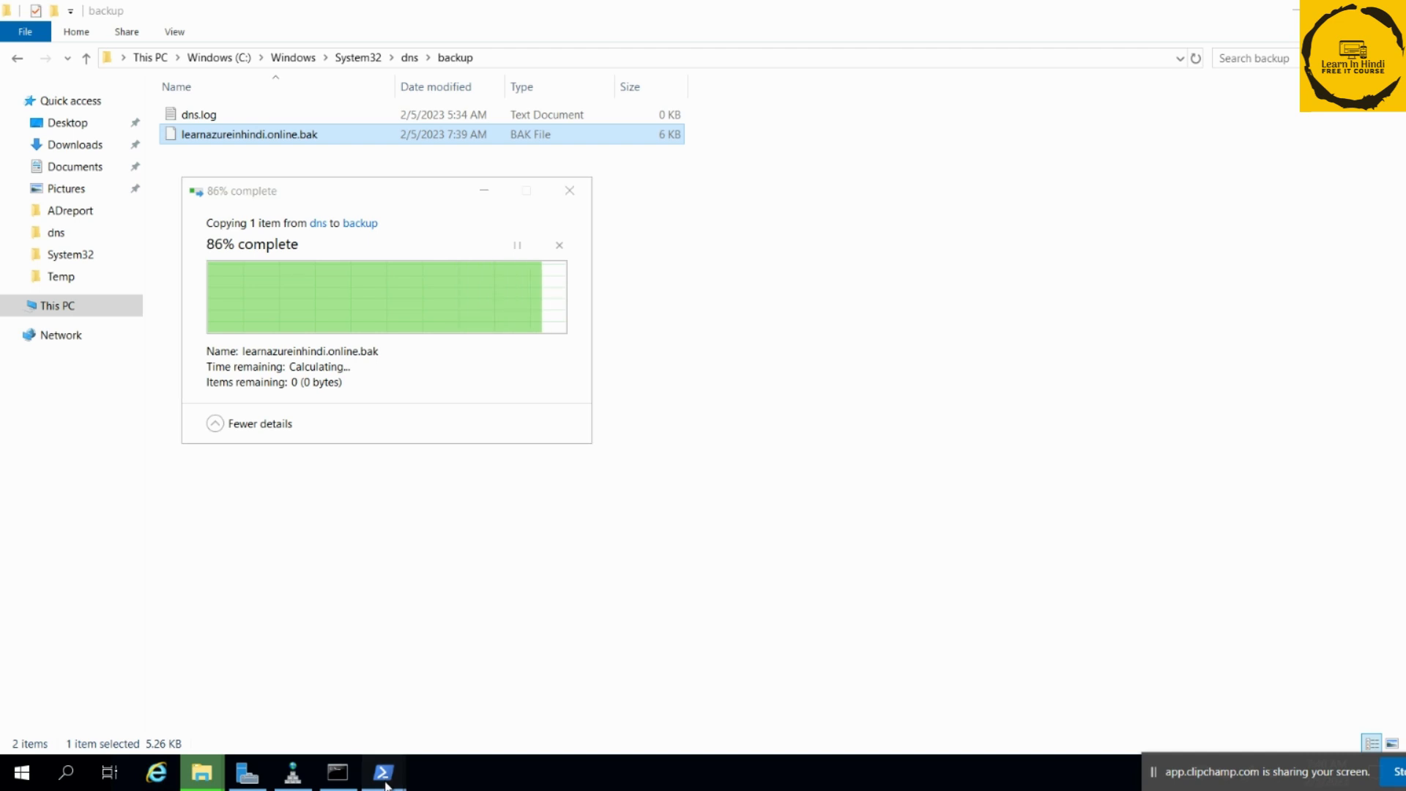
pyautogui.rightClick(425, 143)
pyautogui.click(628, 322)
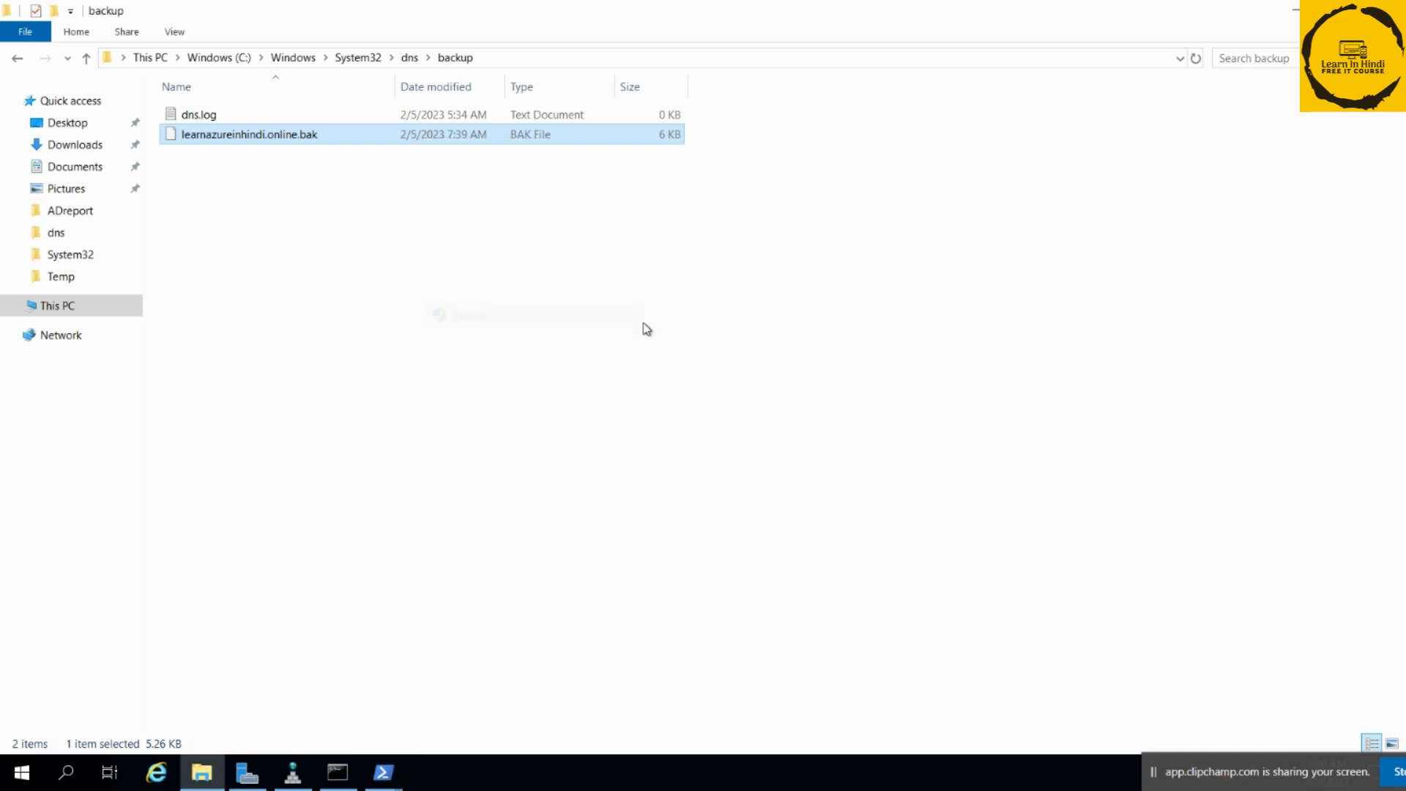
# In the second PowerShell window, try the LearnAzureinHindi.online zone export with /backup inserted before the export file name.
pyautogui.moveTo(374, 781)
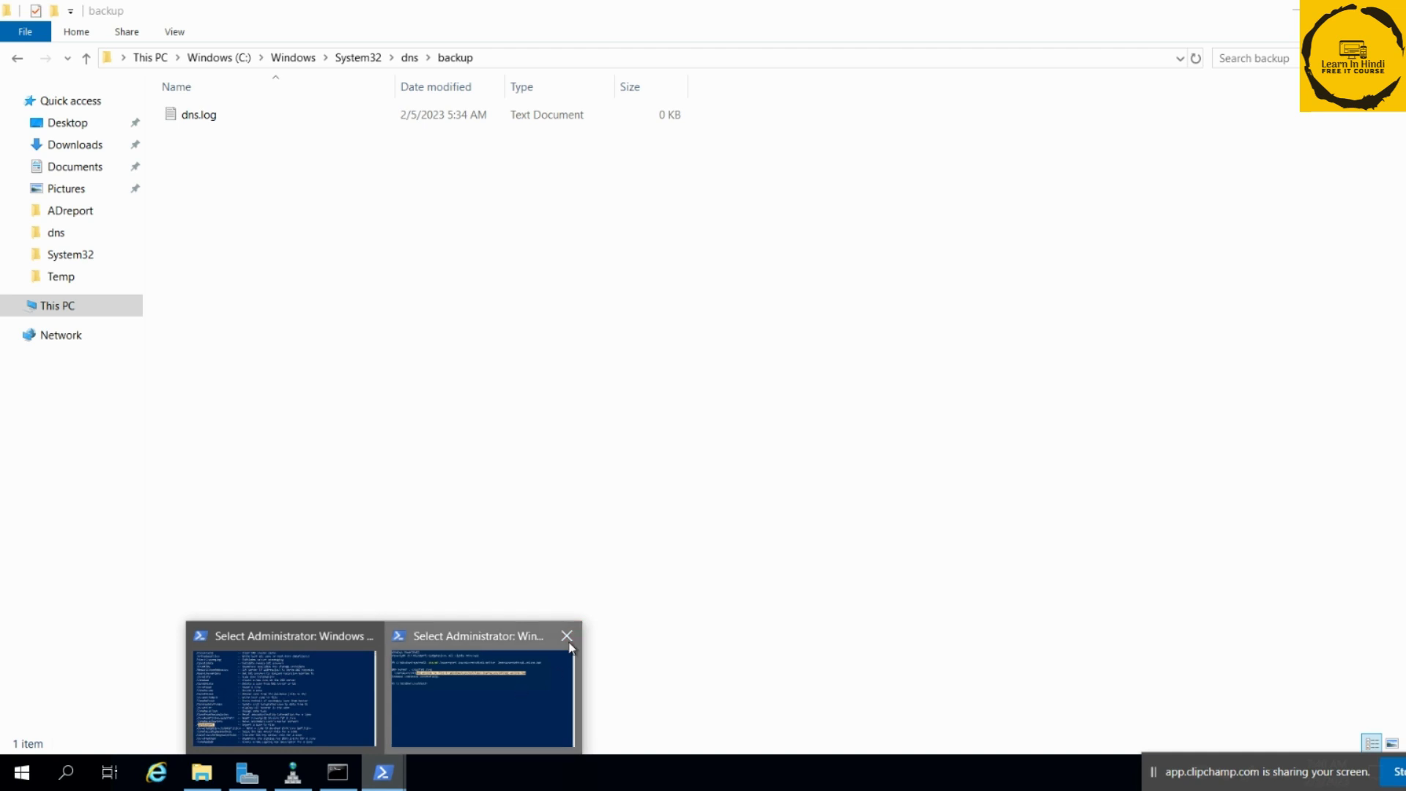
pyautogui.click(479, 688)
pyautogui.press('Up')
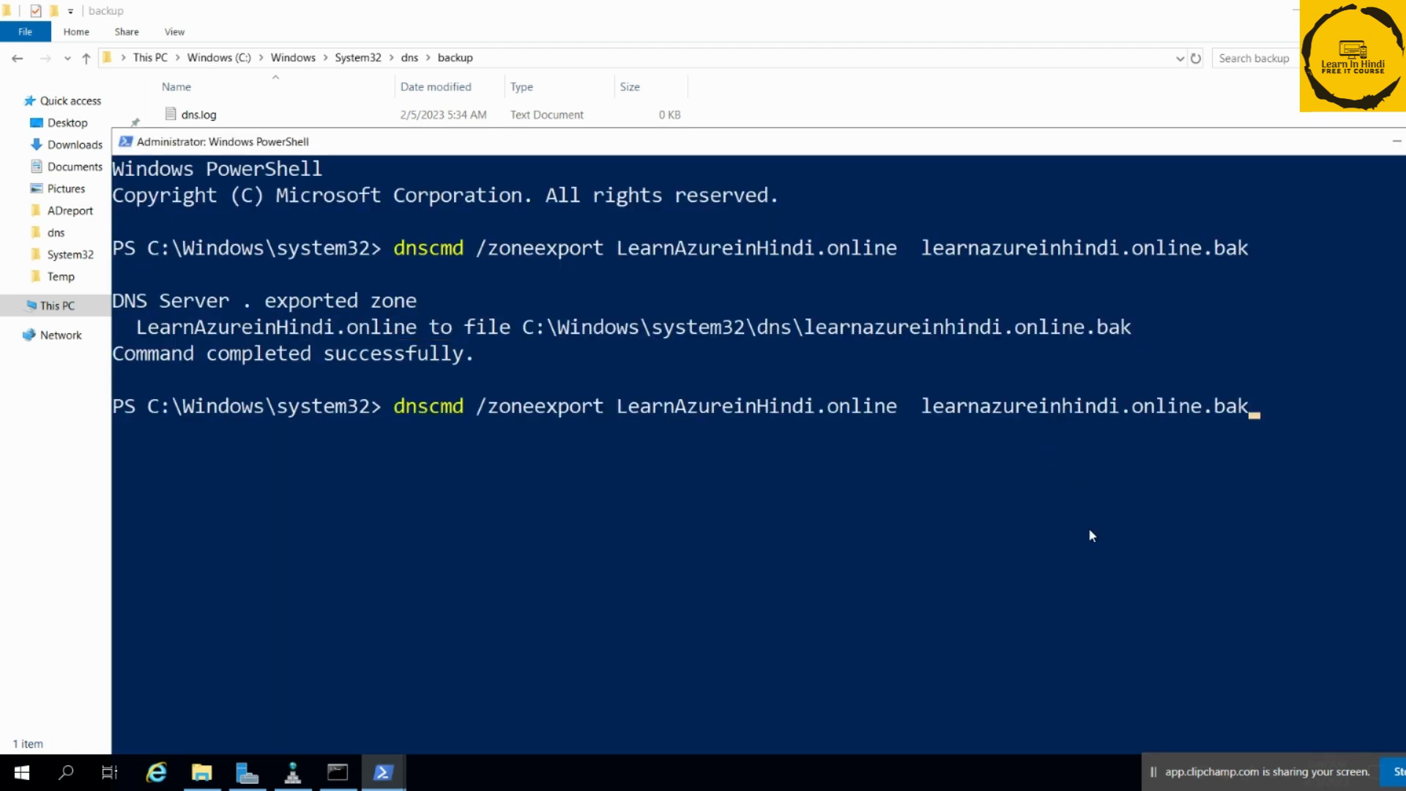
pyautogui.press('Left')
pyautogui.press('Left')
pyautogui.press('Left')
pyautogui.press('Left')
pyautogui.press('Left')
pyautogui.press('Left')
pyautogui.press('Left')
pyautogui.press('Left')
pyautogui.press('Left')
pyautogui.press('Left')
pyautogui.press('Left')
pyautogui.press('Left')
pyautogui.press('Left')
pyautogui.press('Left')
pyautogui.press('Left')
pyautogui.press('Left')
pyautogui.press('Left')
pyautogui.press('Left')
pyautogui.press('Left')
pyautogui.press('Left')
pyautogui.press('Left')
pyautogui.press('Left')
pyautogui.press('Left')
pyautogui.press('Right')
pyautogui.write('/backup')
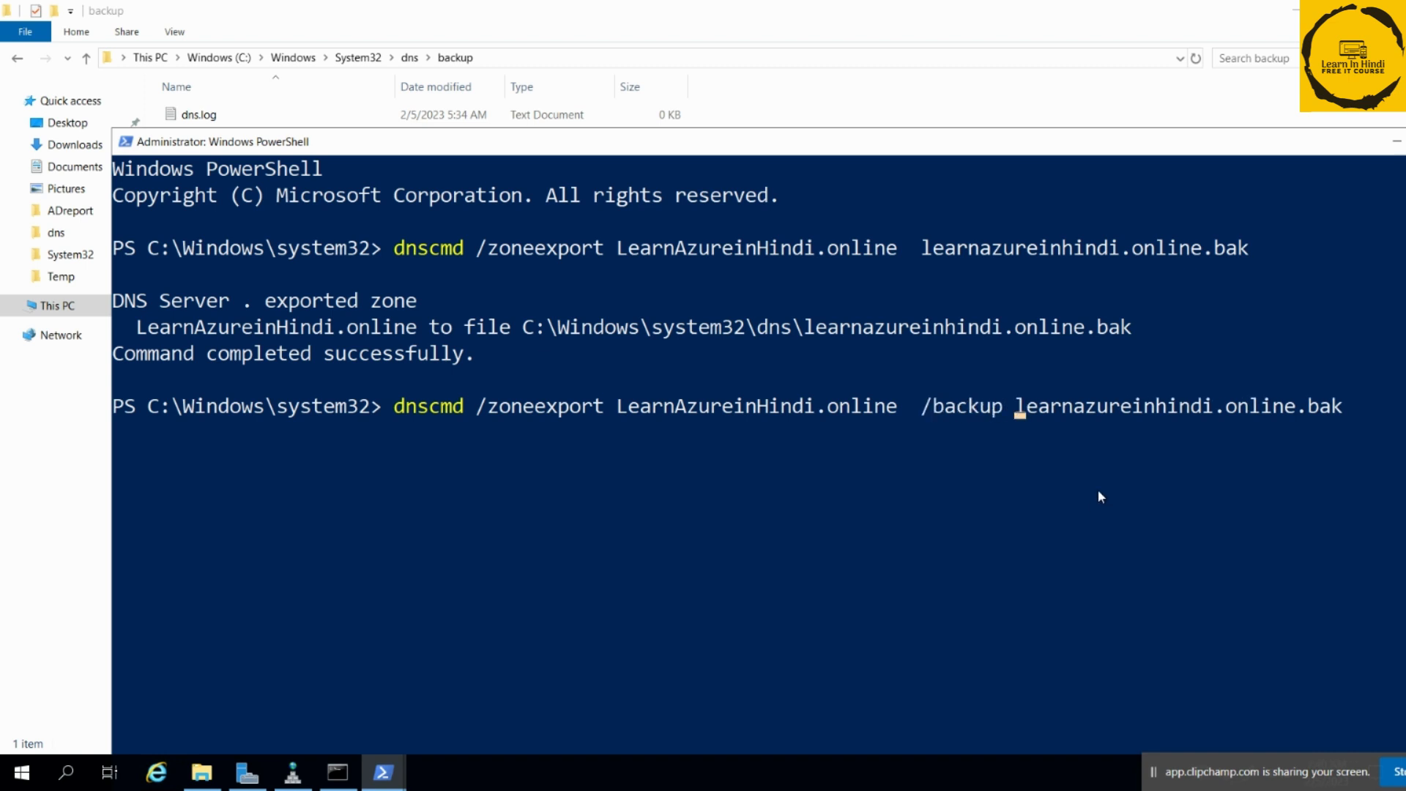
pyautogui.press('Return')
pyautogui.press('super+Up')
pyautogui.scroll(-3, 420, 520)
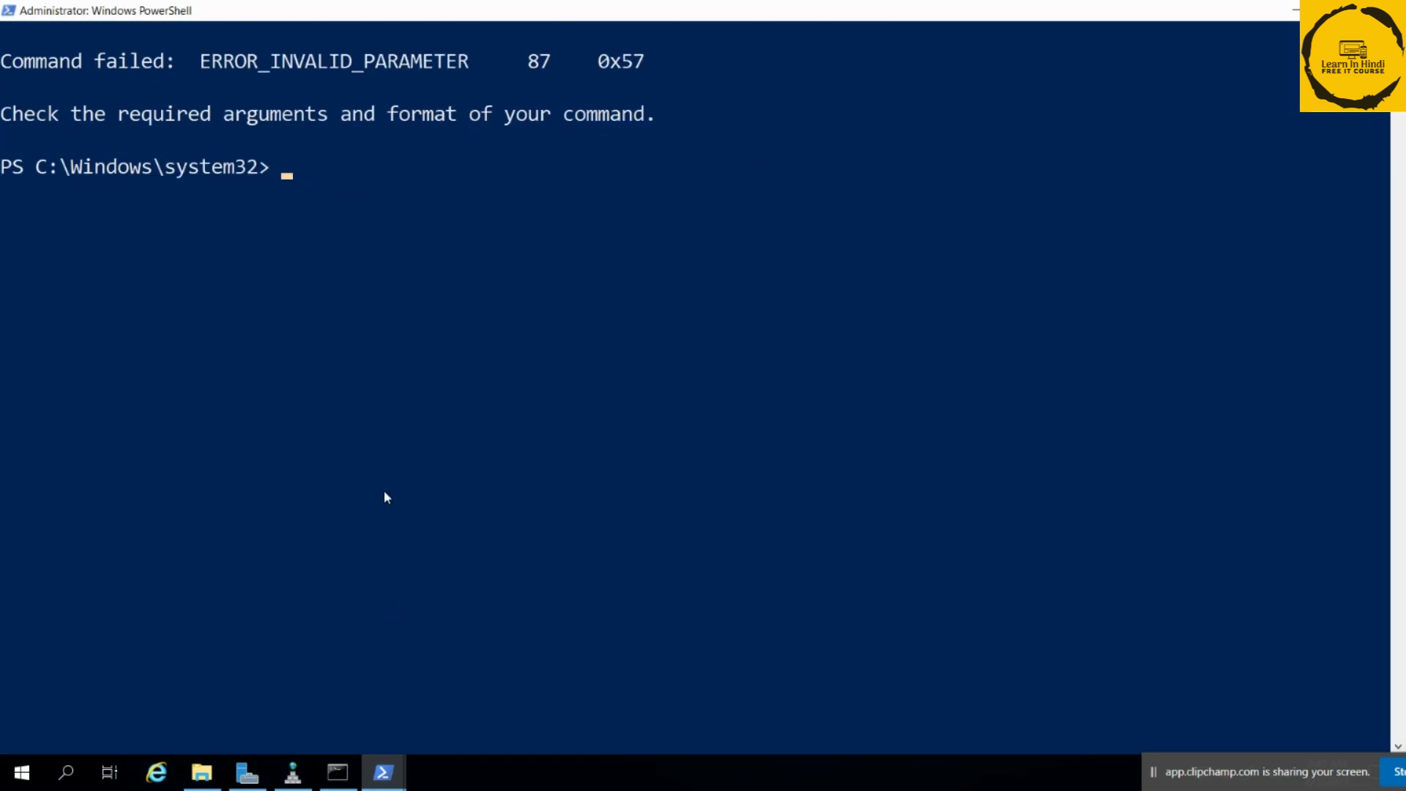
# Correct the export path to backup\learnazureinhindi.online.bak without a space and run the LearnAzureinHindi.online zone export.
pyautogui.press('Up')
pyautogui.press('Left')
pyautogui.press('Left')
pyautogui.press('Left')
pyautogui.press('Left')
pyautogui.press('Left')
pyautogui.press('Left')
pyautogui.press('Left')
pyautogui.press('Left')
pyautogui.press('Left')
pyautogui.press('Left')
pyautogui.press('Left')
pyautogui.press('Left')
pyautogui.press('Left')
pyautogui.press('Left')
pyautogui.press('Left')
pyautogui.press('Left')
pyautogui.press('Left')
pyautogui.press('Left')
pyautogui.press('Left')
pyautogui.press('Left')
pyautogui.press('Left')
pyautogui.write('e')
pyautogui.press('BackSpace')
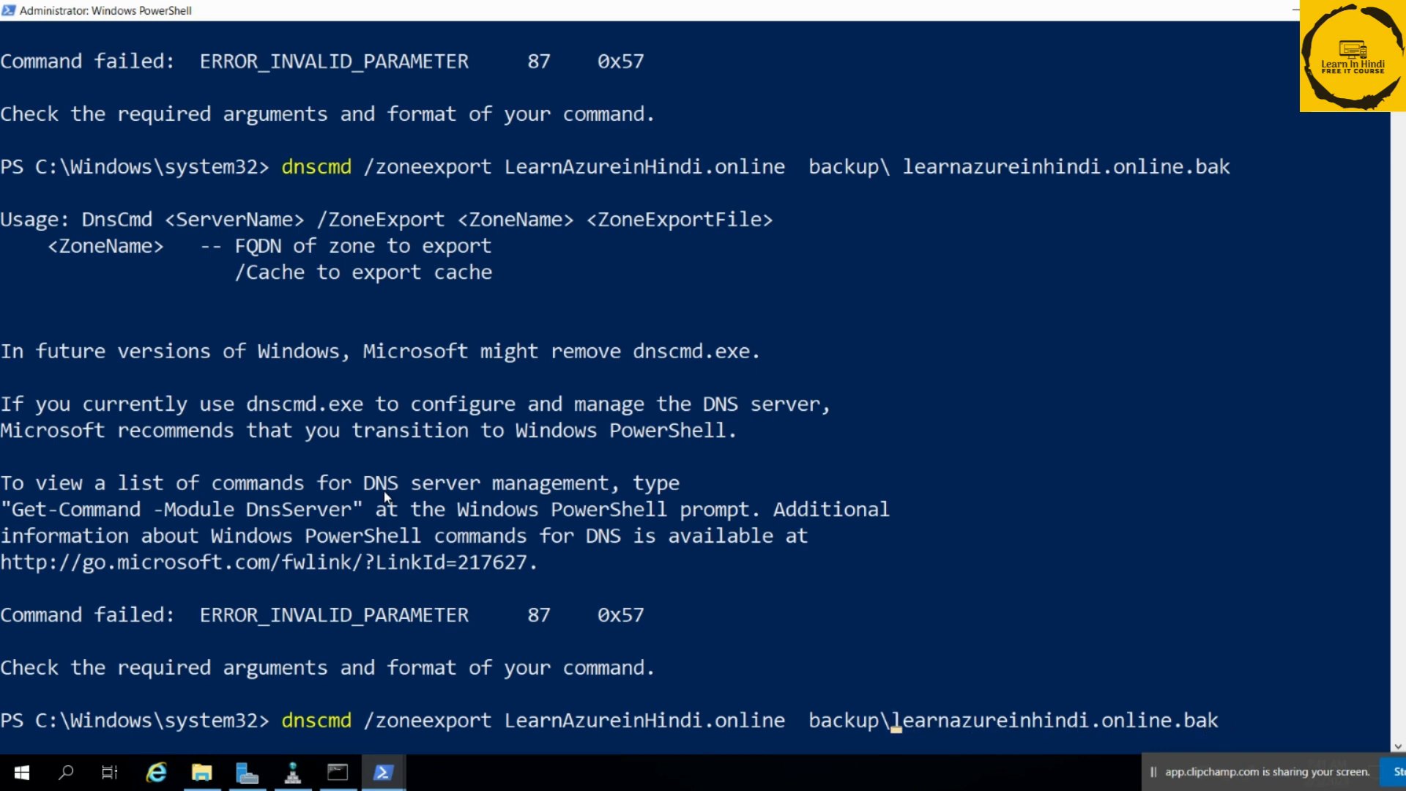
pyautogui.press('Return')
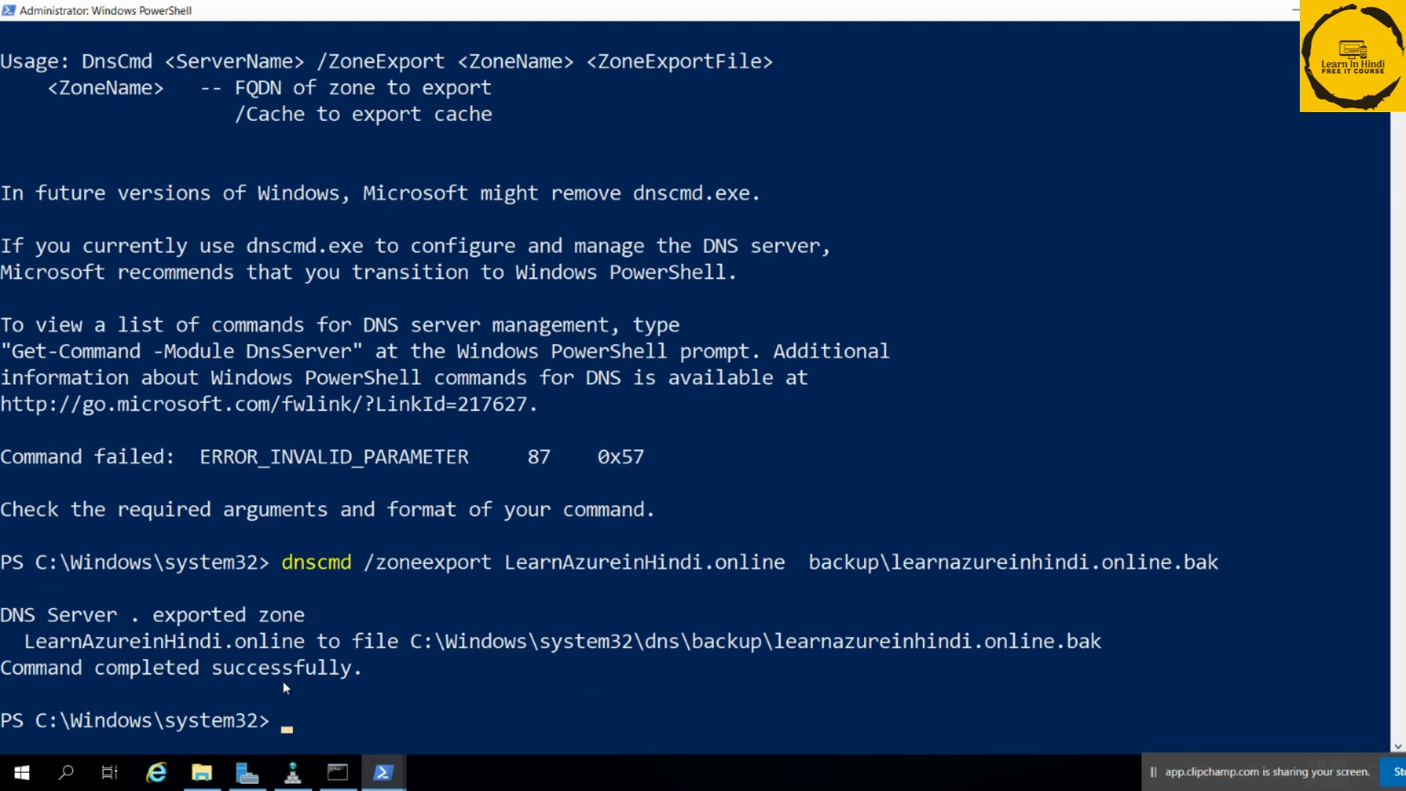
# Check the backup folder and its parent dns folder in File Explorer for the exported zone files.
pyautogui.click(293, 772)
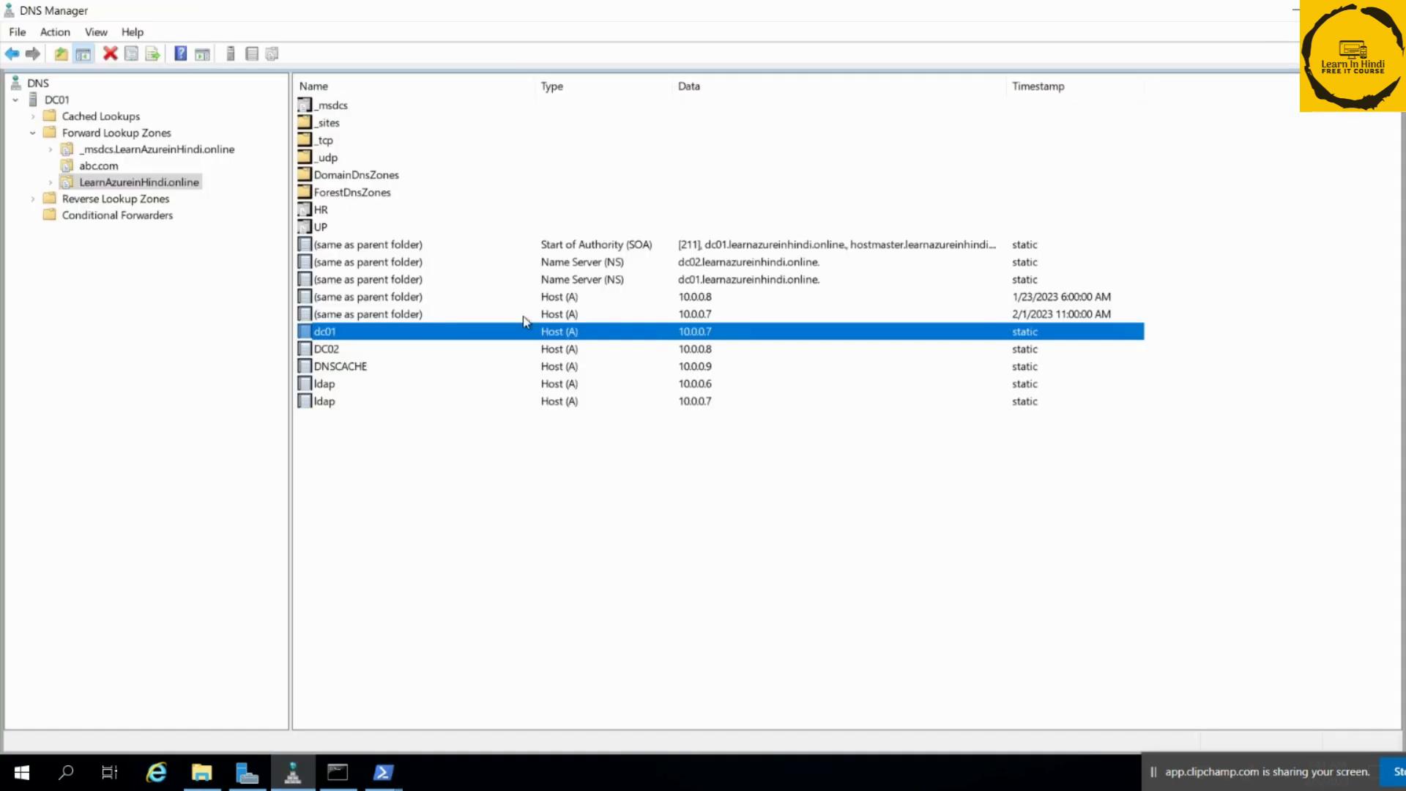
pyautogui.click(207, 775)
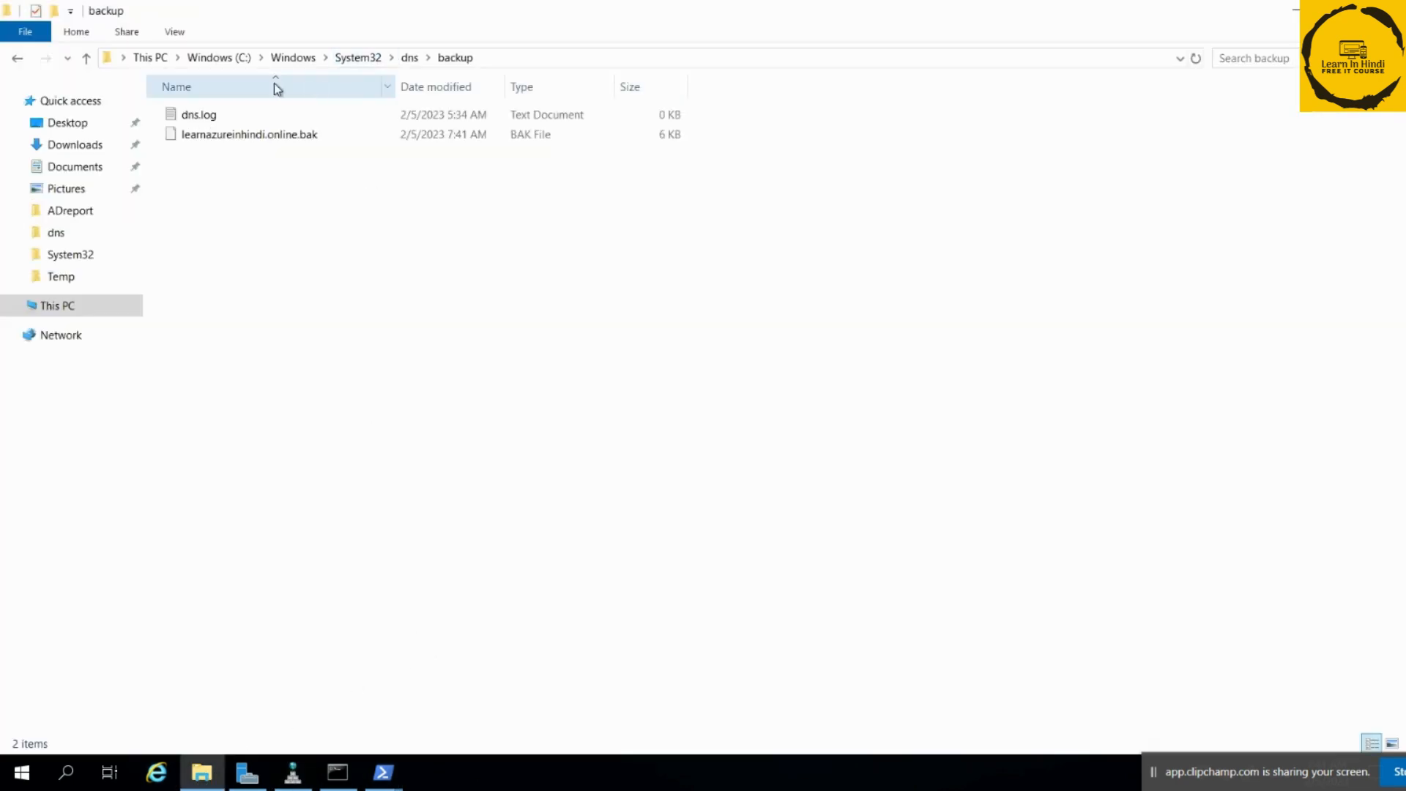
pyautogui.click(408, 57)
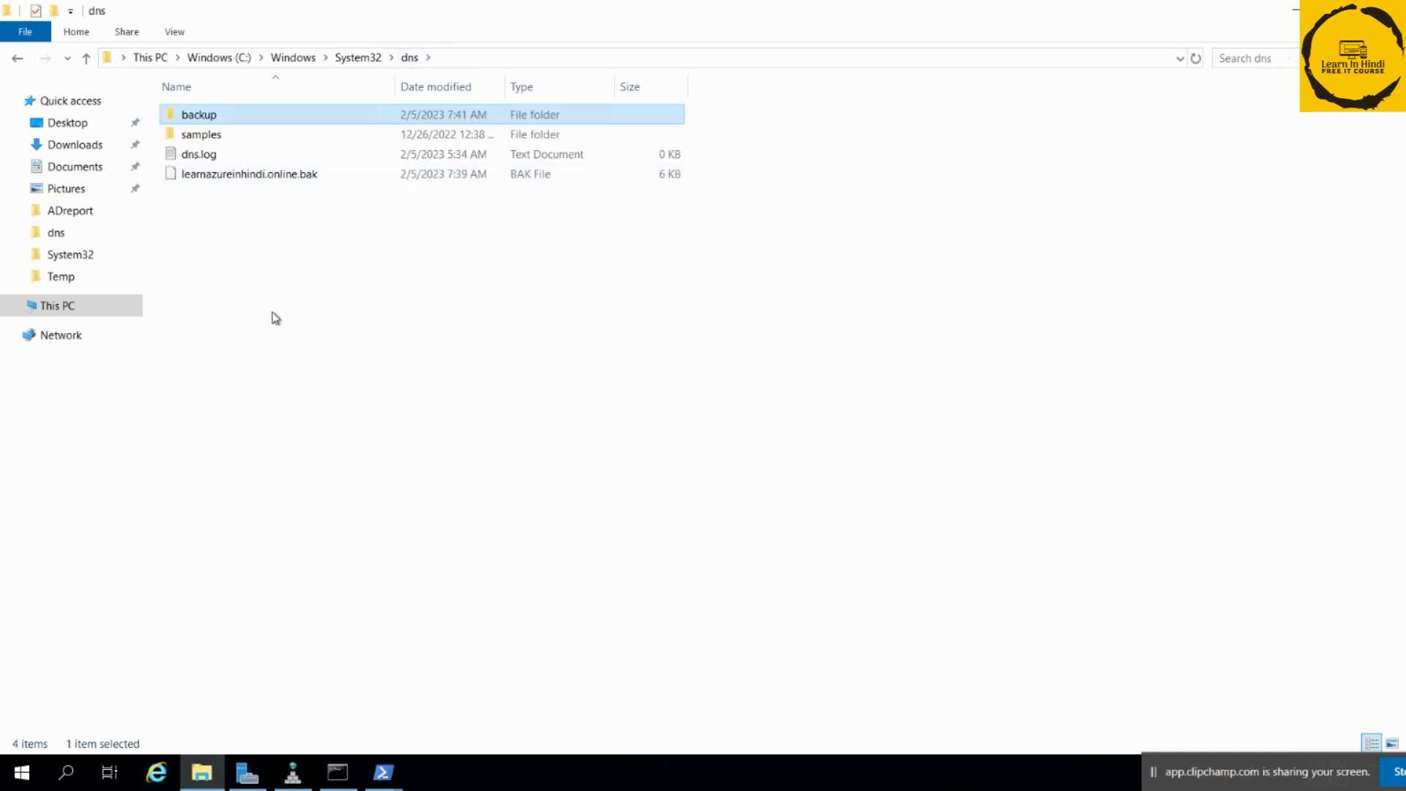
pyautogui.click(297, 176)
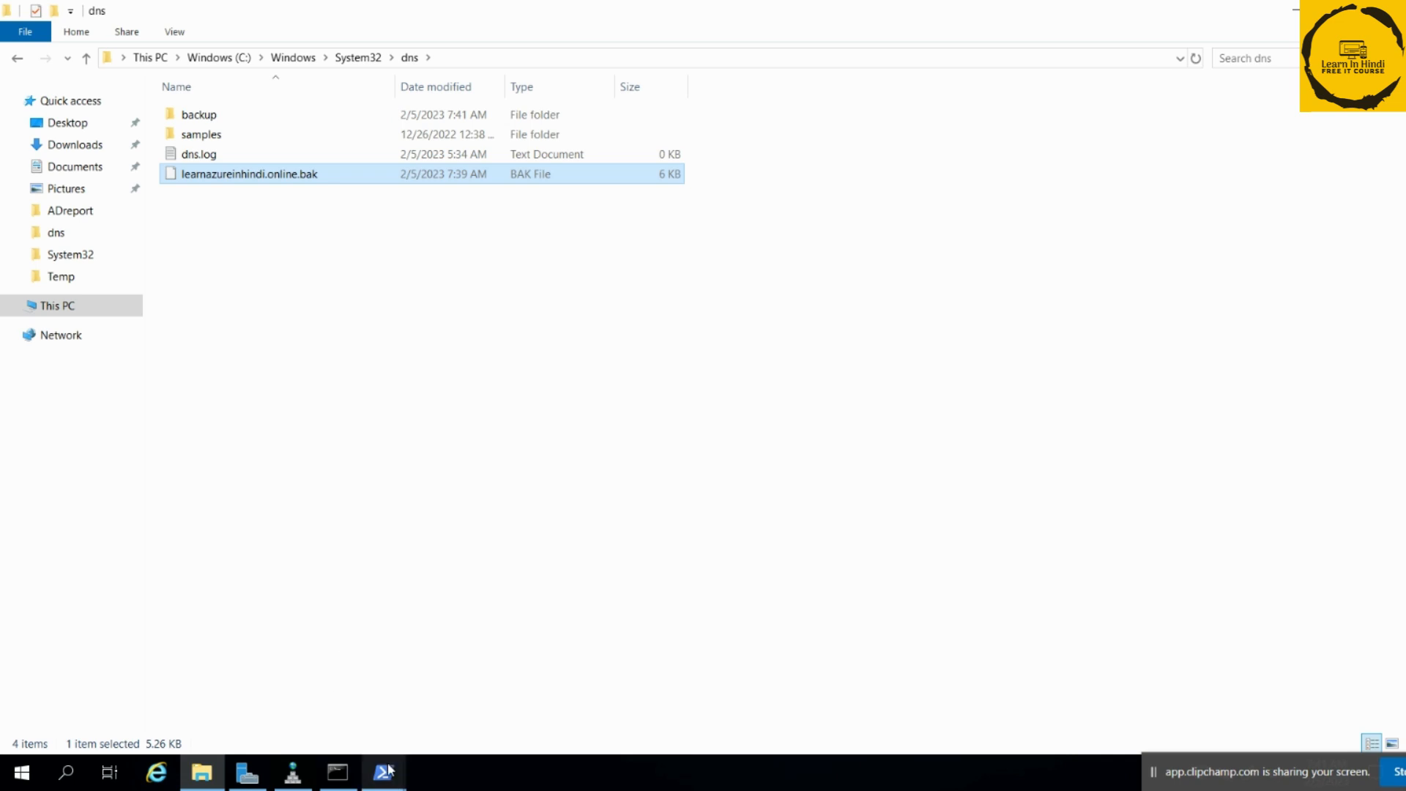
# In DNS Manager, start a new primary forward lookup zone that is not stored in Active Directory.
pyautogui.click(305, 778)
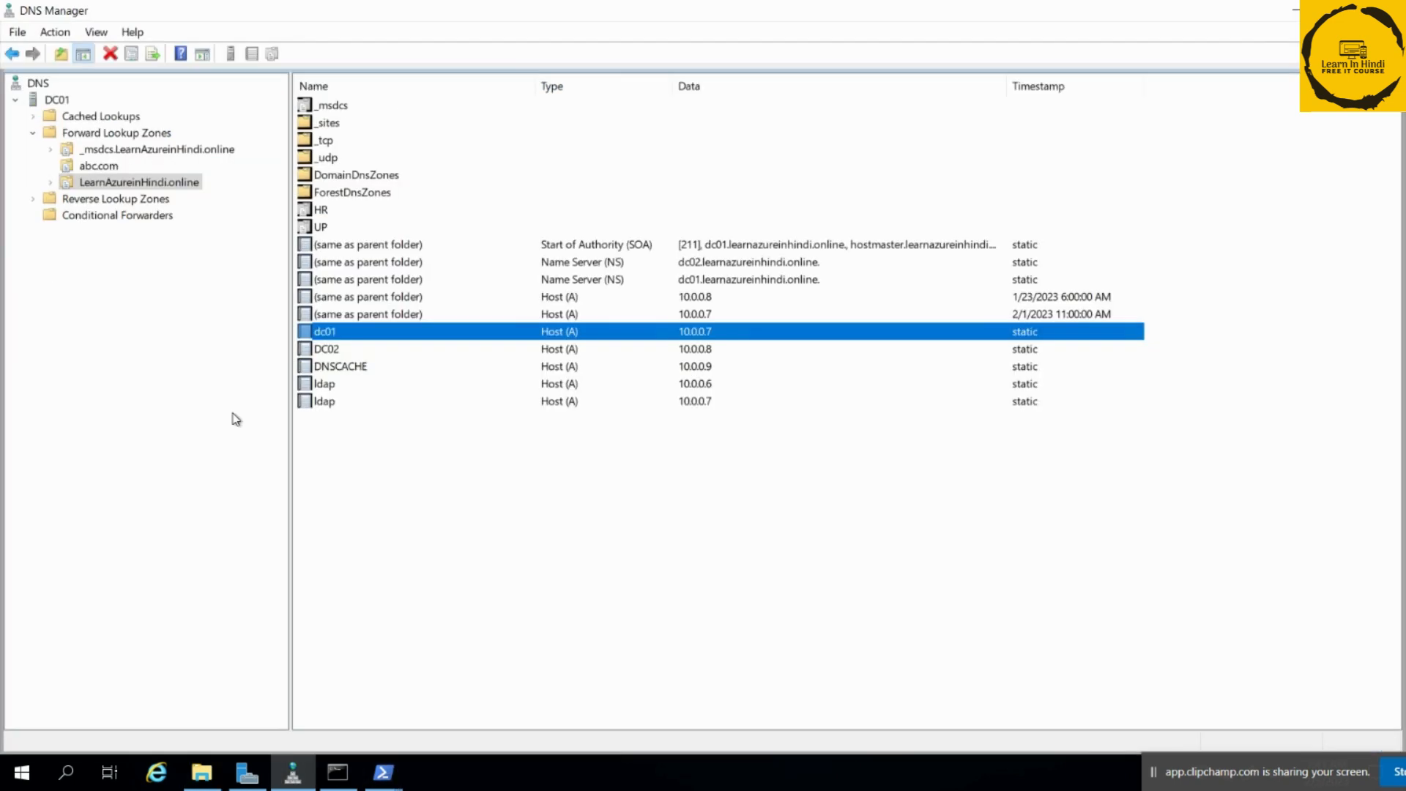
pyautogui.rightClick(87, 186)
pyautogui.click(84, 133)
pyautogui.rightClick(82, 132)
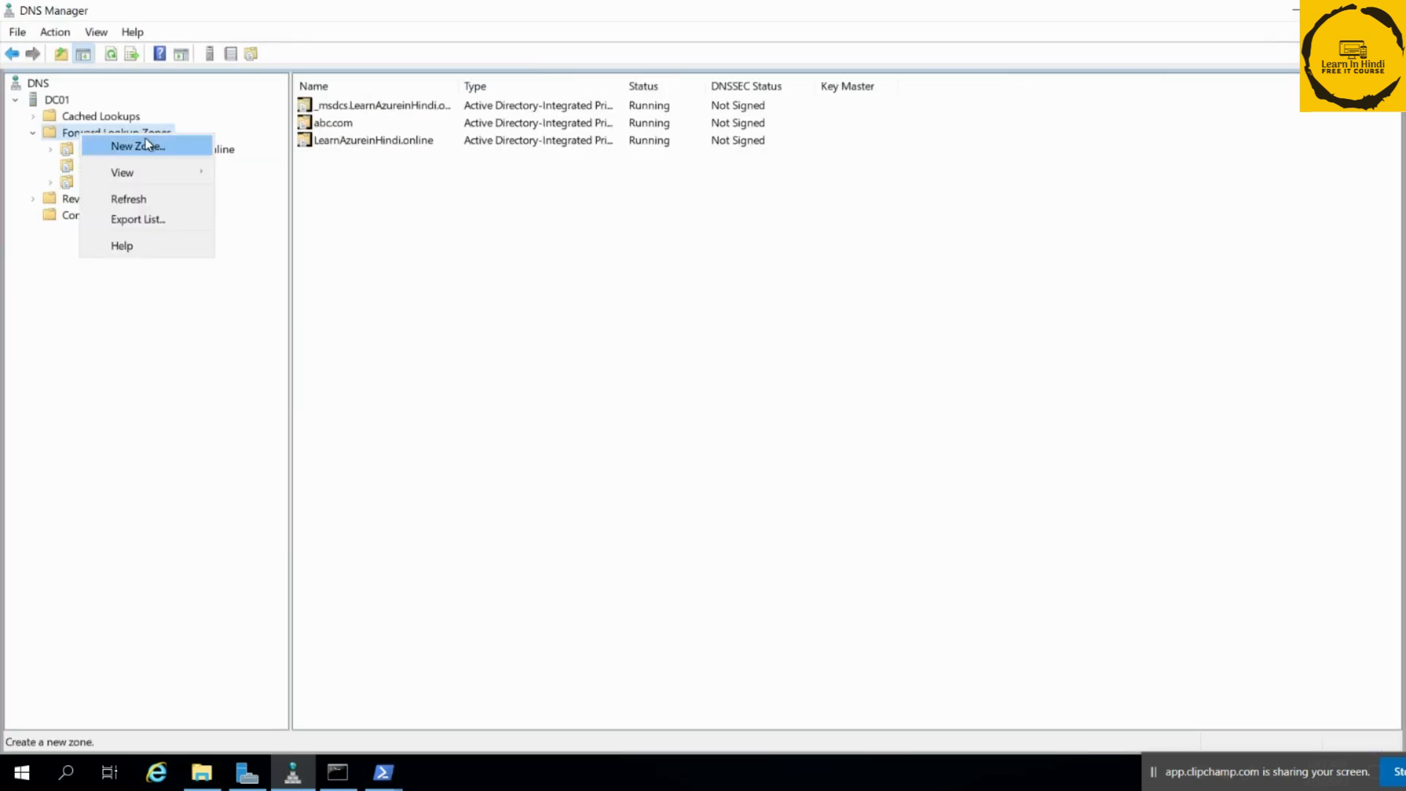
pyautogui.click(138, 146)
pyautogui.click(346, 370)
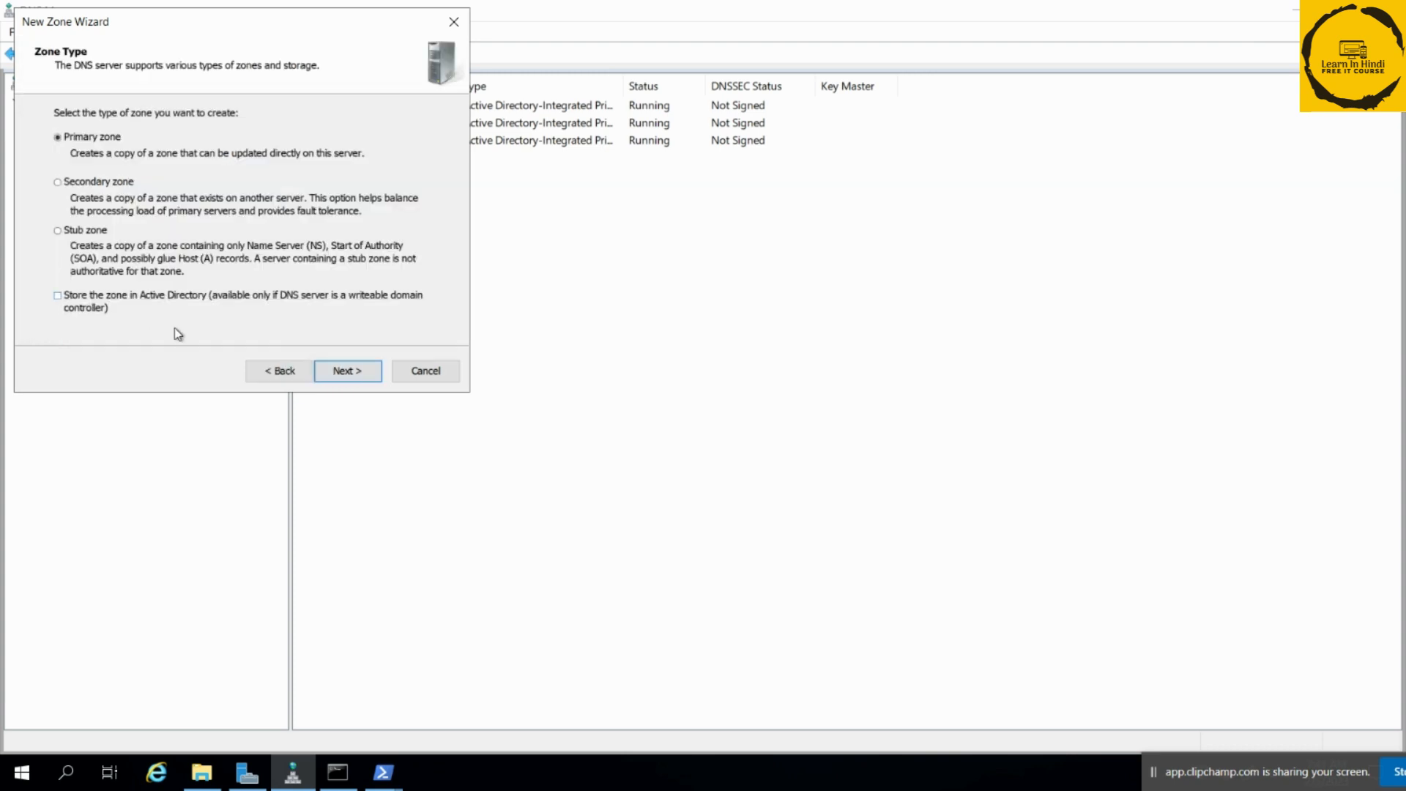
pyautogui.click(349, 375)
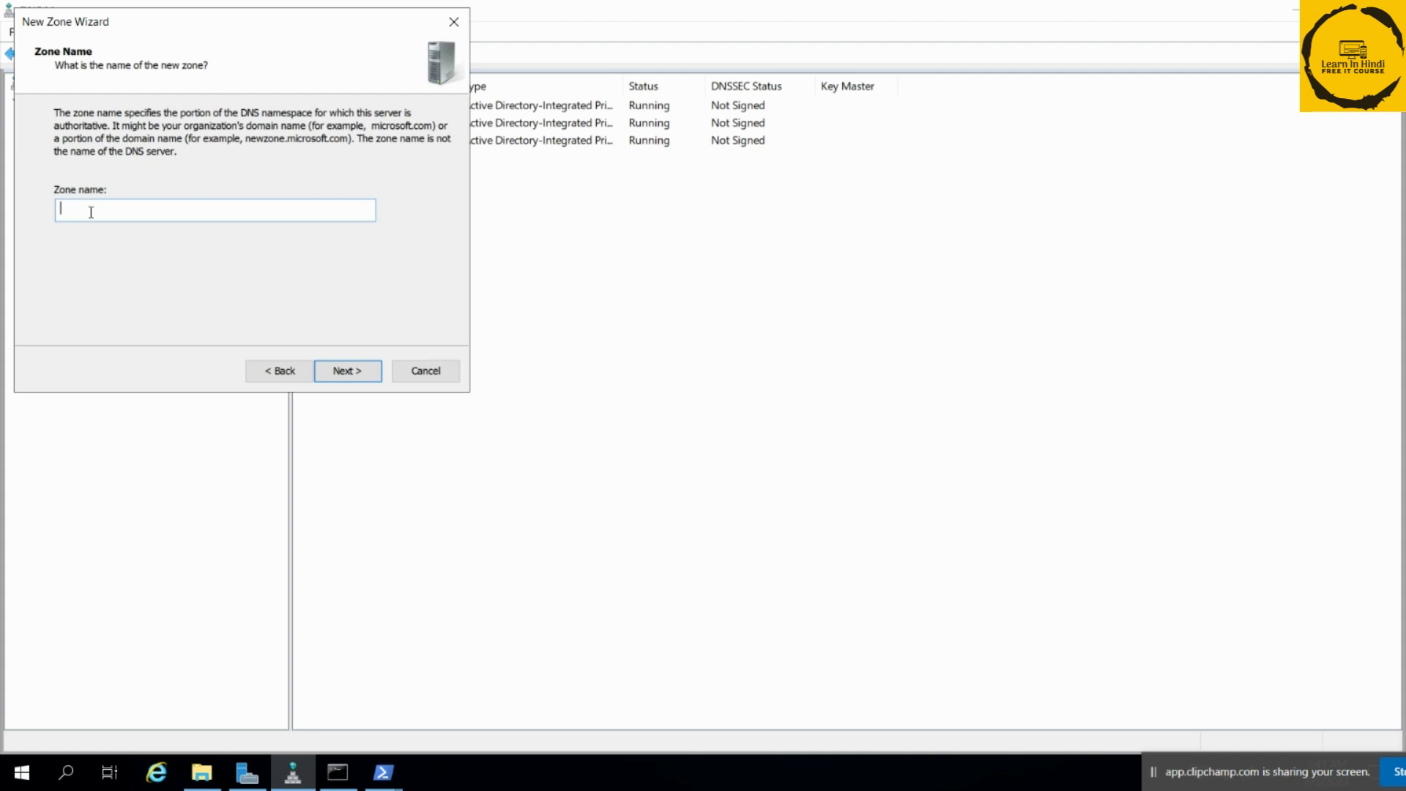
# Name the new zone abc and select the option to use an existing zone file, then cancel the wizard.
pyautogui.press('Return')
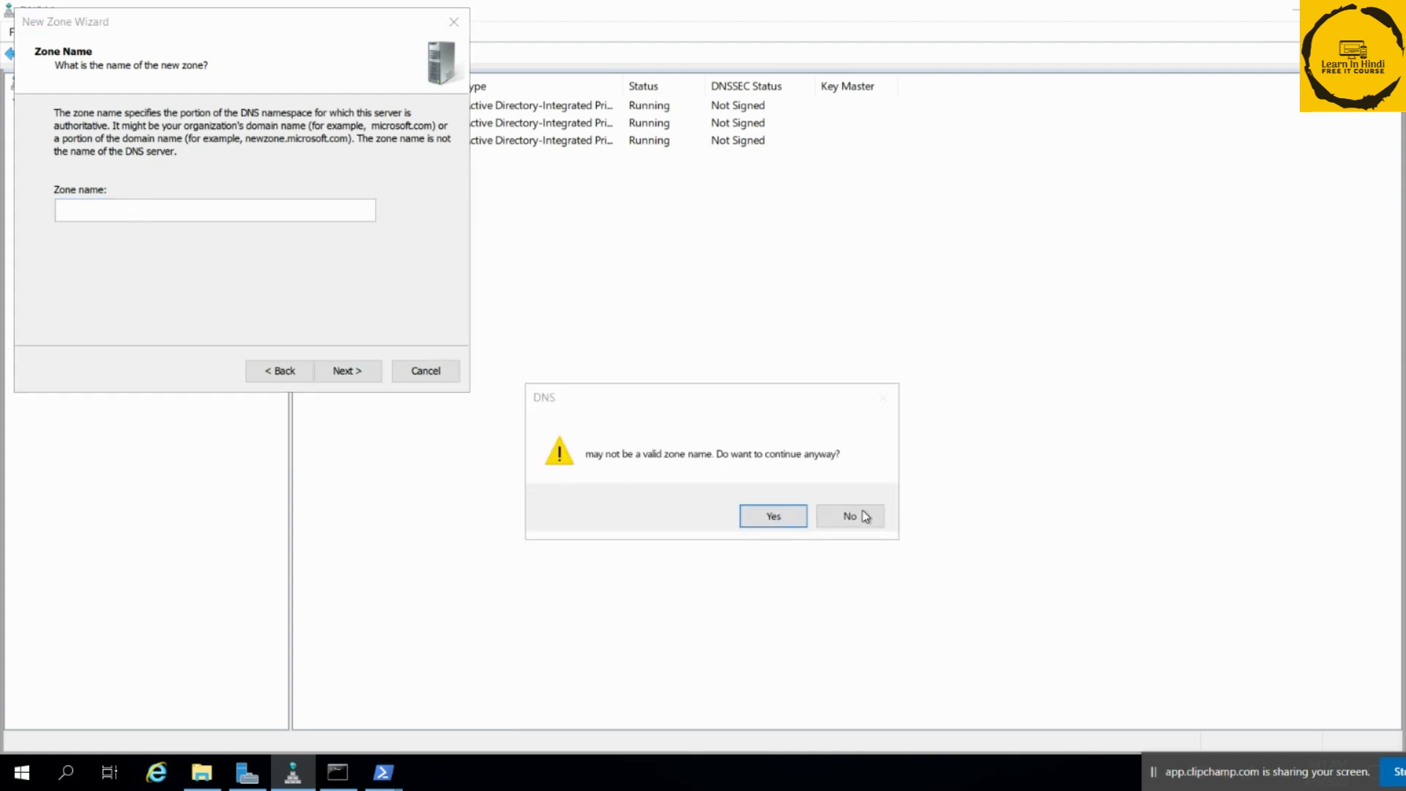
pyautogui.click(867, 513)
pyautogui.click(196, 212)
pyautogui.write('abc')
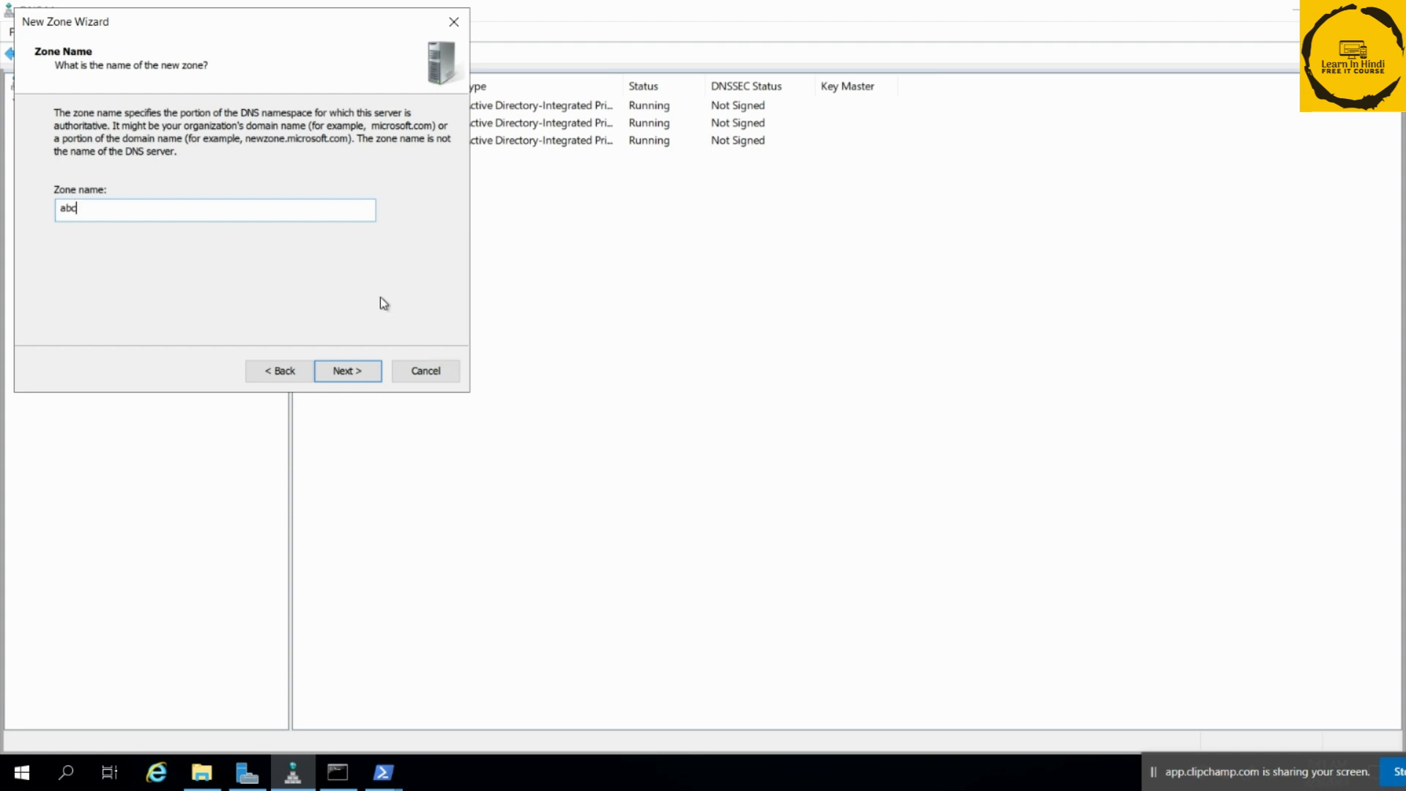
pyautogui.click(354, 371)
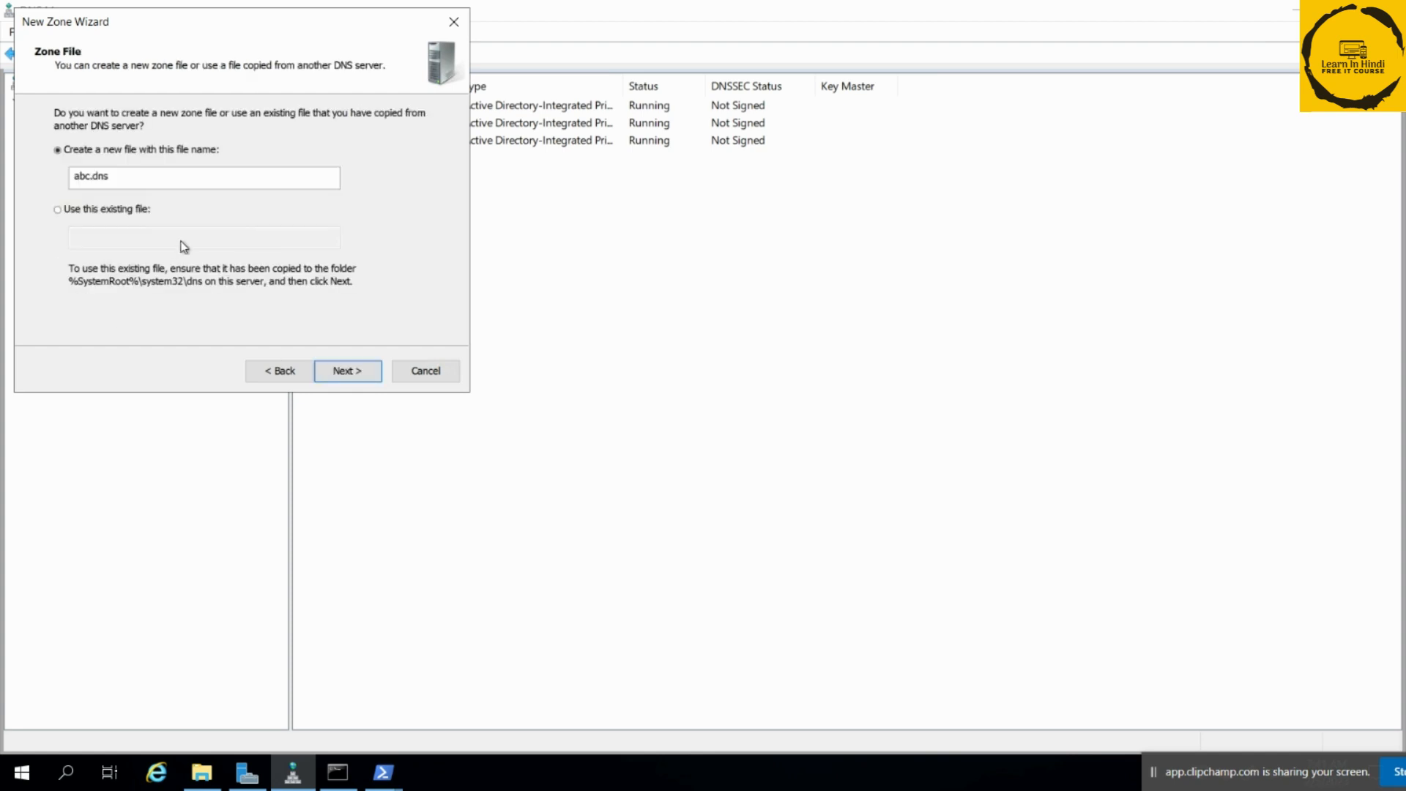
pyautogui.click(87, 208)
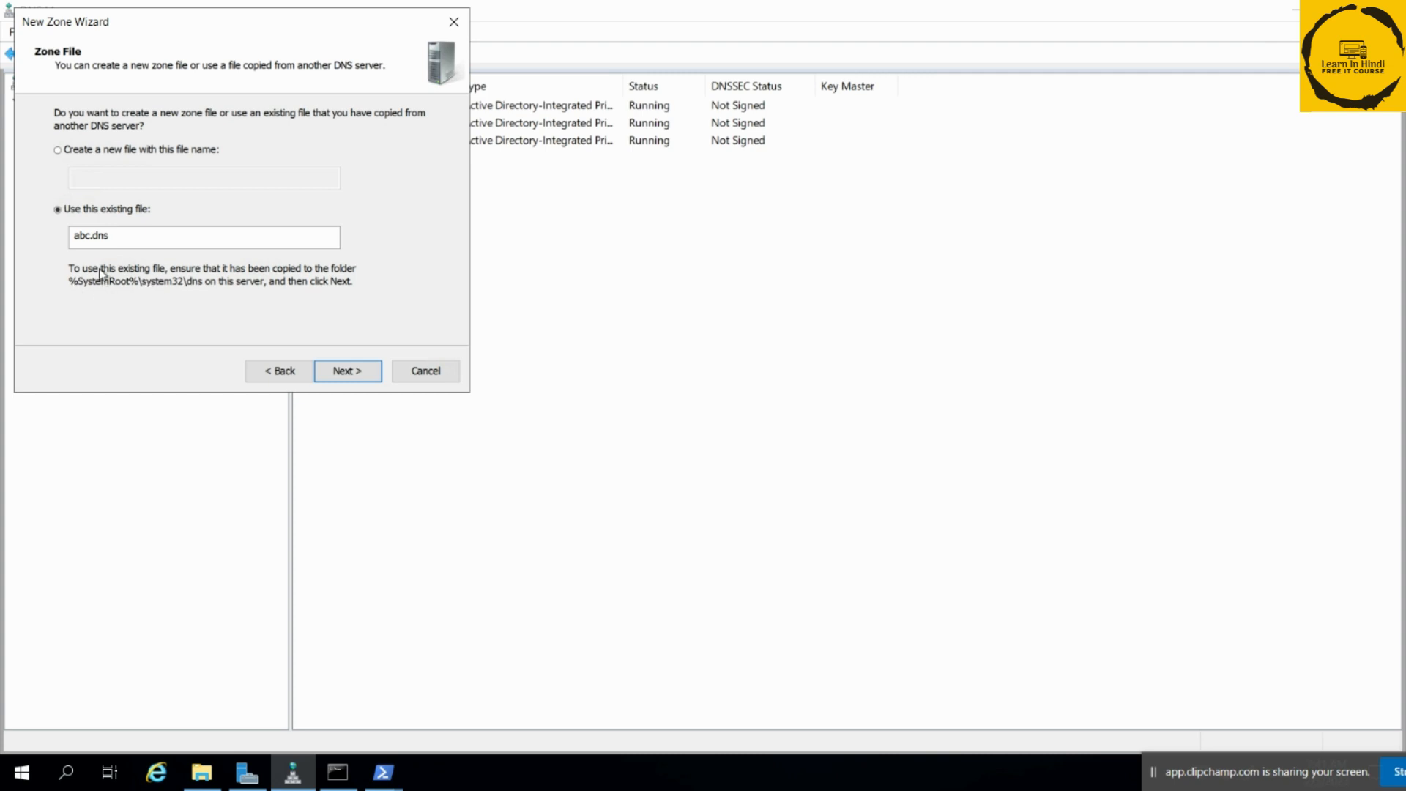
pyautogui.click(430, 374)
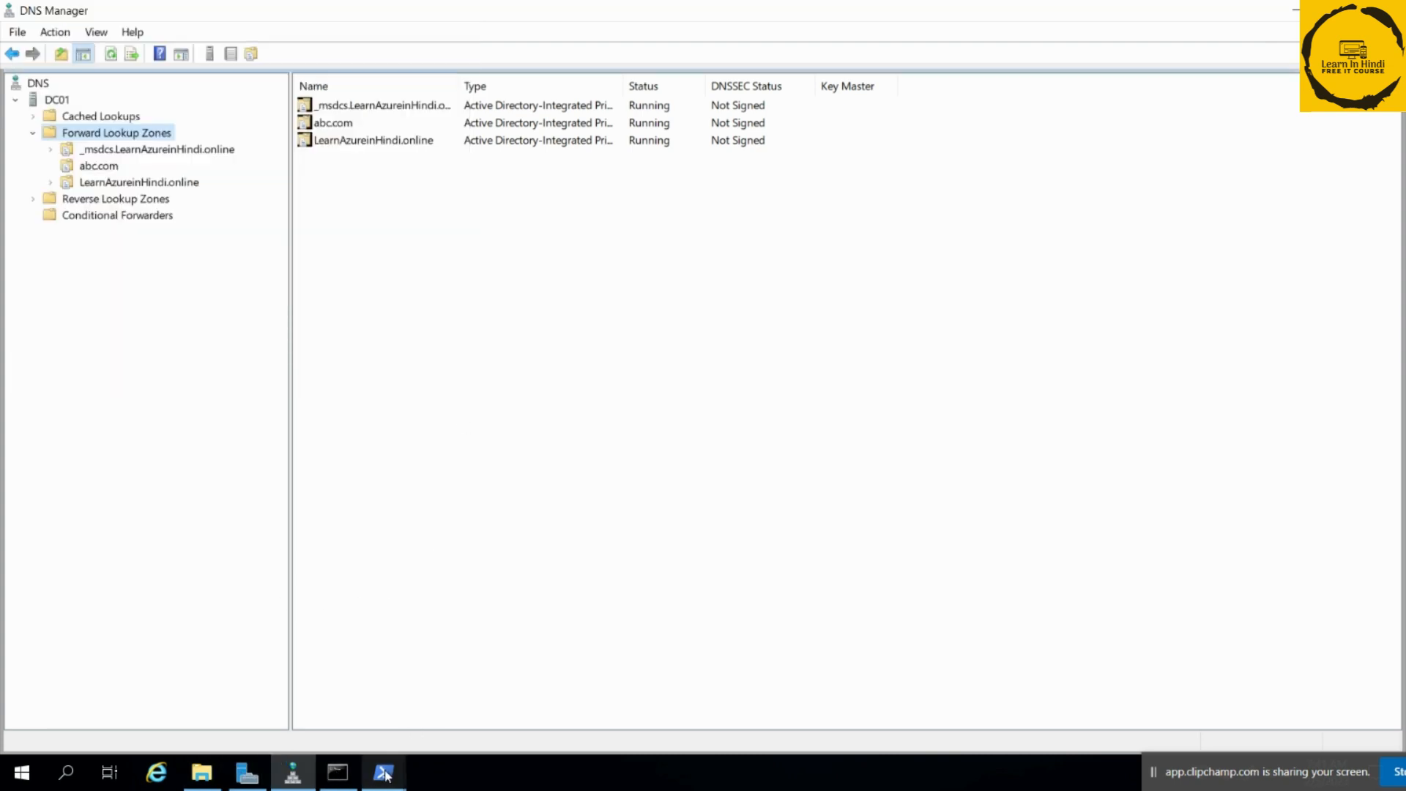
# Review the dnscmd command list in the first PowerShell window.
pyautogui.moveTo(383, 772)
pyautogui.click(307, 701)
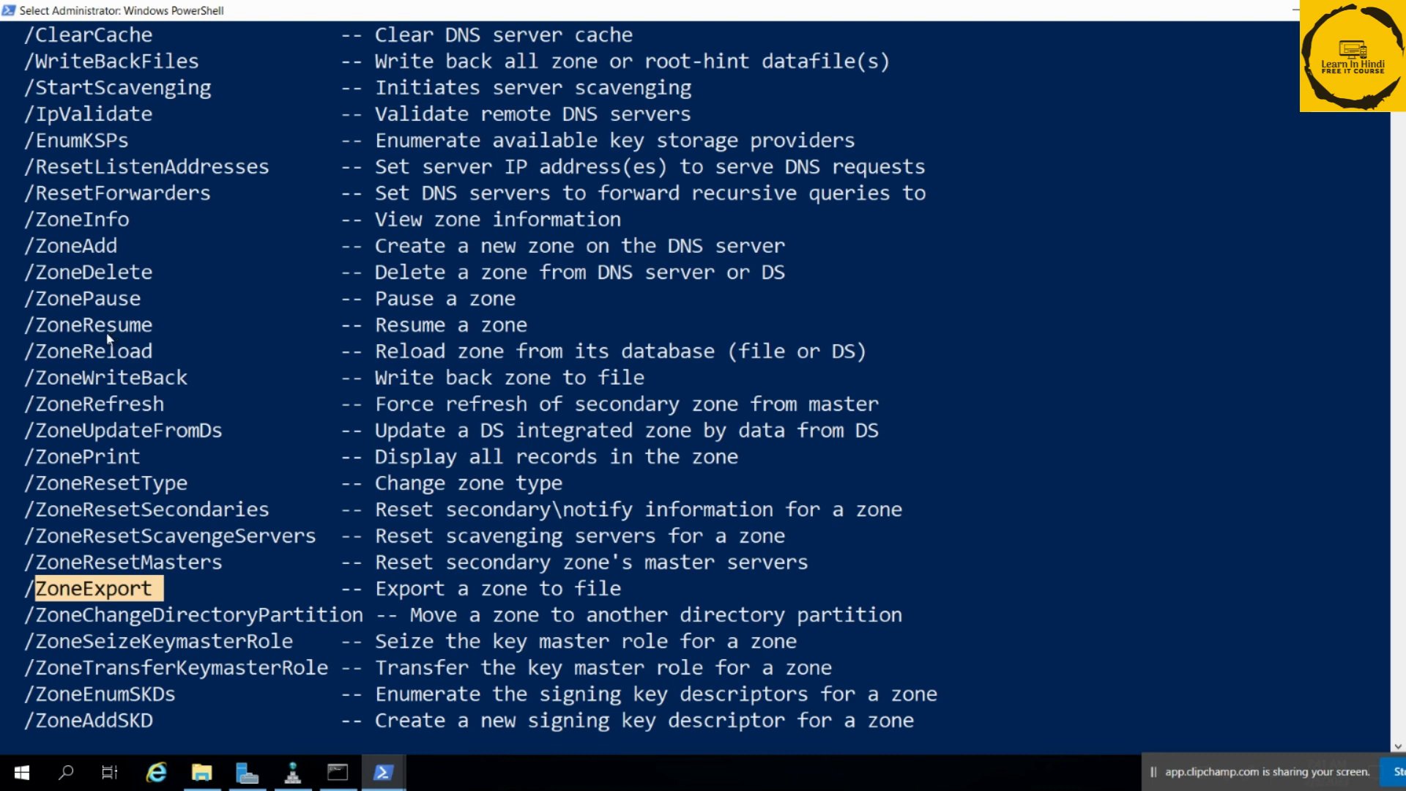
pyautogui.scroll(2, 94, 331)
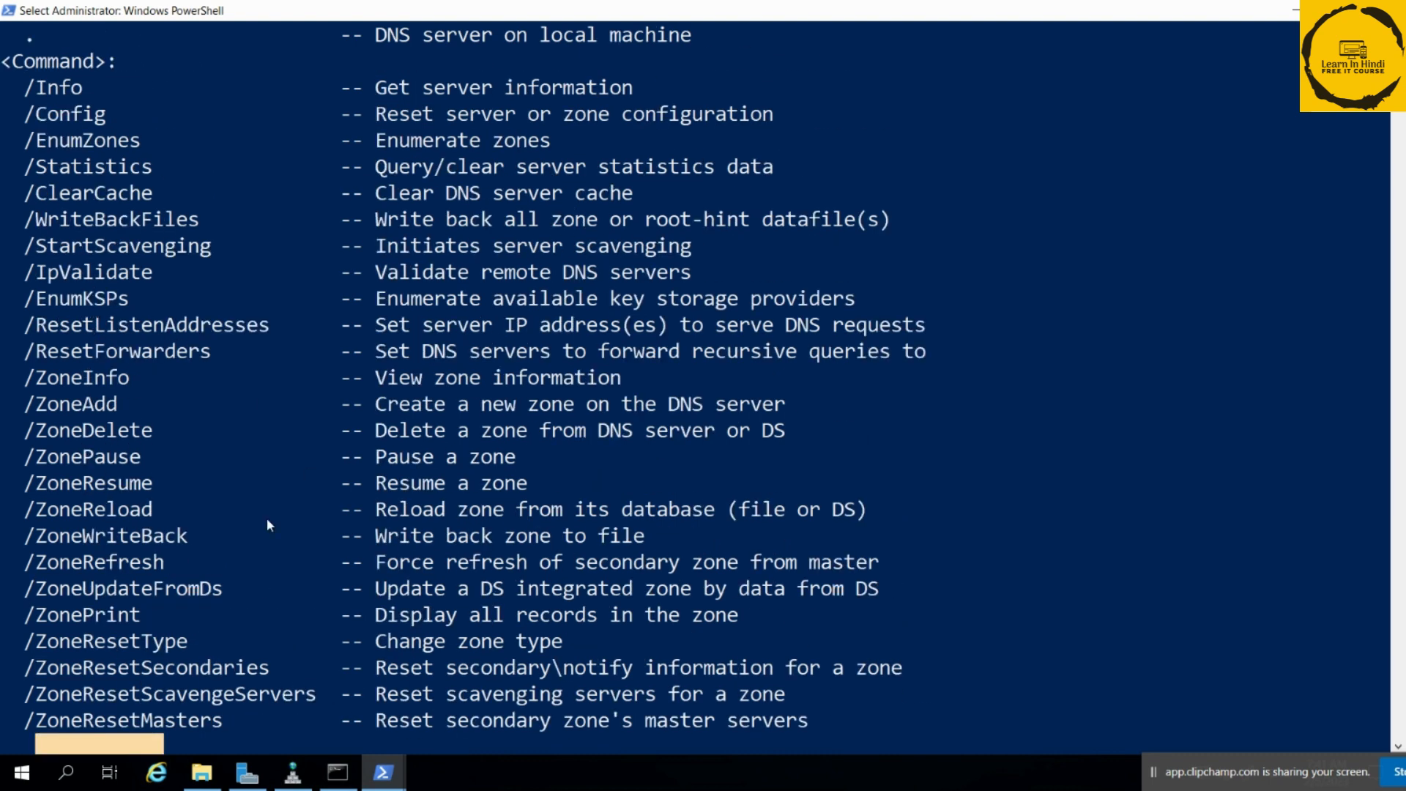
# Inspect the .bak file in the dns and backup folders again and return to the export output in the second PowerShell window.
pyautogui.click(201, 772)
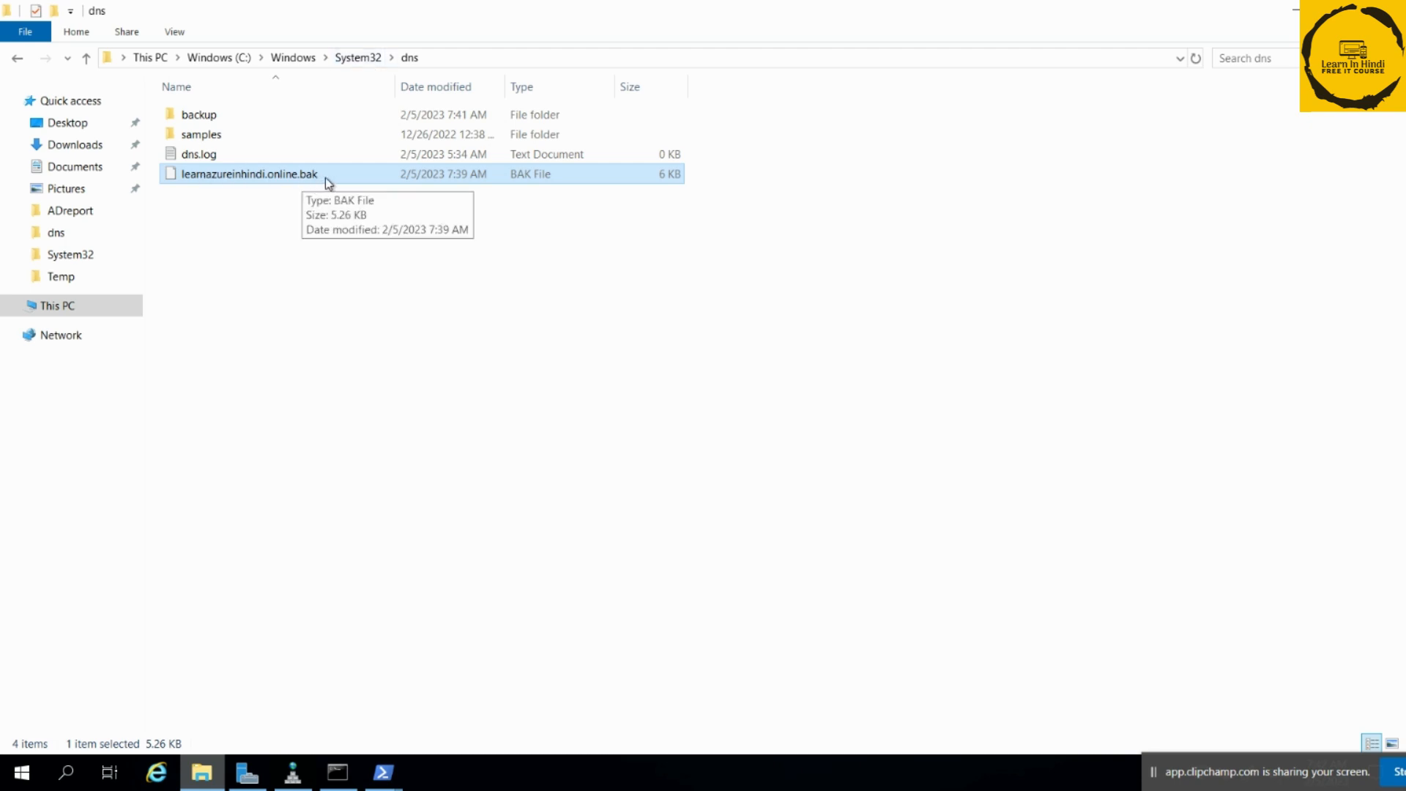
pyautogui.doubleClick(261, 117)
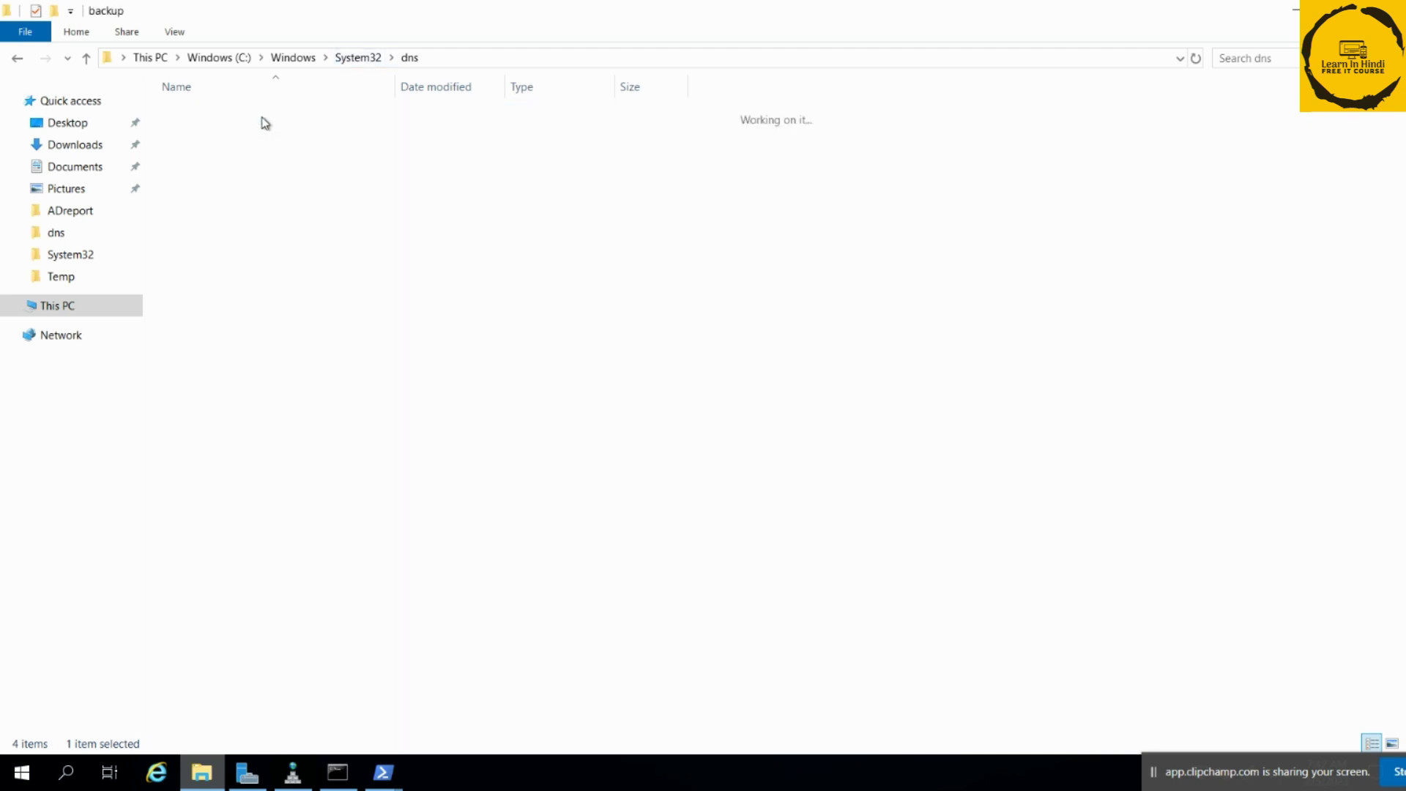
pyautogui.click(359, 134)
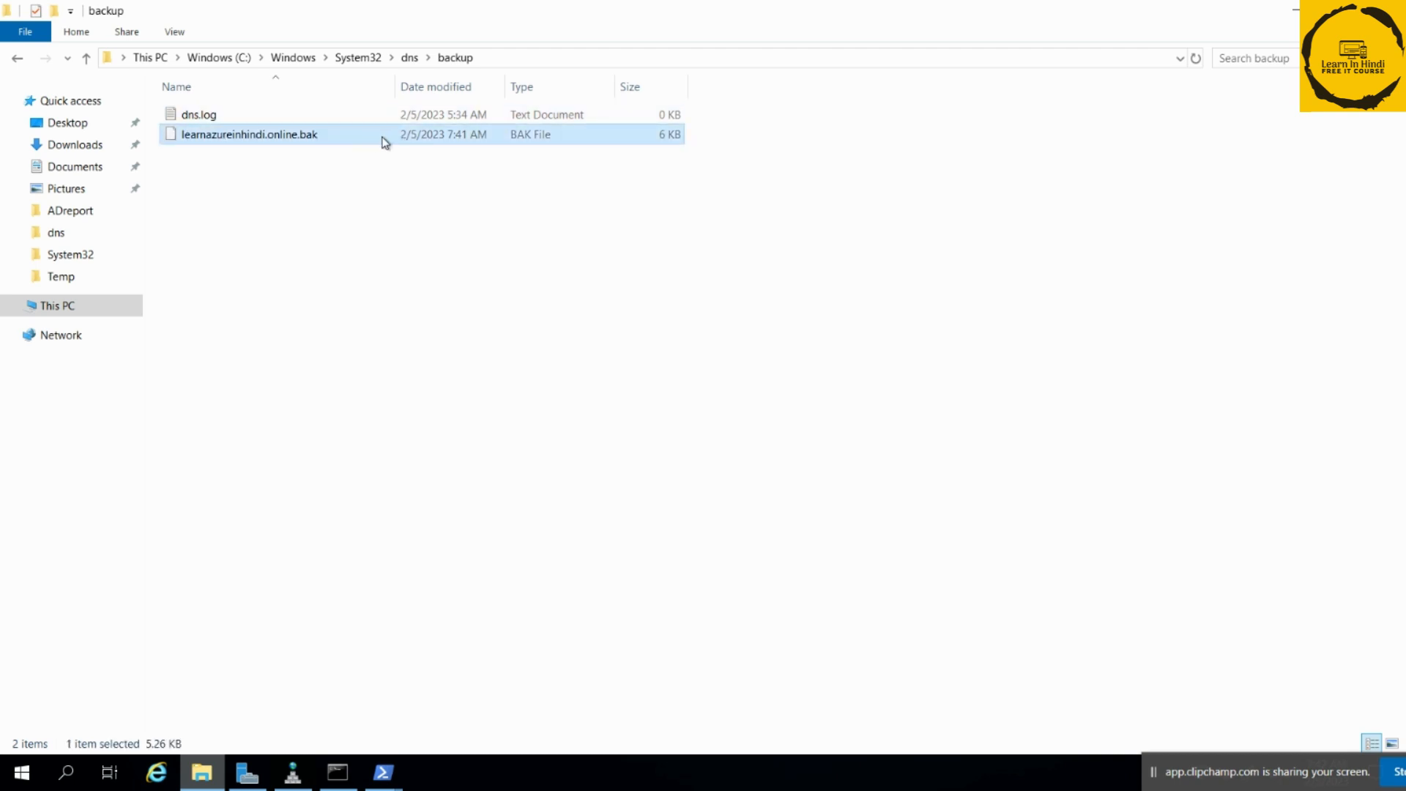
pyautogui.click(409, 57)
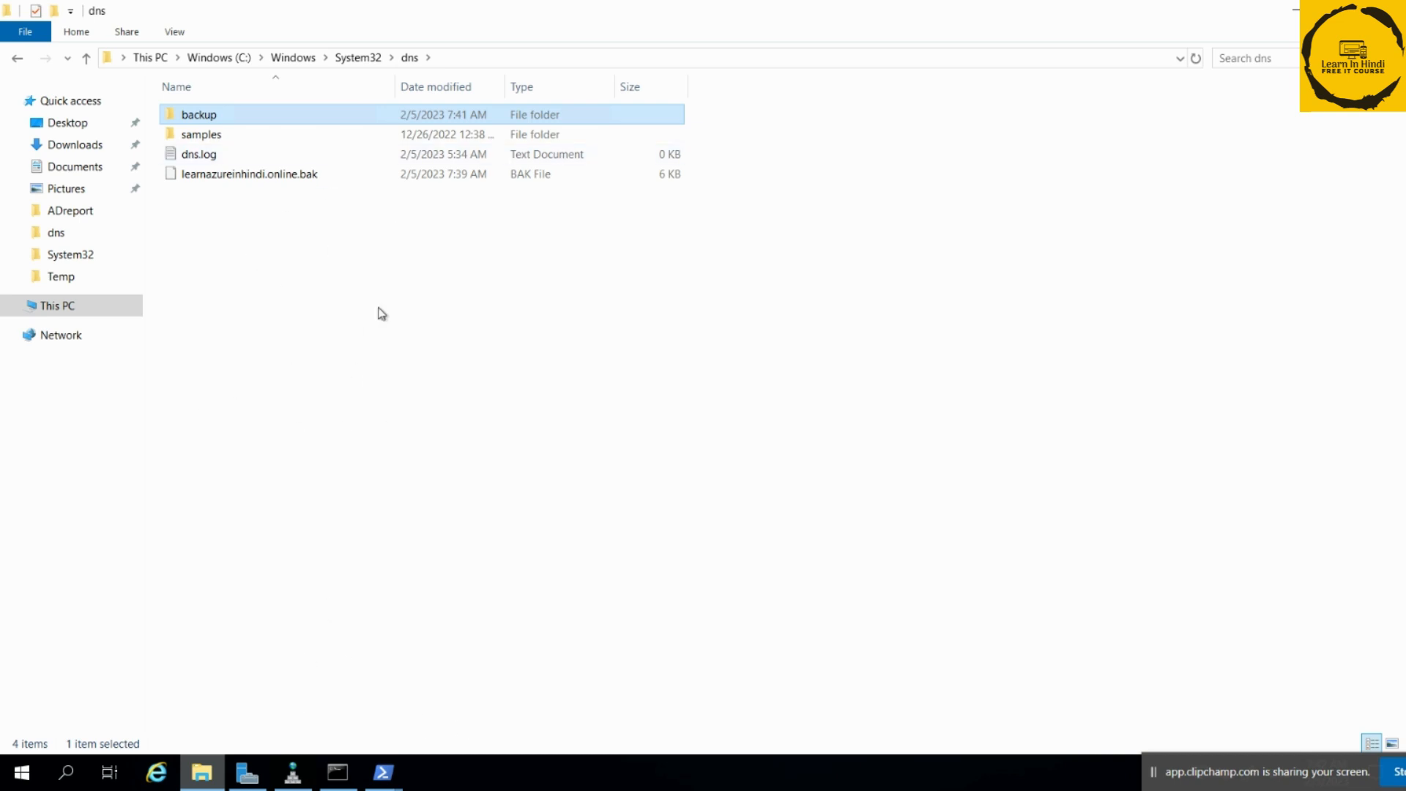
pyautogui.click(383, 772)
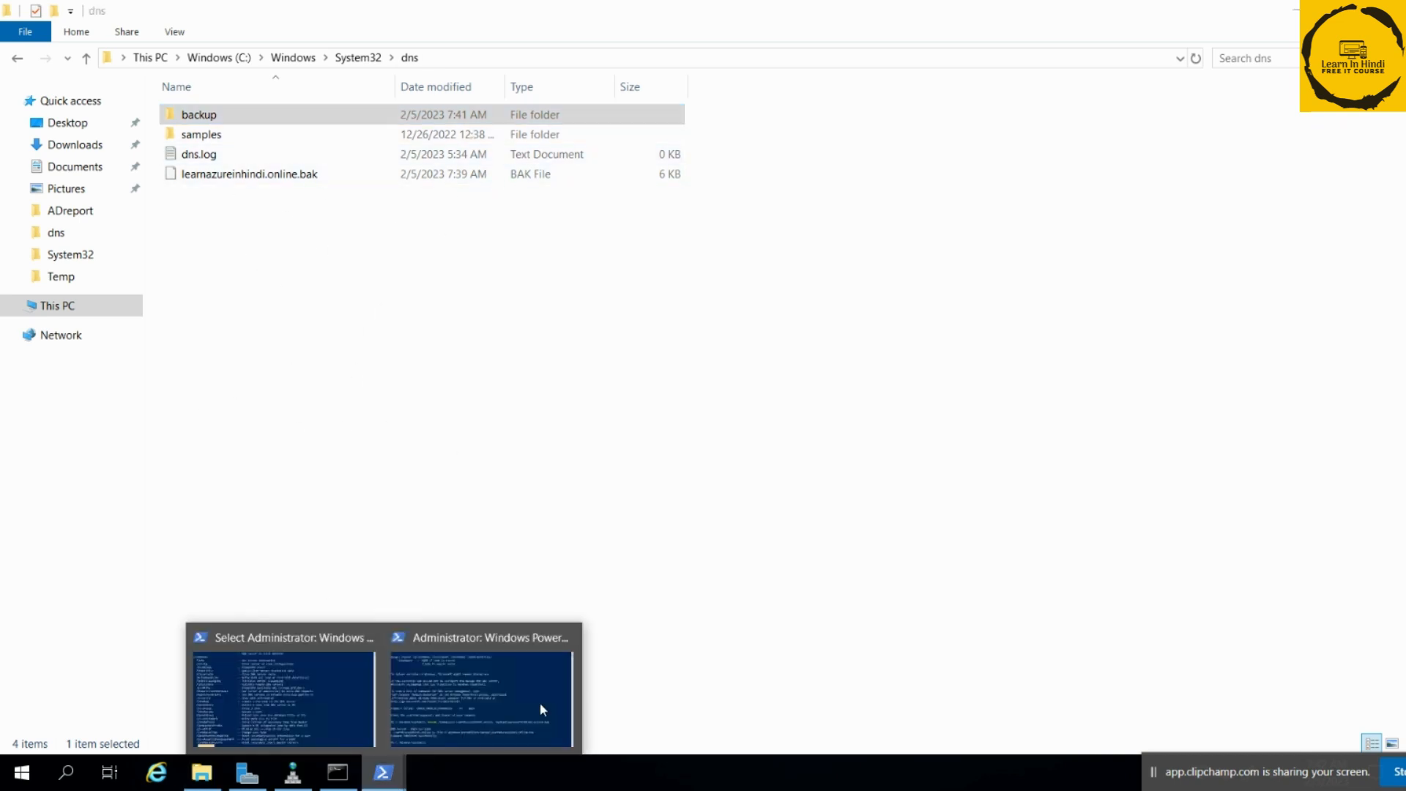
pyautogui.click(509, 704)
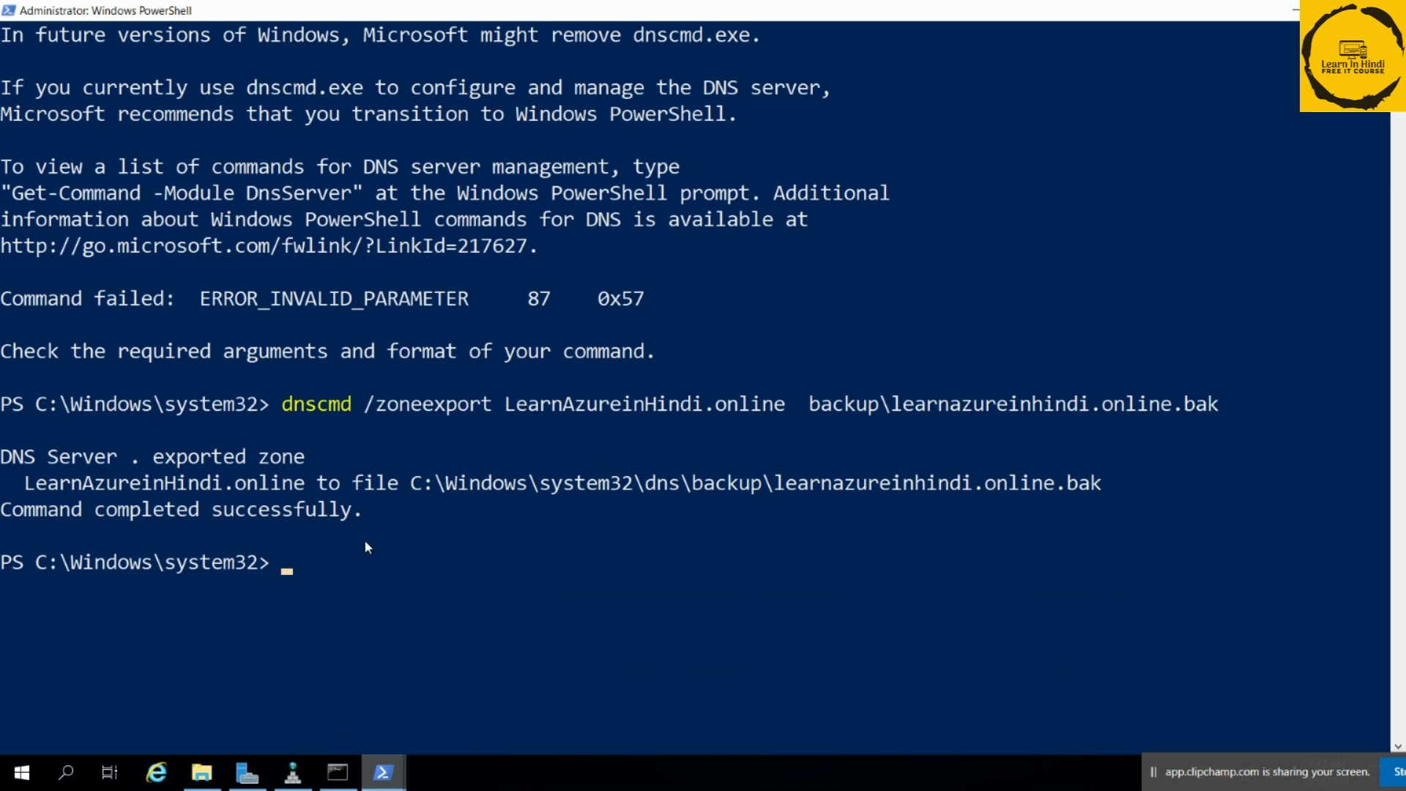
pyautogui.press('Up')
pyautogui.press('BackSpace')
pyautogui.press('BackSpace')
pyautogui.press('BackSpace')
pyautogui.press('BackSpace')
pyautogui.press('BackSpace')
pyautogui.press('BackSpace')
pyautogui.press('BackSpace')
pyautogui.press('BackSpace')
pyautogui.press('BackSpace')
pyautogui.press('BackSpace')
pyautogui.press('BackSpace')
pyautogui.press('BackSpace')
pyautogui.press('BackSpace')
pyautogui.press('BackSpace')
pyautogui.press('BackSpace')
pyautogui.press('BackSpace')
pyautogui.press('BackSpace')
pyautogui.press('BackSpace')
pyautogui.press('BackSpace')
pyautogui.press('BackSpace')
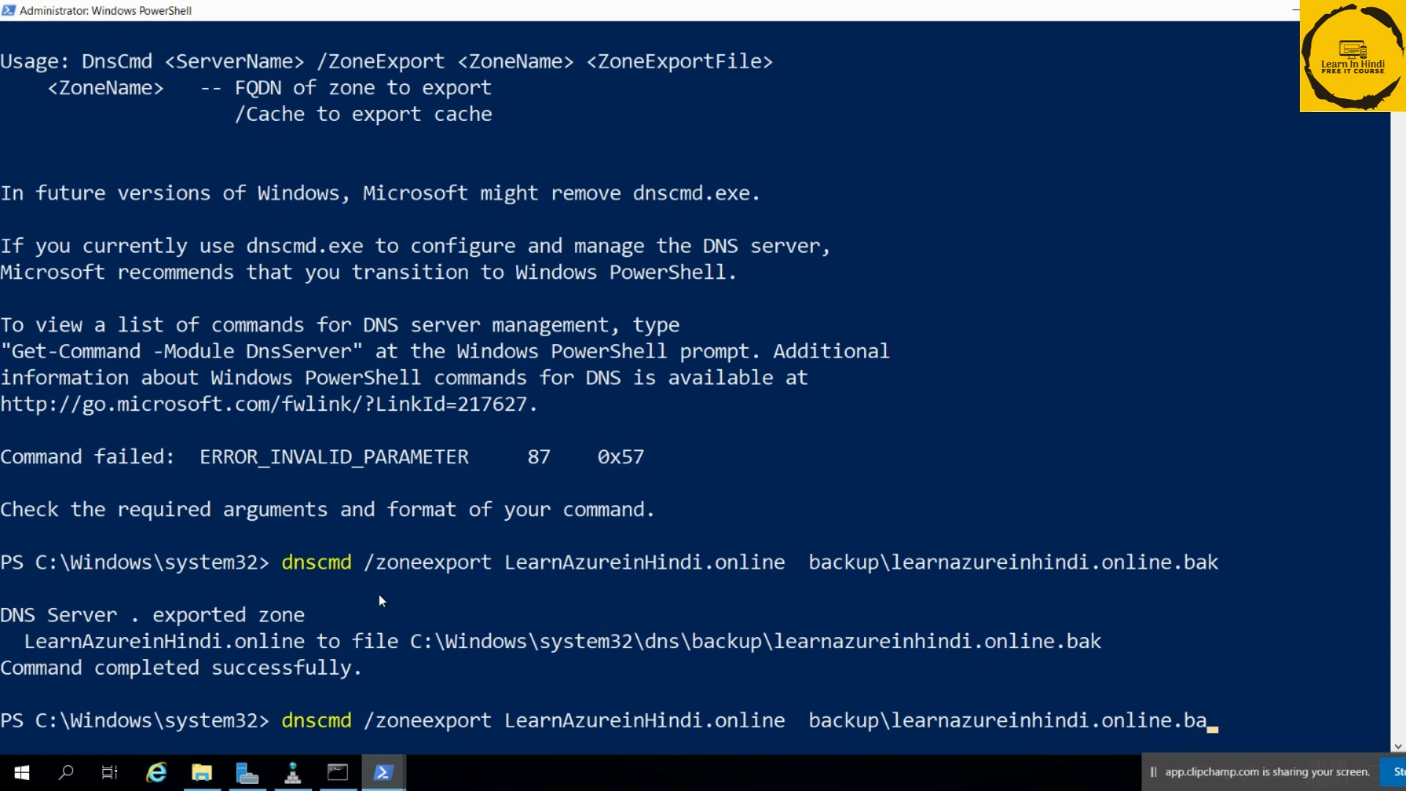
pyautogui.press('BackSpace')
pyautogui.press('BackSpace')
pyautogui.press('BackSpace')
pyautogui.press('BackSpace')
pyautogui.press('BackSpace')
pyautogui.press('BackSpace')
pyautogui.press('BackSpace')
pyautogui.press('BackSpace')
pyautogui.press('BackSpace')
pyautogui.press('BackSpace')
pyautogui.press('BackSpace')
pyautogui.press('BackSpace')
pyautogui.press('BackSpace')
pyautogui.press('BackSpace')
pyautogui.press('BackSpace')
pyautogui.press('BackSpace')
pyautogui.press('BackSpace')
pyautogui.press('BackSpace')
pyautogui.press('BackSpace')
pyautogui.press('BackSpace')
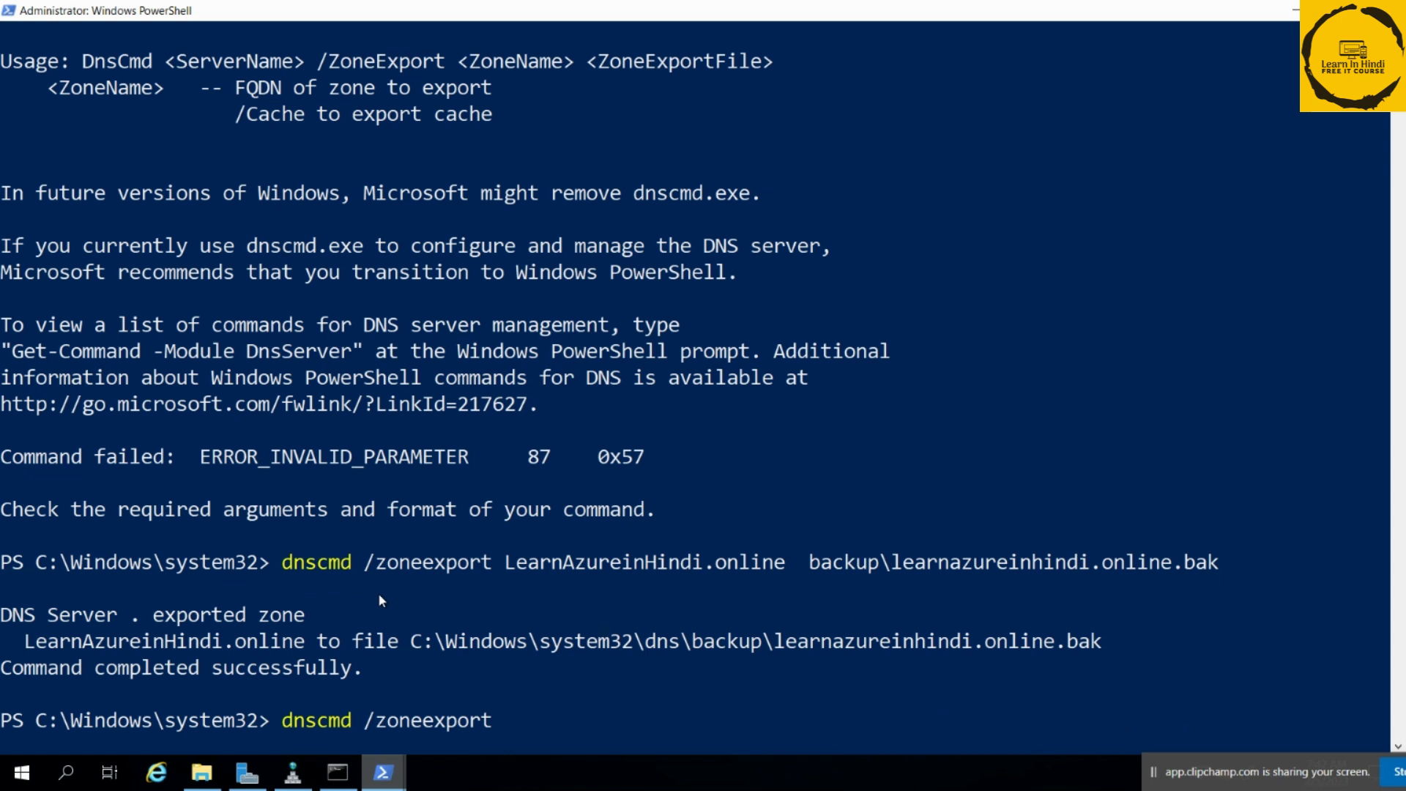
# Clear the PowerShell console and begin a zone-add command with the /zoneadd option.
pyautogui.write('cls')
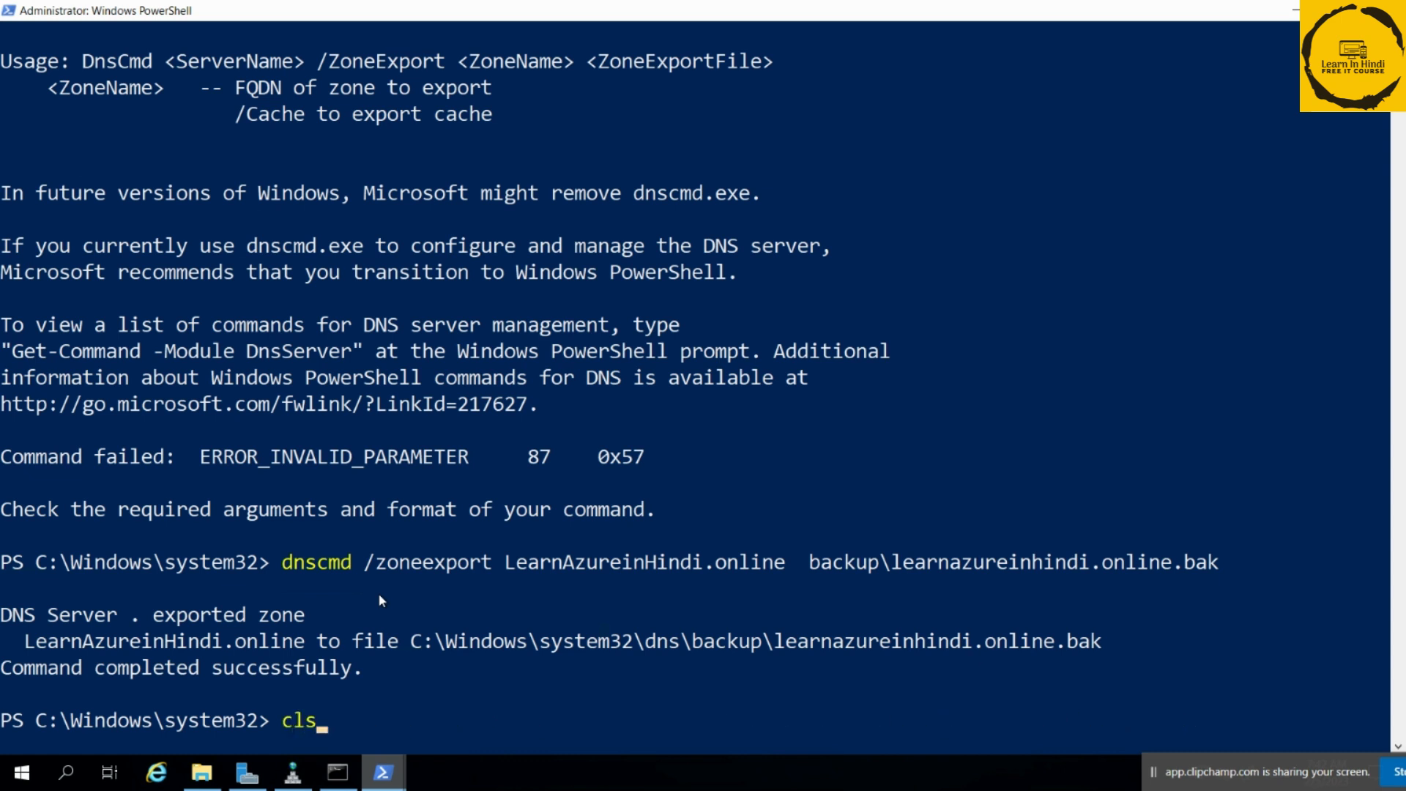
pyautogui.press('Return')
pyautogui.write('d')
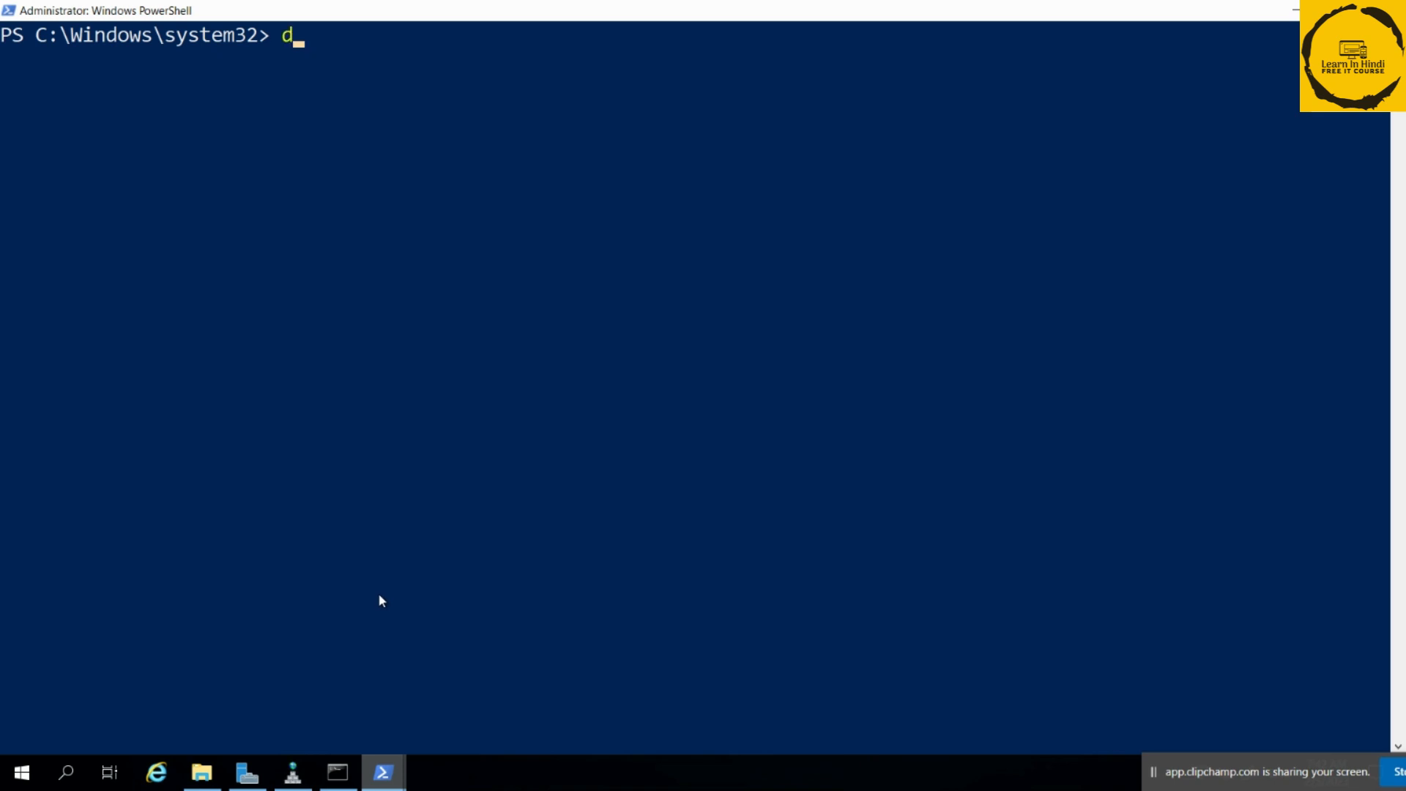
pyautogui.write('nccmd /zone')
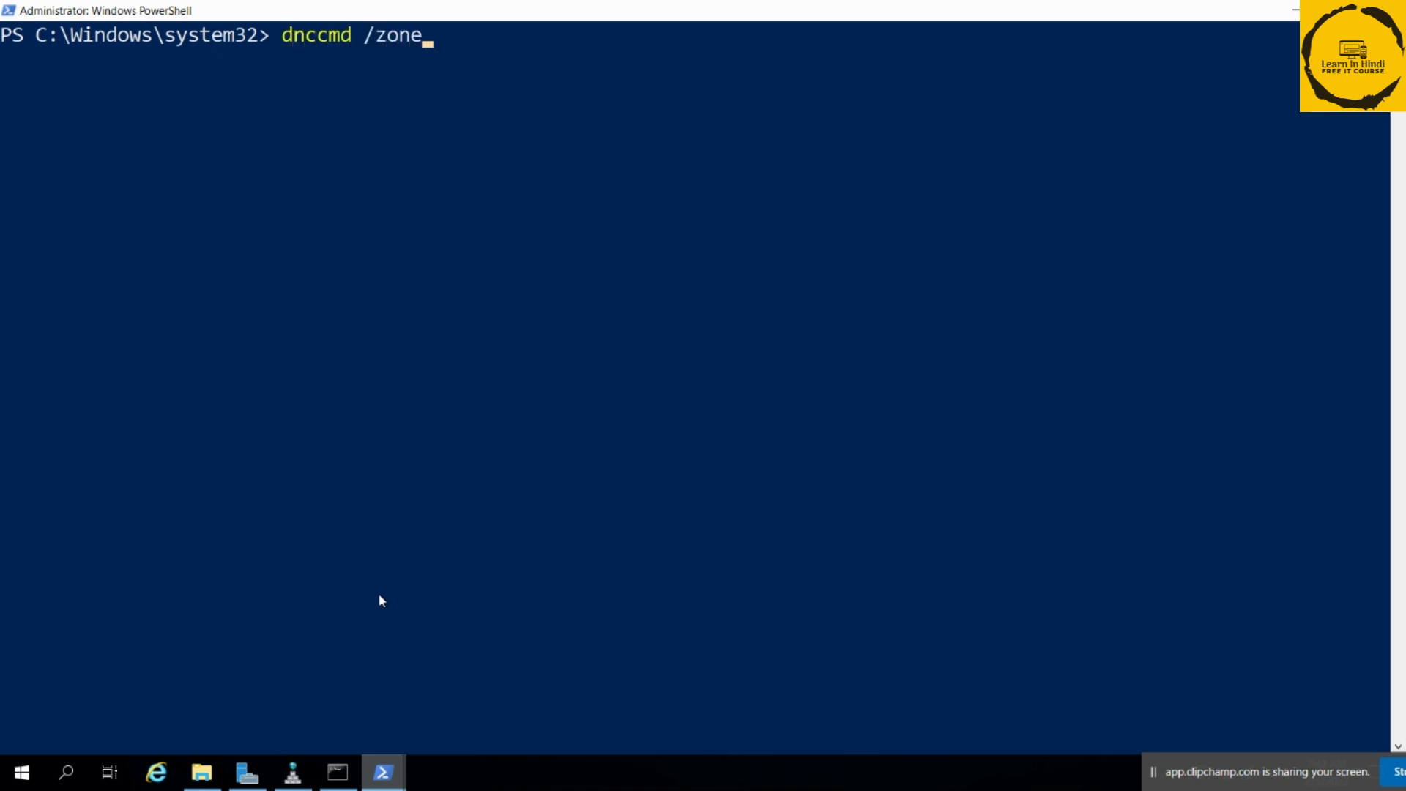
pyautogui.write('add')
# In the System32\dns folder, rename learnazureinhindi.online.bak to learnazureinhindi.online.dns, accepting the extension change and granting administrator permission.
pyautogui.moveTo(185, 774)
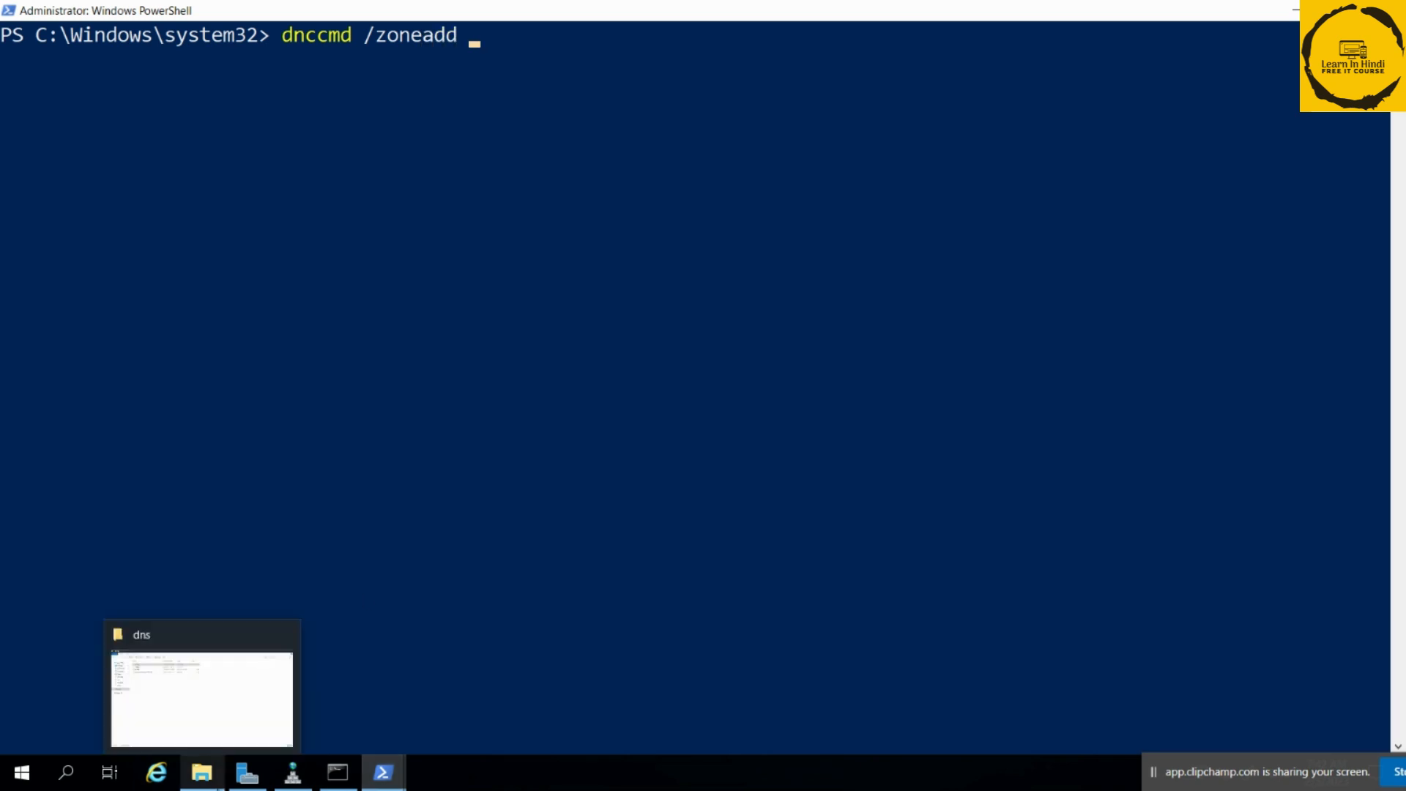
pyautogui.click(228, 699)
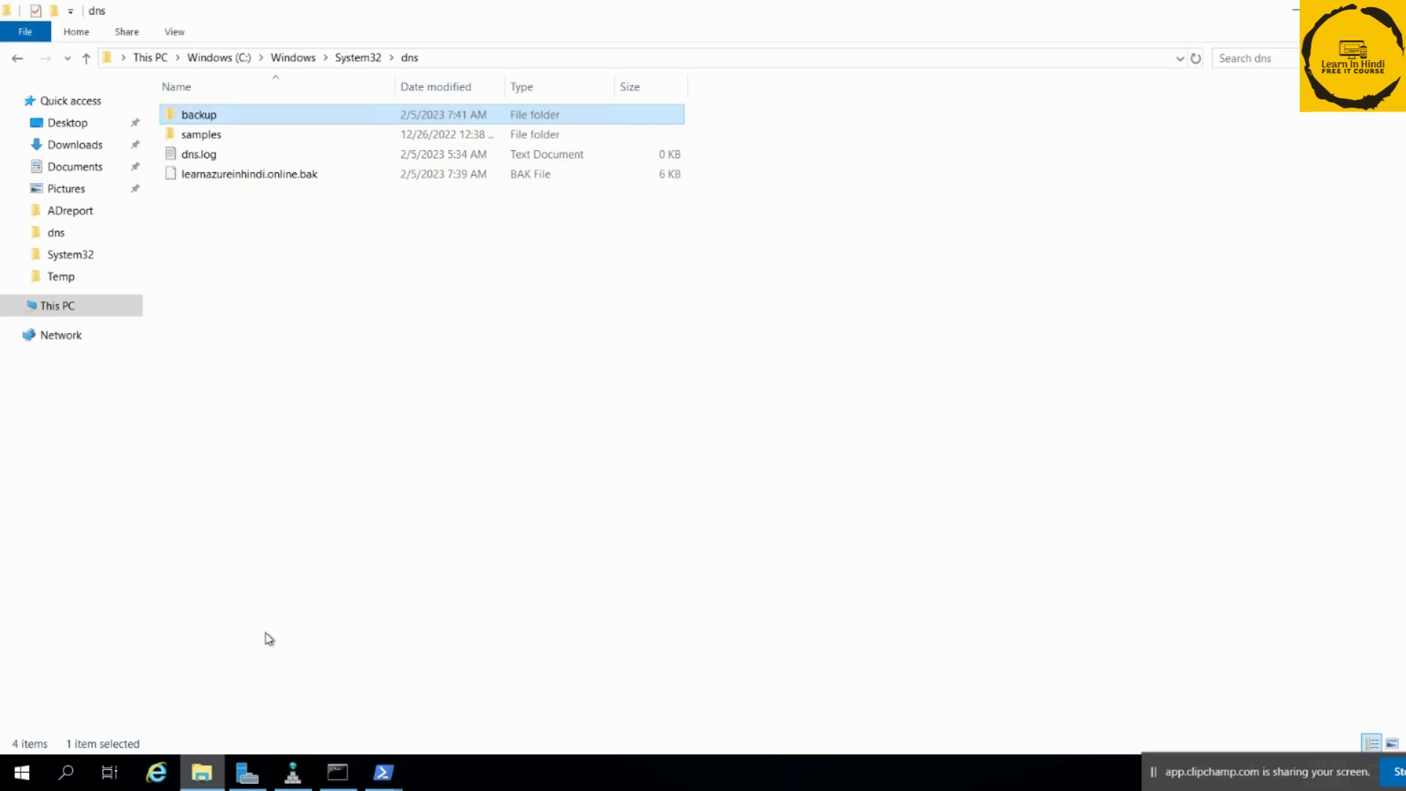
pyautogui.click(370, 182)
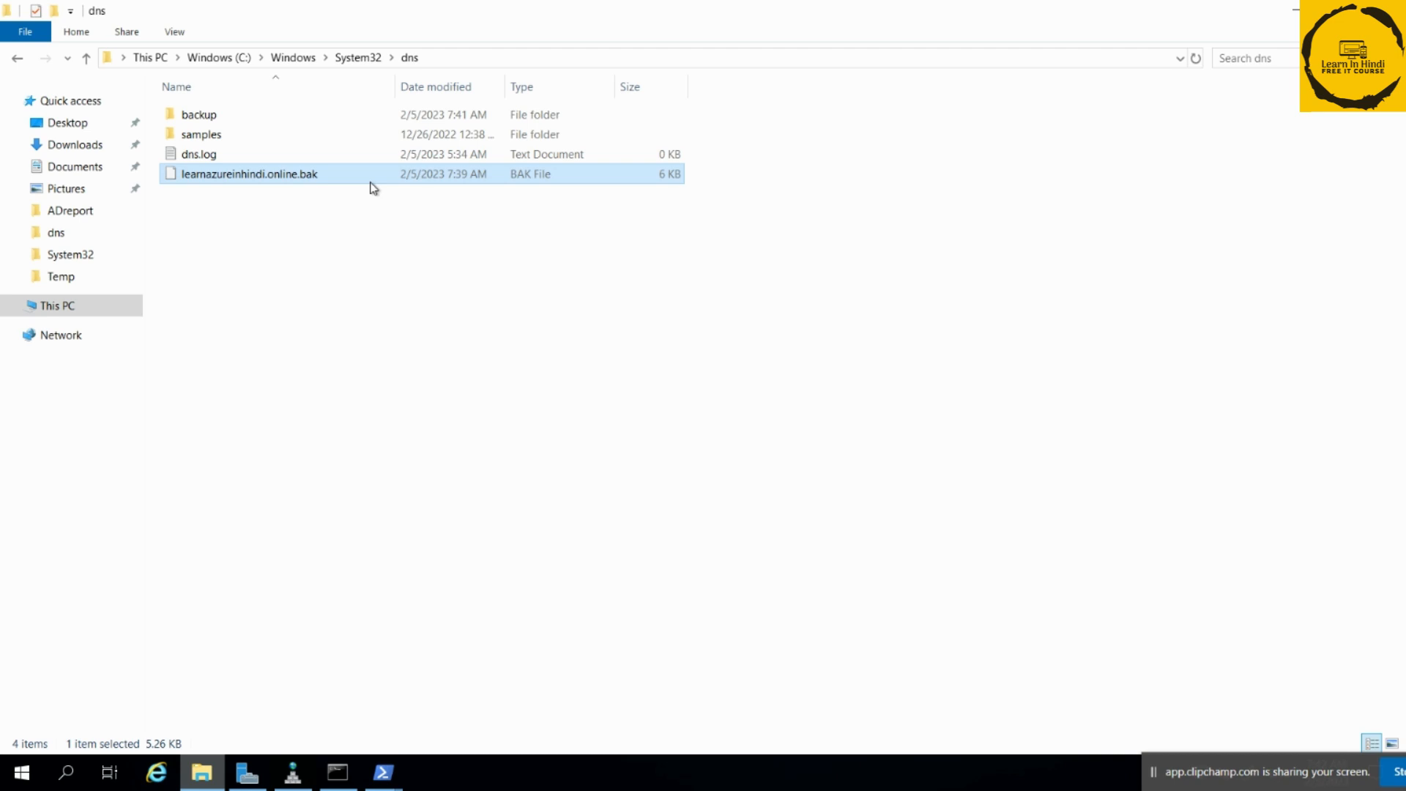
pyautogui.rightClick(374, 188)
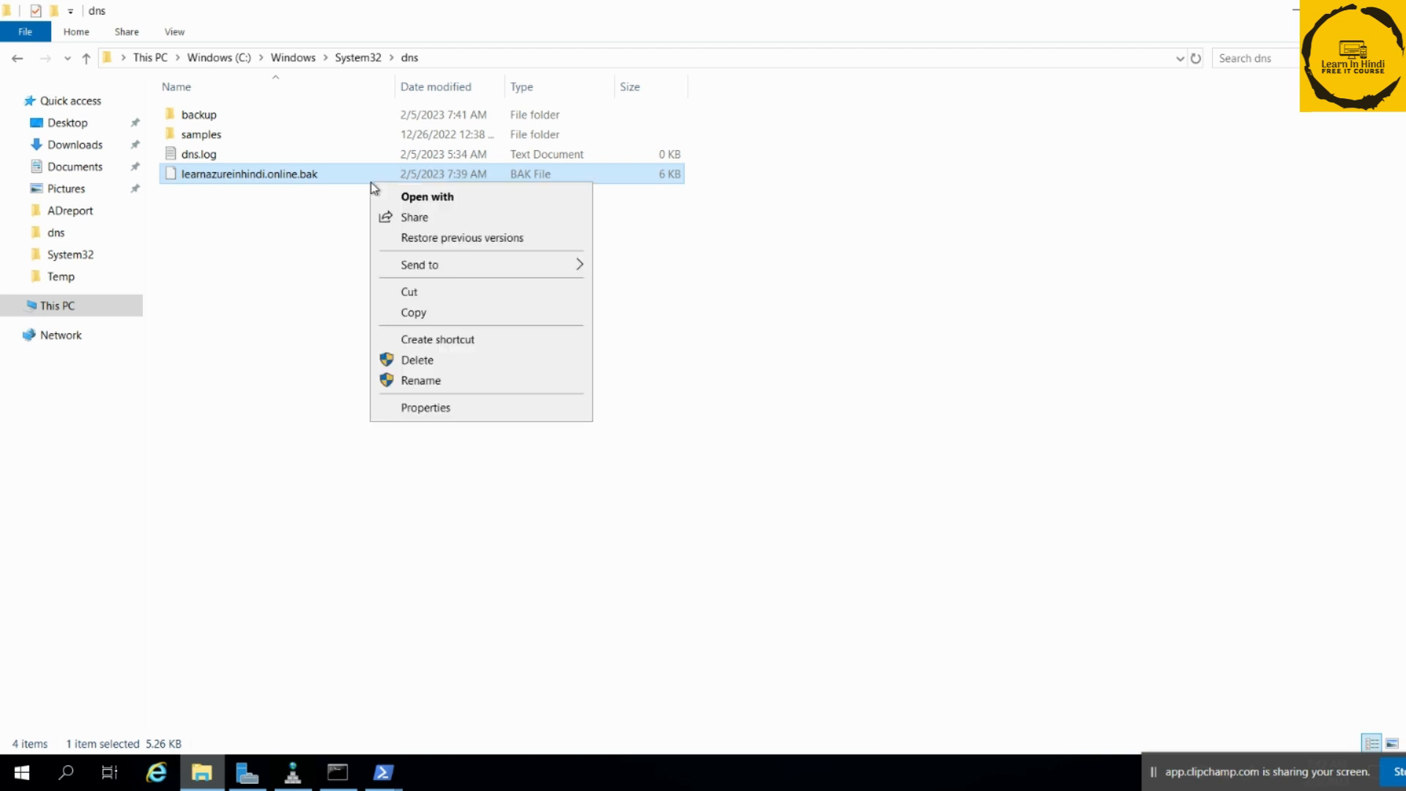
pyautogui.click(439, 379)
pyautogui.click(331, 172)
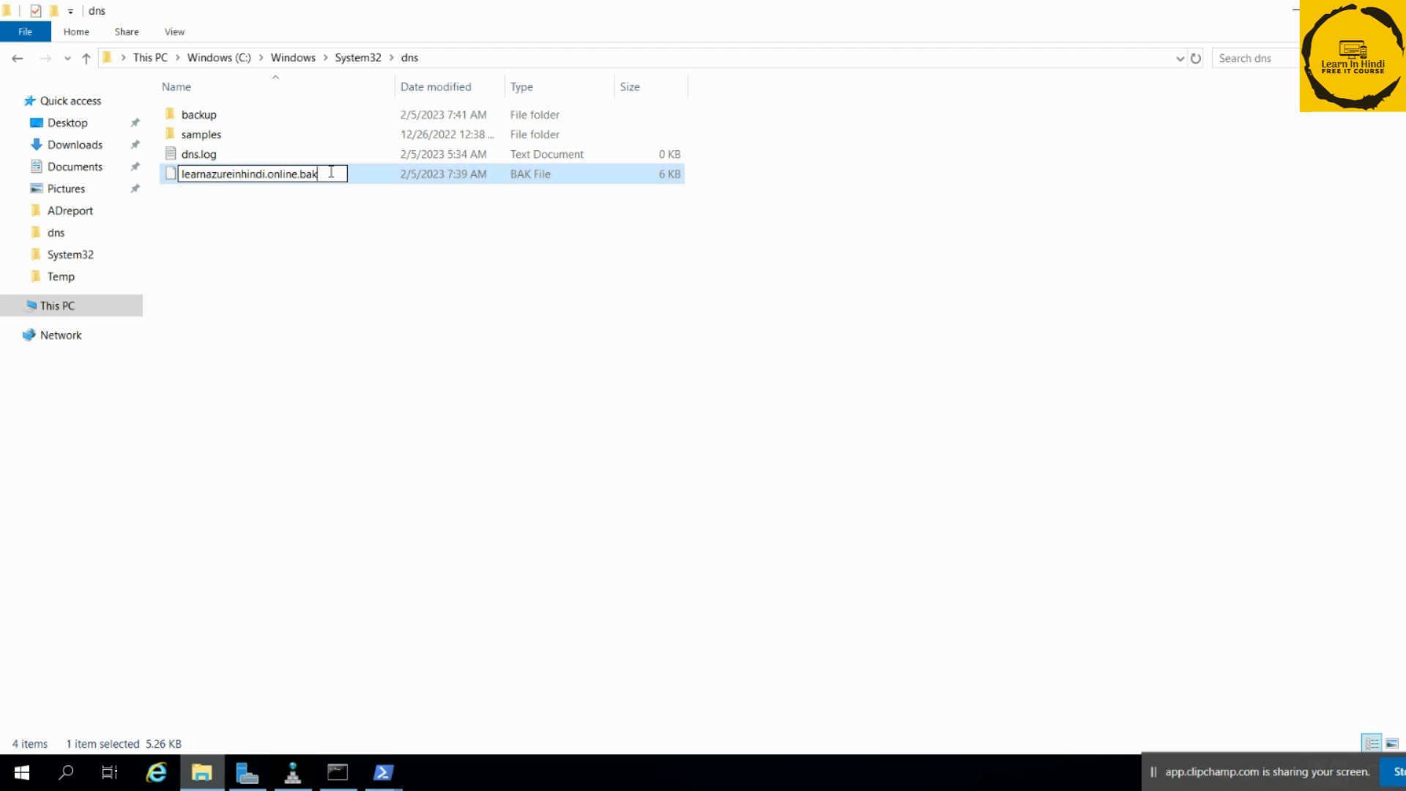
pyautogui.press('BackSpace')
pyautogui.press('BackSpace')
pyautogui.press('BackSpace')
pyautogui.write('dns')
pyautogui.doubleClick(331, 172)
pyautogui.write('bak')
pyautogui.press('BackSpace')
pyautogui.press('BackSpace')
pyautogui.press('BackSpace')
pyautogui.write('dns')
pyautogui.moveTo(331, 173); pyautogui.dragTo(13, 180)
pyautogui.click(339, 308)
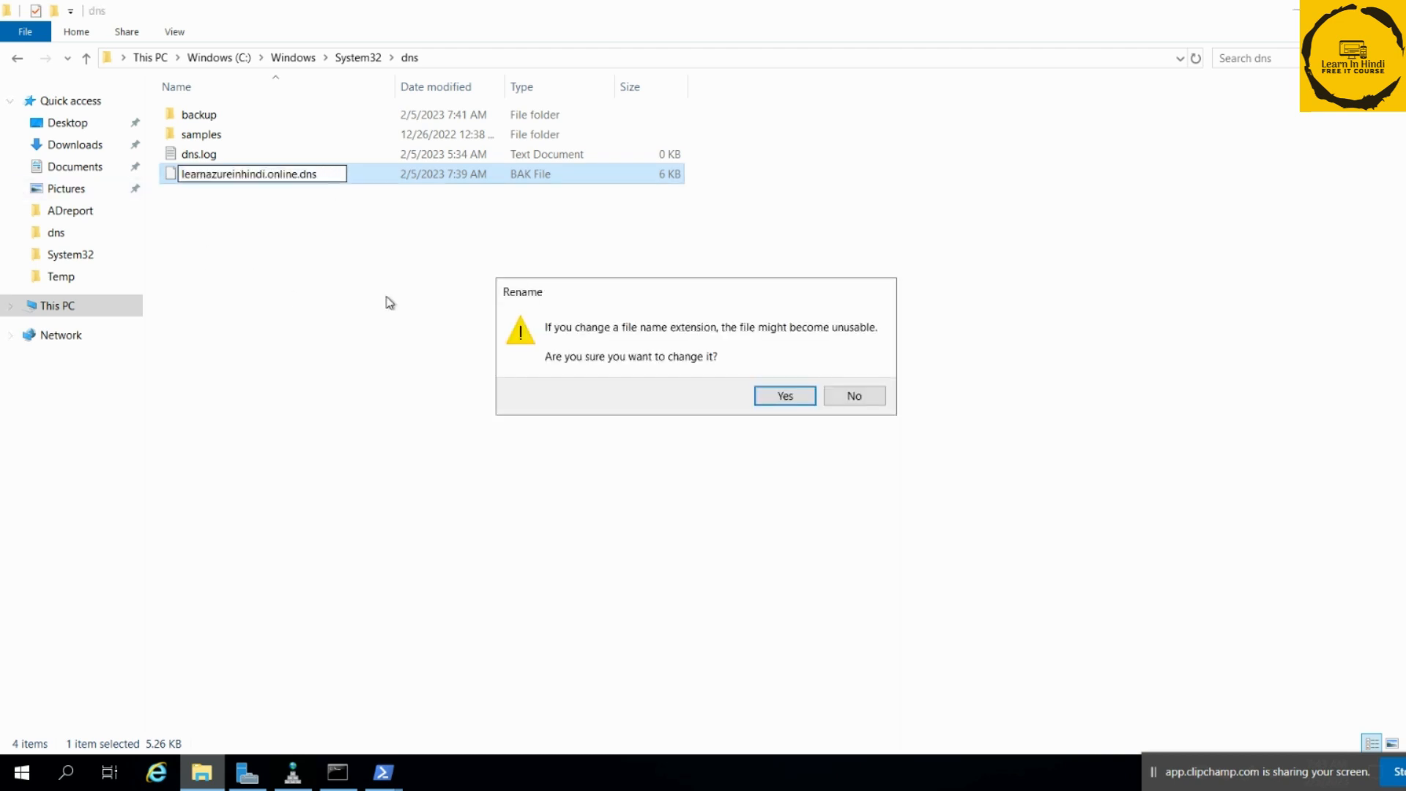
pyautogui.click(787, 397)
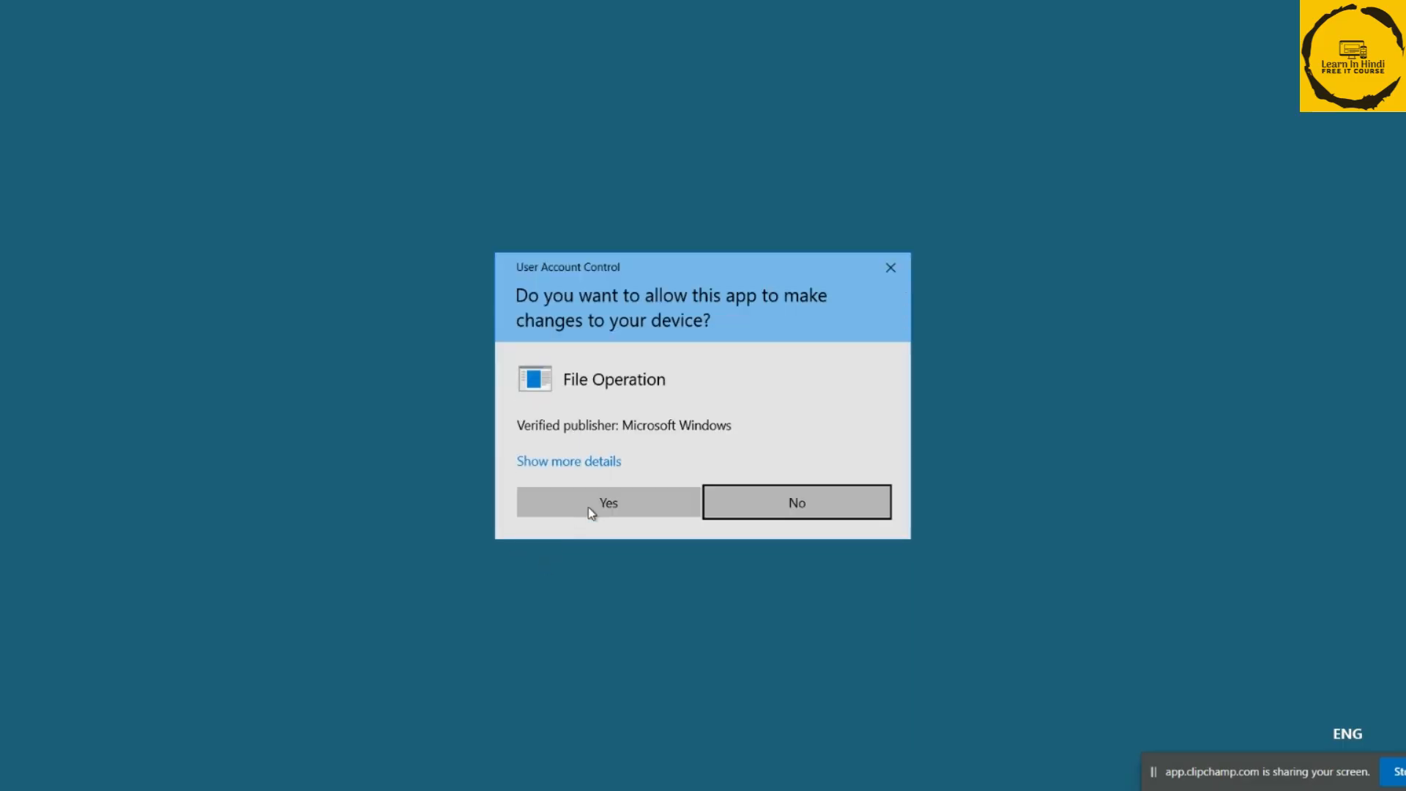
pyautogui.click(590, 512)
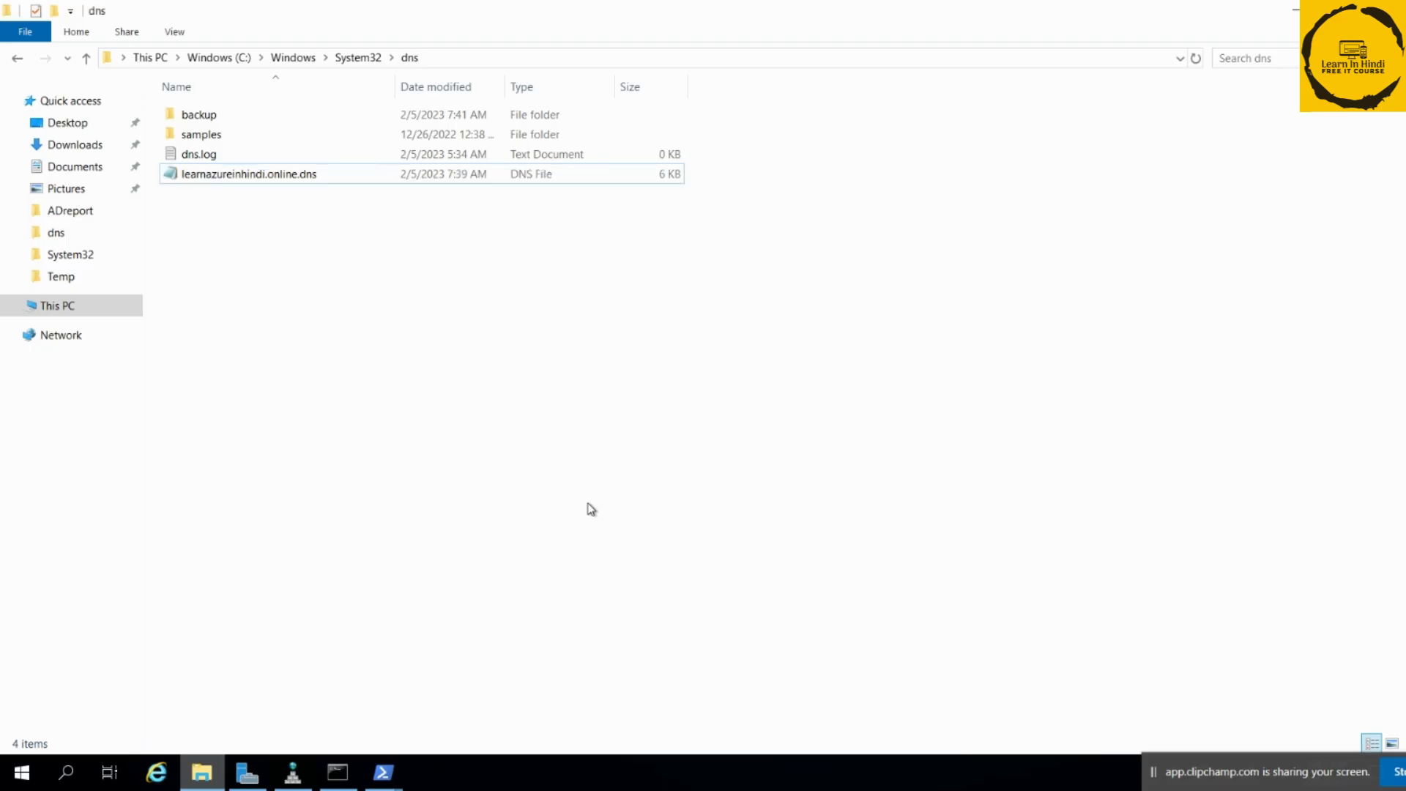
# Open learnazureinhindi.online.dns in Notepad, look through its records and close it.
pyautogui.doubleClick(372, 177)
pyautogui.scroll(-5, 477, 450)
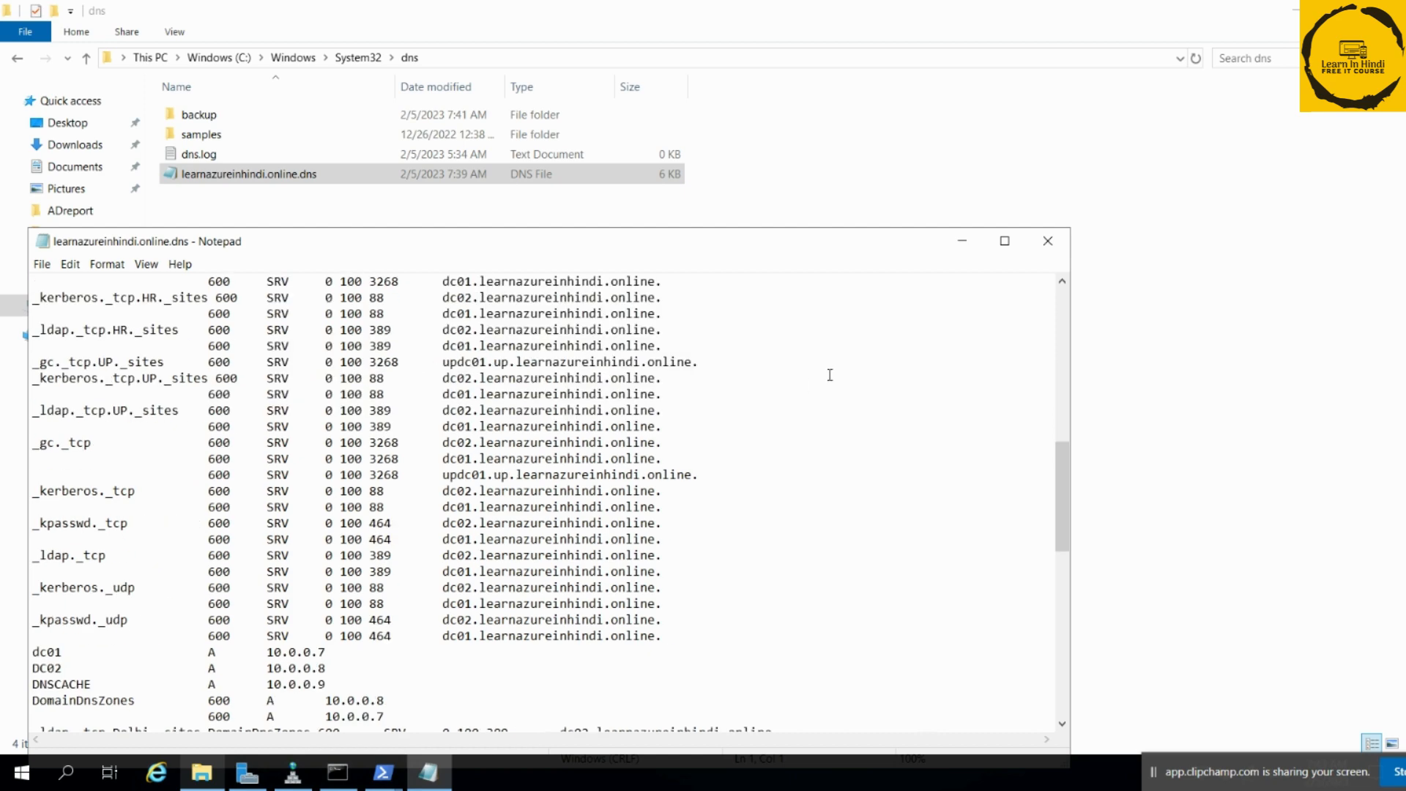
pyautogui.click(1048, 241)
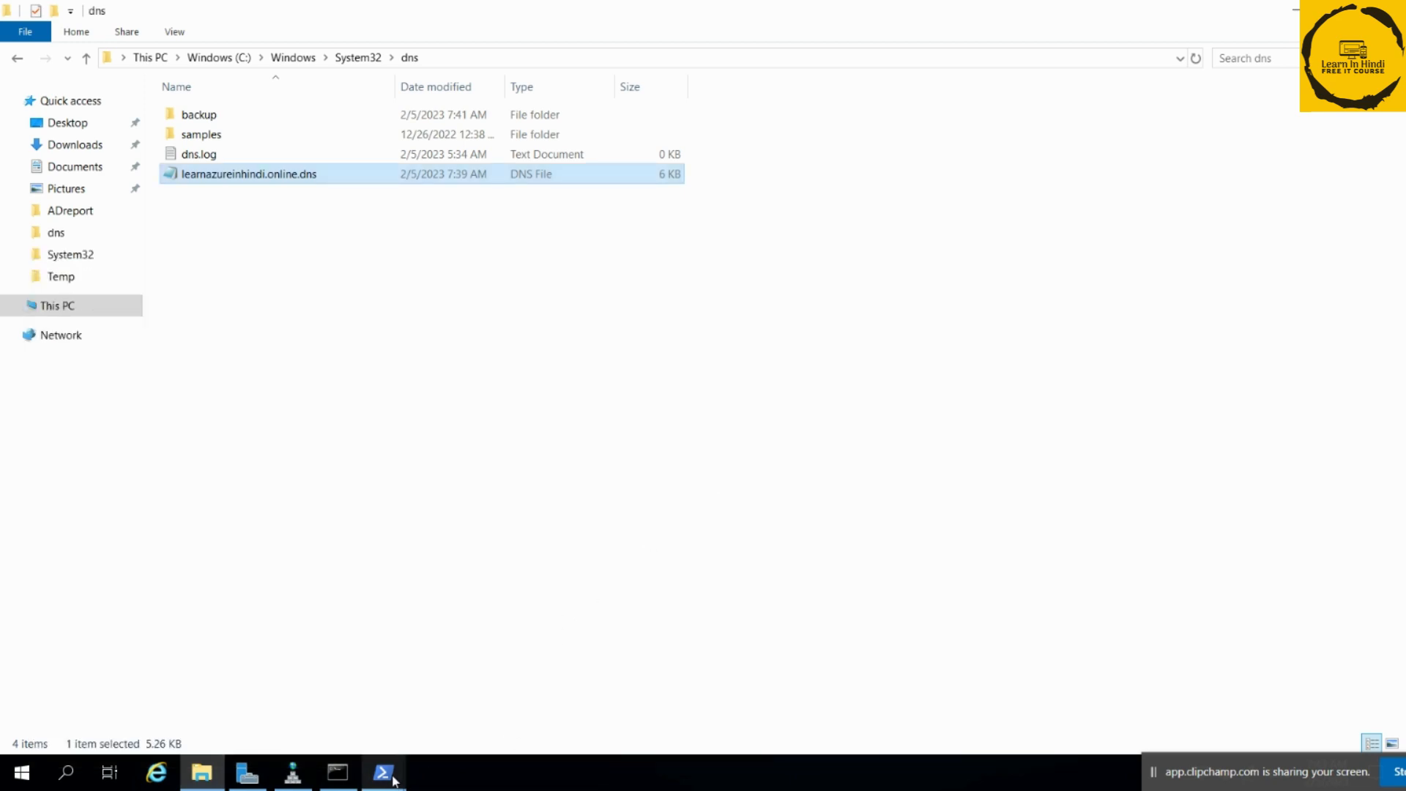
# In the second PowerShell window, complete the zone-add command with learnazureinhindi.online /Dsprimary /file learnazureinhindi.online.dns and run it.
pyautogui.moveTo(383, 772)
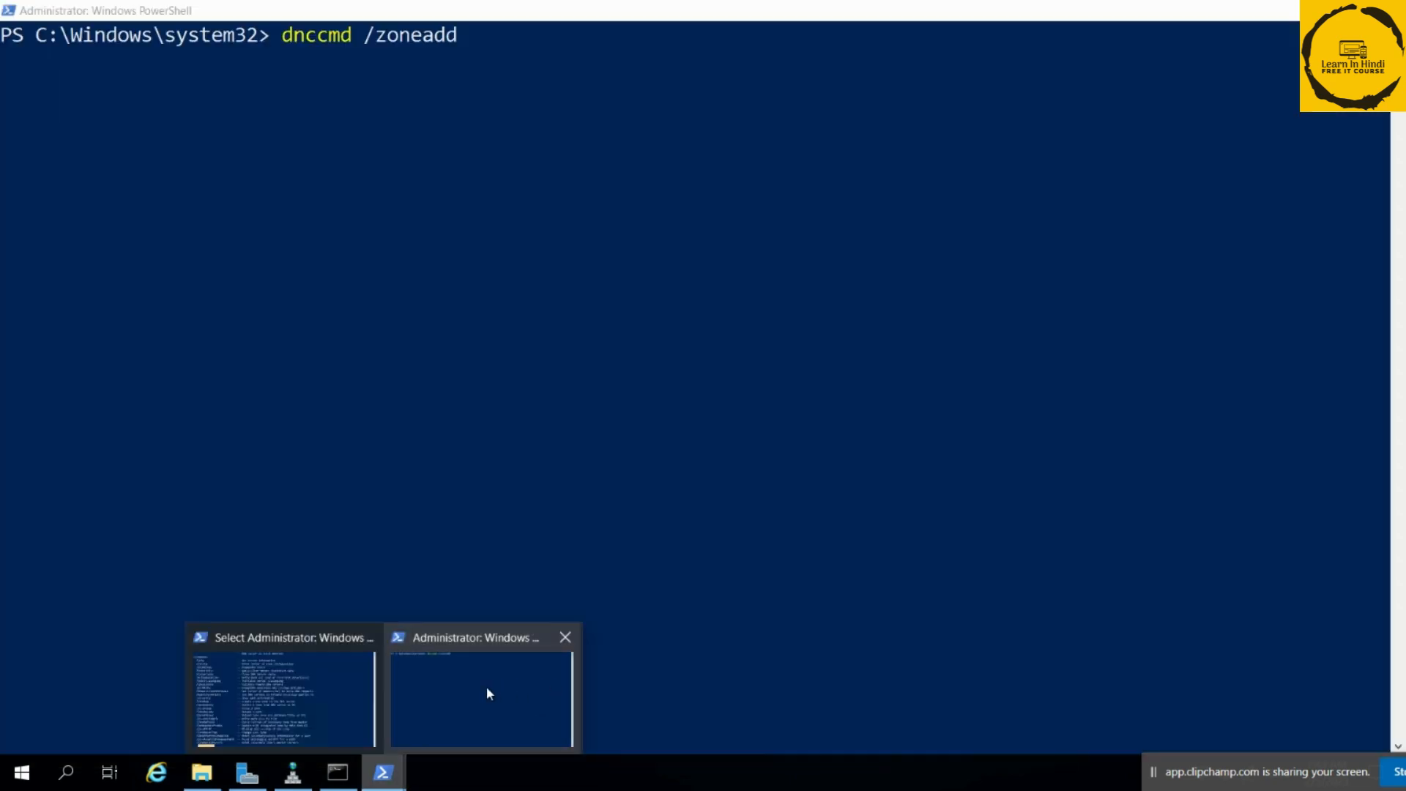
pyautogui.click(489, 693)
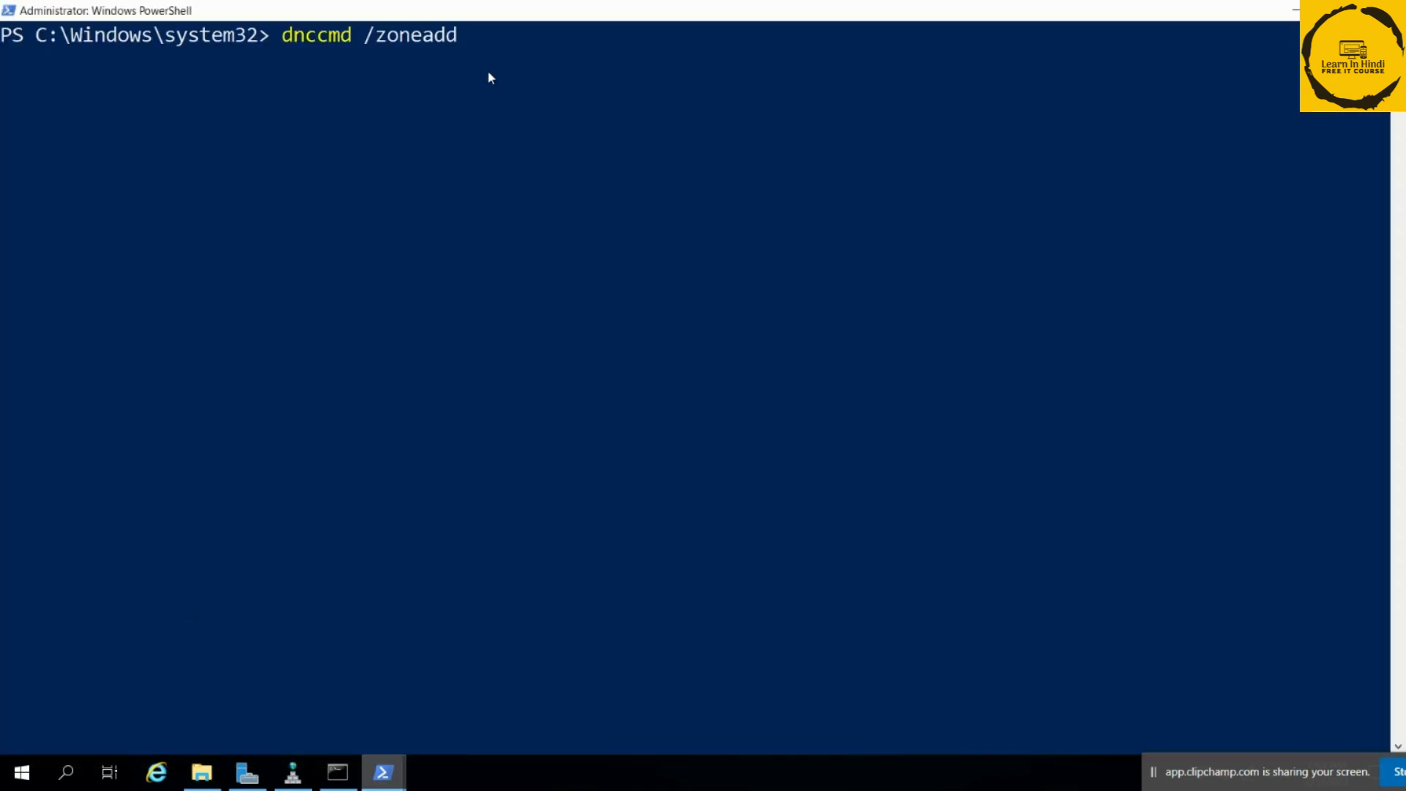
pyautogui.write('learnazureinhindi.online.dns')
pyautogui.press('BackSpace')
pyautogui.press('BackSpace')
pyautogui.press('BackSpace')
pyautogui.press('BackSpace')
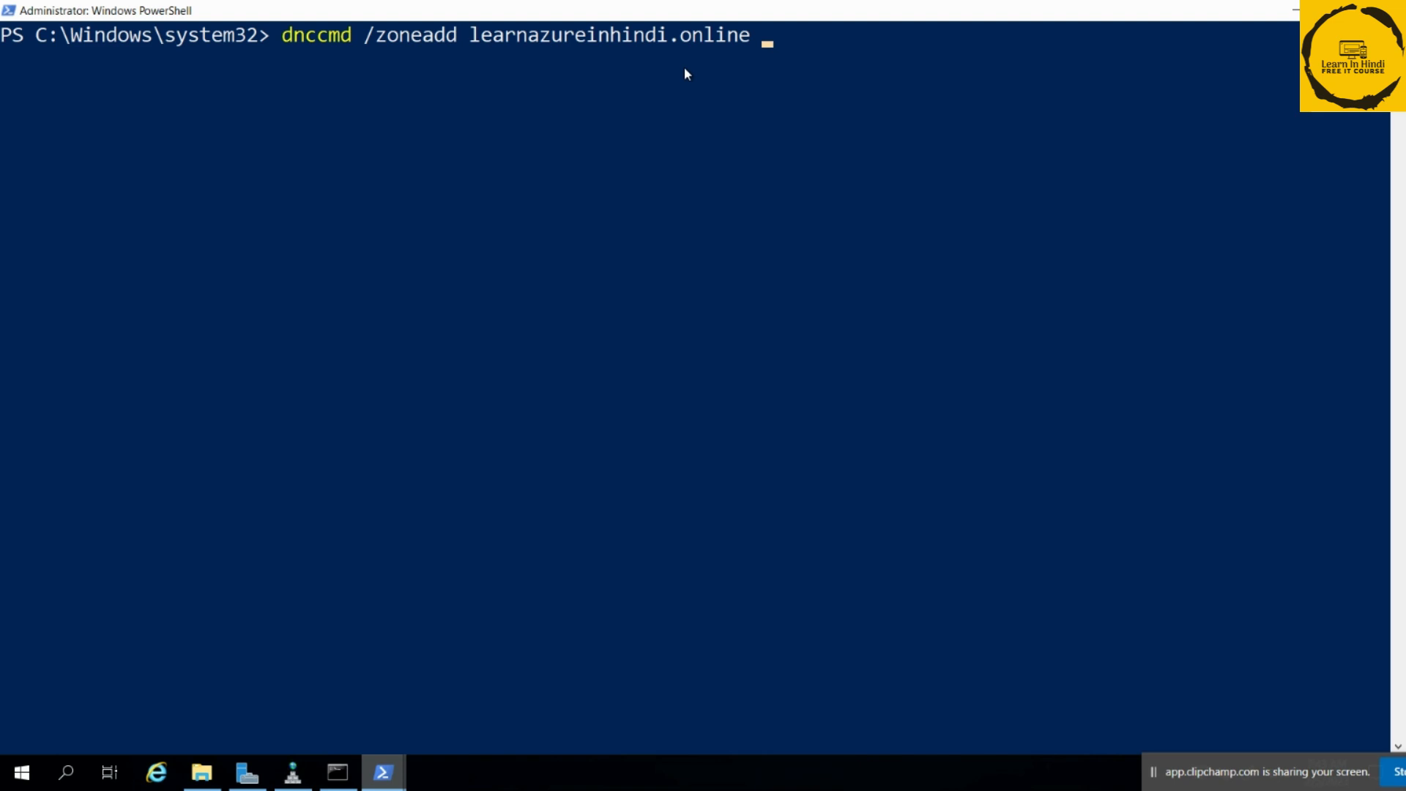
pyautogui.write('/DS')
pyautogui.press('BackSpace')
pyautogui.write('sprimary')
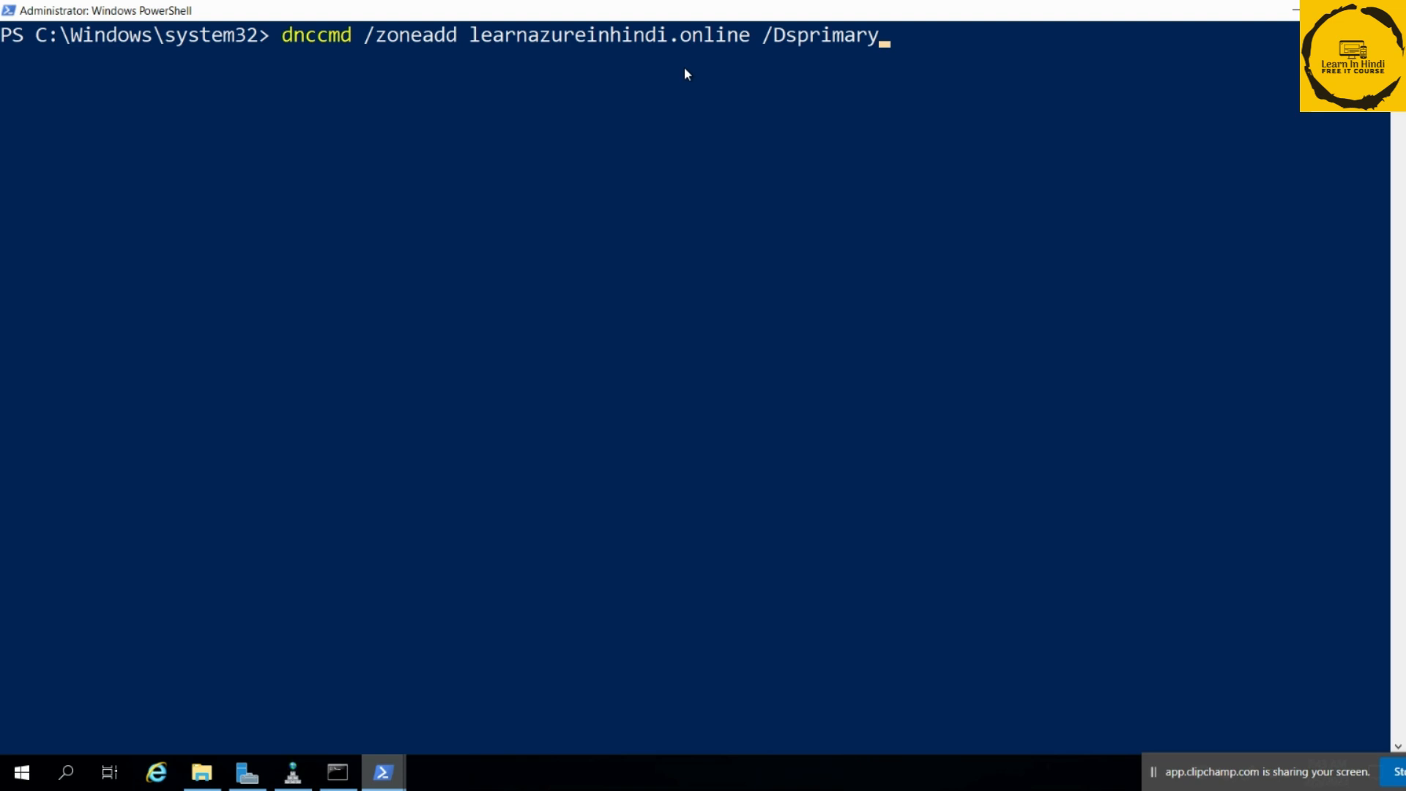
pyautogui.write(' /file learnazureinhindi.online.dns')
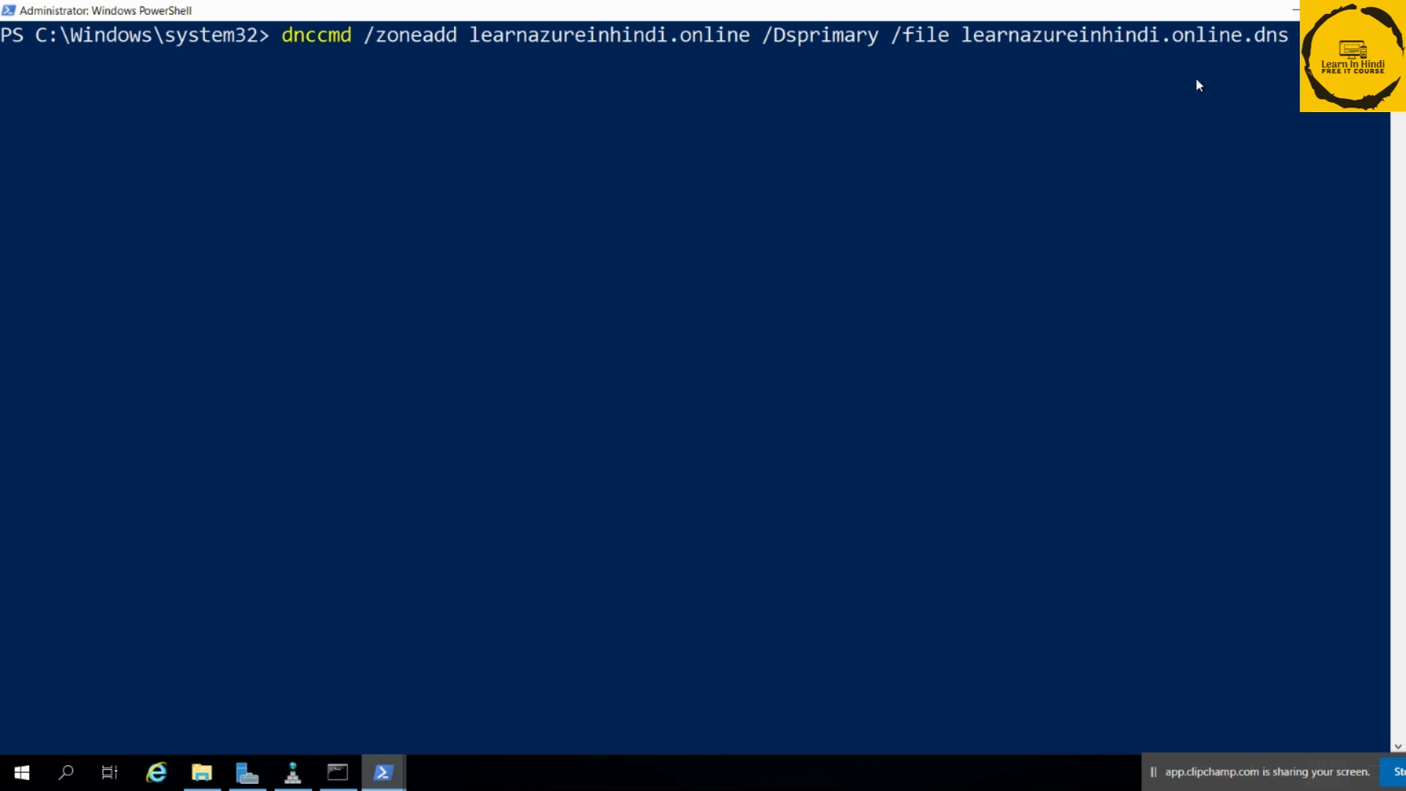
pyautogui.press('Return')
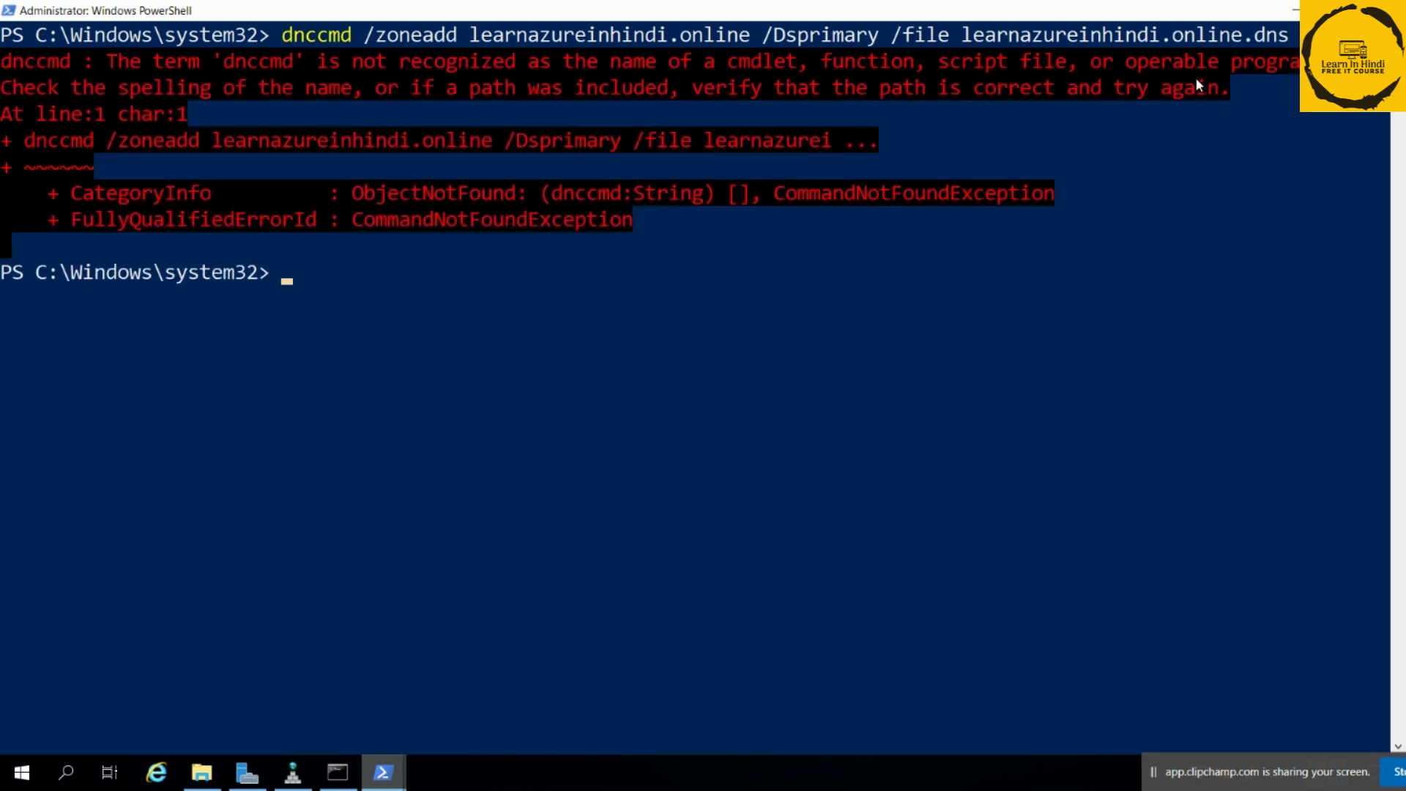
# Correct the command name to dnscmd, rerun the zone-add command with /load at the end, and examine its output.
pyautogui.press('Up')
pyautogui.write('/load')
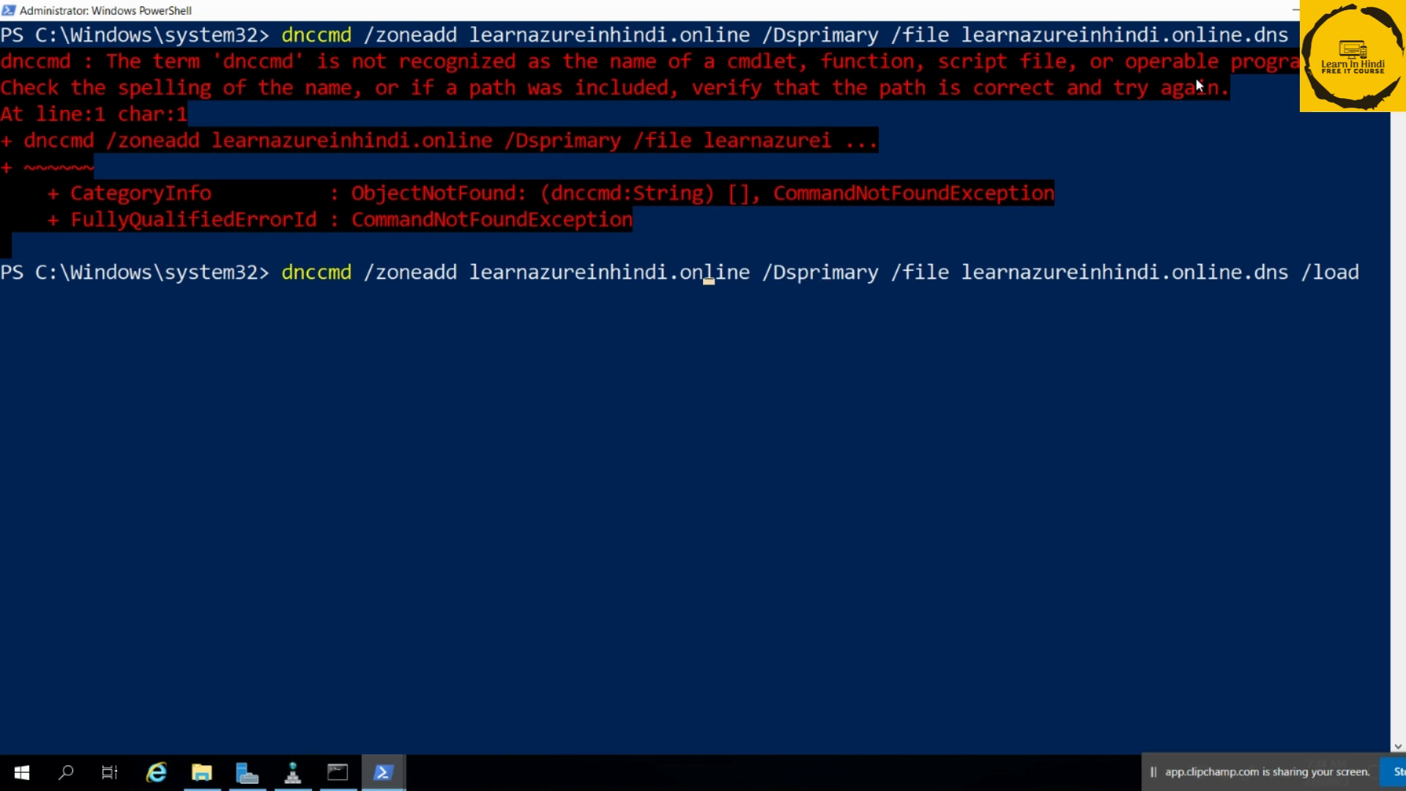
pyautogui.press('Left')
pyautogui.press('BackSpace')
pyautogui.write('s')
pyautogui.press('Return')
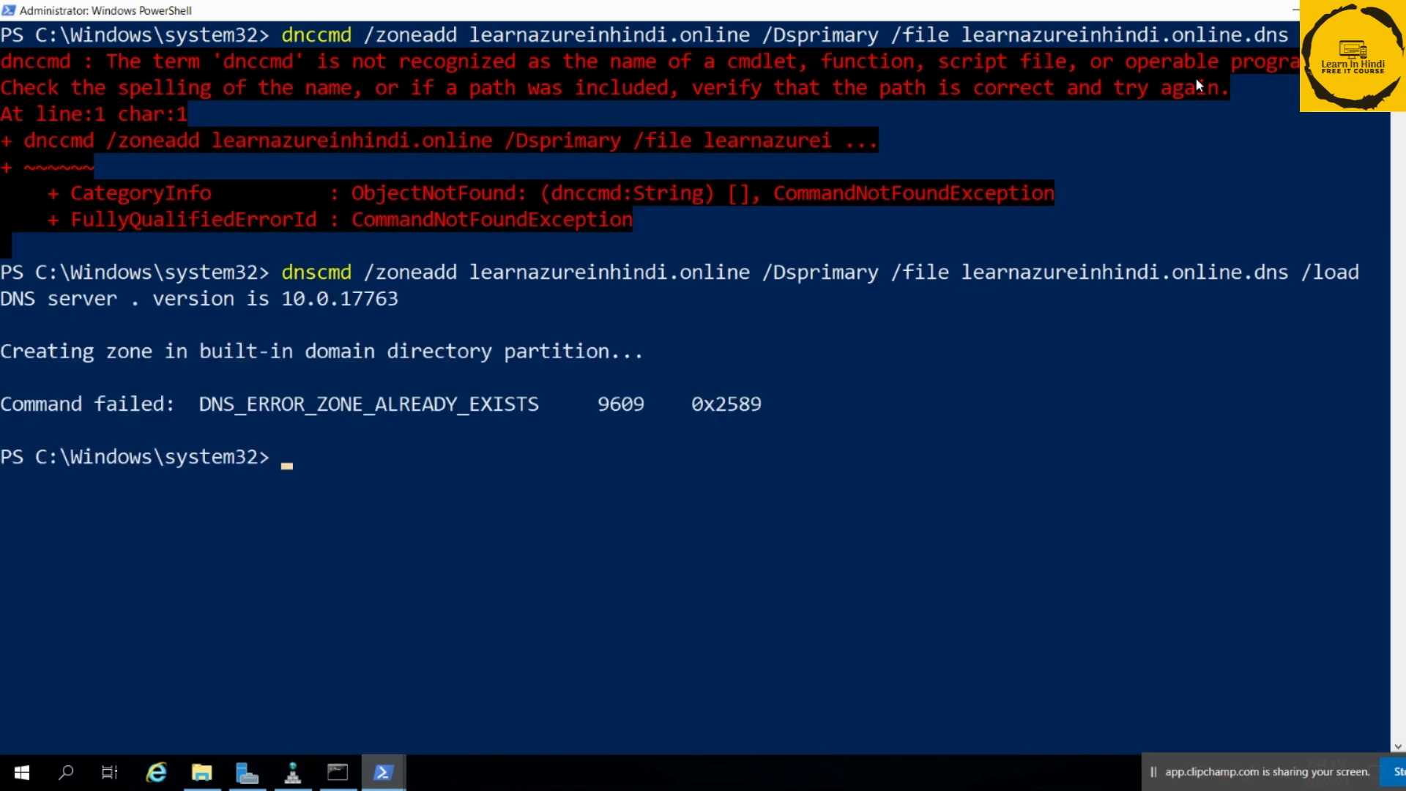
pyautogui.moveTo(80, 377); pyautogui.dragTo(588, 337)
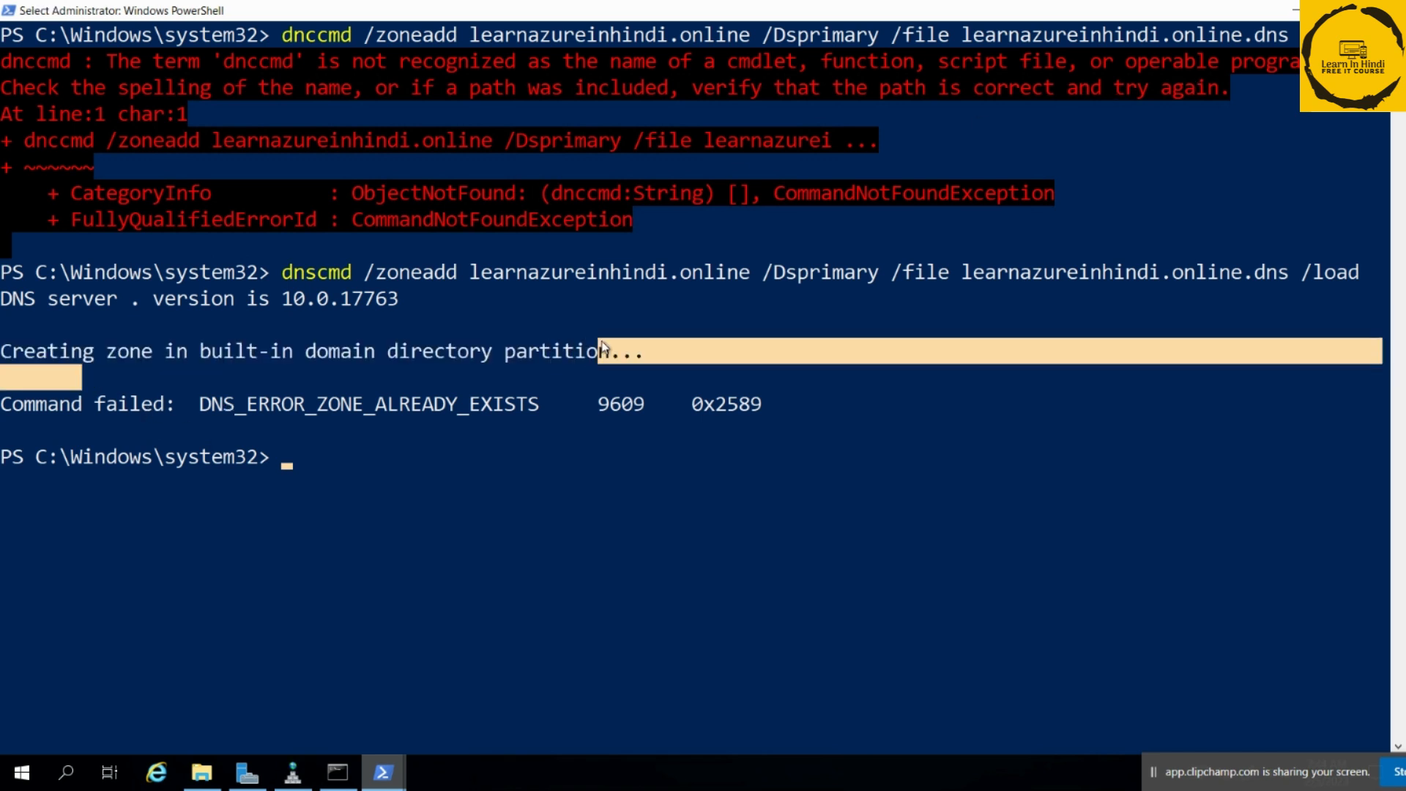
pyautogui.moveTo(202, 416); pyautogui.dragTo(443, 458)
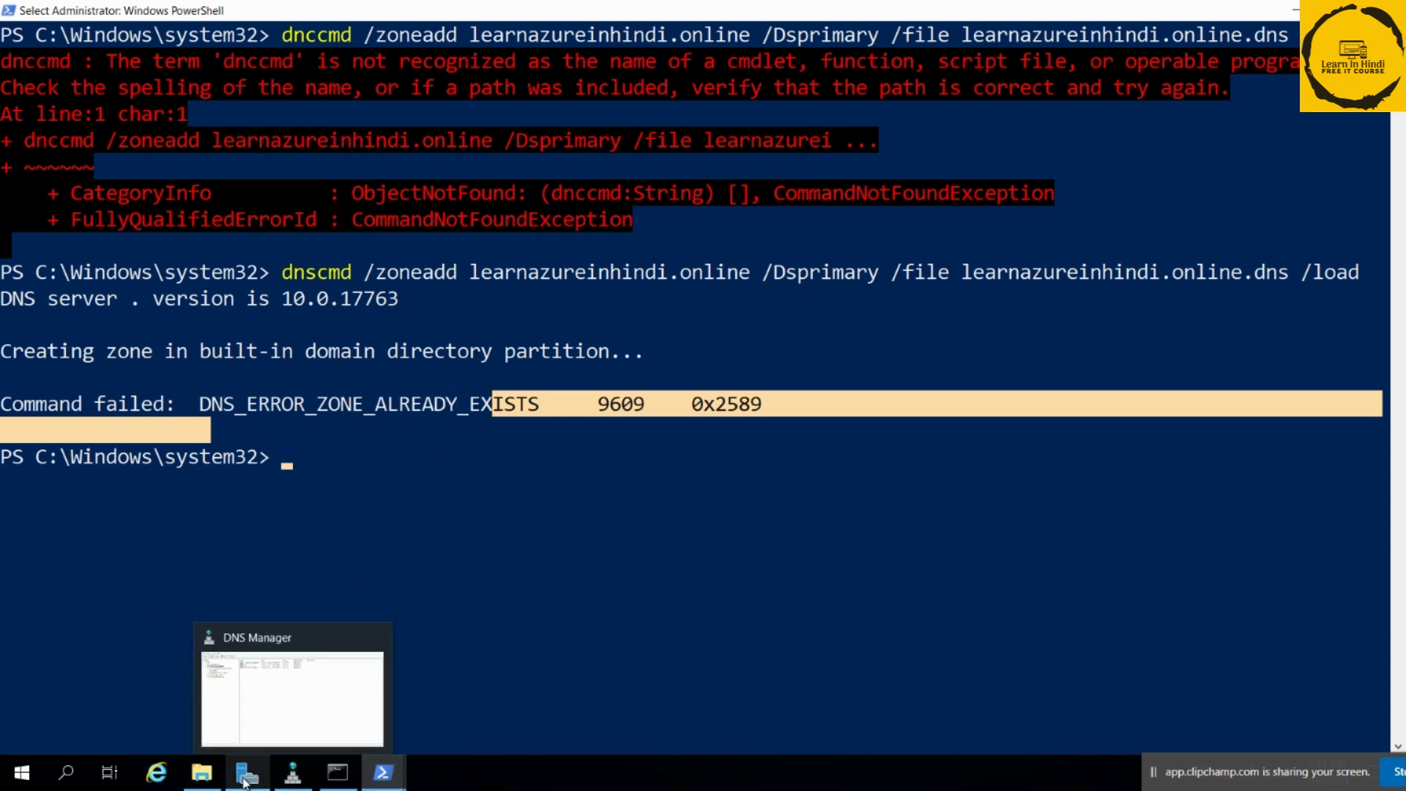
# In DNS Manager, try to delete the LearnAzureinHindi.online zone, declining its removal at the Active Directory warning.
pyautogui.click(293, 772)
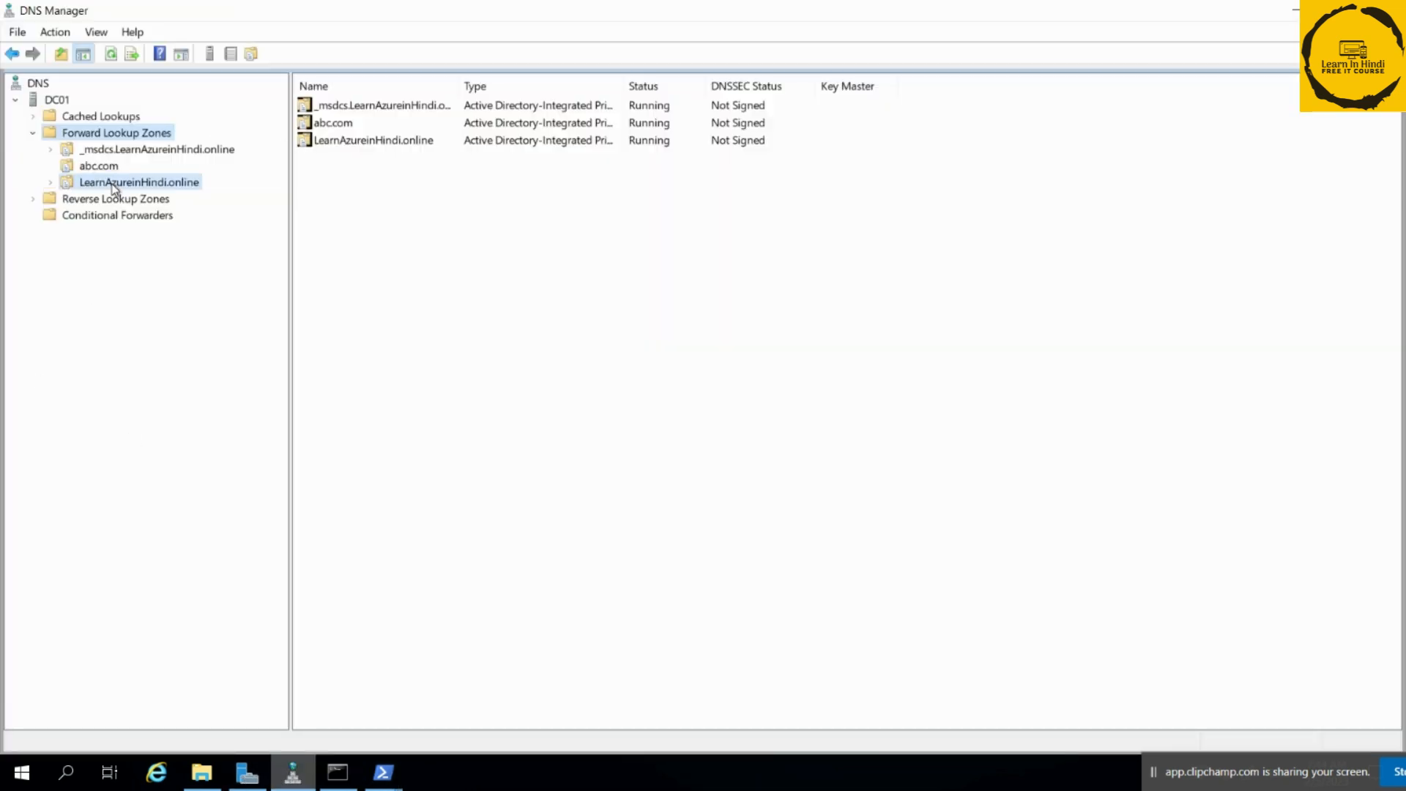
pyautogui.click(167, 183)
pyautogui.rightClick(168, 189)
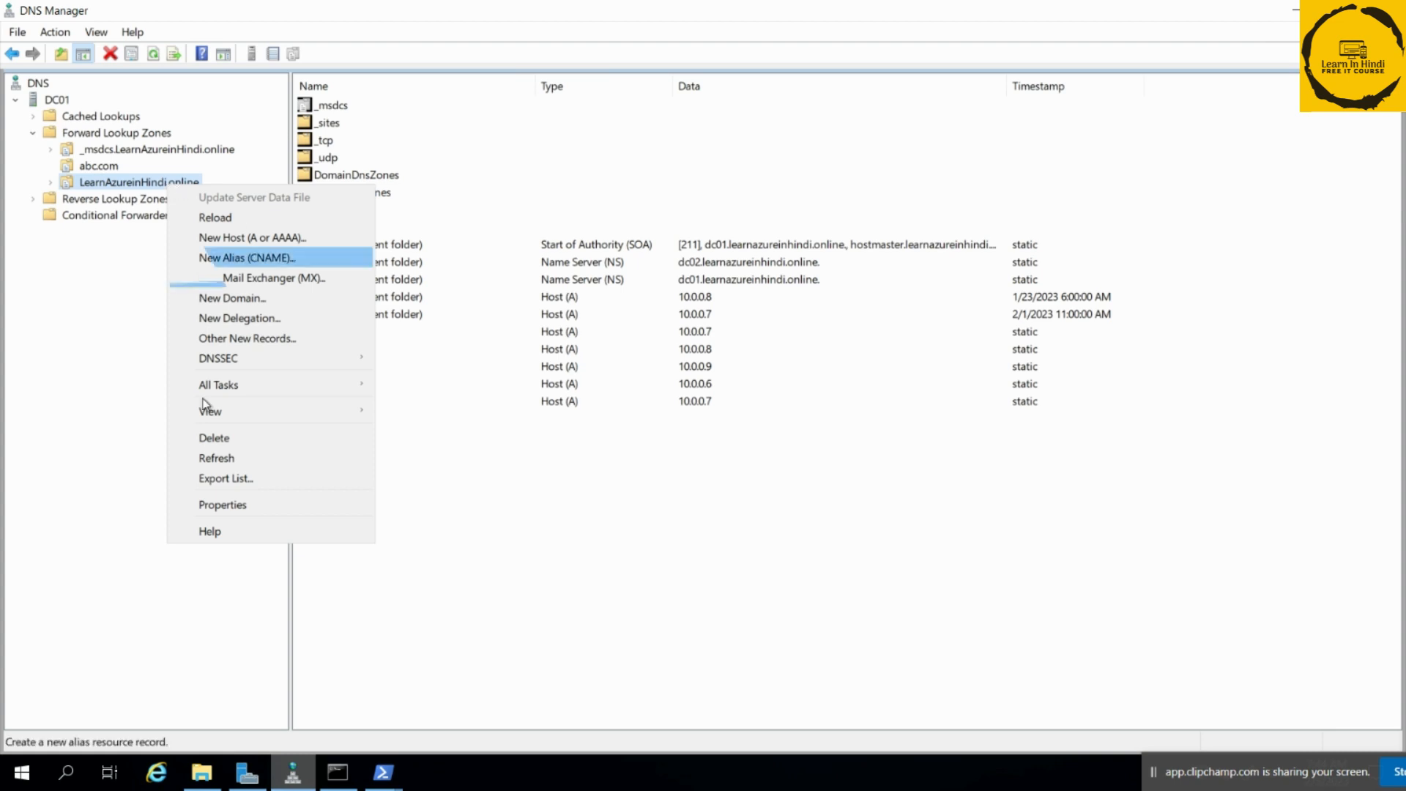
pyautogui.click(249, 437)
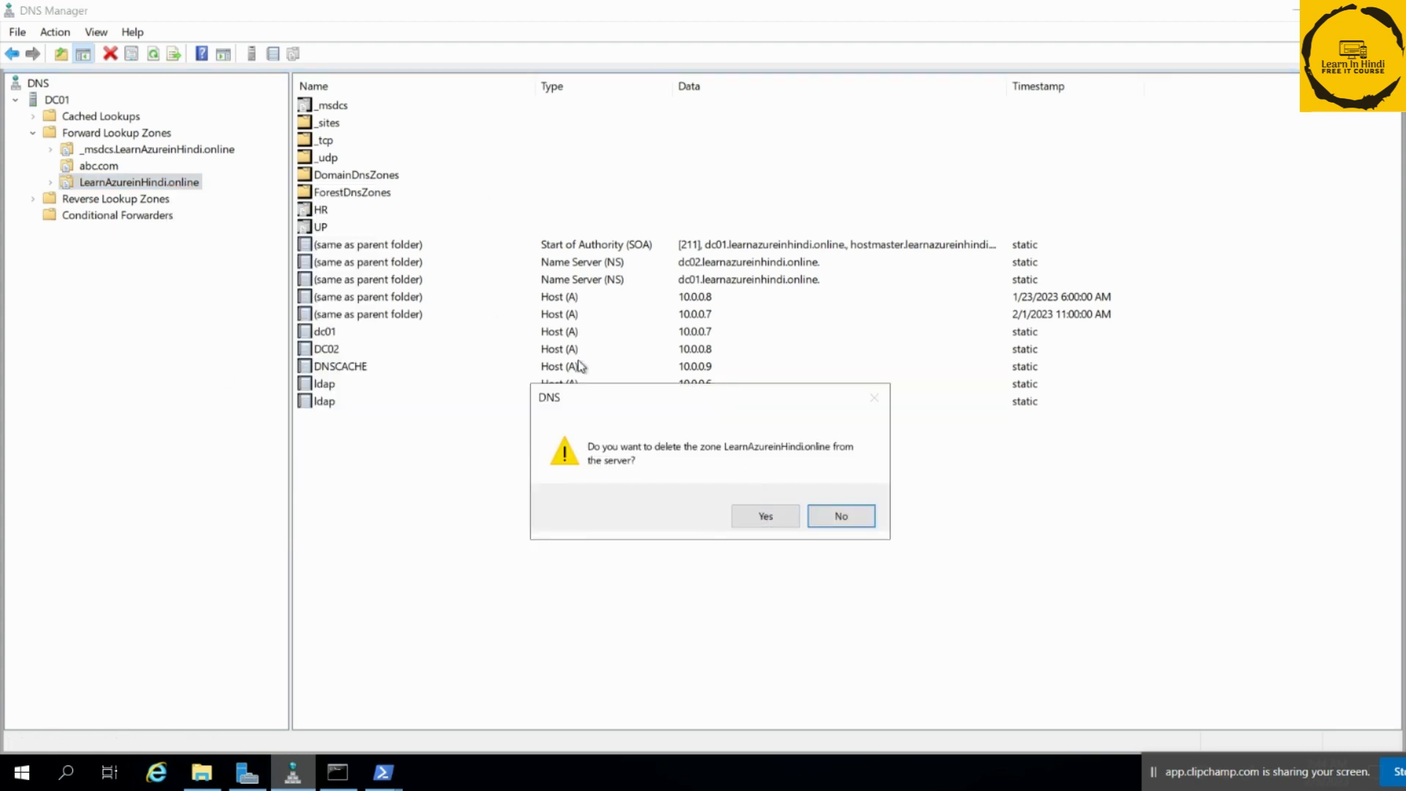
pyautogui.click(775, 517)
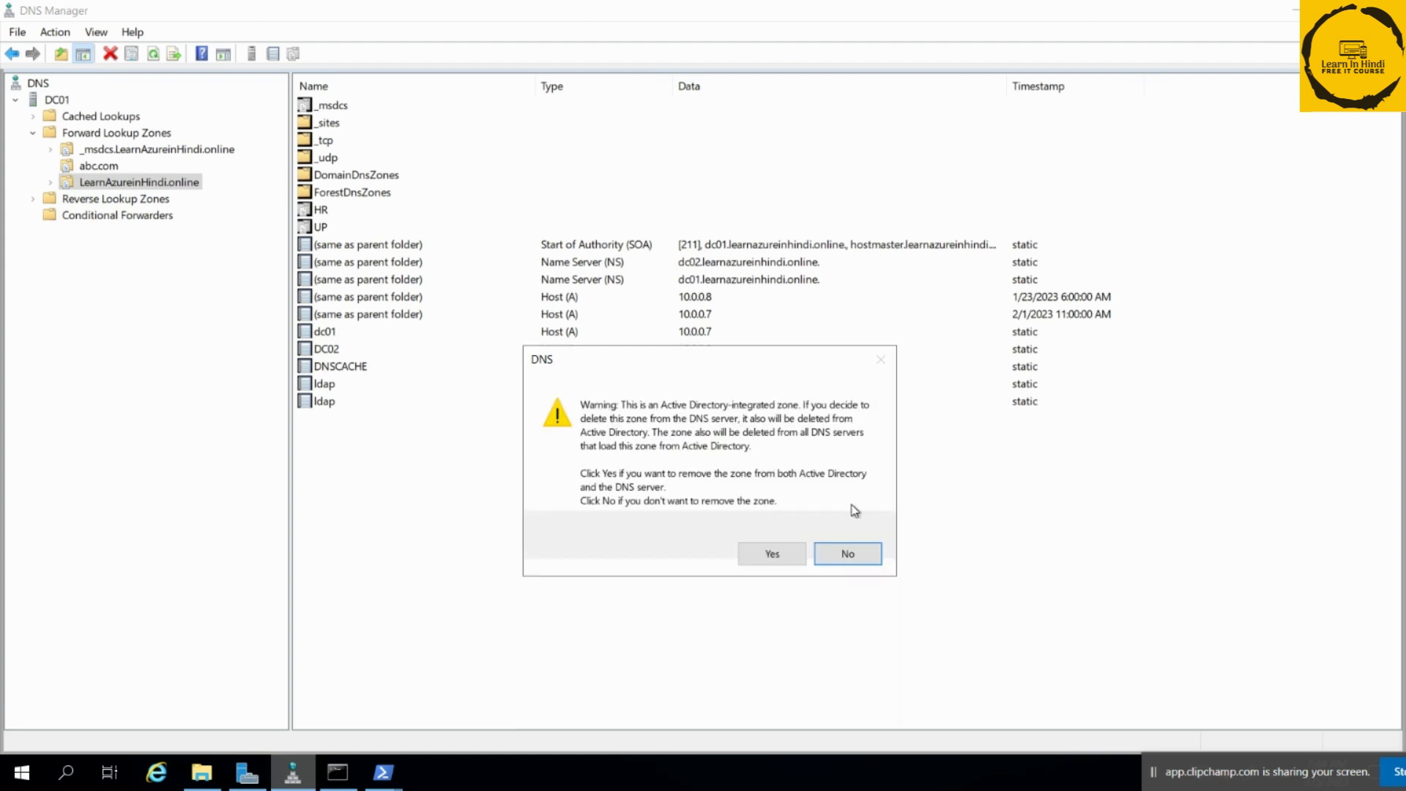
pyautogui.click(857, 553)
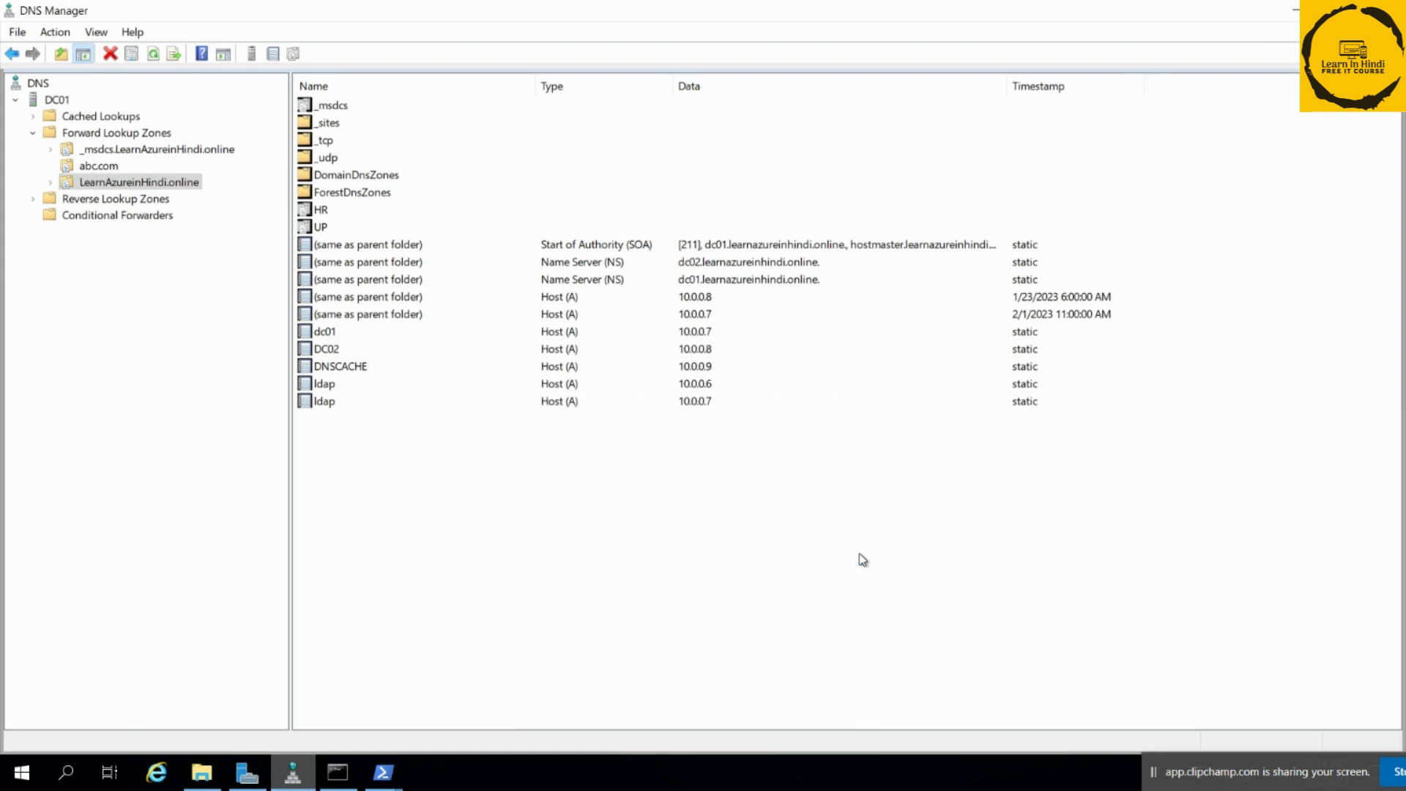
# Open Snipping Tool and capture the DNS Manager view of the LearnAzureinHindi.online zone records.
pyautogui.click(672, 300)
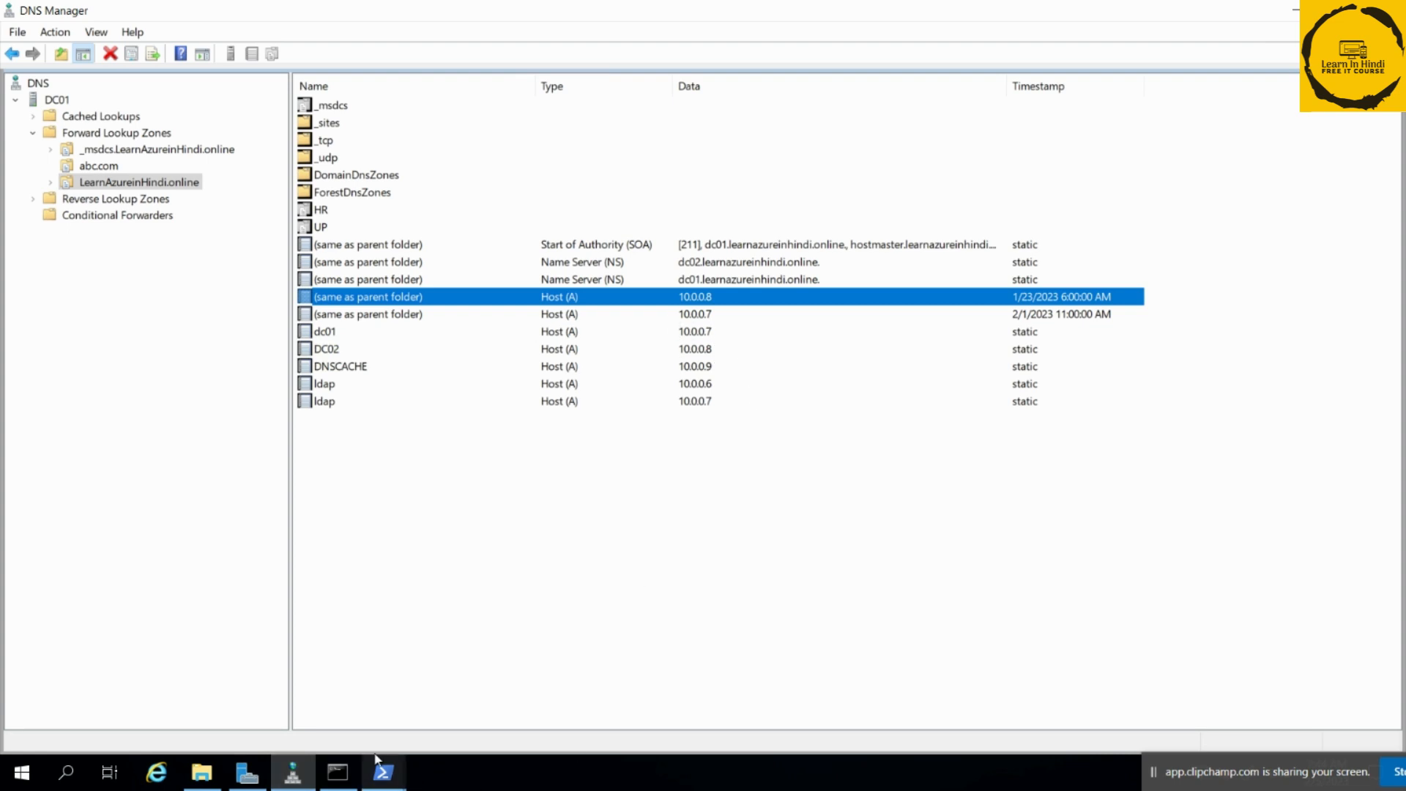
pyautogui.click(11, 782)
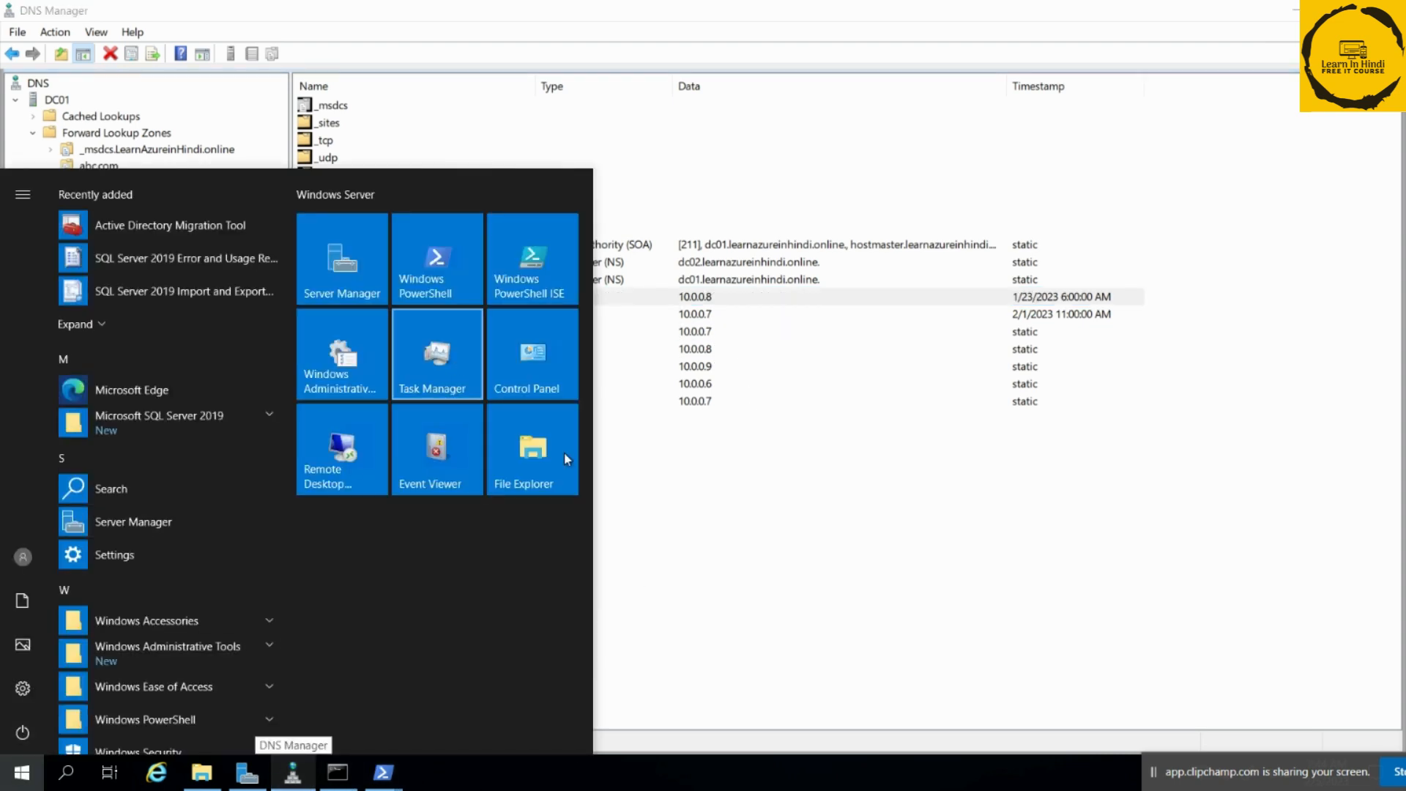
pyautogui.write('sna')
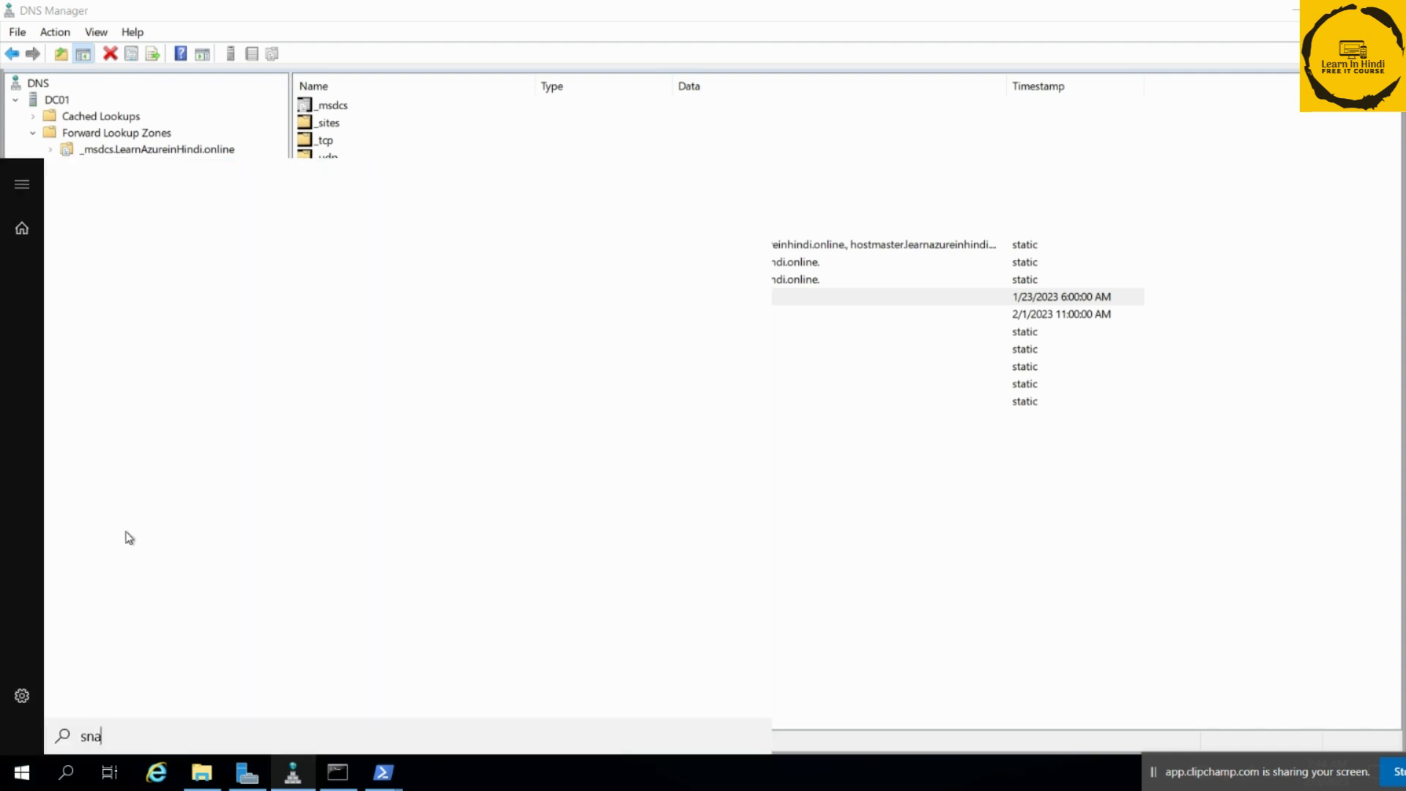
pyautogui.write('p')
pyautogui.click(167, 274)
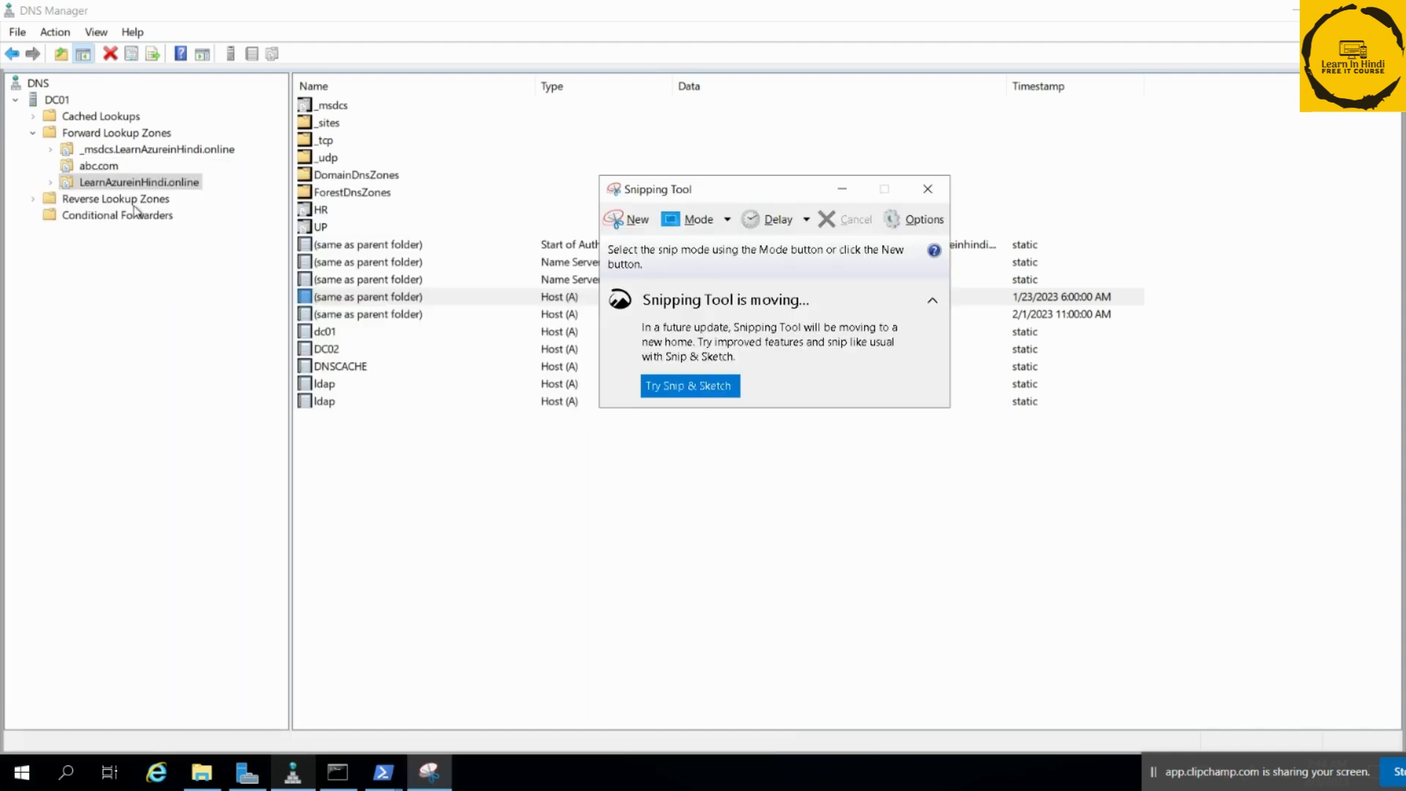
pyautogui.click(625, 219)
pyautogui.moveTo(6, 20); pyautogui.dragTo(1246, 502)
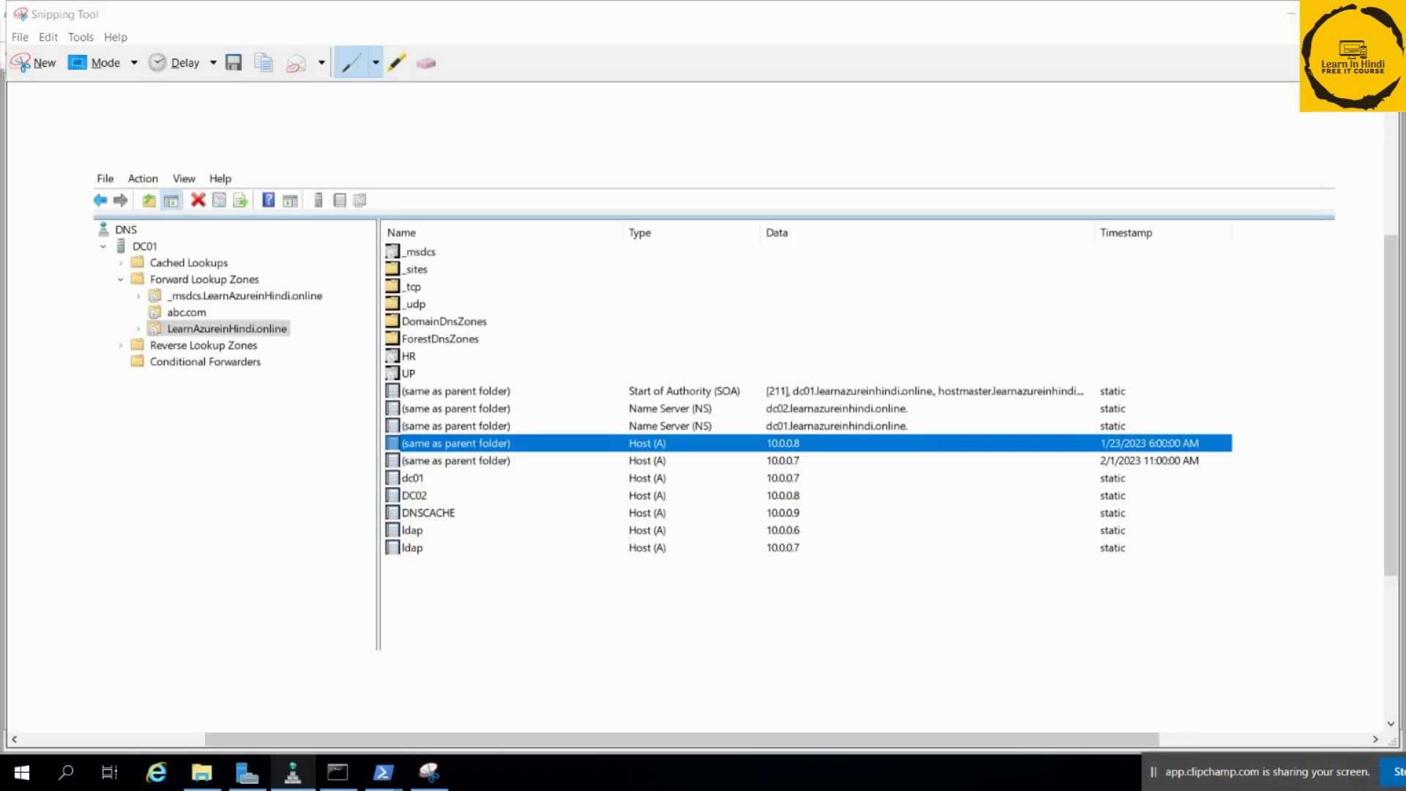
# Switch to DNS Manager and check the general properties of the LearnAzureinHindi.online zone, closing them without changes.
pyautogui.click(293, 773)
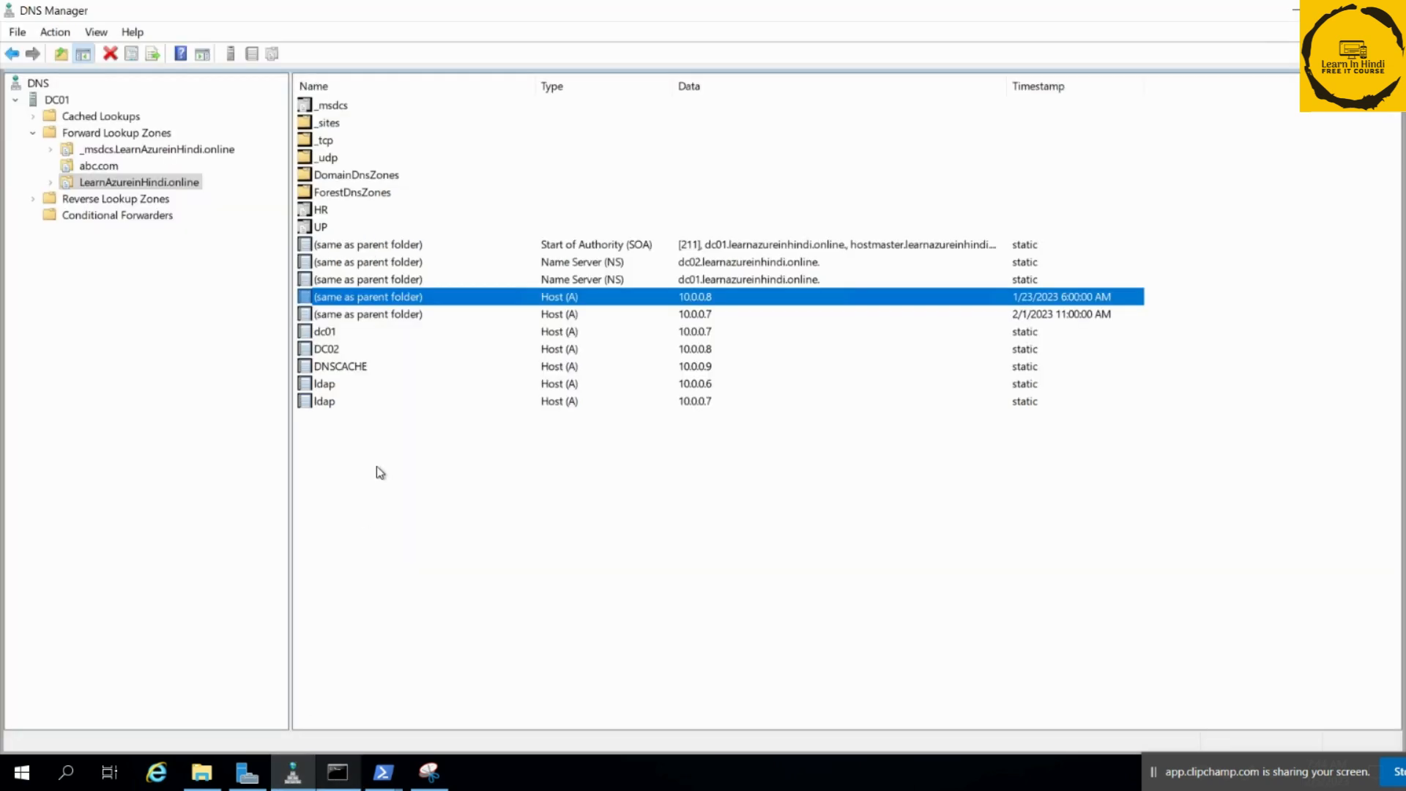
pyautogui.rightClick(149, 190)
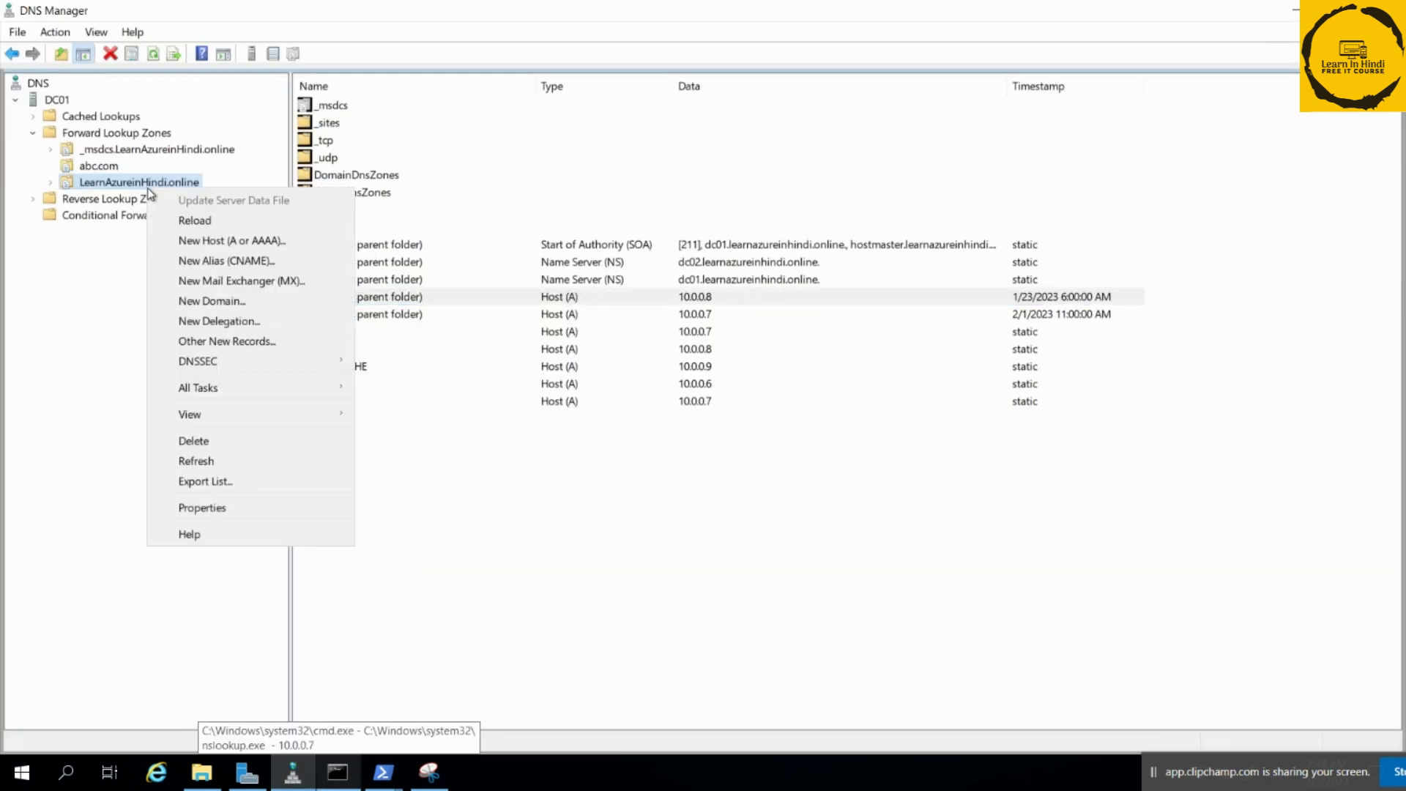
pyautogui.click(220, 514)
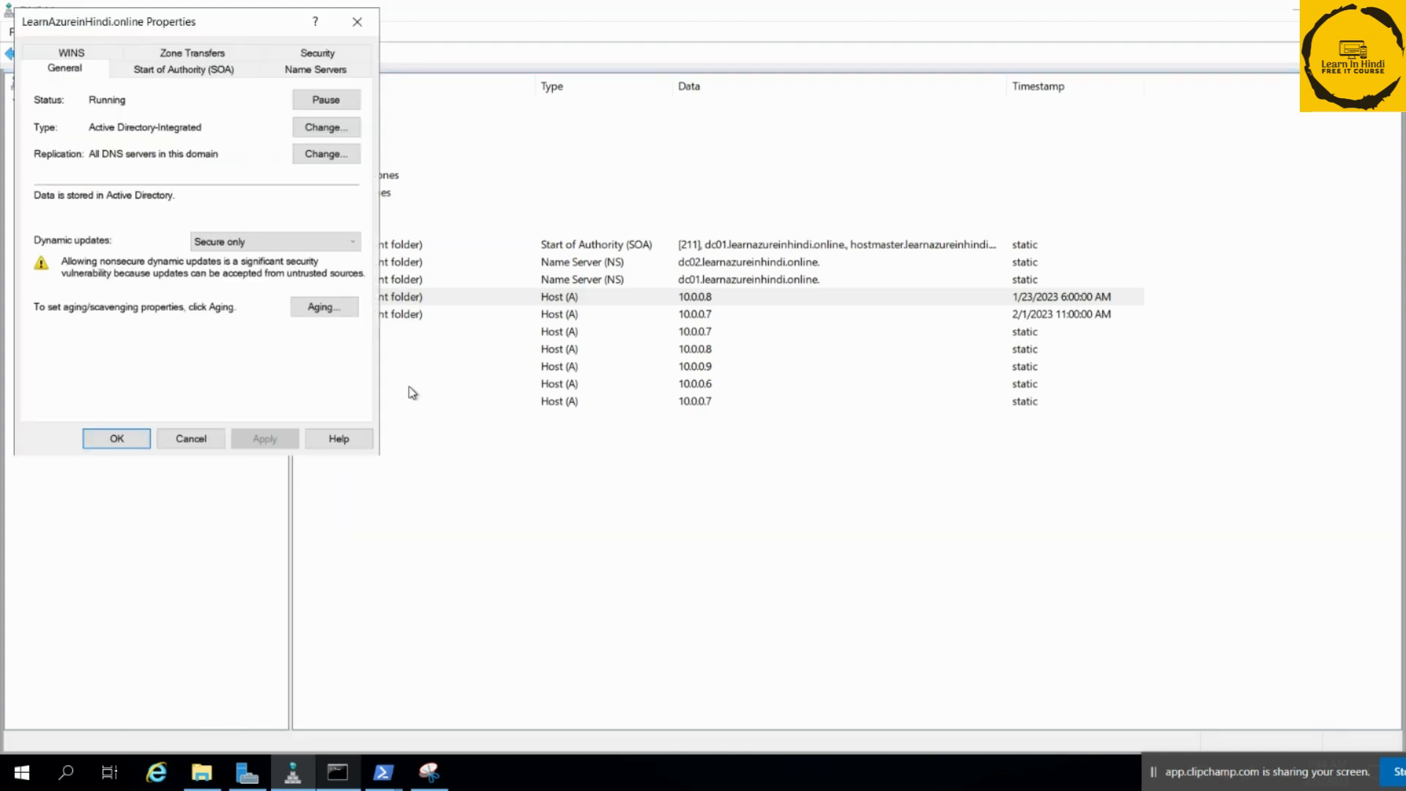
pyautogui.click(191, 438)
# Delete the LearnAzureinHindi.online forward lookup zone from the server and from Active Directory.
pyautogui.rightClick(120, 185)
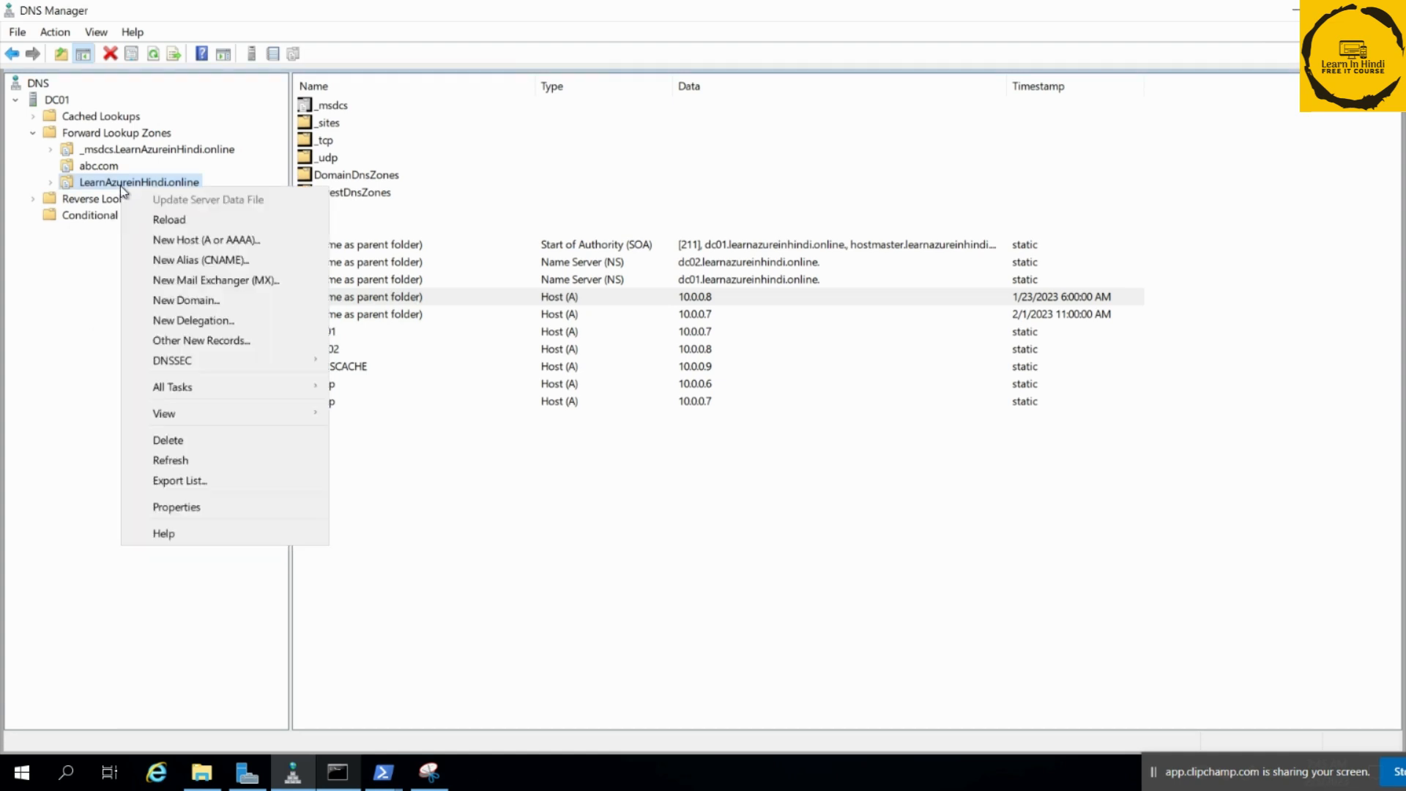
pyautogui.click(200, 448)
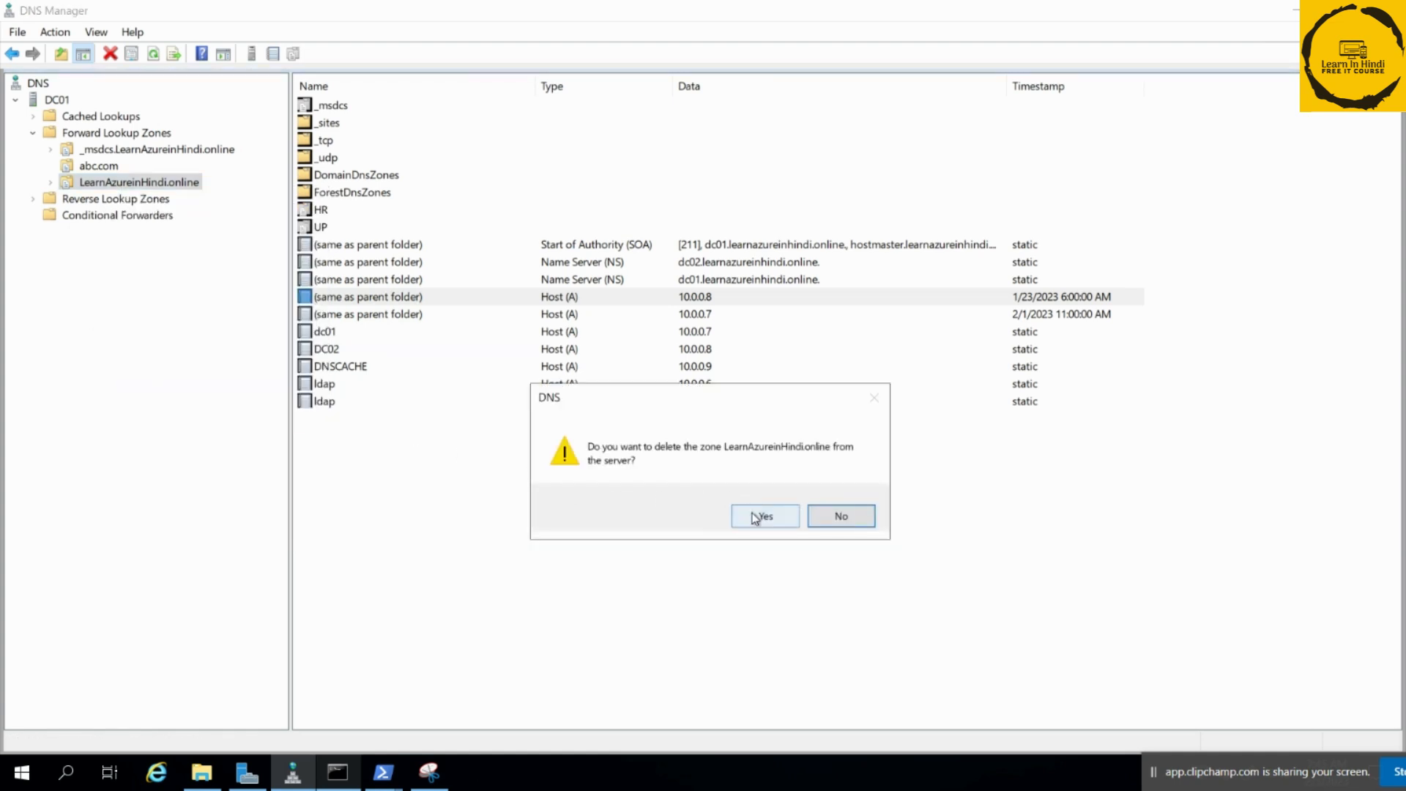
pyautogui.click(761, 551)
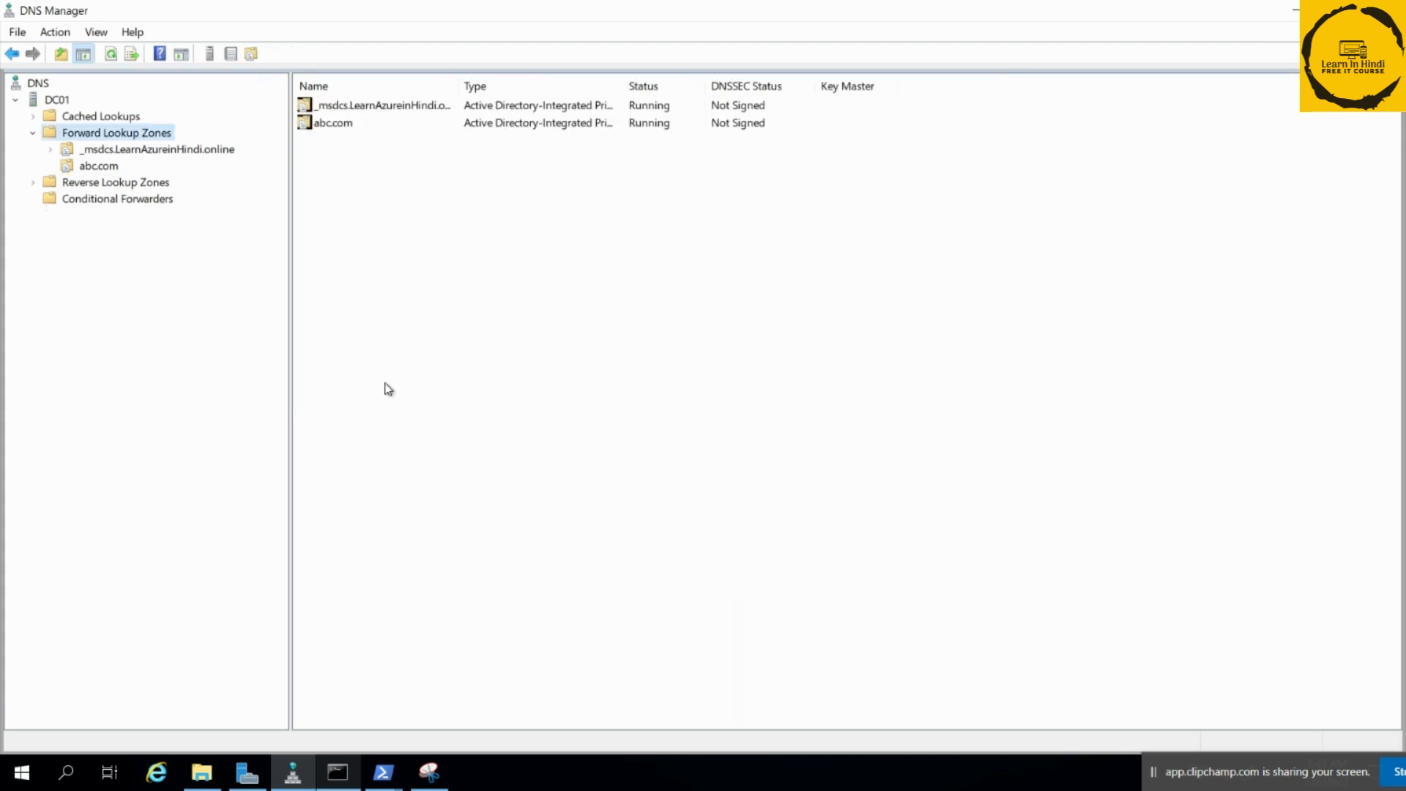
# In the second PowerShell window, rerun dnscmd /zoneadd learnazureinhindi.online /Dsprimary /file learnazureinhindi.online.dns /load and examine its output.
pyautogui.moveTo(381, 767)
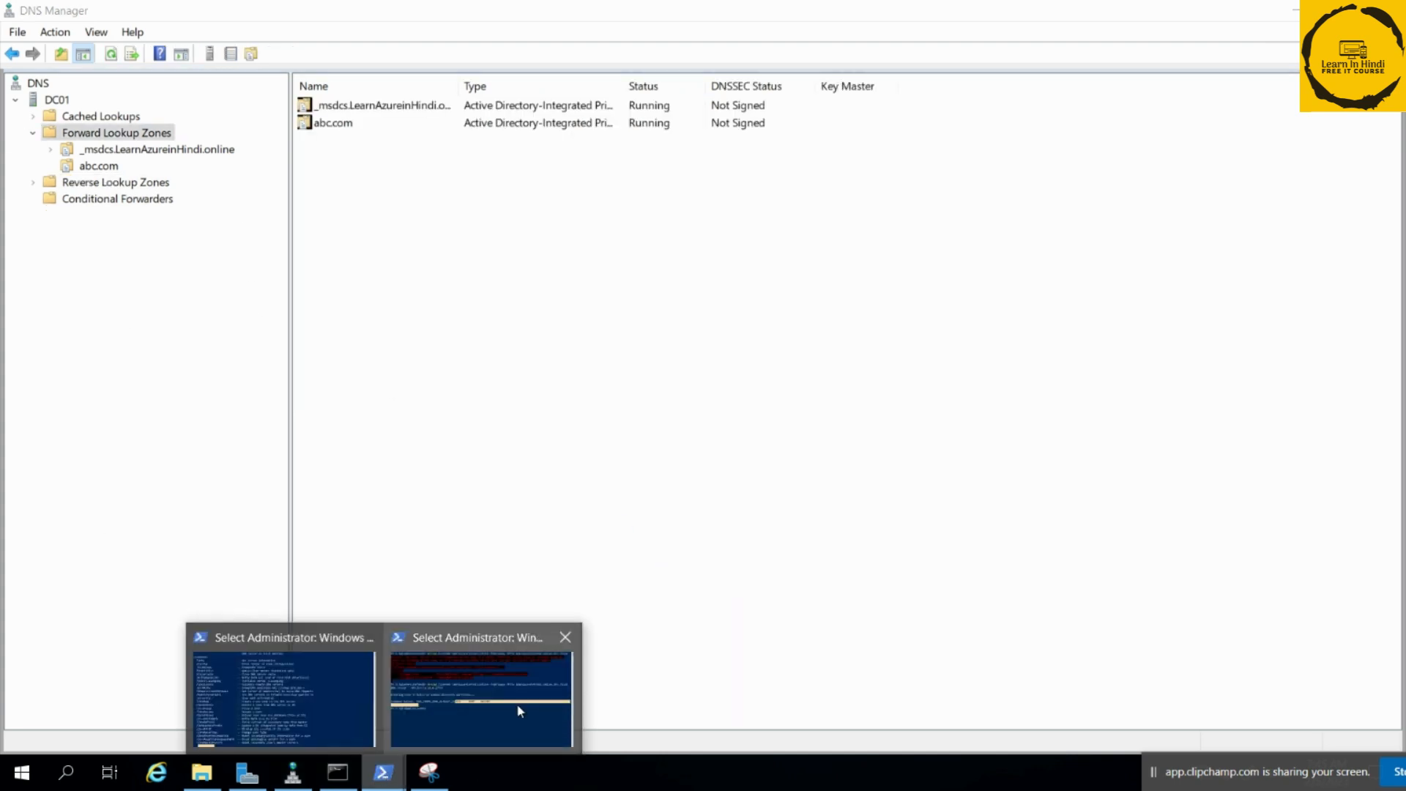
pyautogui.click(517, 707)
pyautogui.press('Up')
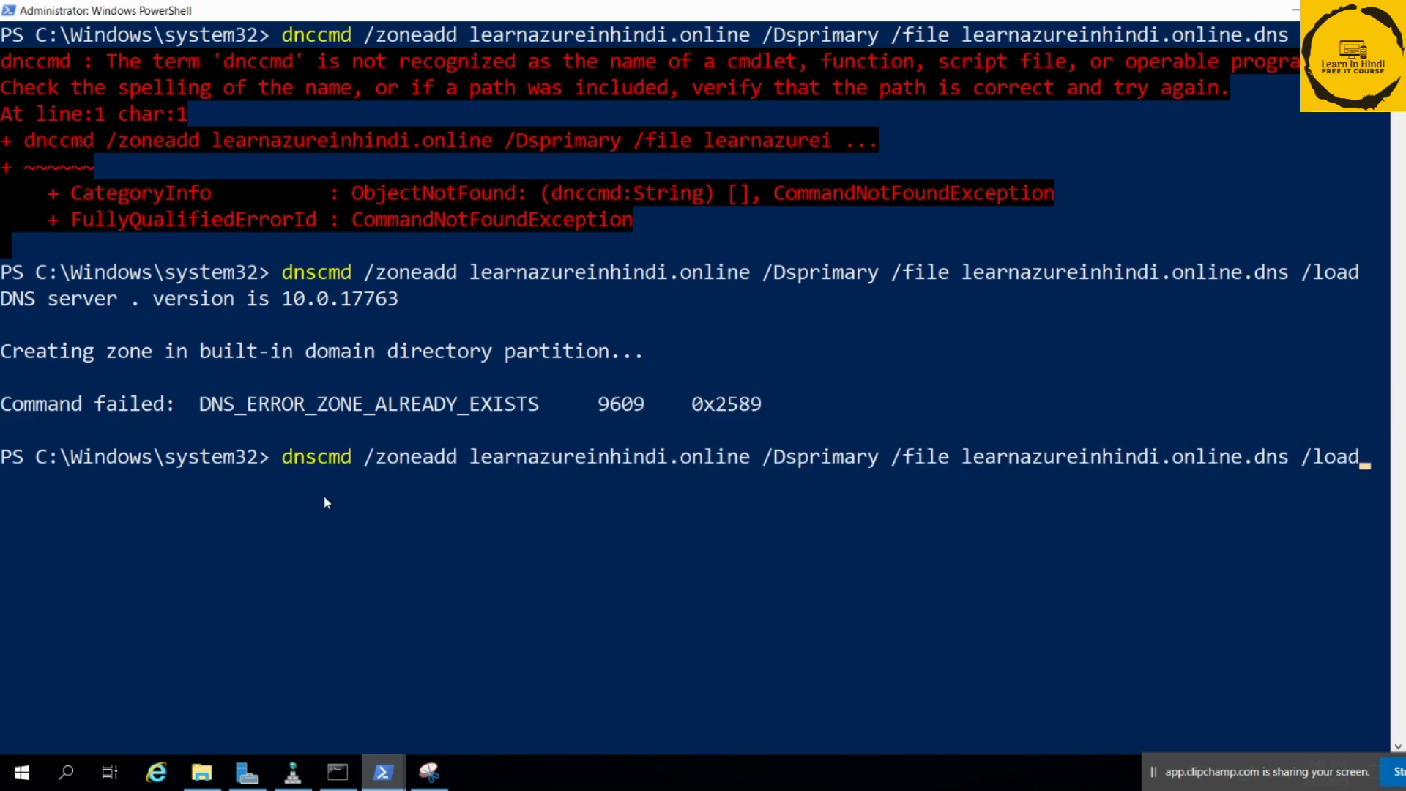
pyautogui.press('Return')
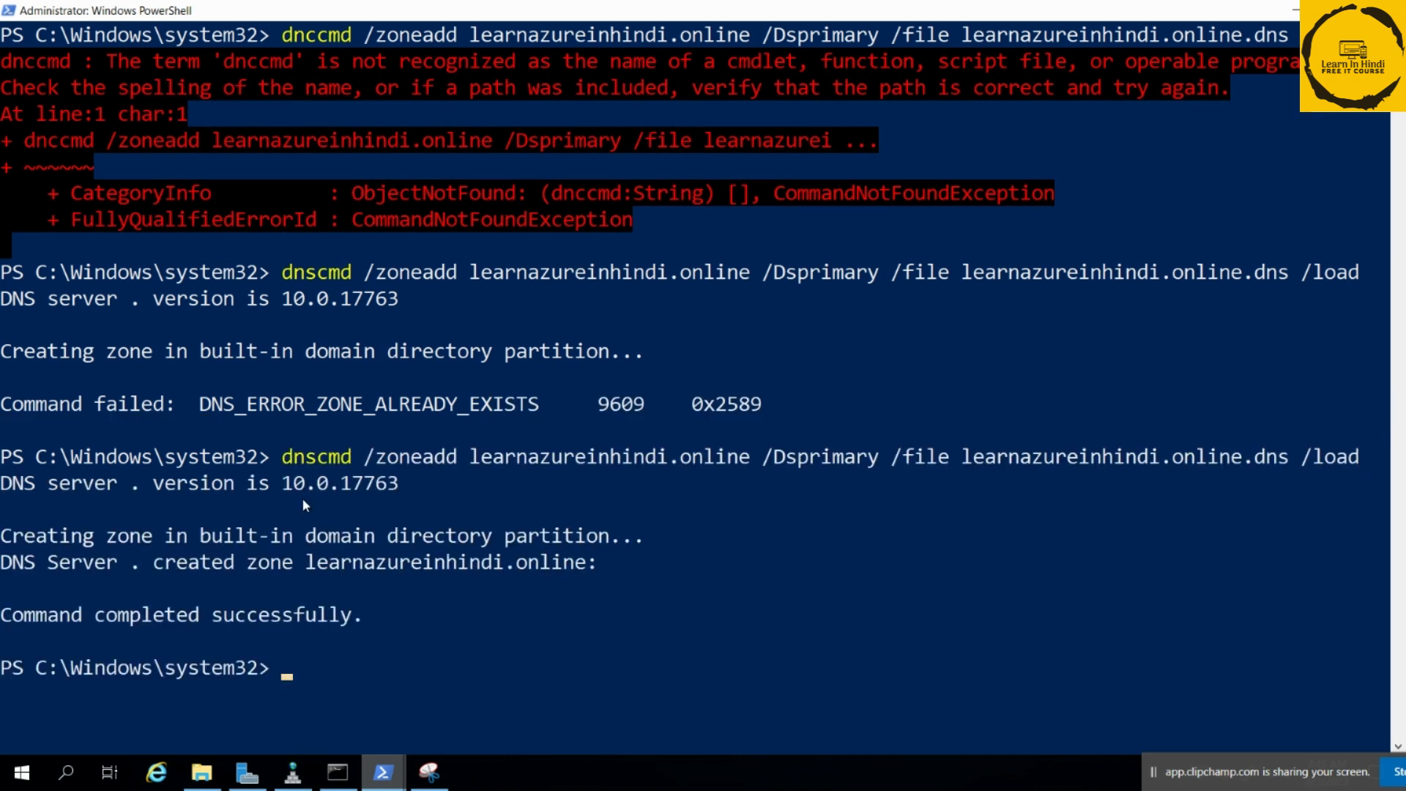
pyautogui.moveTo(395, 621); pyautogui.dragTo(11, 540)
# In DNS Manager, refresh the forward lookup zones and examine the records of the re-created learnazureinhindi.online zone.
pyautogui.click(293, 772)
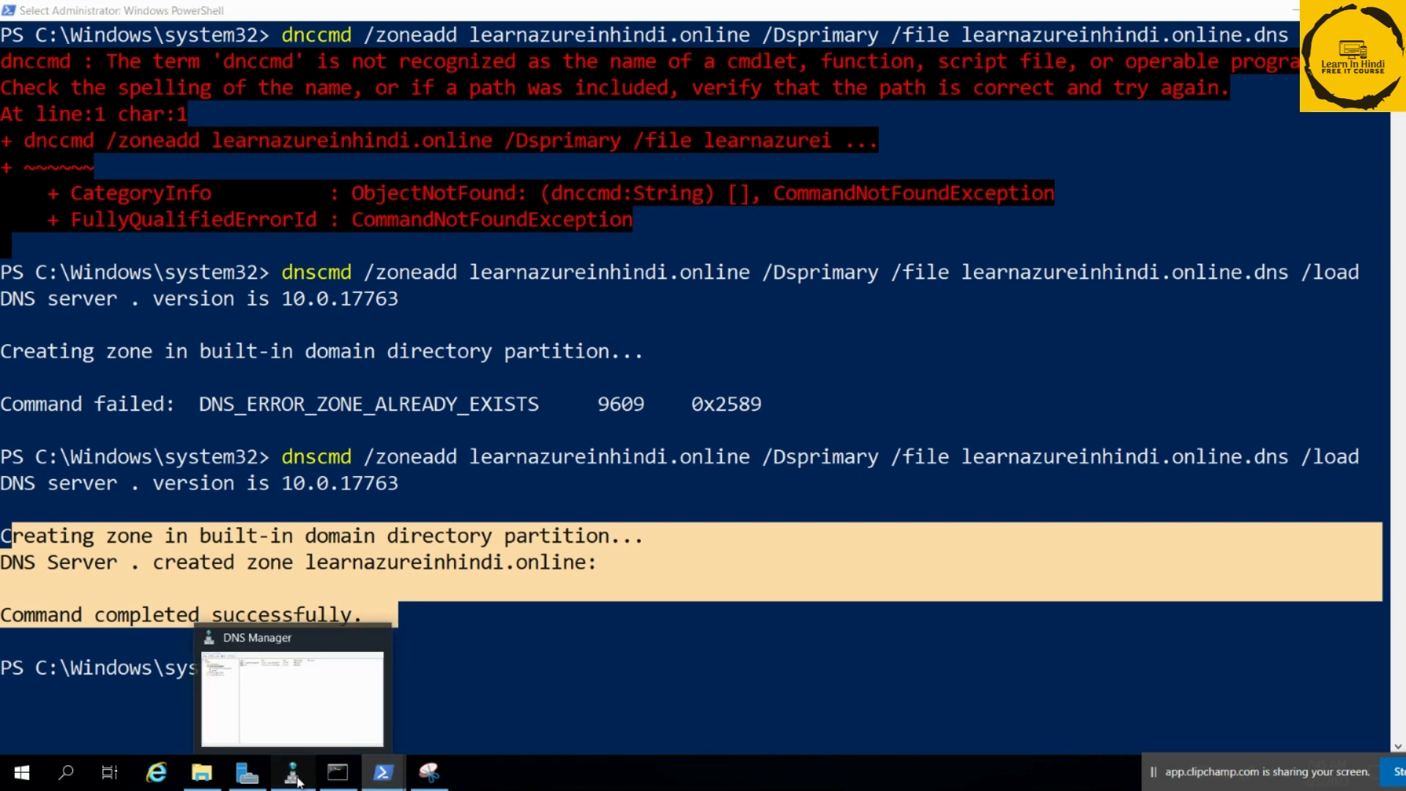
pyautogui.click(110, 53)
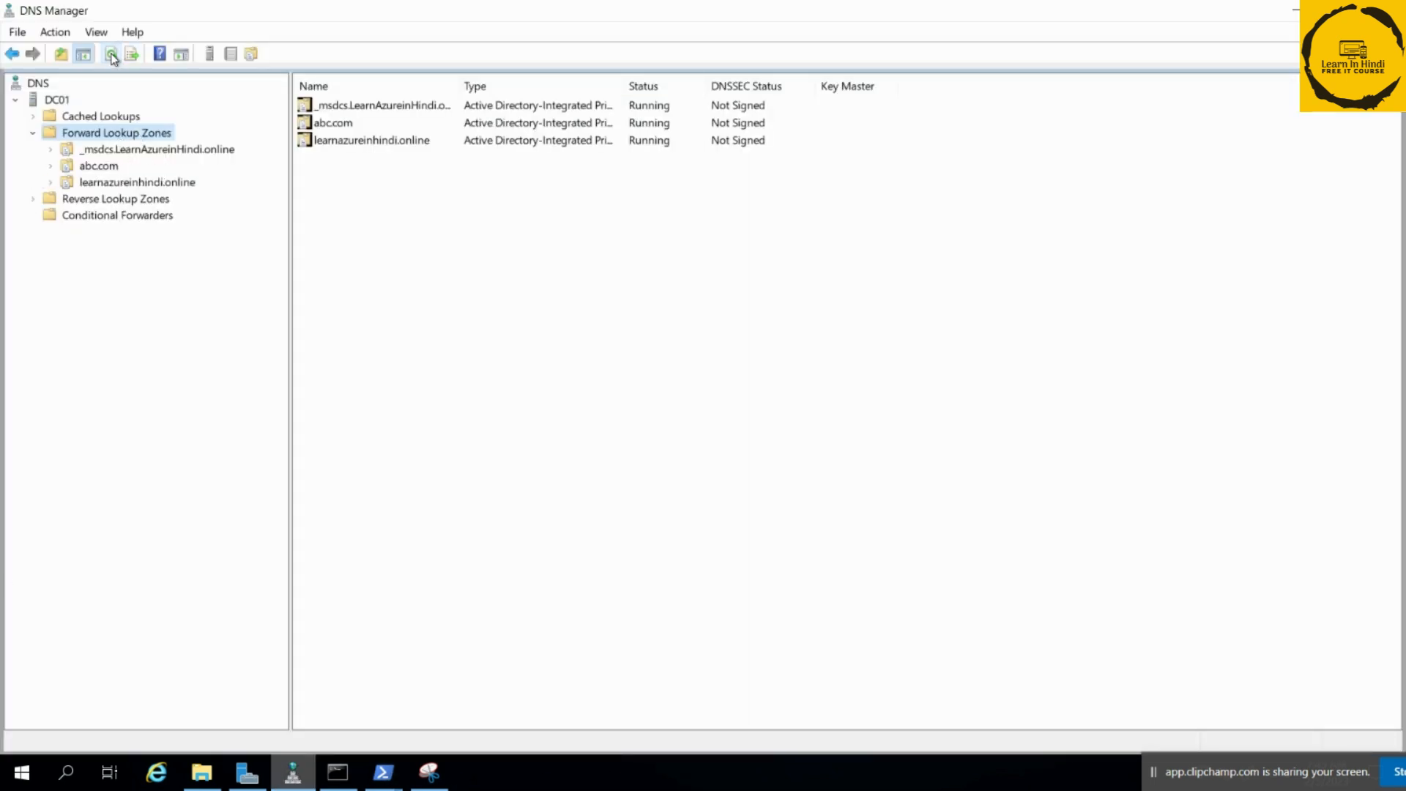
pyautogui.click(124, 183)
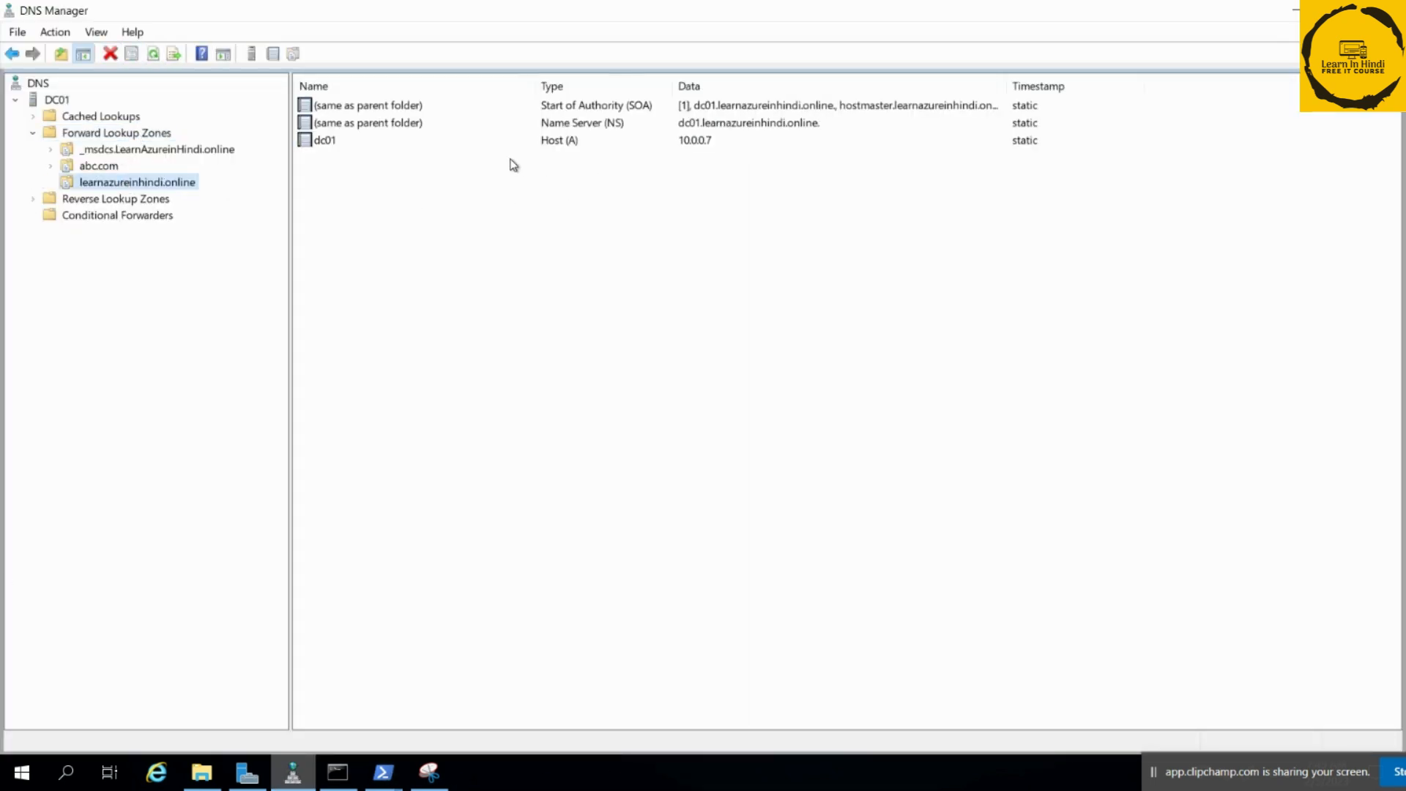
pyautogui.click(584, 140)
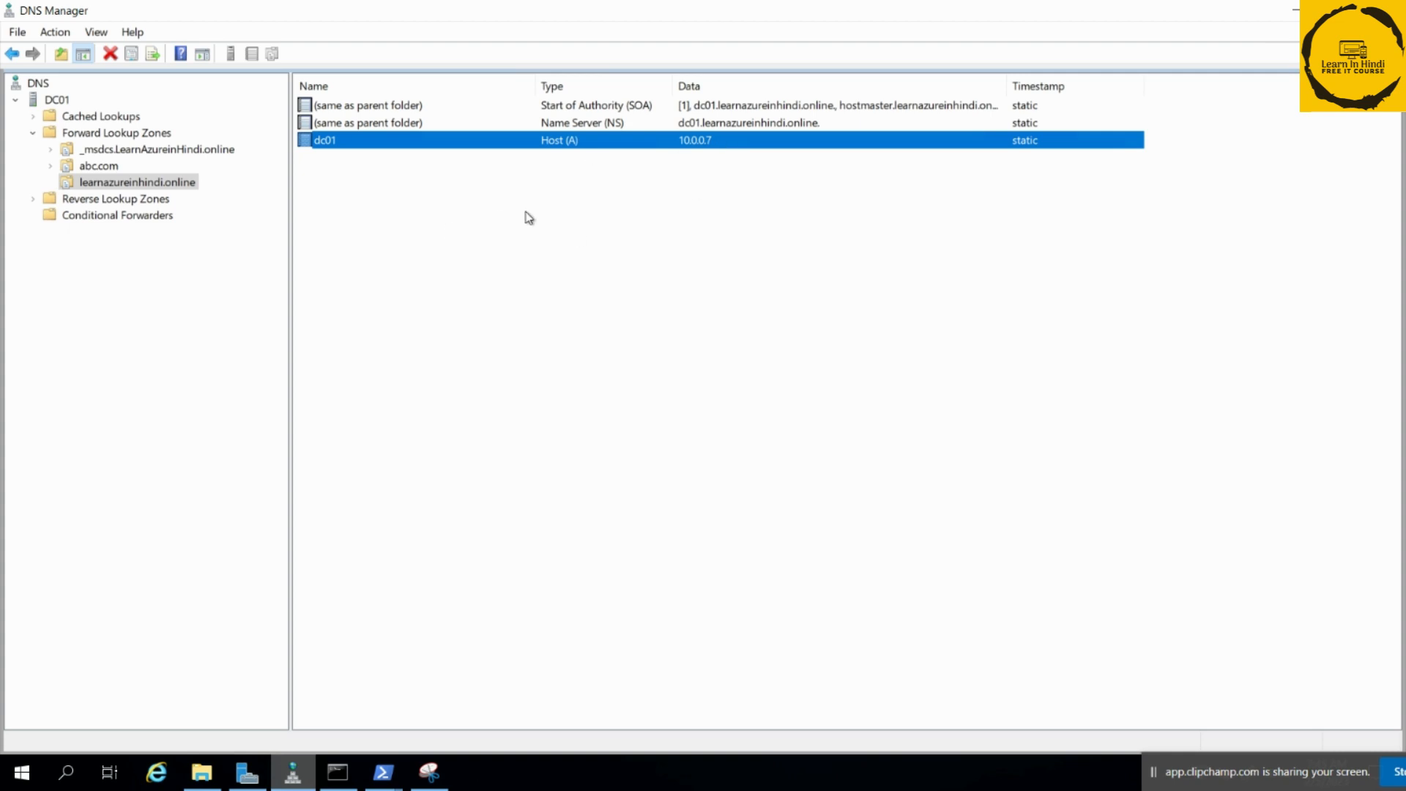
pyautogui.rightClick(549, 325)
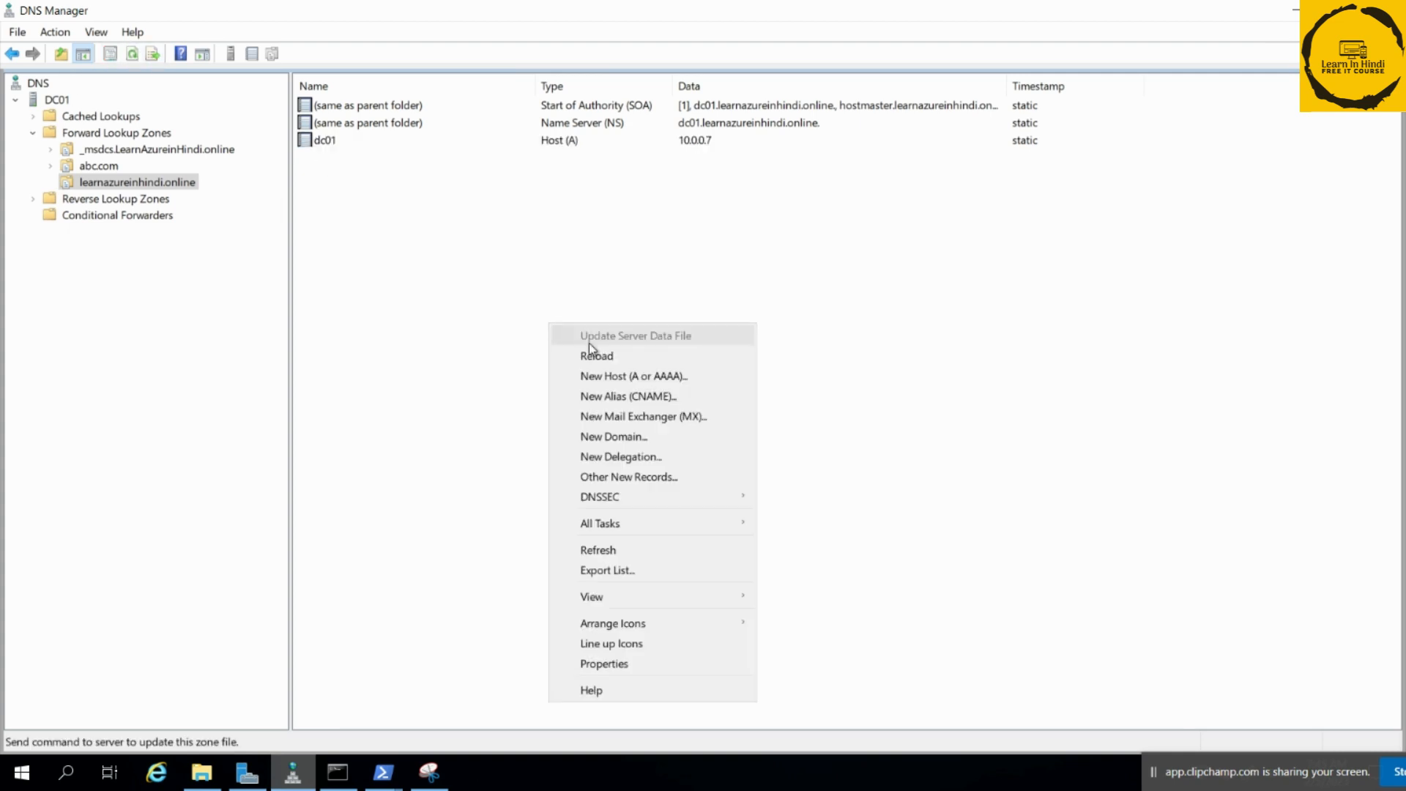
pyautogui.click(622, 550)
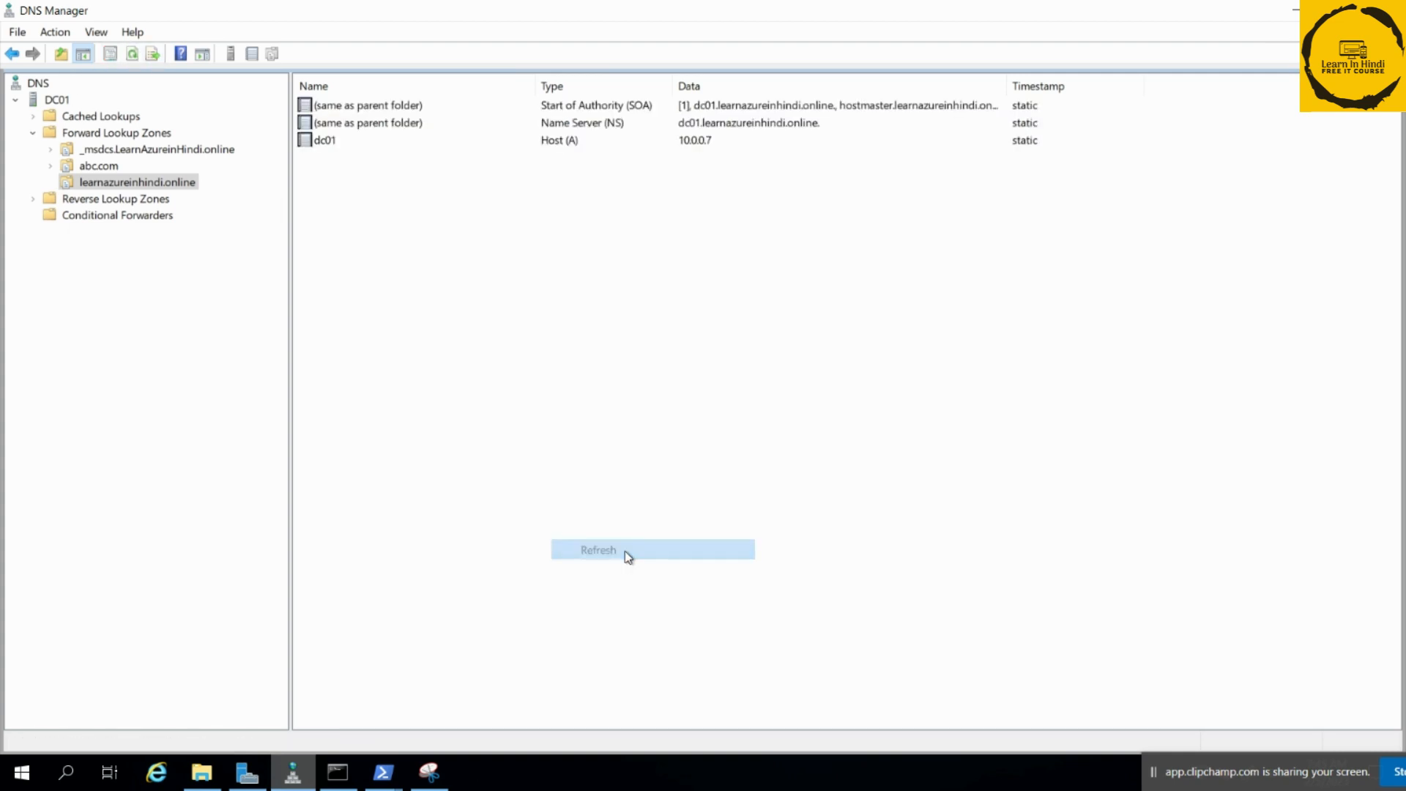
pyautogui.rightClick(505, 388)
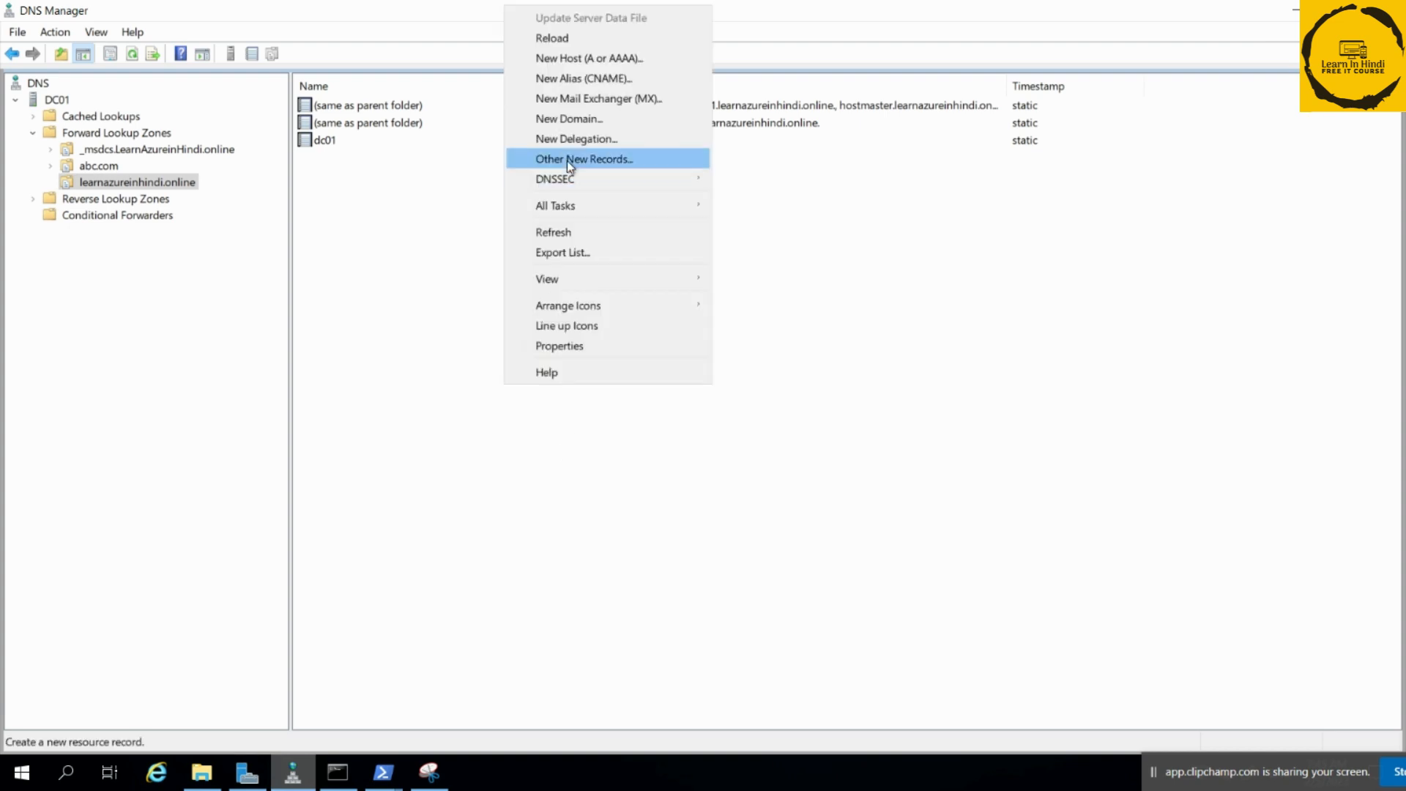
# Delete the re-created learnazureinhindi.online zone, confirming its removal.
pyautogui.rightClick(79, 187)
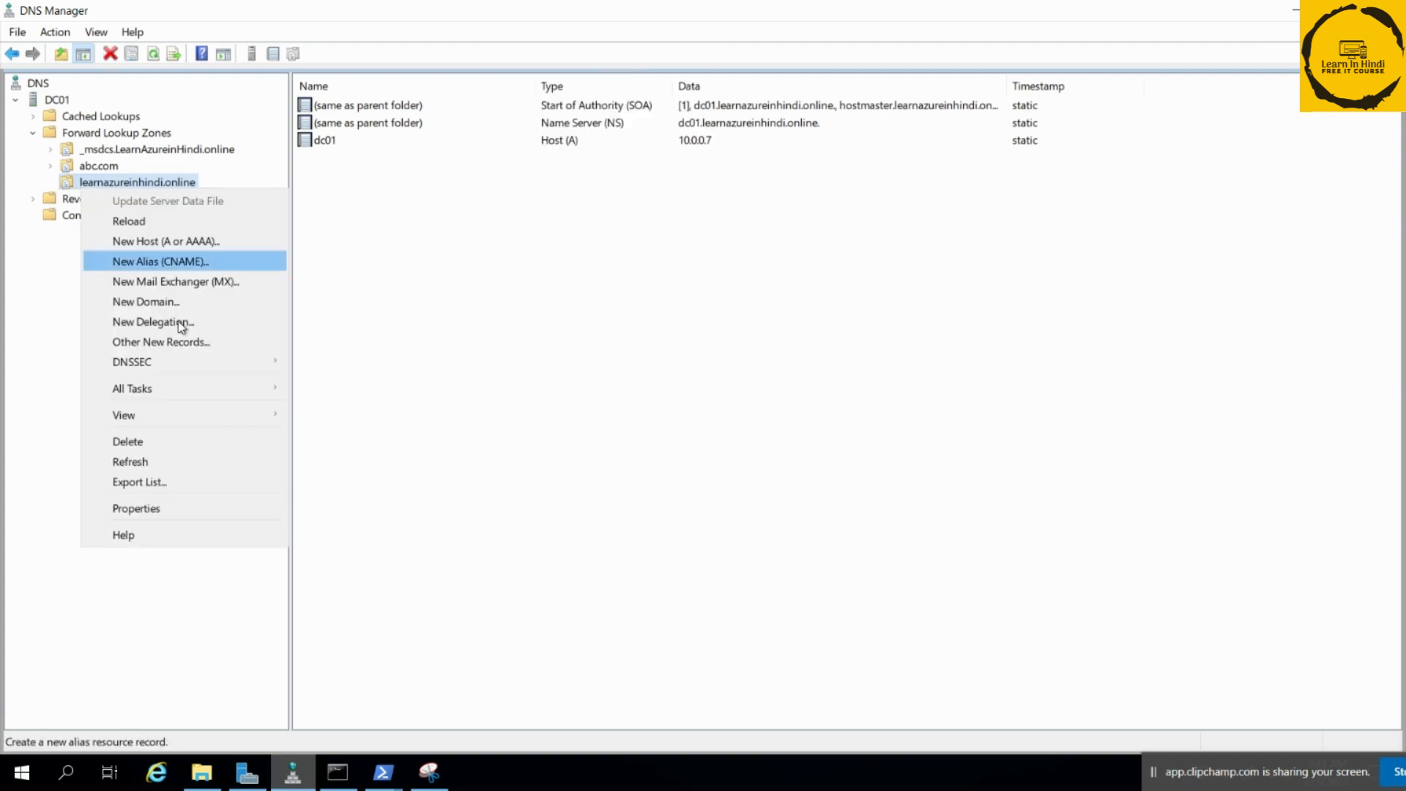
pyautogui.click(151, 443)
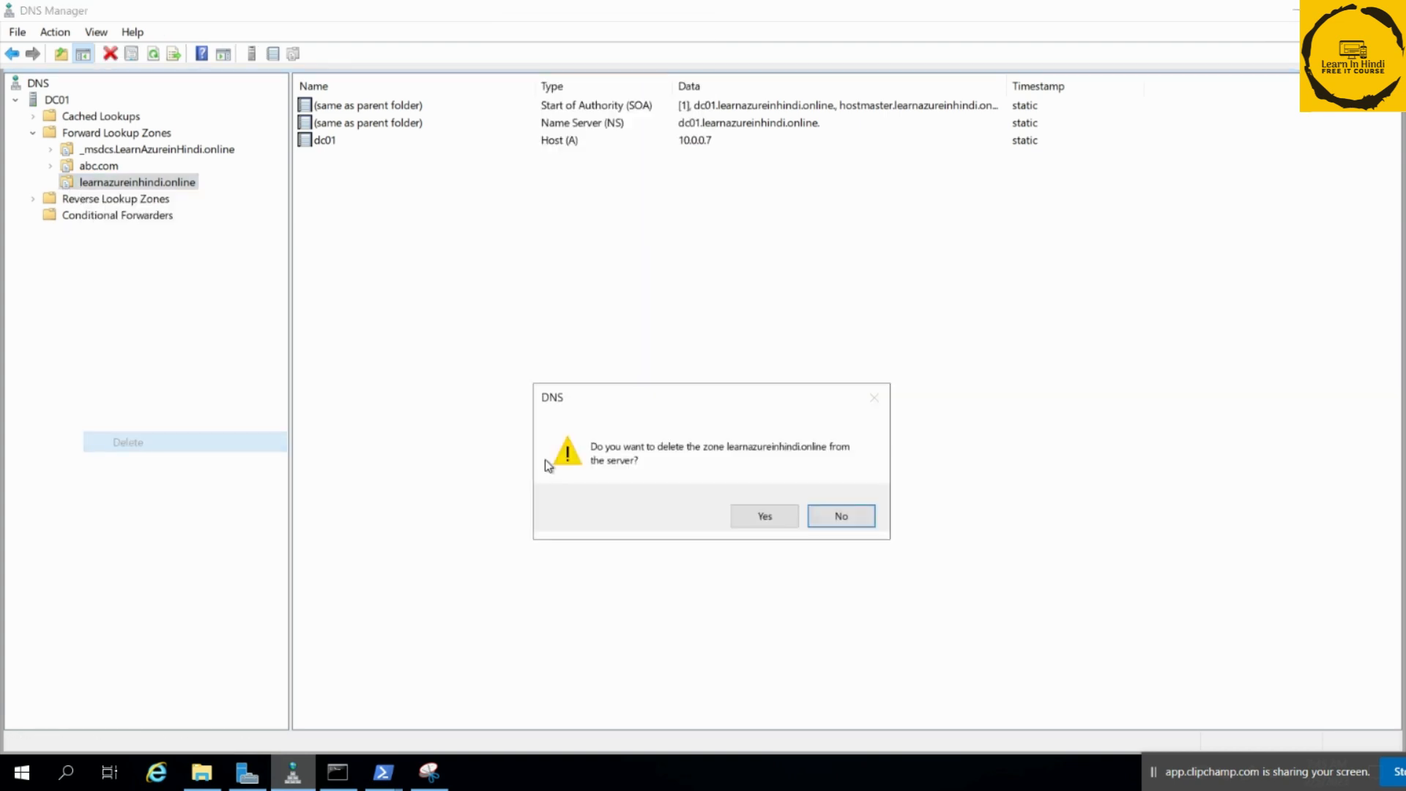
pyautogui.click(757, 529)
pyautogui.click(769, 552)
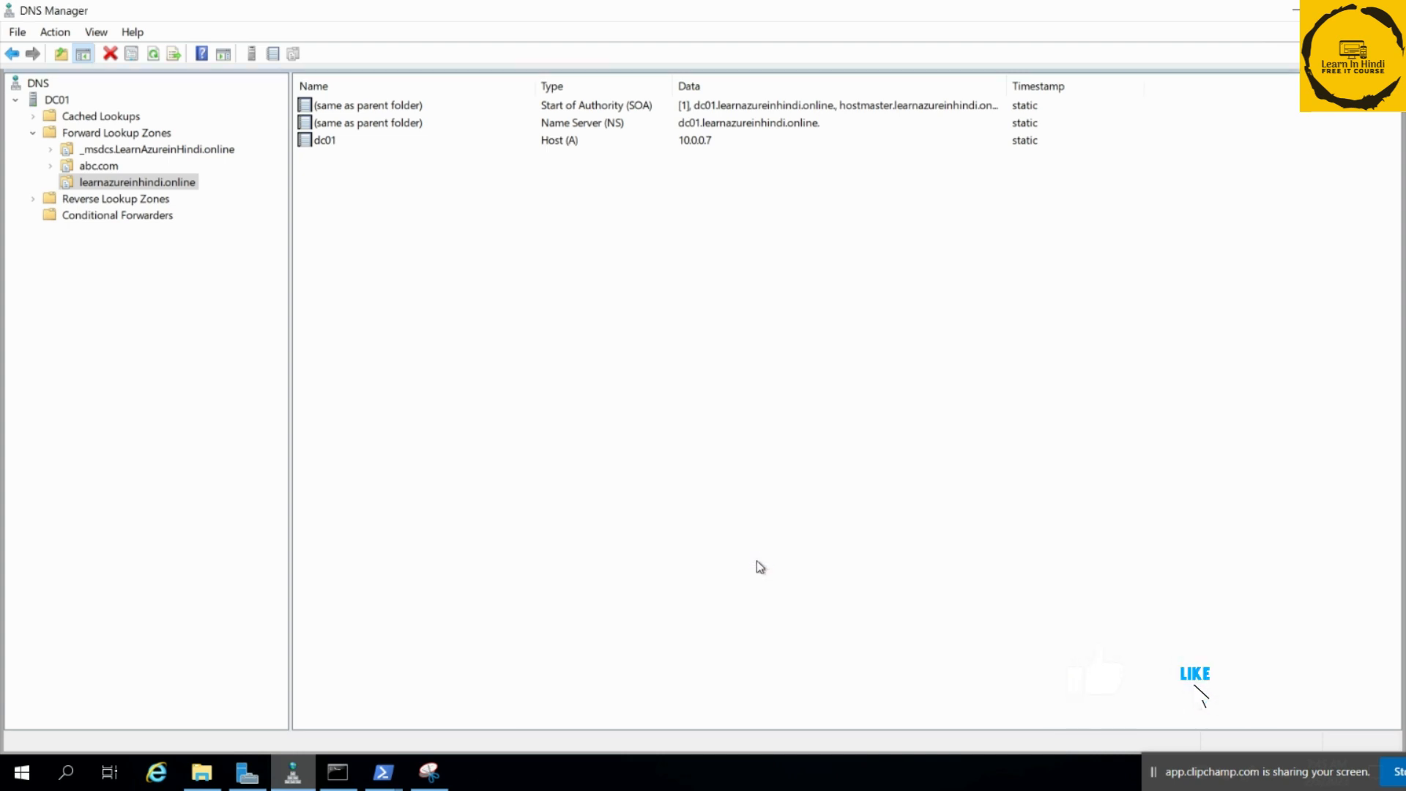
# In the second PowerShell window, recall the zone-add command, change /Dsprimary to /primary and run it.
pyautogui.moveTo(383, 772)
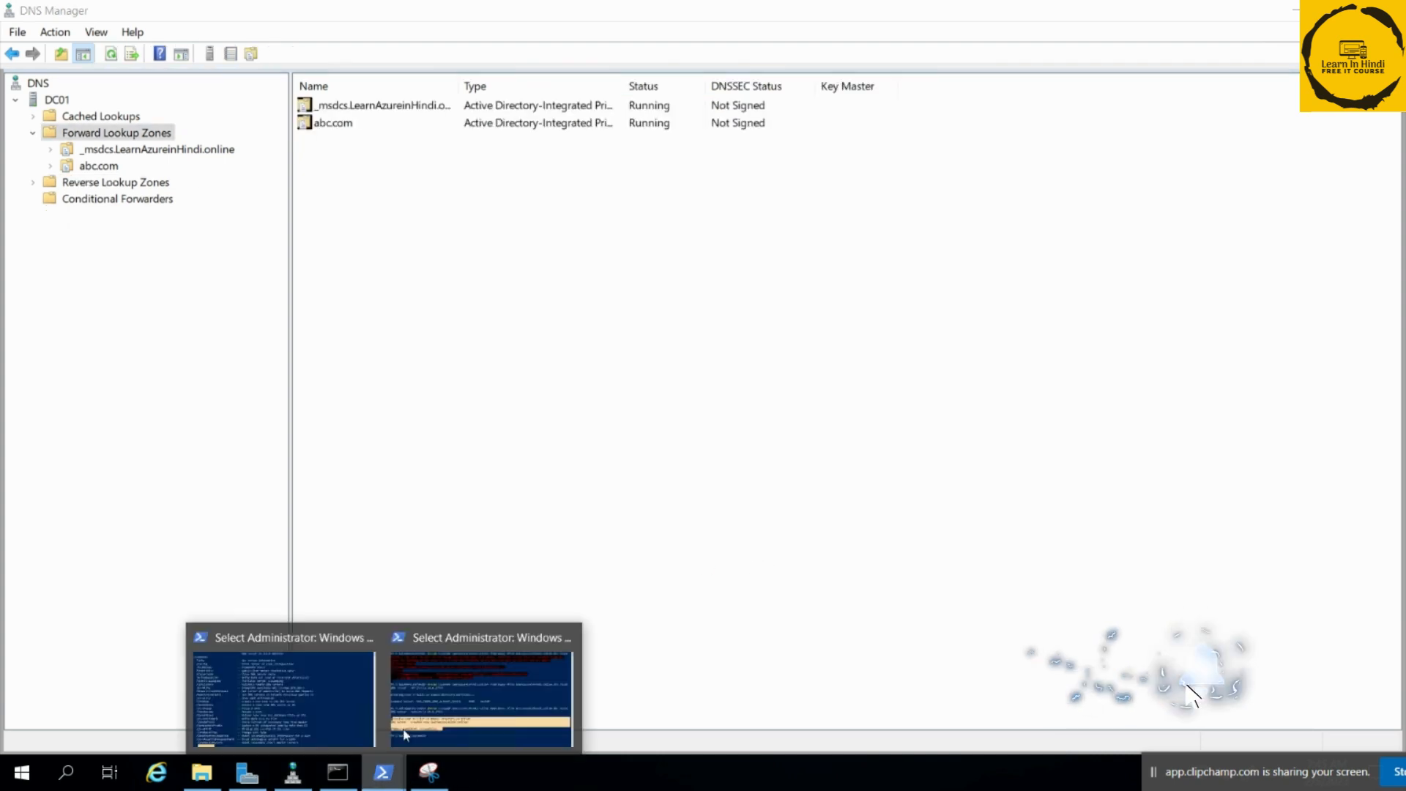
pyautogui.click(454, 665)
pyautogui.press('Up')
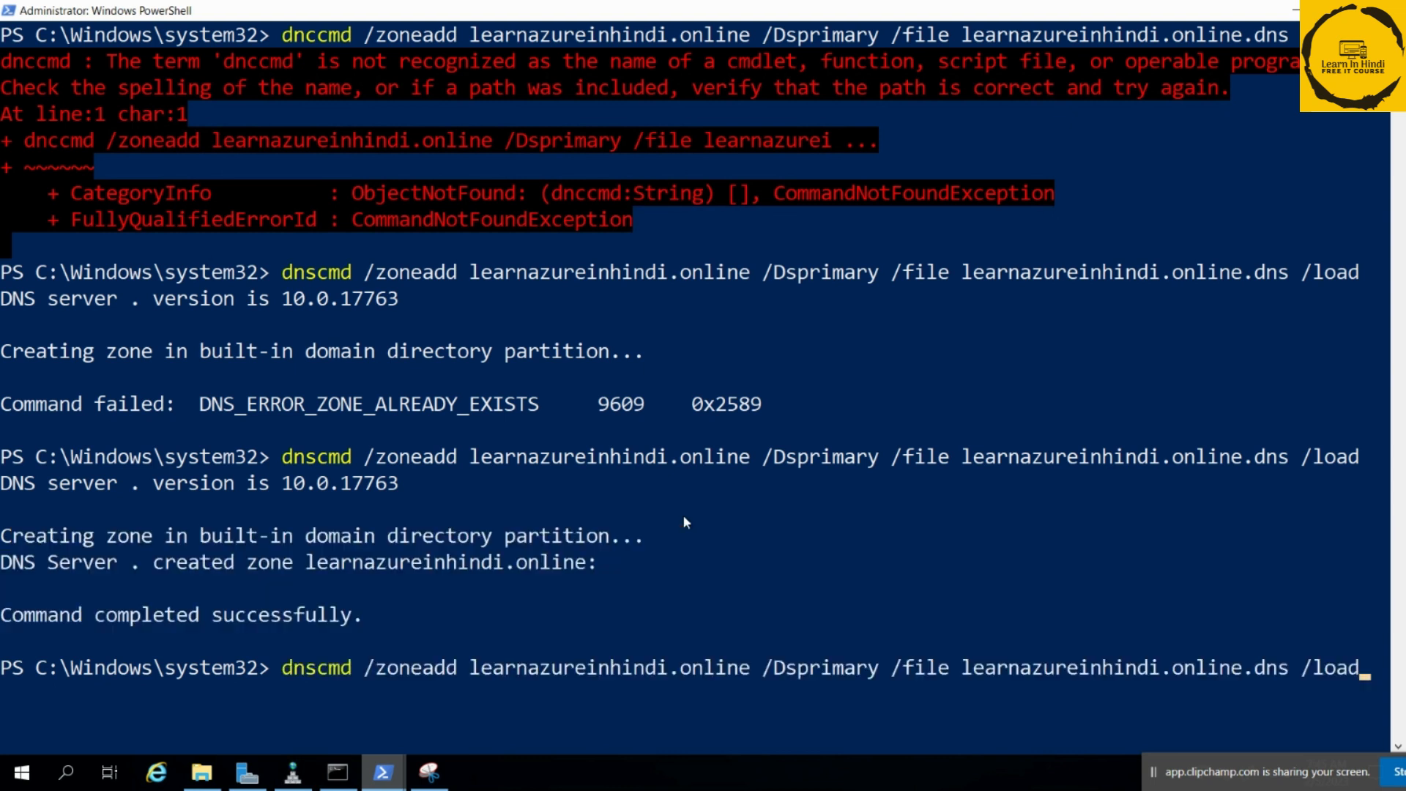
pyautogui.press('Left')
pyautogui.press('Left')
pyautogui.press('Left')
pyautogui.press('Left')
pyautogui.press('Left')
pyautogui.press('Left')
pyautogui.press('Left')
pyautogui.press('Left')
pyautogui.press('Left')
pyautogui.press('Left')
pyautogui.press('Left')
pyautogui.press('Left')
pyautogui.press('Left')
pyautogui.press('Left')
pyautogui.press('Left')
pyautogui.press('Left')
pyautogui.press('Left')
pyautogui.press('Left')
pyautogui.press('Left')
pyautogui.press('Left')
pyautogui.press('Left')
pyautogui.press('Left')
pyautogui.press('Left')
pyautogui.press('Left')
pyautogui.press('Left')
pyautogui.press('Left')
pyautogui.press('BackSpace')
pyautogui.press('BackSpace')
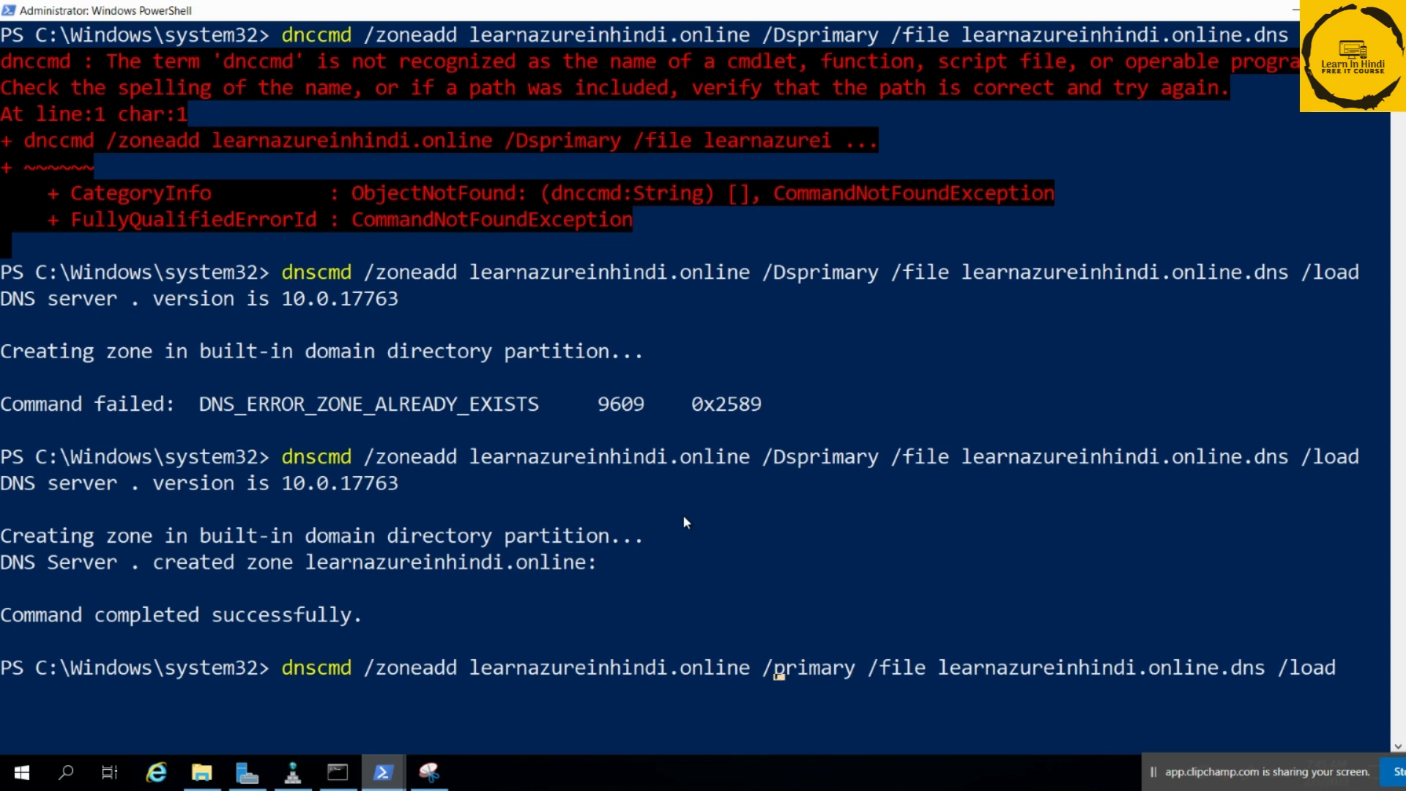
pyautogui.press('Return')
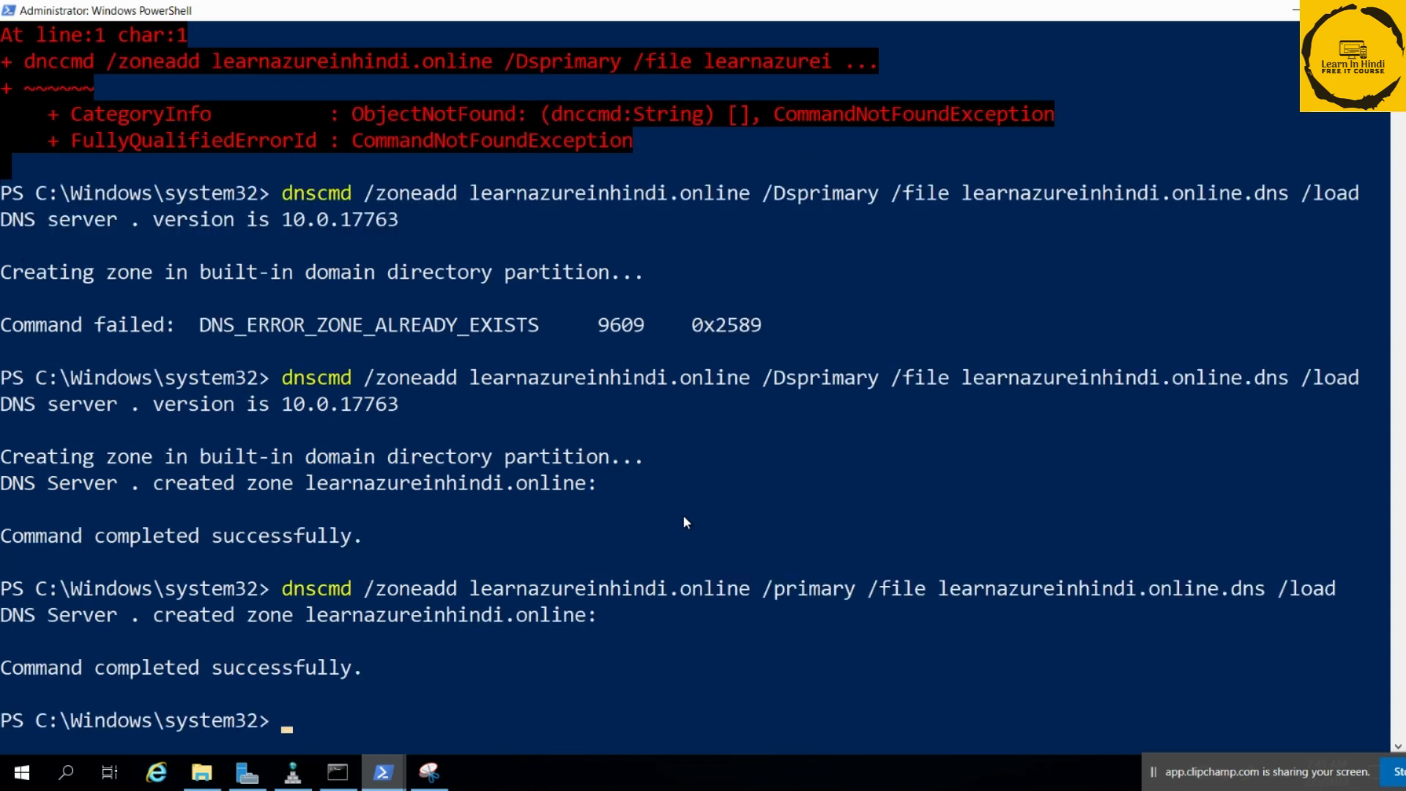
# In DNS Manager, refresh the forward lookup zones and check the restored records and subfolders of learnazureinhindi.online.
pyautogui.click(293, 772)
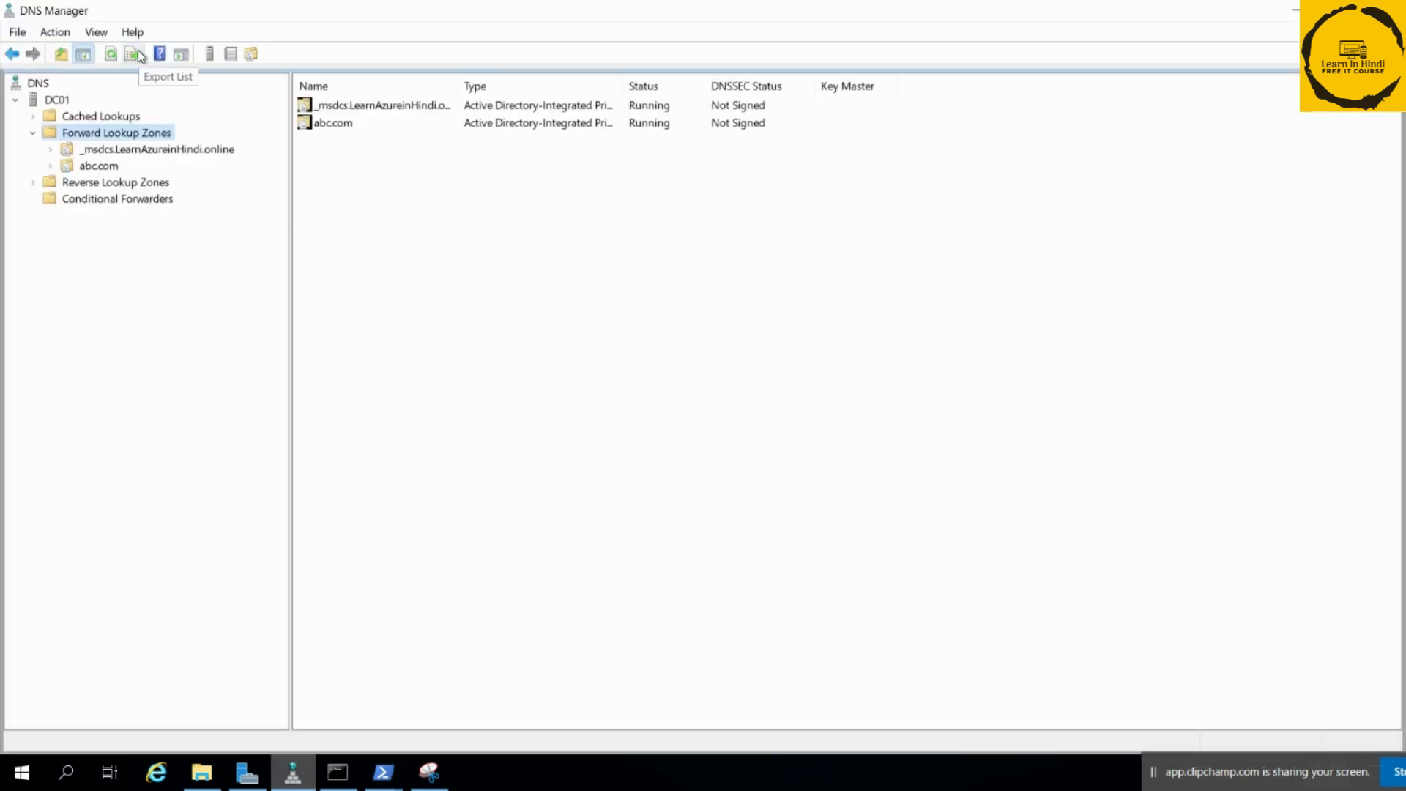
pyautogui.click(111, 55)
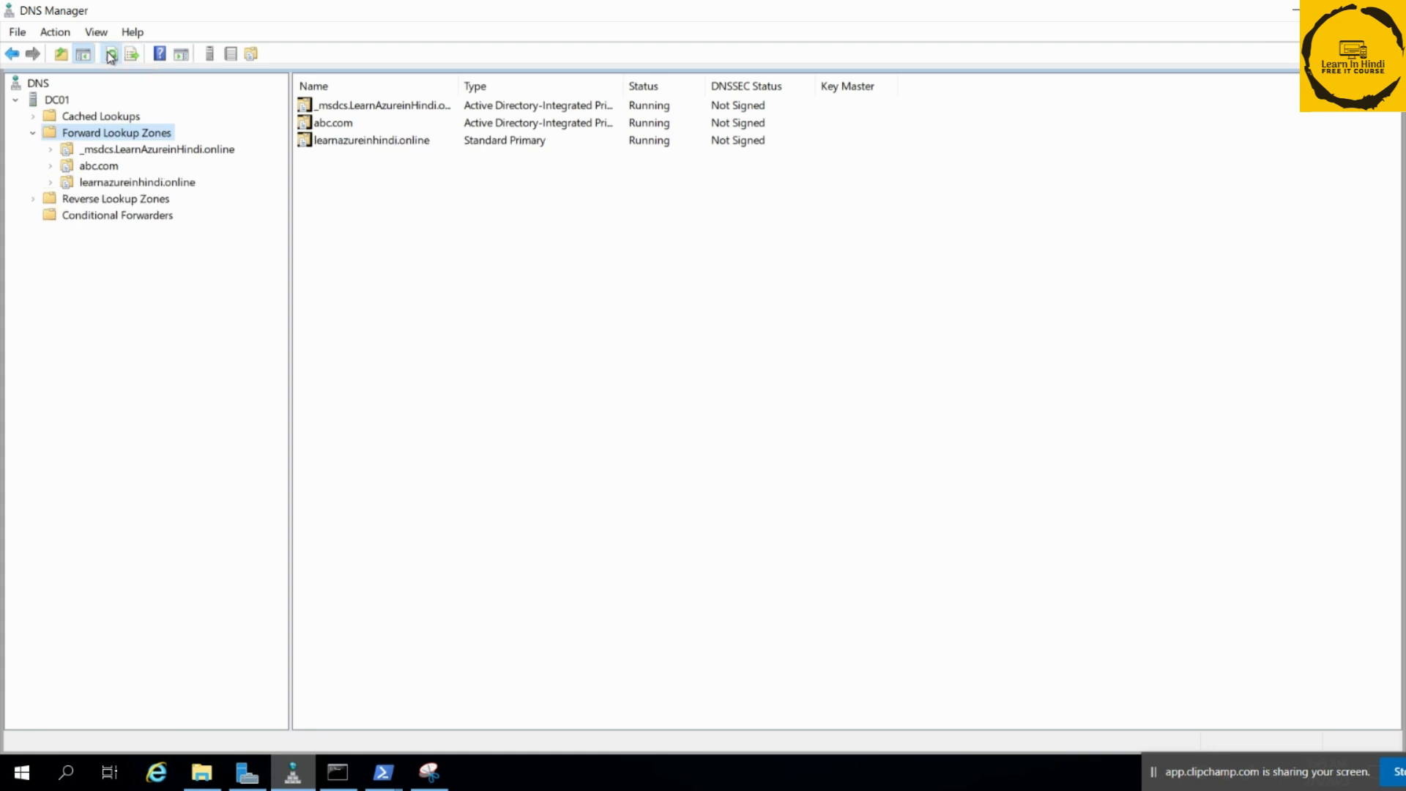
pyautogui.doubleClick(125, 183)
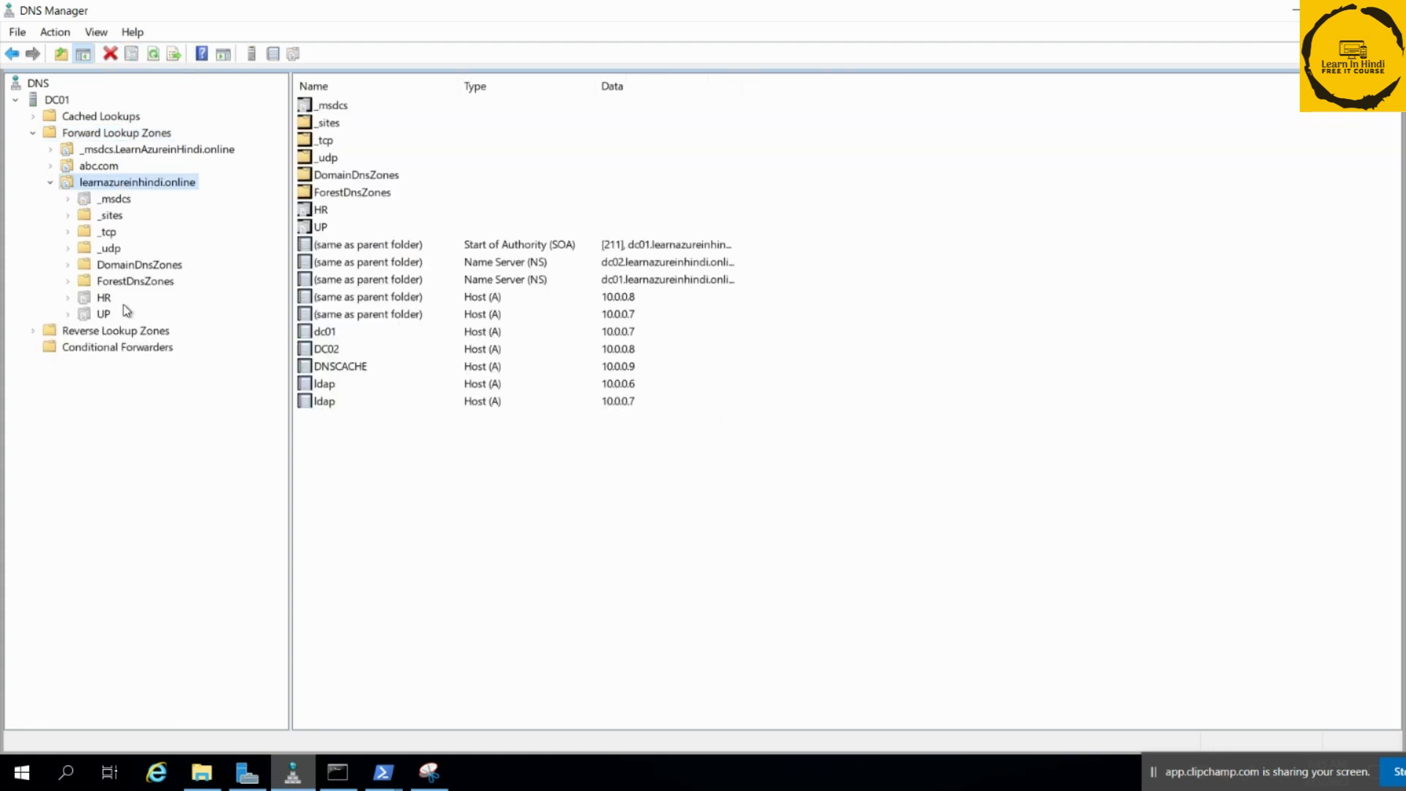
pyautogui.click(54, 183)
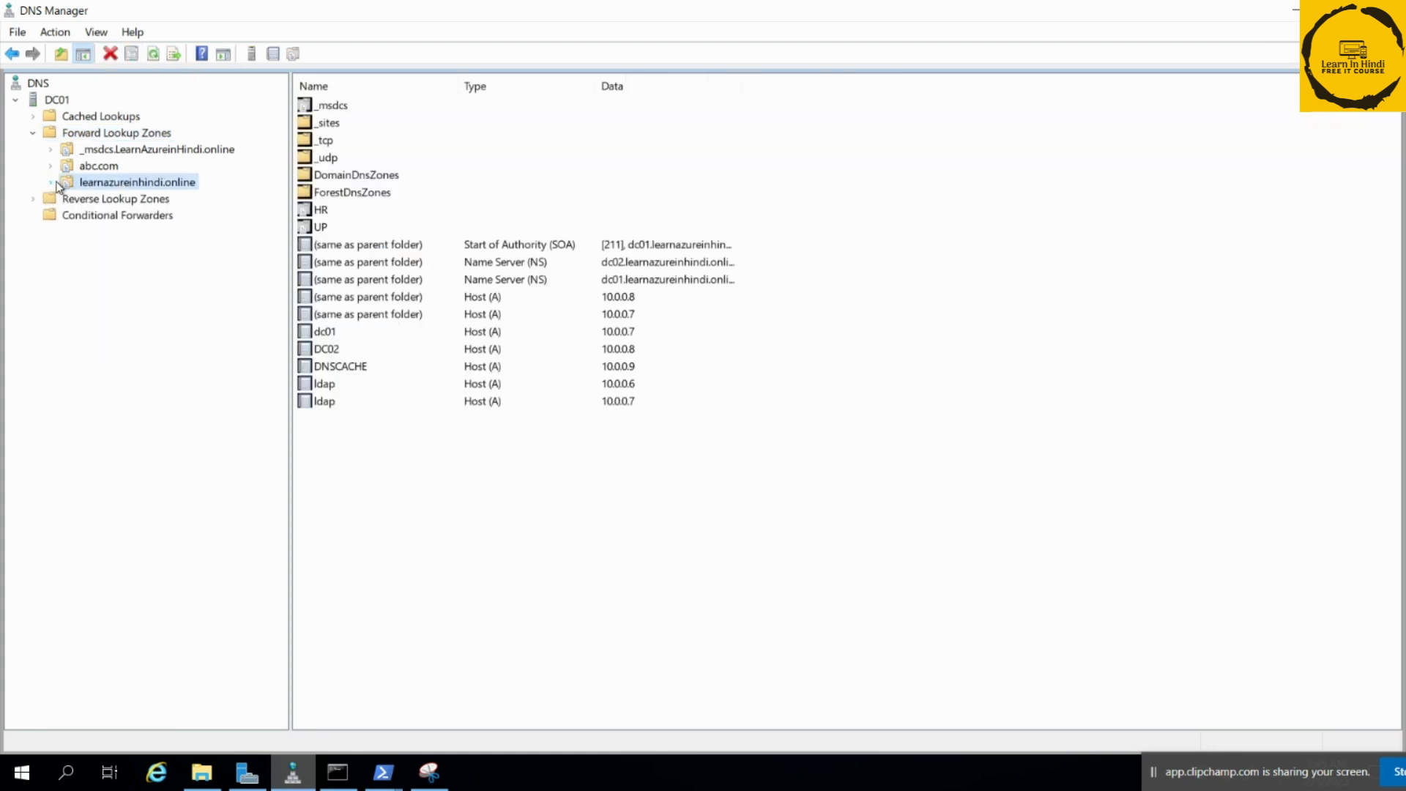
# Change the learnazureinhindi.online zone type to a primary zone stored in Active Directory and confirm the change.
pyautogui.rightClick(99, 185)
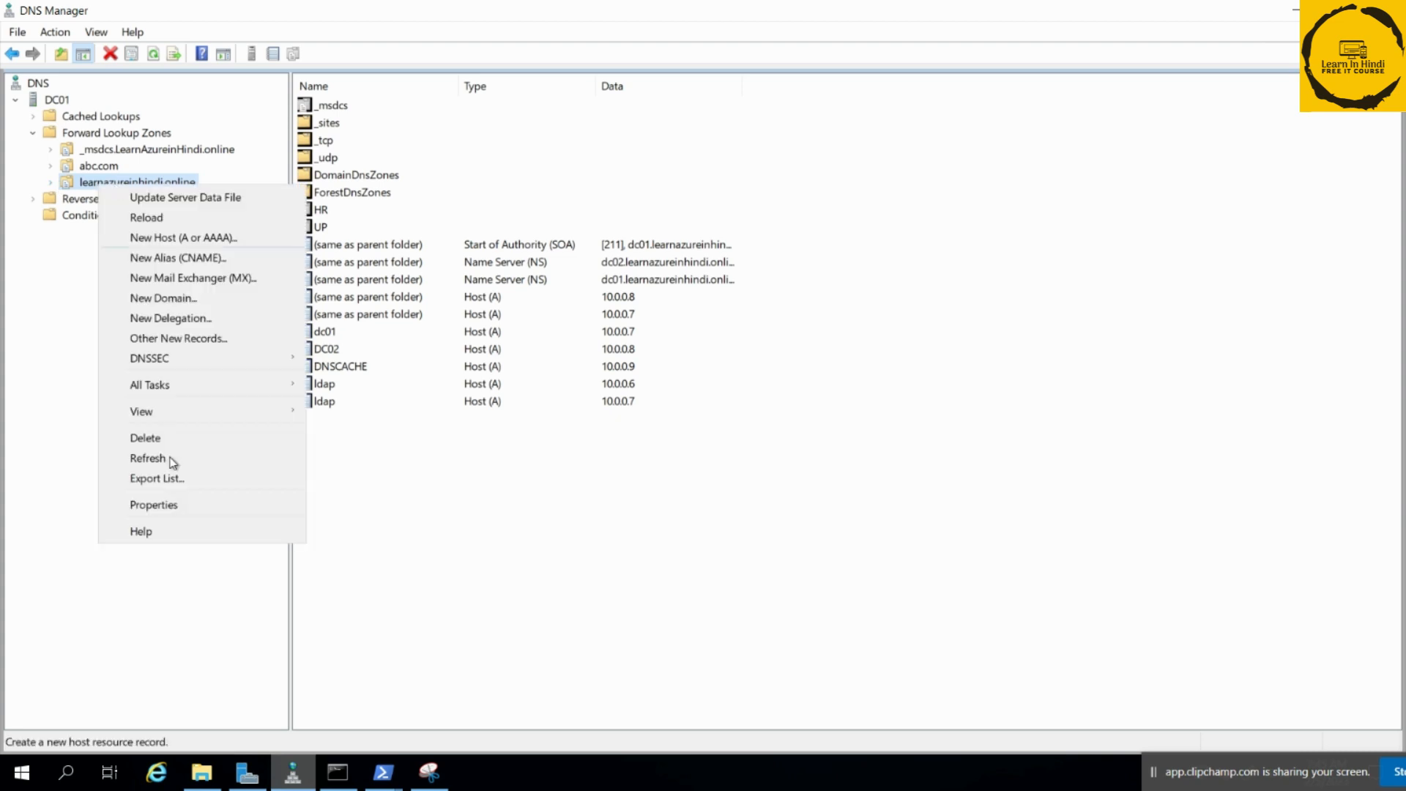
pyautogui.click(167, 505)
pyautogui.moveTo(167, 32); pyautogui.dragTo(590, 36)
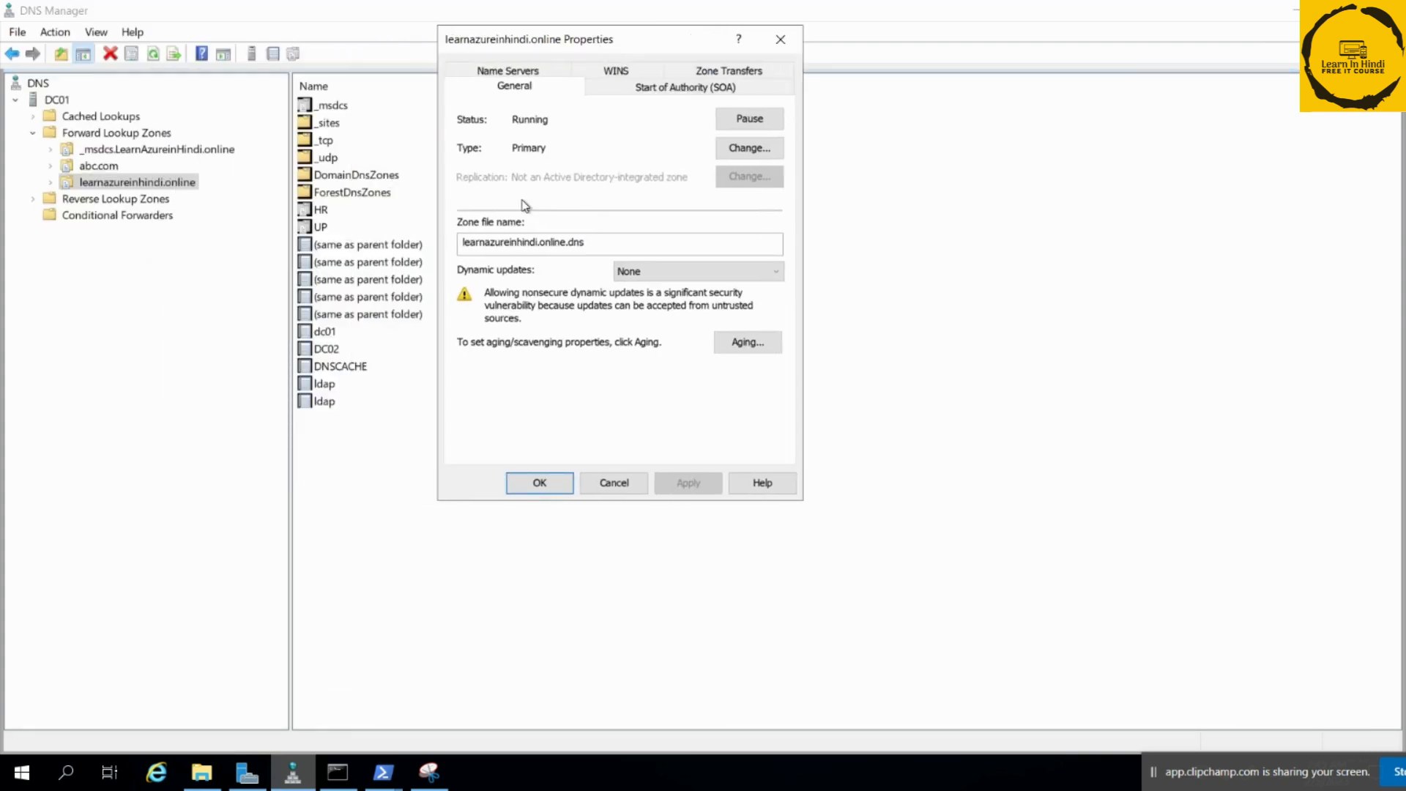
pyautogui.click(758, 148)
pyautogui.click(458, 333)
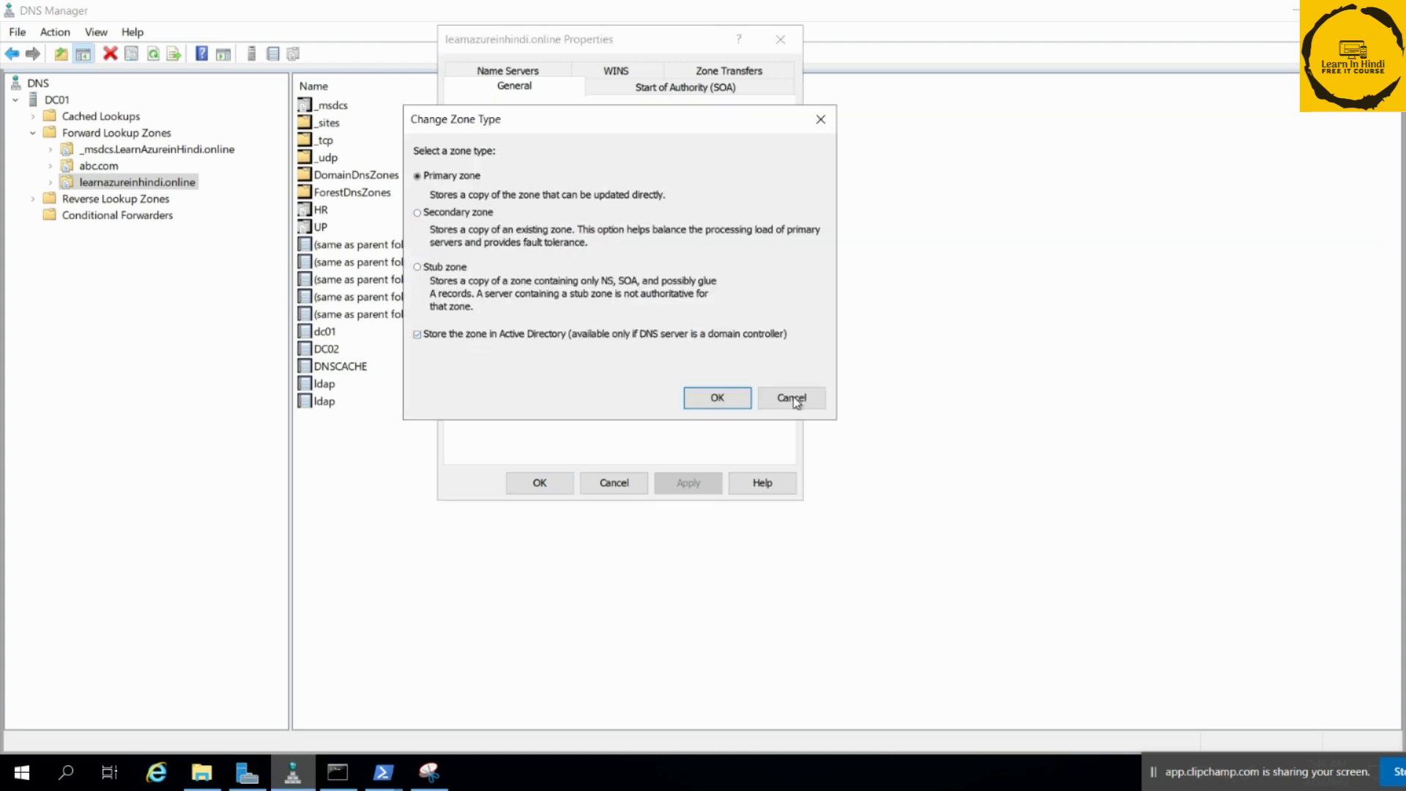
pyautogui.click(721, 404)
pyautogui.click(773, 516)
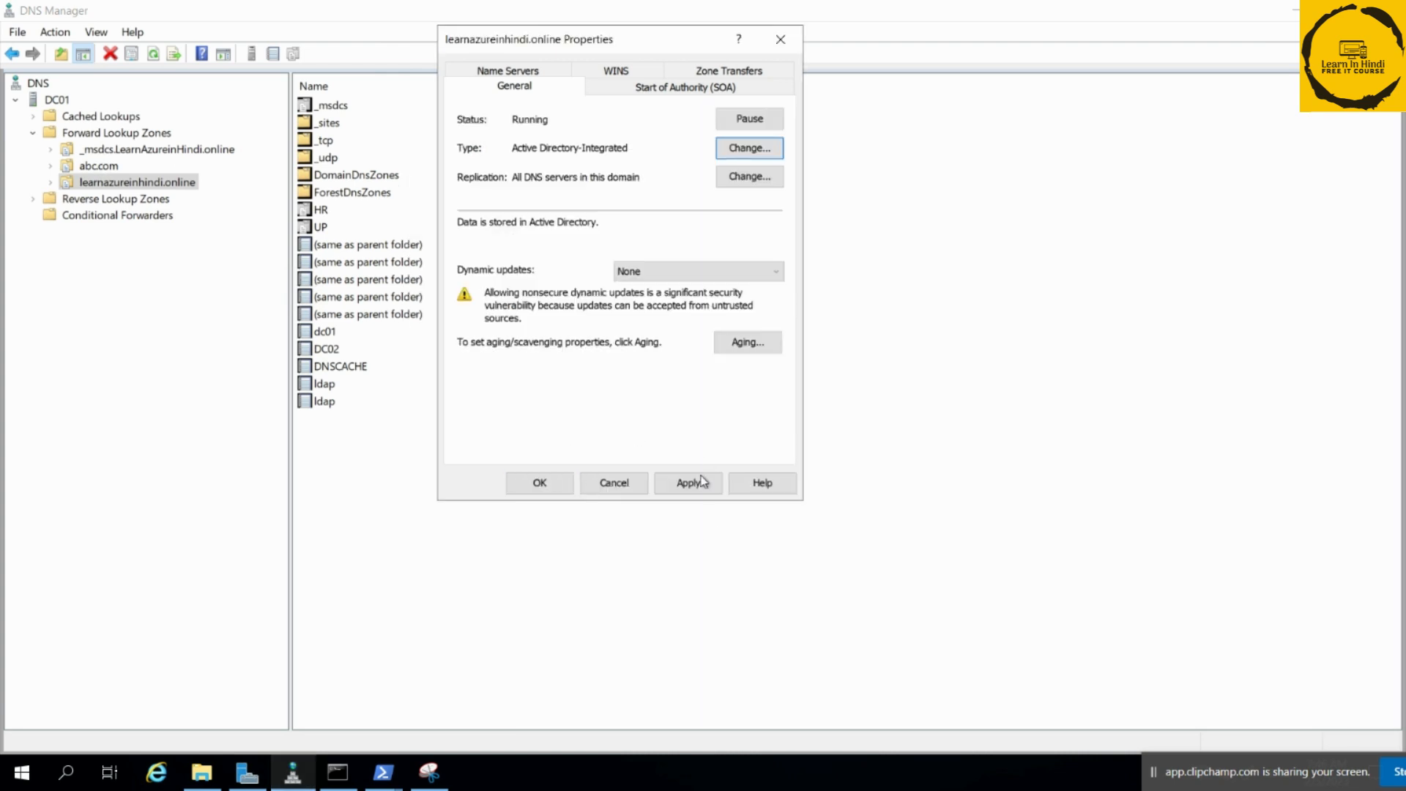
pyautogui.click(527, 487)
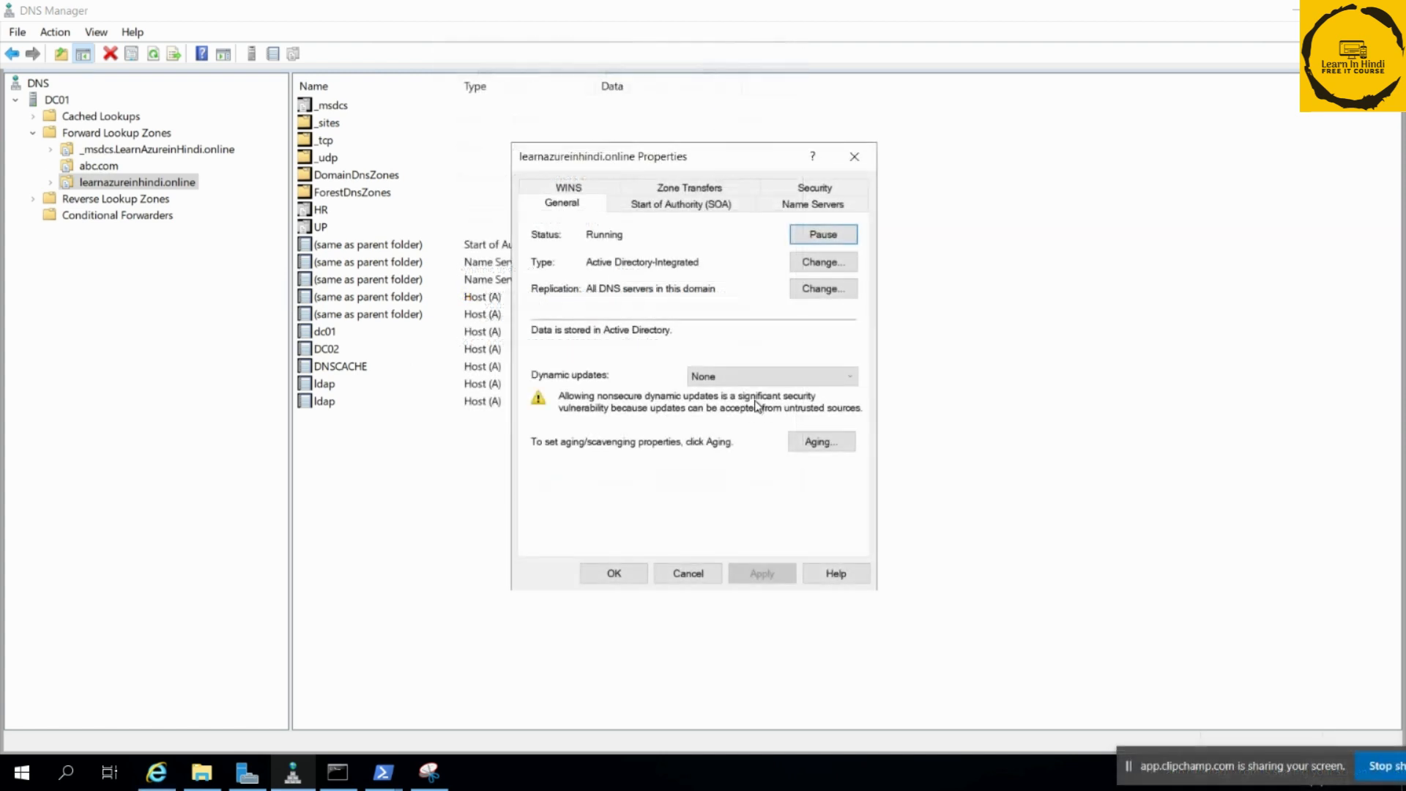
# Set the learnazureinhindi.online zone's dynamic updates to Secure only and apply the change.
pyautogui.click(785, 379)
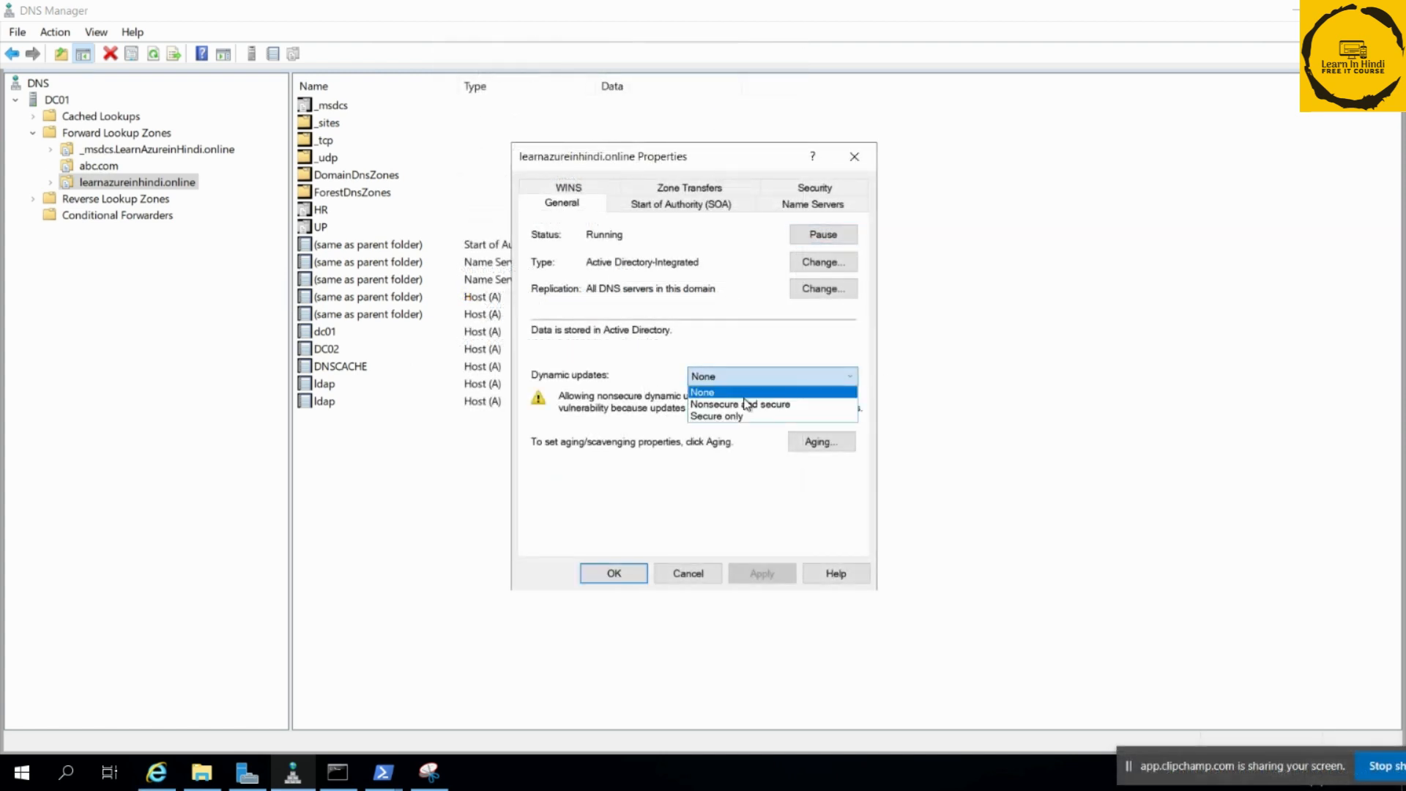
pyautogui.click(777, 417)
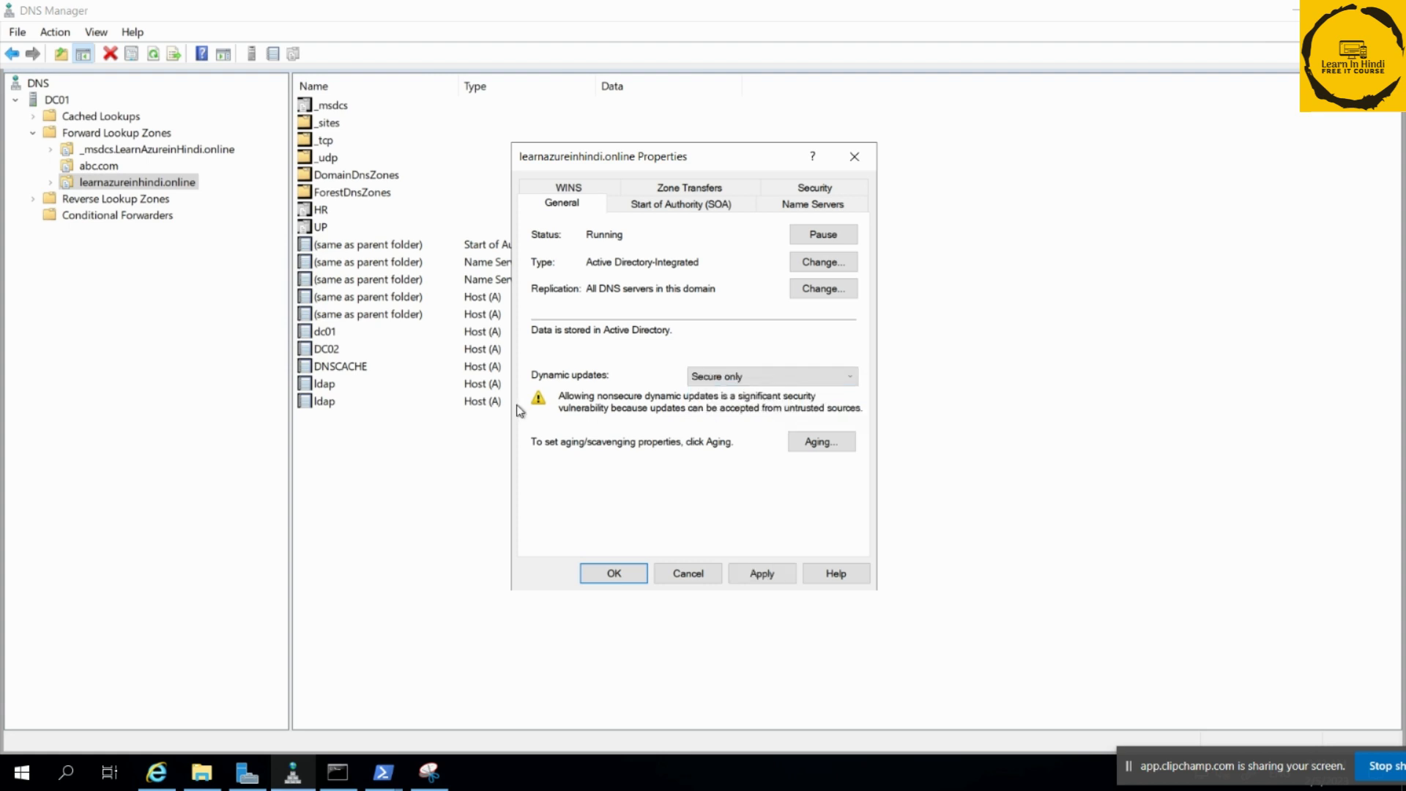
pyautogui.click(763, 574)
pyautogui.click(624, 578)
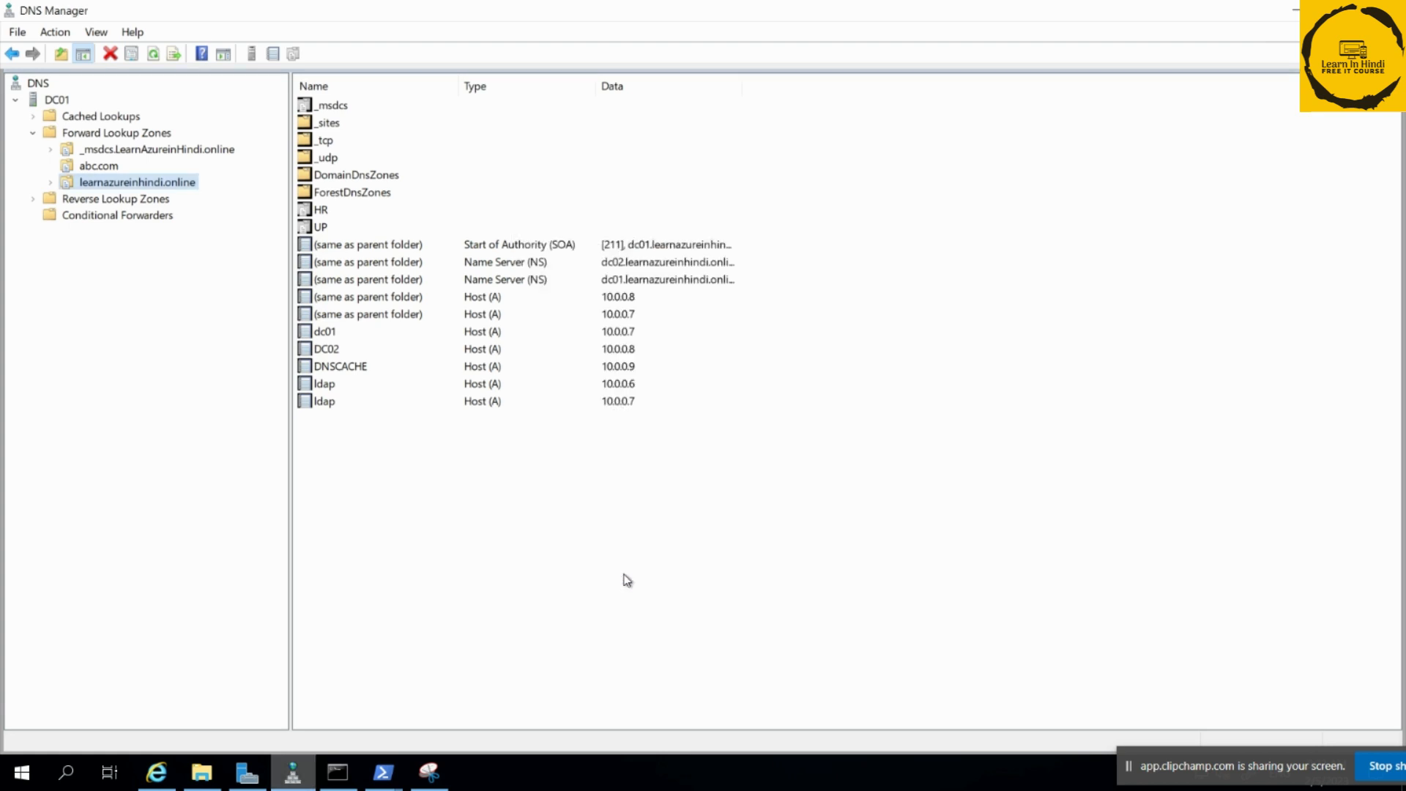
# In the PowerShell window, recall the last zone-add command, cut it back to dnscmd /zoneadd learnazureinhindi.online and run it to list the usage help.
pyautogui.moveTo(383, 772)
pyautogui.click(508, 697)
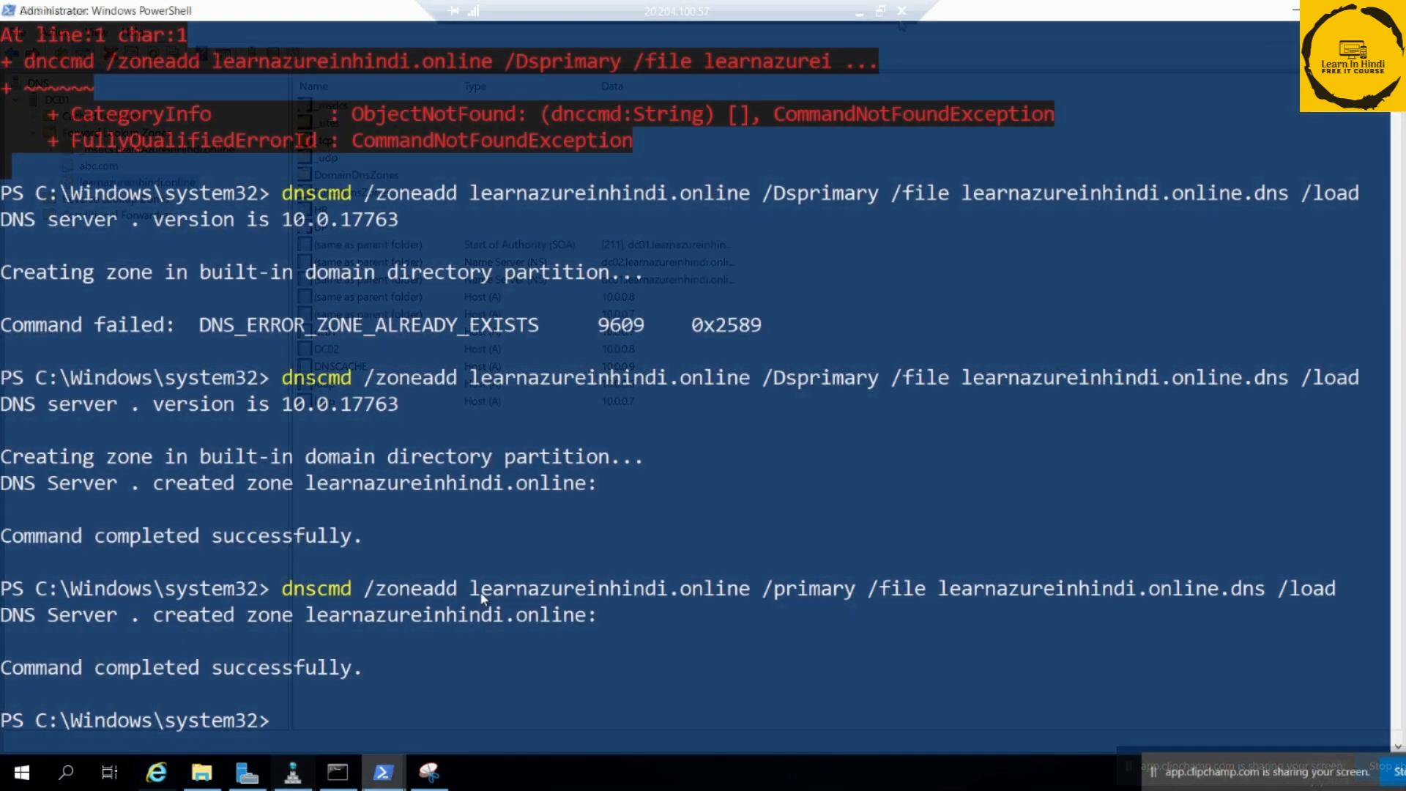
pyautogui.moveTo(355, 589); pyautogui.dragTo(644, 588)
pyautogui.scroll(-3, 804, 578)
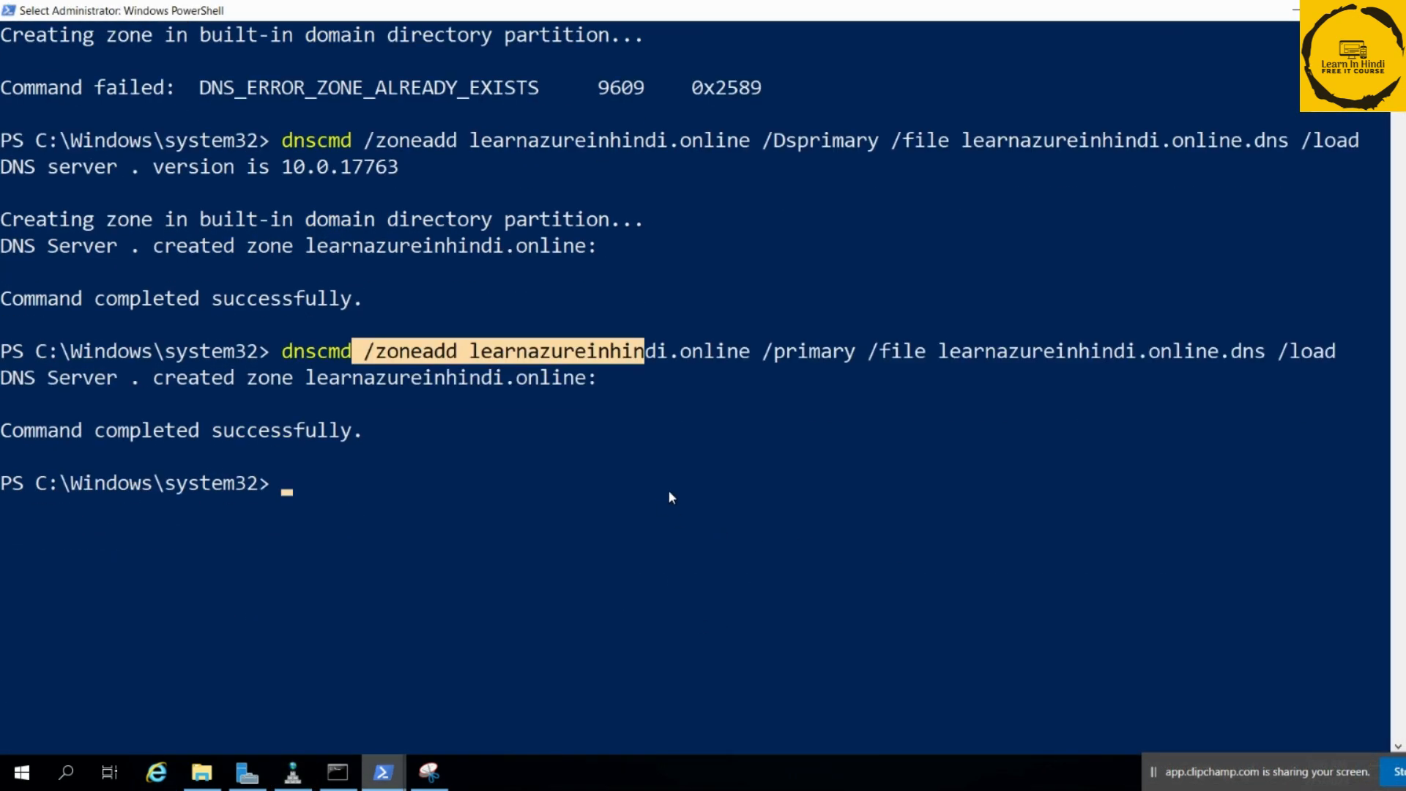
pyautogui.press('Up')
pyautogui.press('BackSpace')
pyautogui.press('BackSpace')
pyautogui.press('BackSpace')
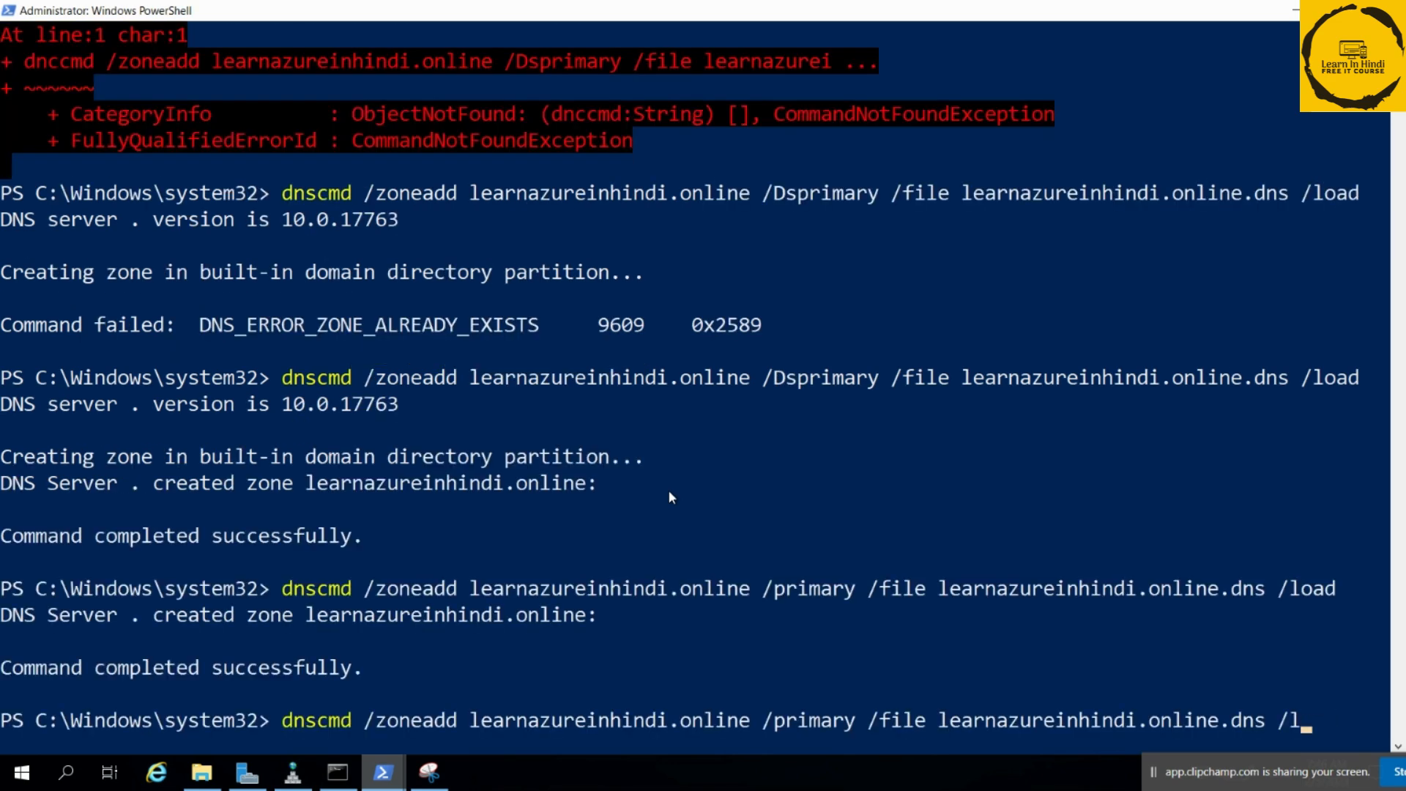
pyautogui.press('BackSpace')
pyautogui.press('BackSpace')
pyautogui.press('BackSpace')
pyautogui.press('BackSpace')
pyautogui.press('BackSpace')
pyautogui.press('BackSpace')
pyautogui.press('BackSpace')
pyautogui.press('BackSpace')
pyautogui.press('BackSpace')
pyautogui.press('BackSpace')
pyautogui.press('BackSpace')
pyautogui.press('BackSpace')
pyautogui.press('BackSpace')
pyautogui.press('BackSpace')
pyautogui.press('BackSpace')
pyautogui.press('BackSpace')
pyautogui.press('BackSpace')
pyautogui.press('BackSpace')
pyautogui.press('BackSpace')
pyautogui.press('BackSpace')
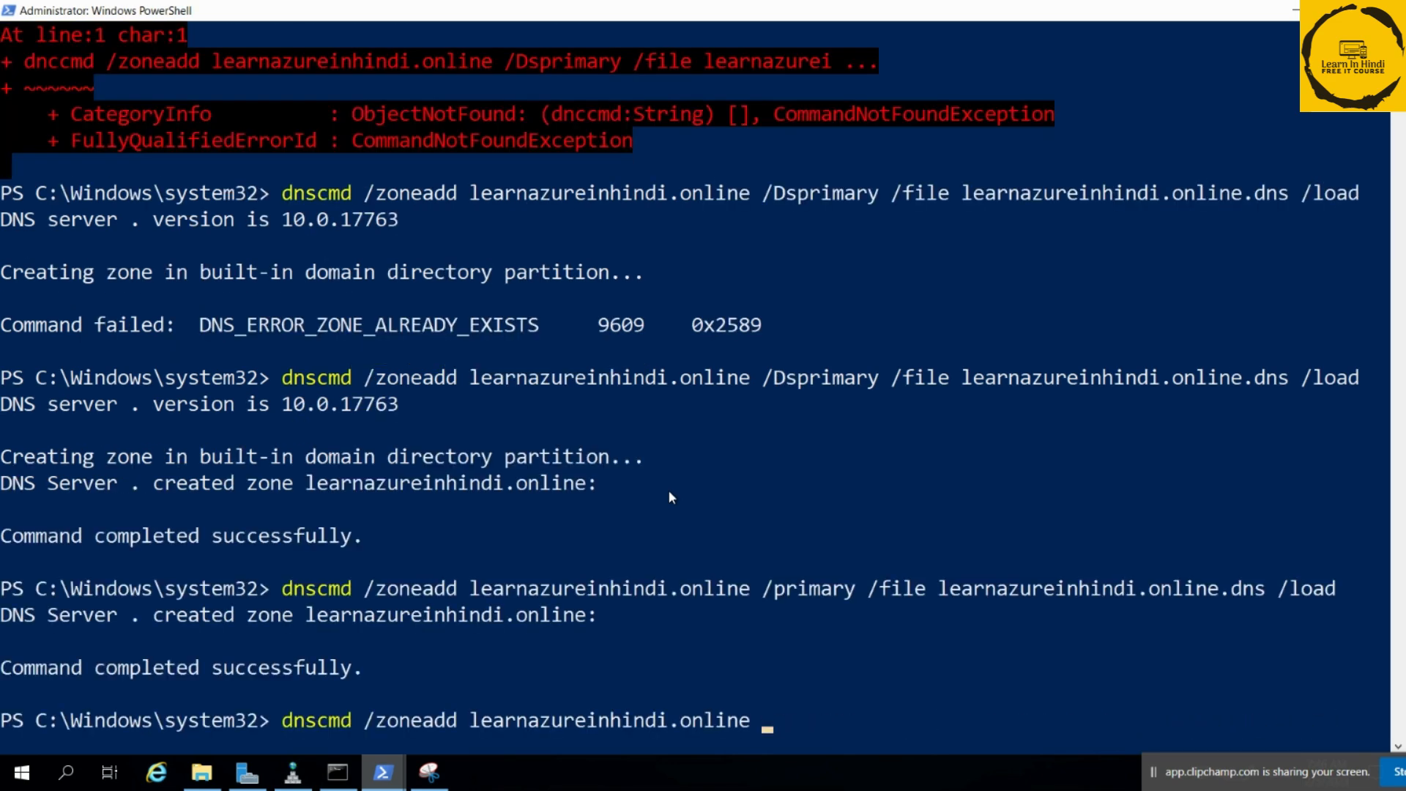
pyautogui.press('Return')
# Examine the dnscmd /zoneadd usage text for its zone types and options, and review the earlier zone-add commands above it.
pyautogui.scroll(3, 237, 337)
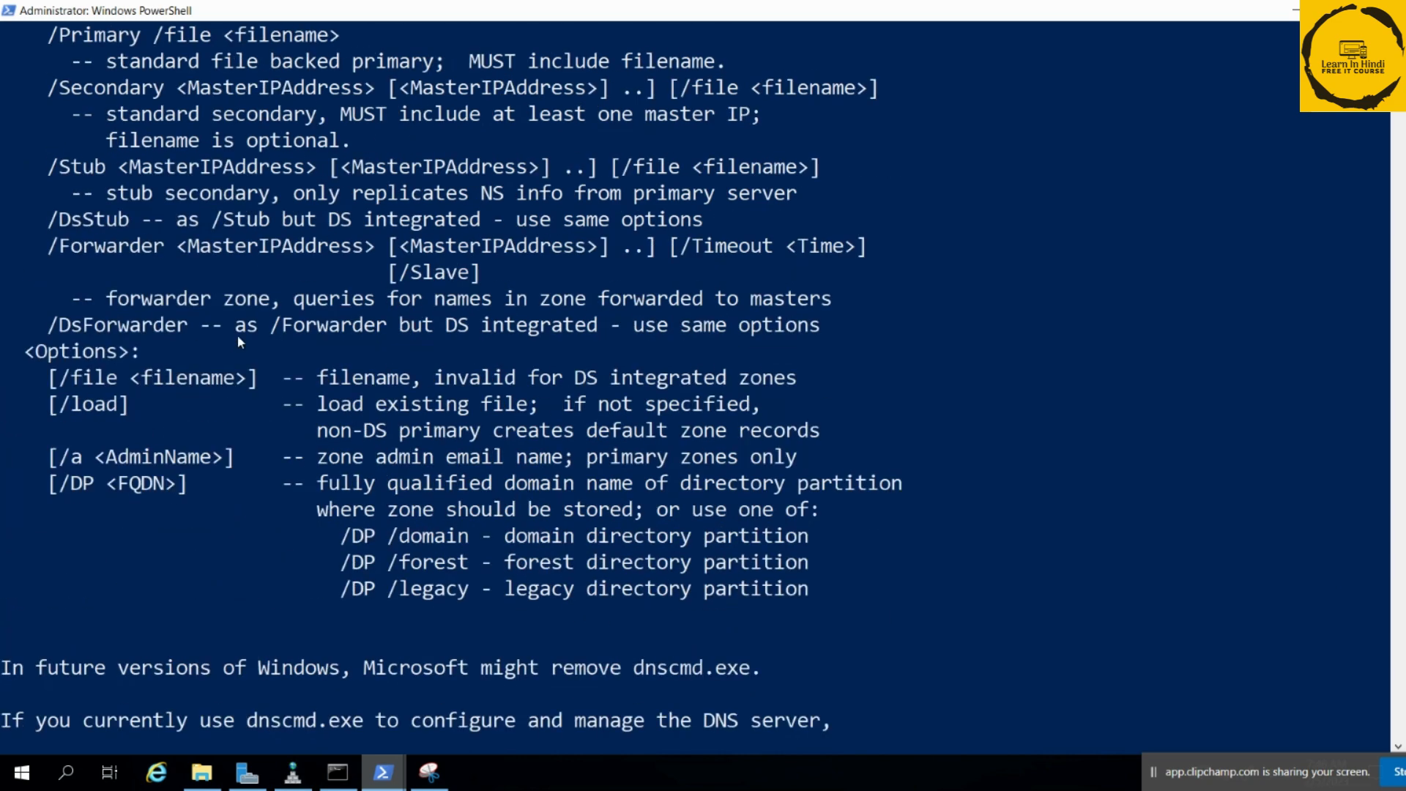
pyautogui.scroll(5, 237, 336)
pyautogui.moveTo(26, 325); pyautogui.dragTo(160, 351)
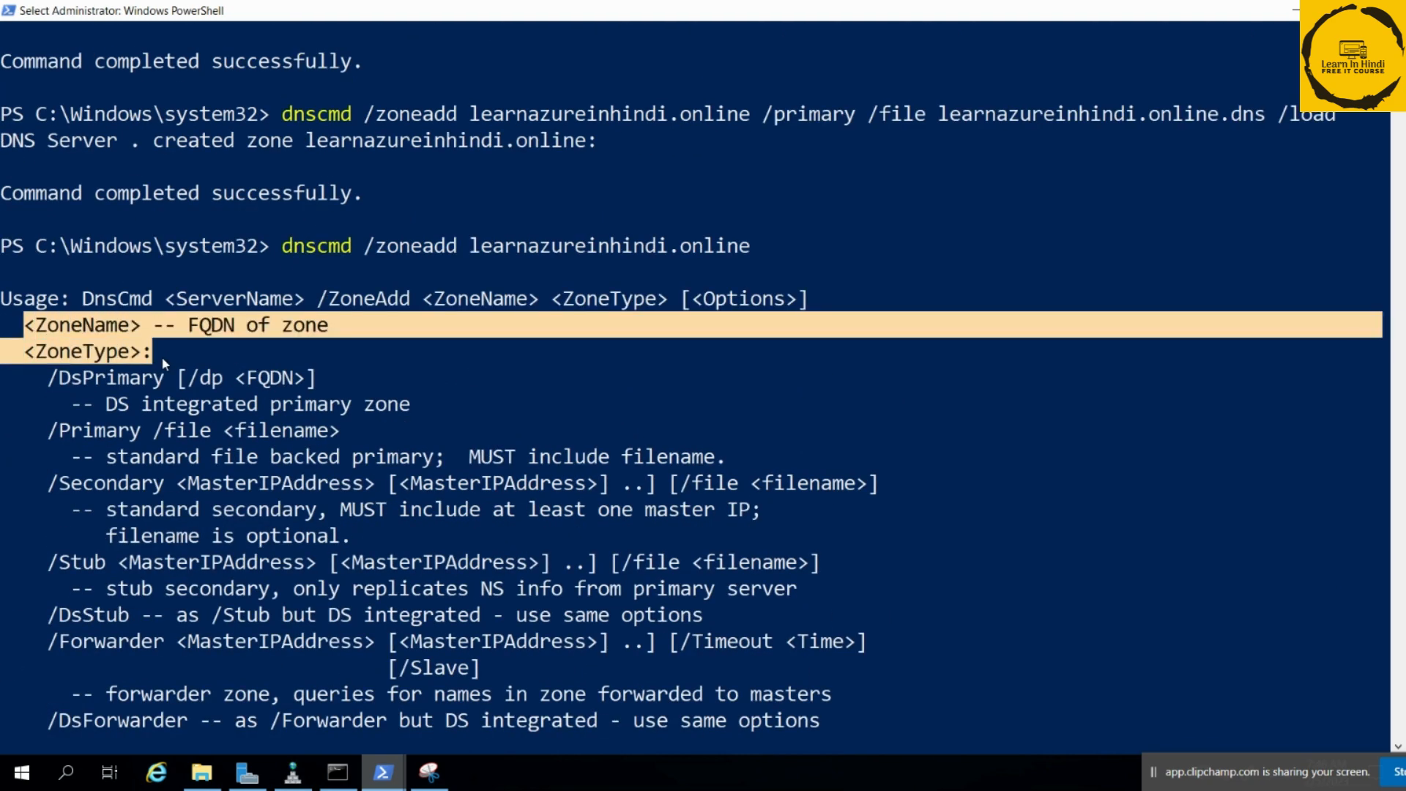
pyautogui.moveTo(42, 380); pyautogui.dragTo(282, 394)
pyautogui.moveTo(118, 405); pyautogui.dragTo(408, 419)
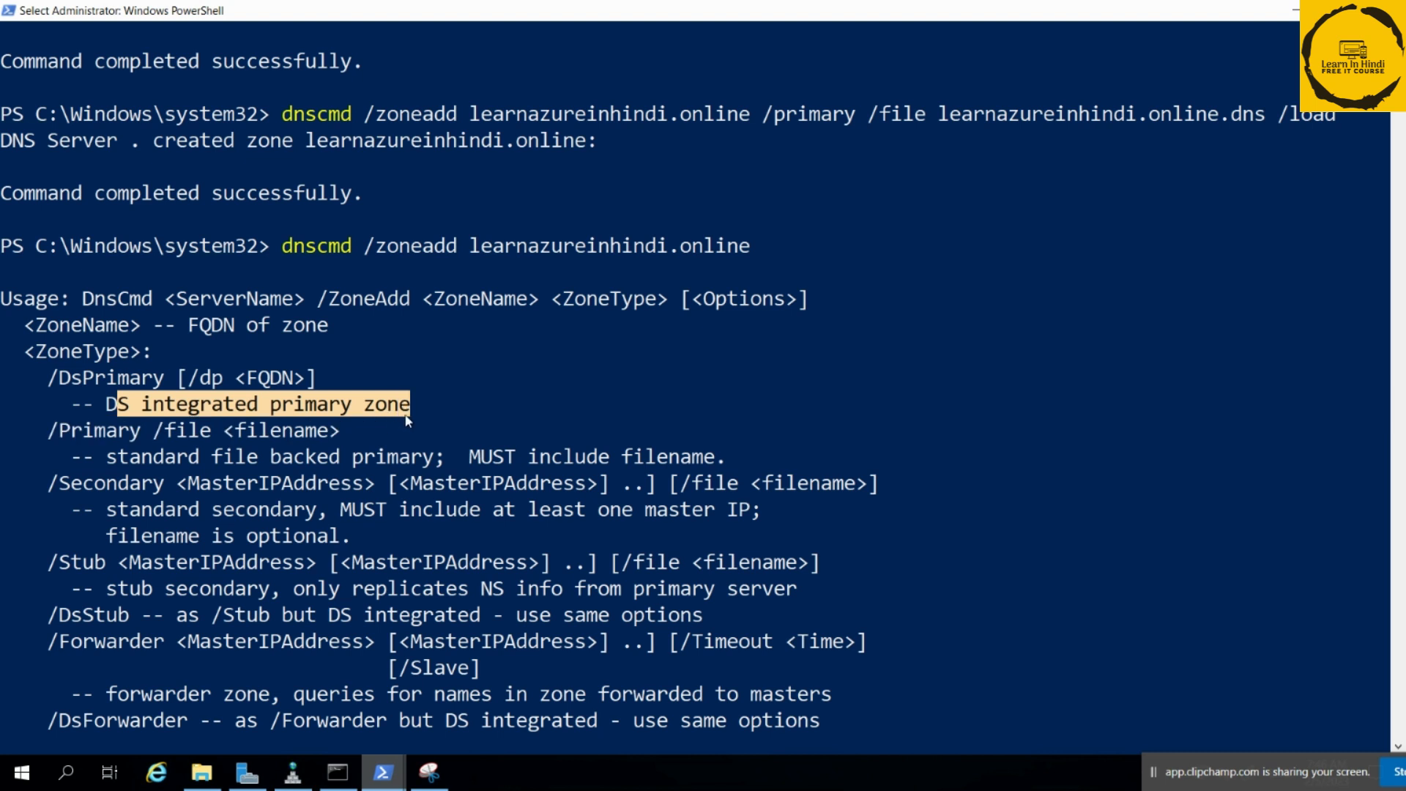
pyautogui.moveTo(310, 439); pyautogui.dragTo(340, 460)
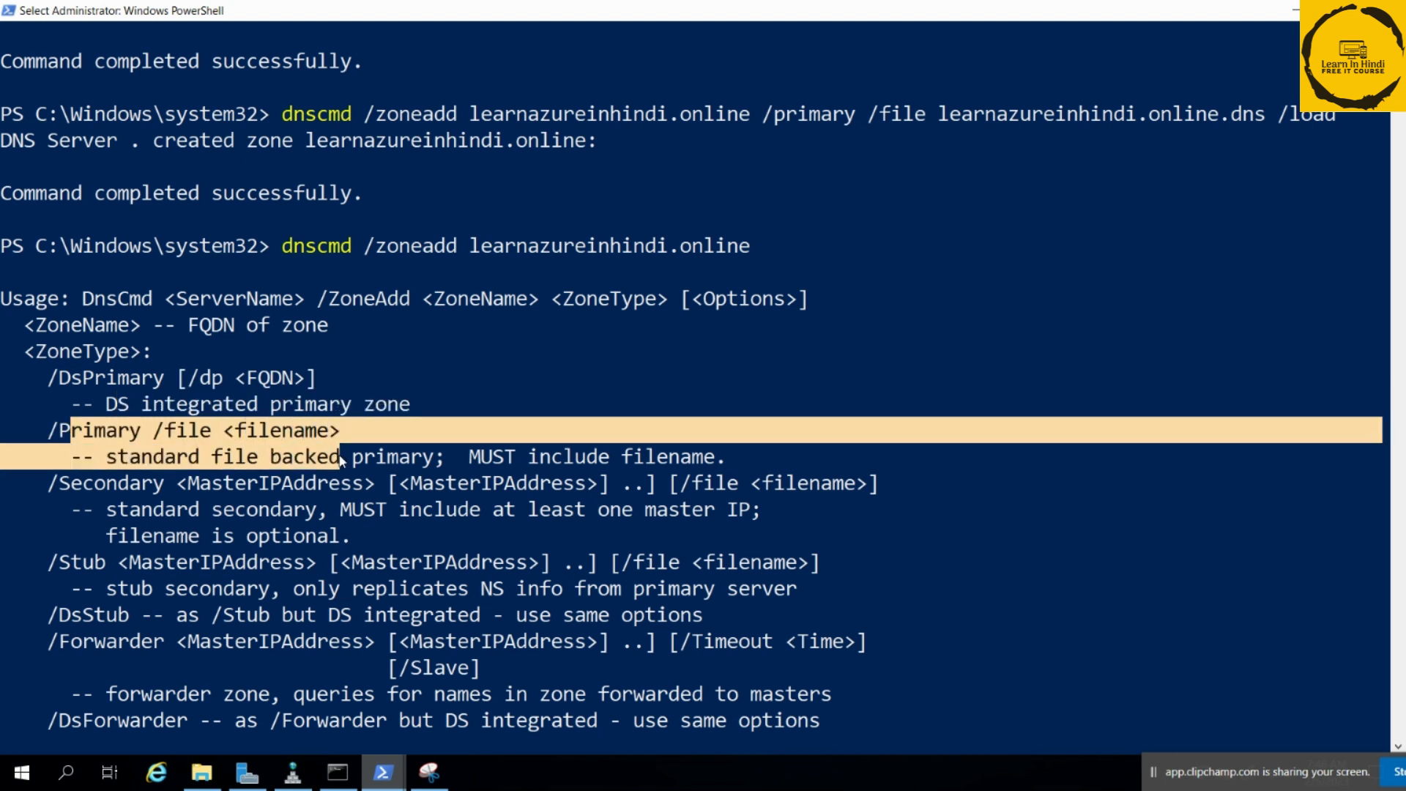
pyautogui.moveTo(88, 483); pyautogui.dragTo(316, 509)
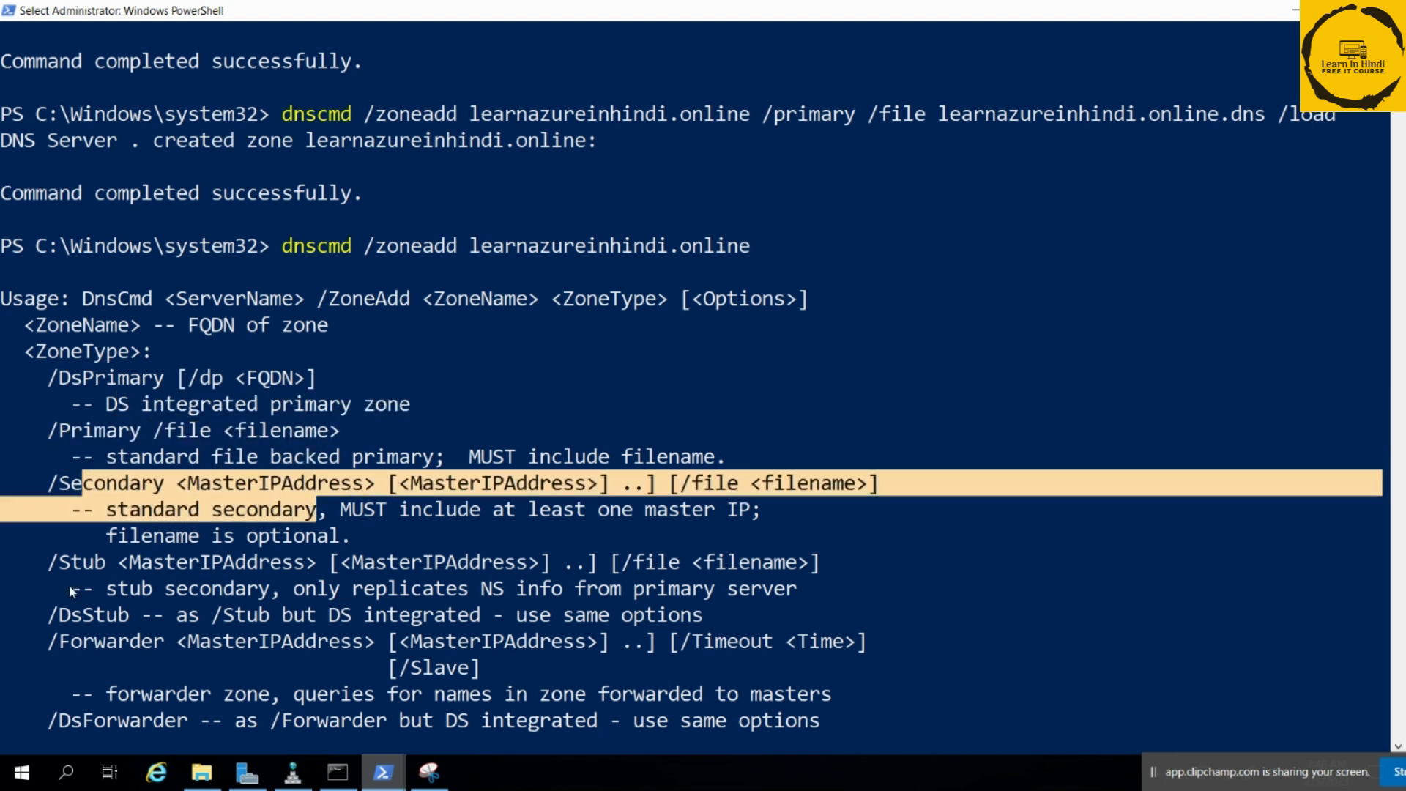
pyautogui.scroll(-2, 69, 586)
pyautogui.moveTo(70, 460); pyautogui.dragTo(165, 468)
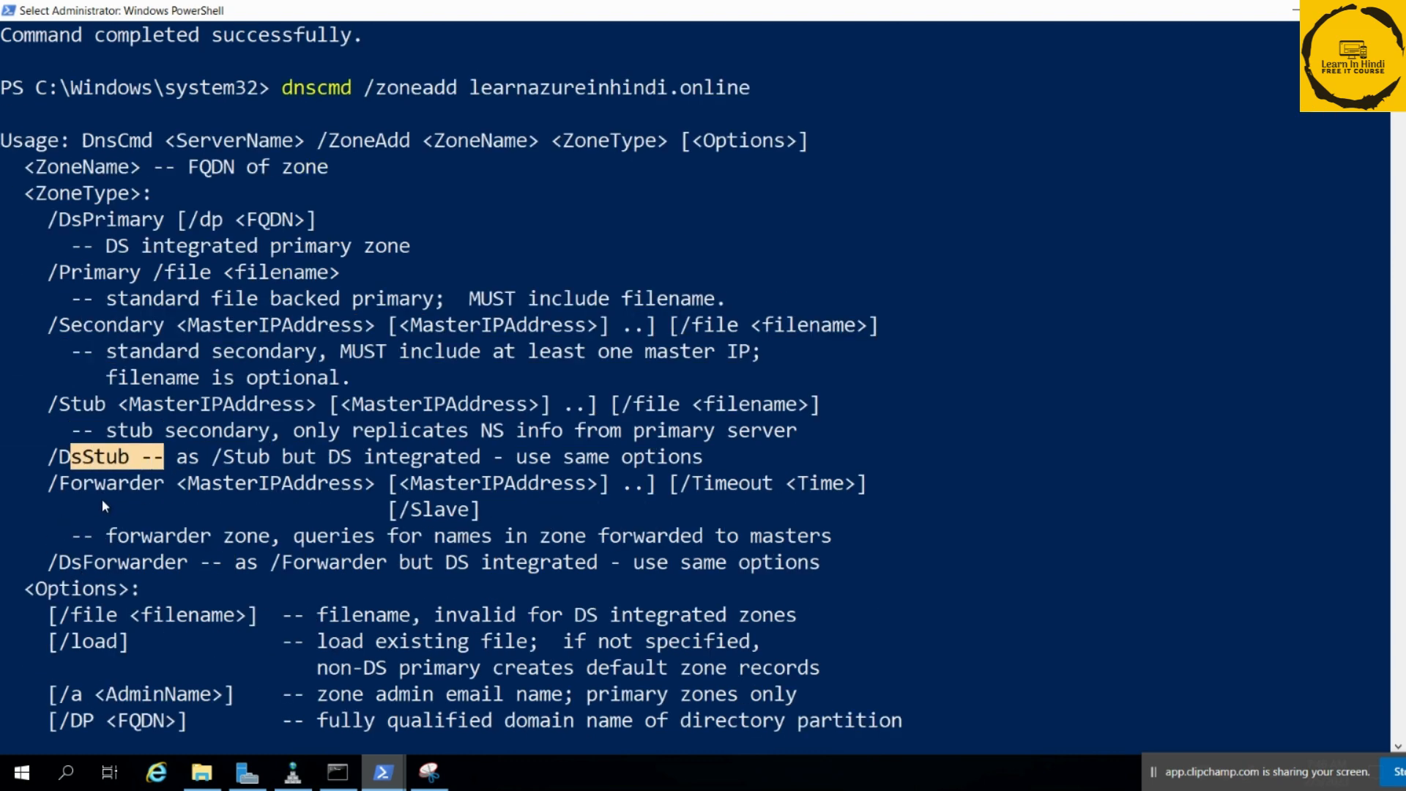
pyautogui.scroll(-7, 102, 498)
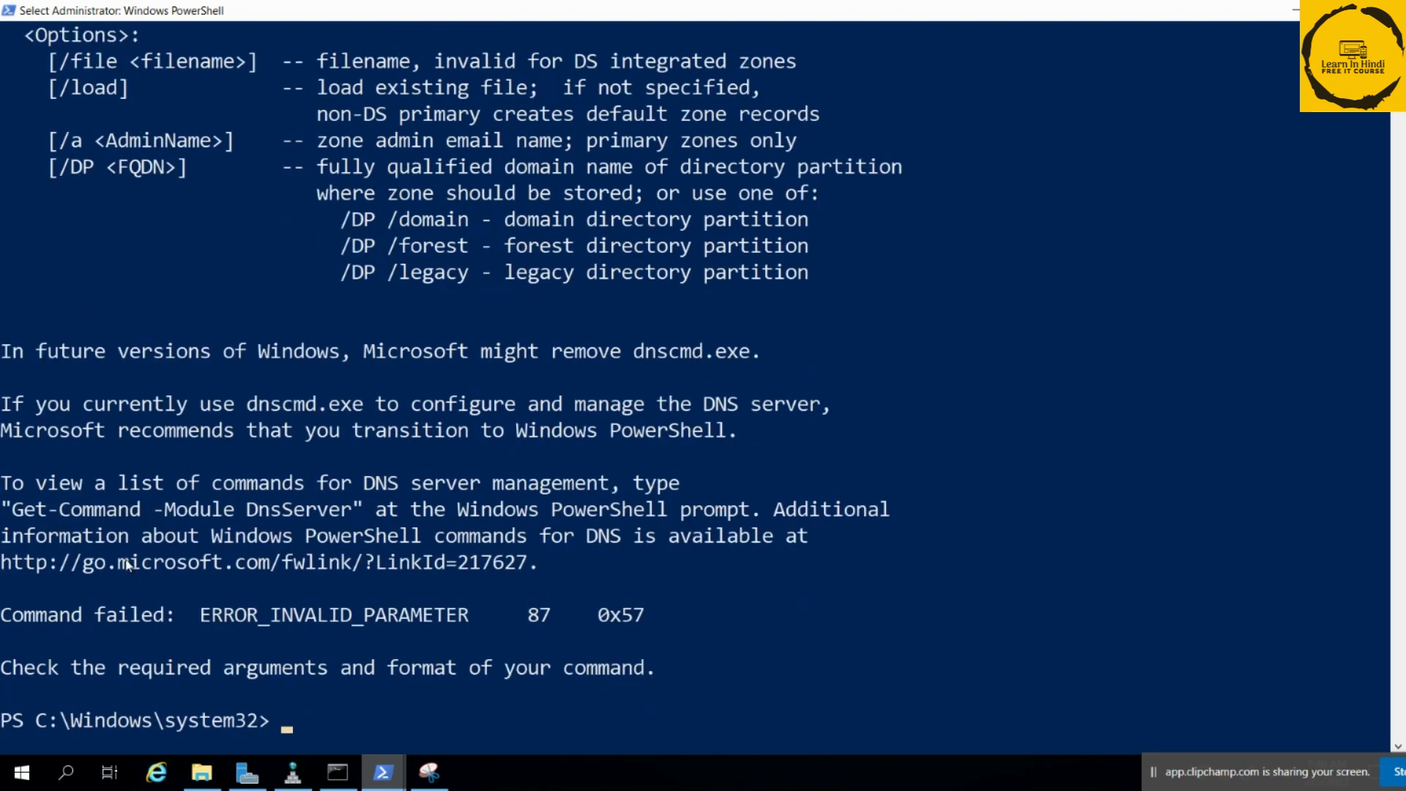
pyautogui.scroll(-1, 166, 489)
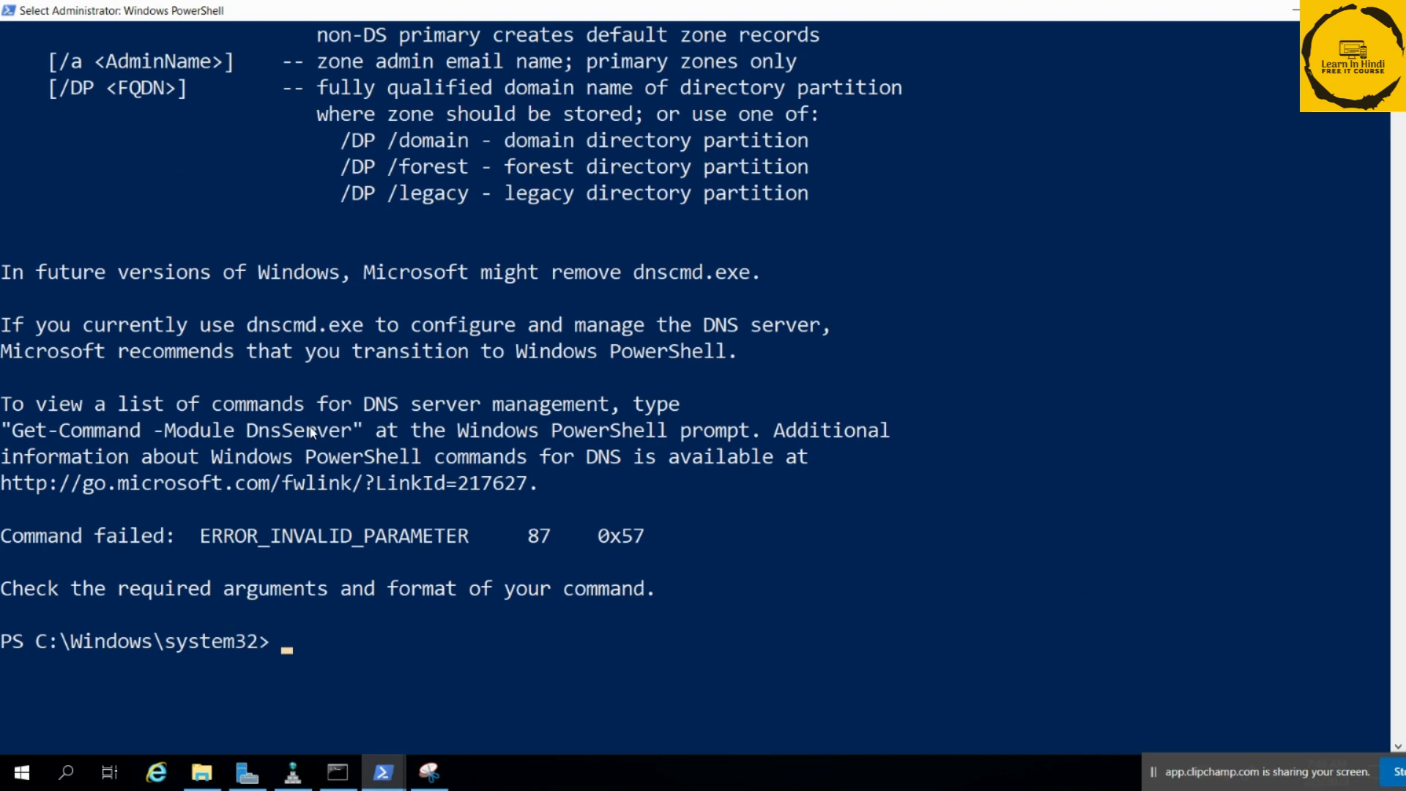
pyautogui.scroll(9, 325, 366)
pyautogui.scroll(7, 329, 333)
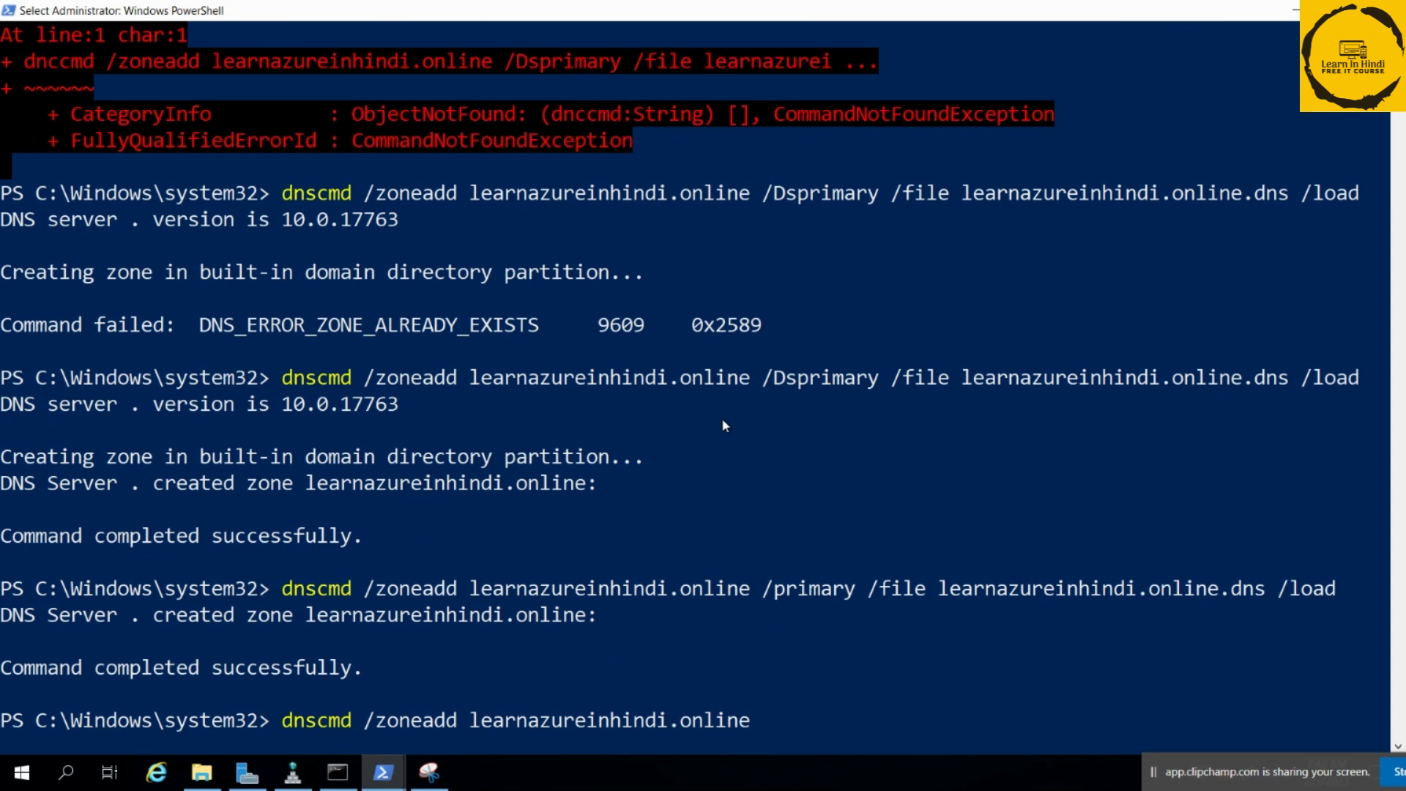
pyautogui.scroll(-3, 659, 423)
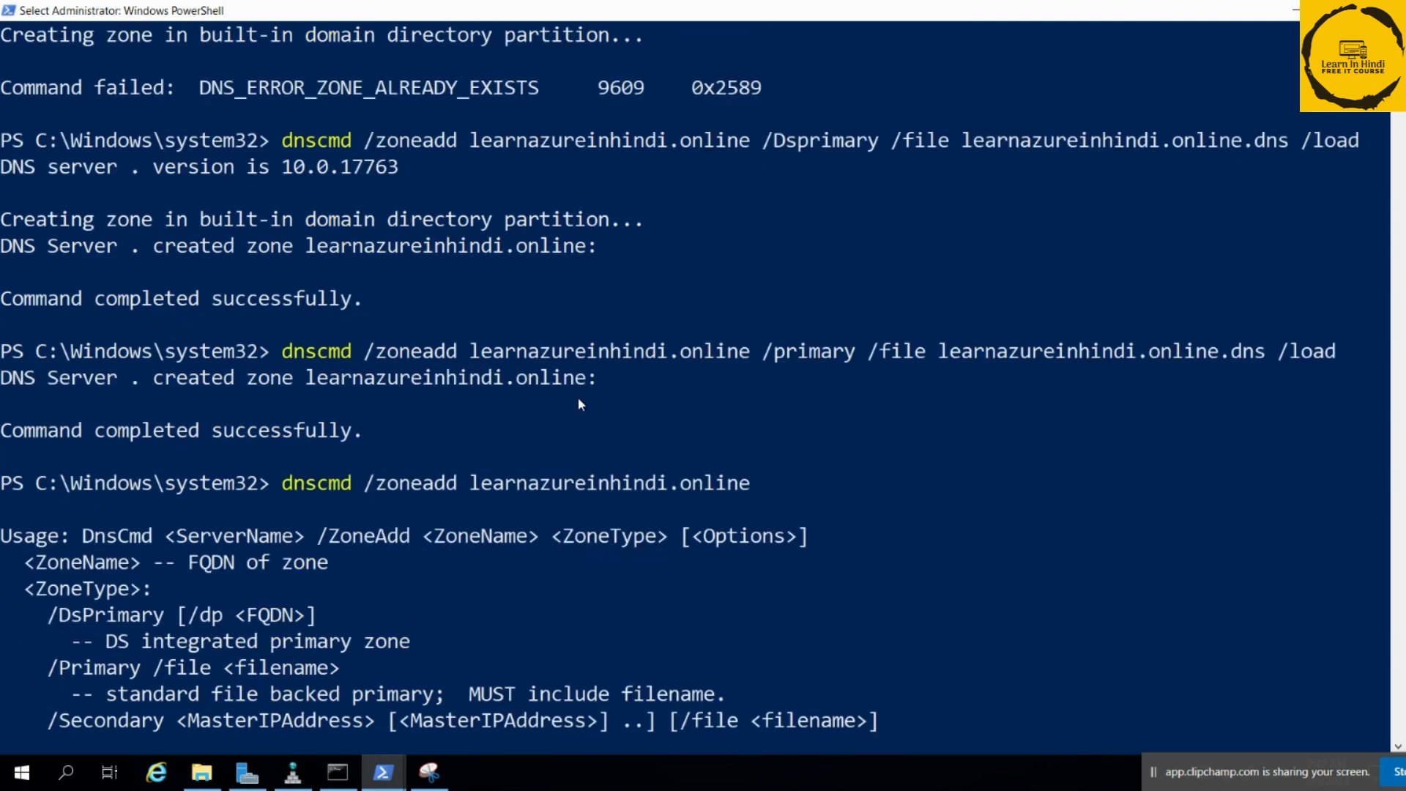